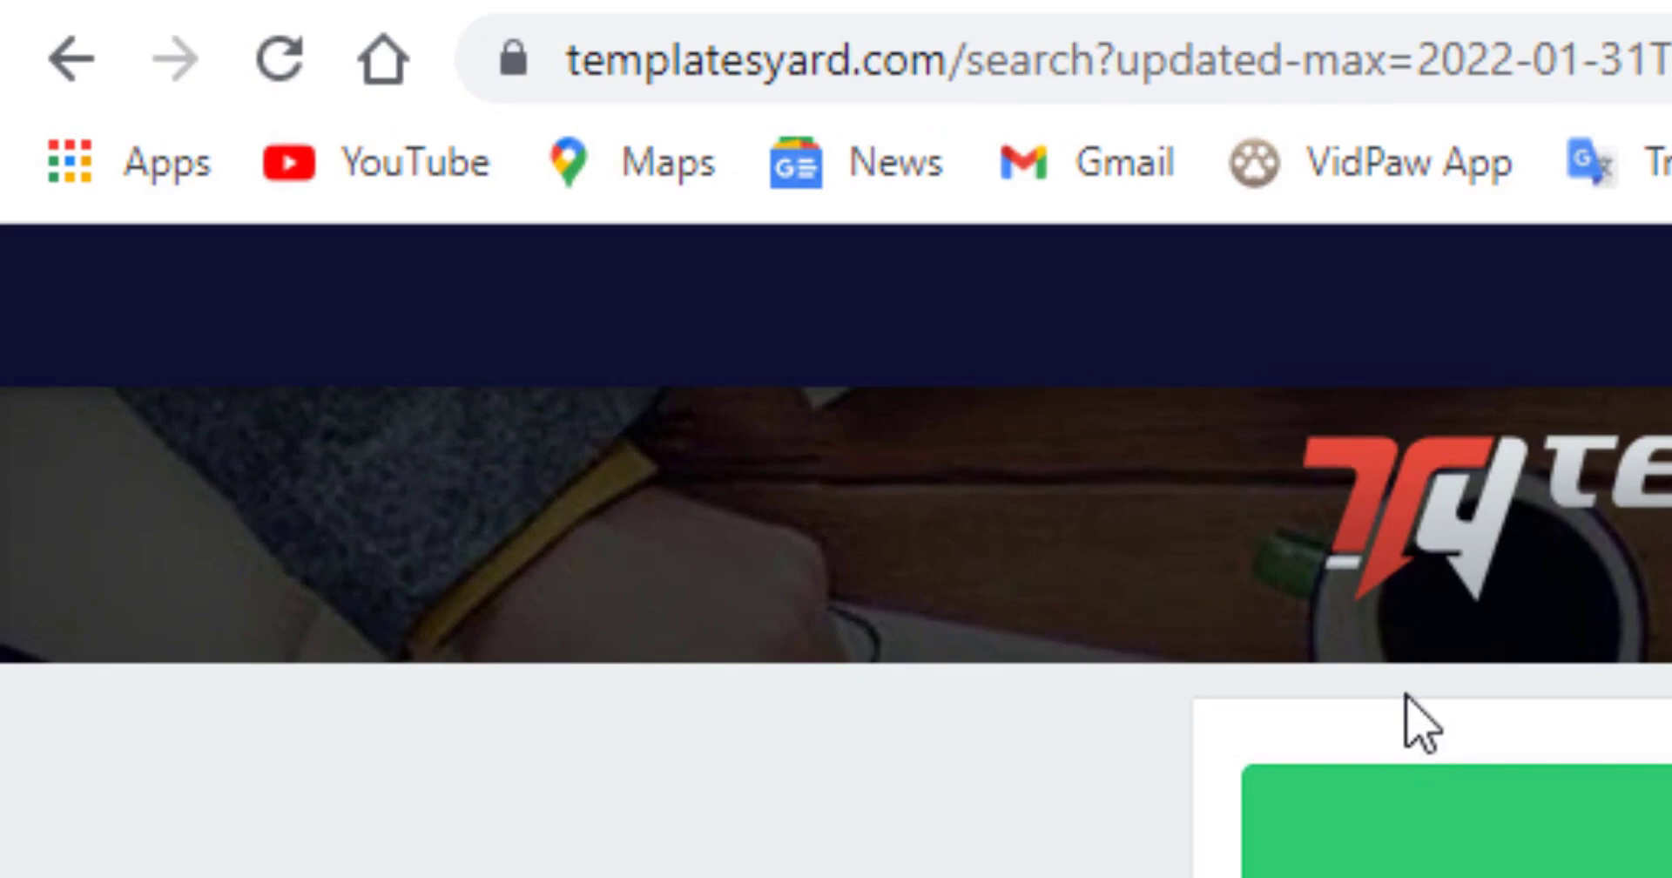
Scroll page 2 of the Templatesyard catalogue down to the SuperPro template thumbnail.
scroll(876, 497, down, 13)
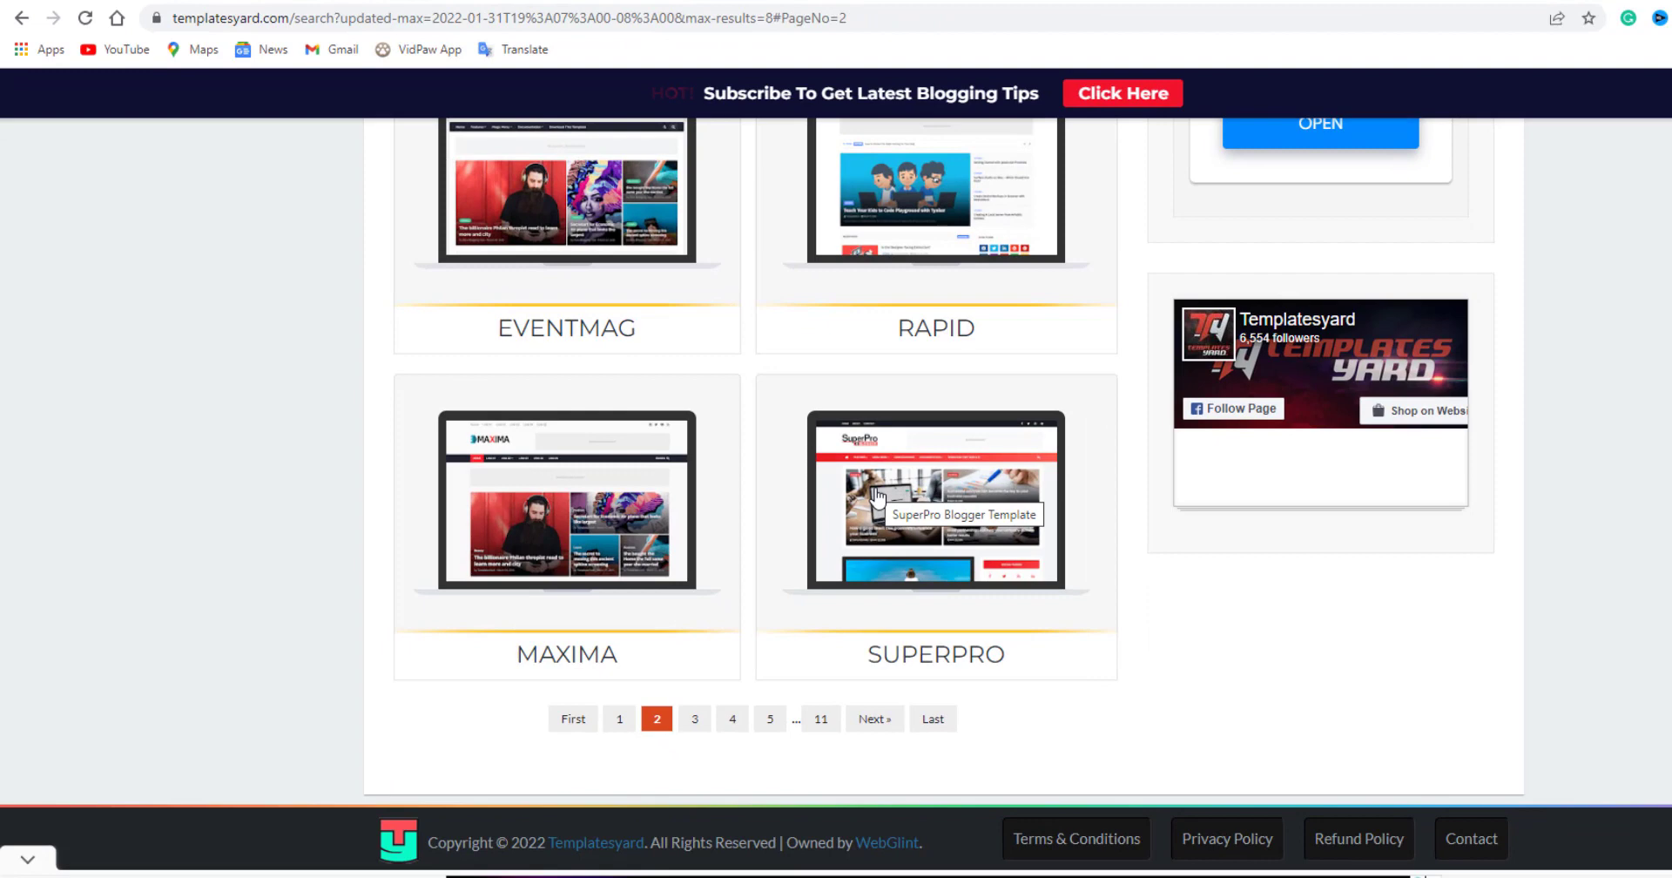
Open the SuperPro Blogger Template page, dismiss the ad, and browse its Free/Paid comparison.
click(875, 496)
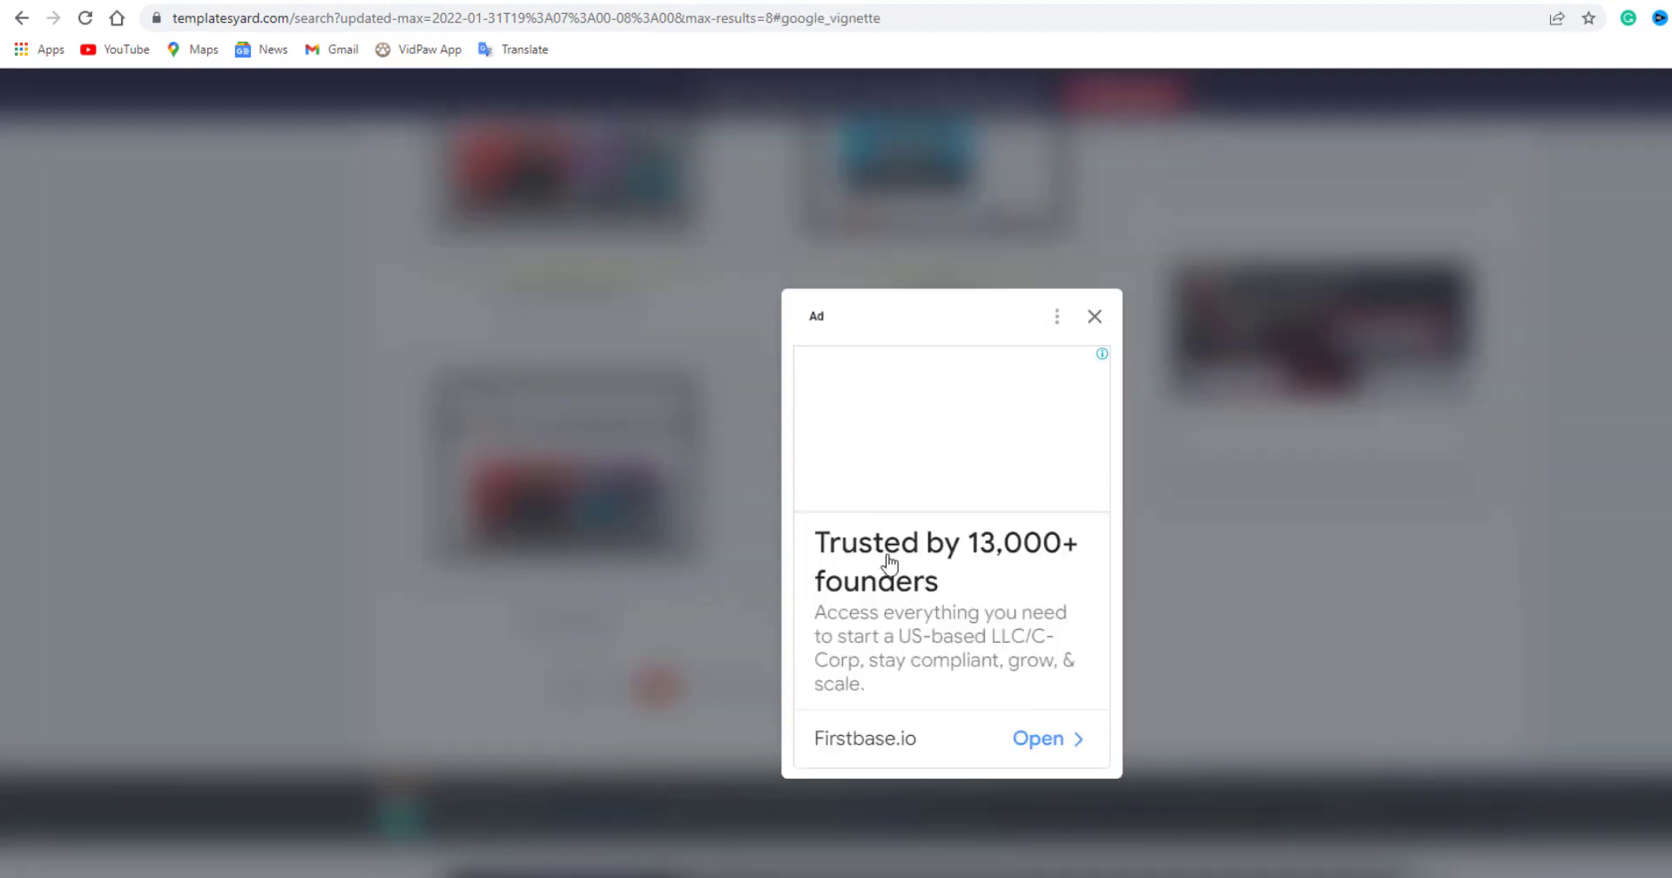
click(1098, 315)
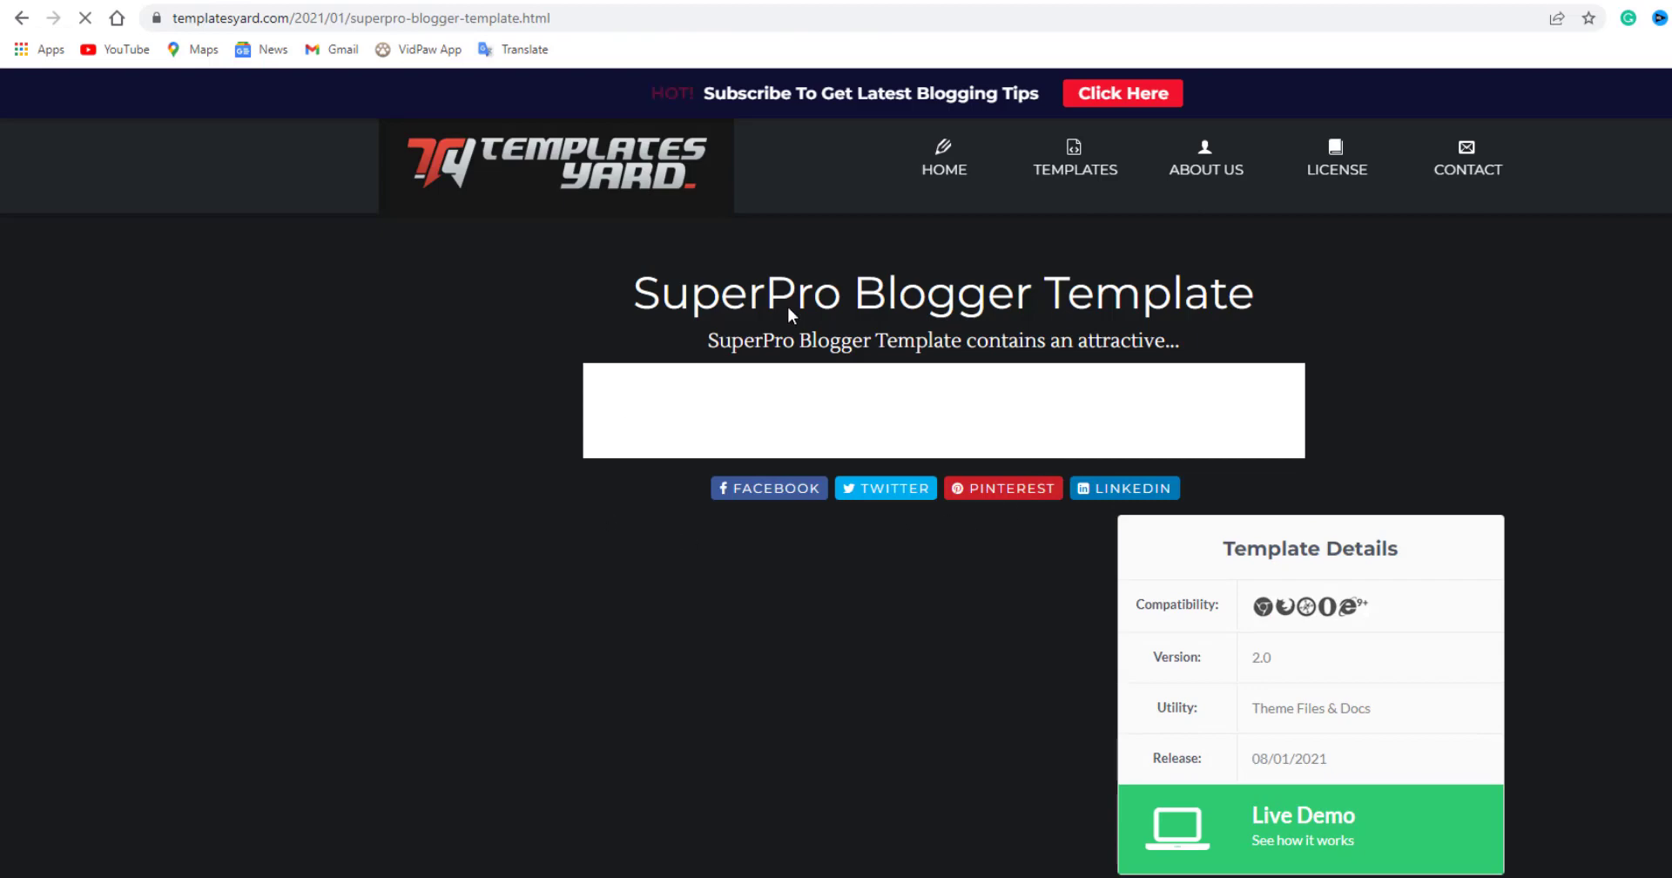
scroll(896, 567, down, 2)
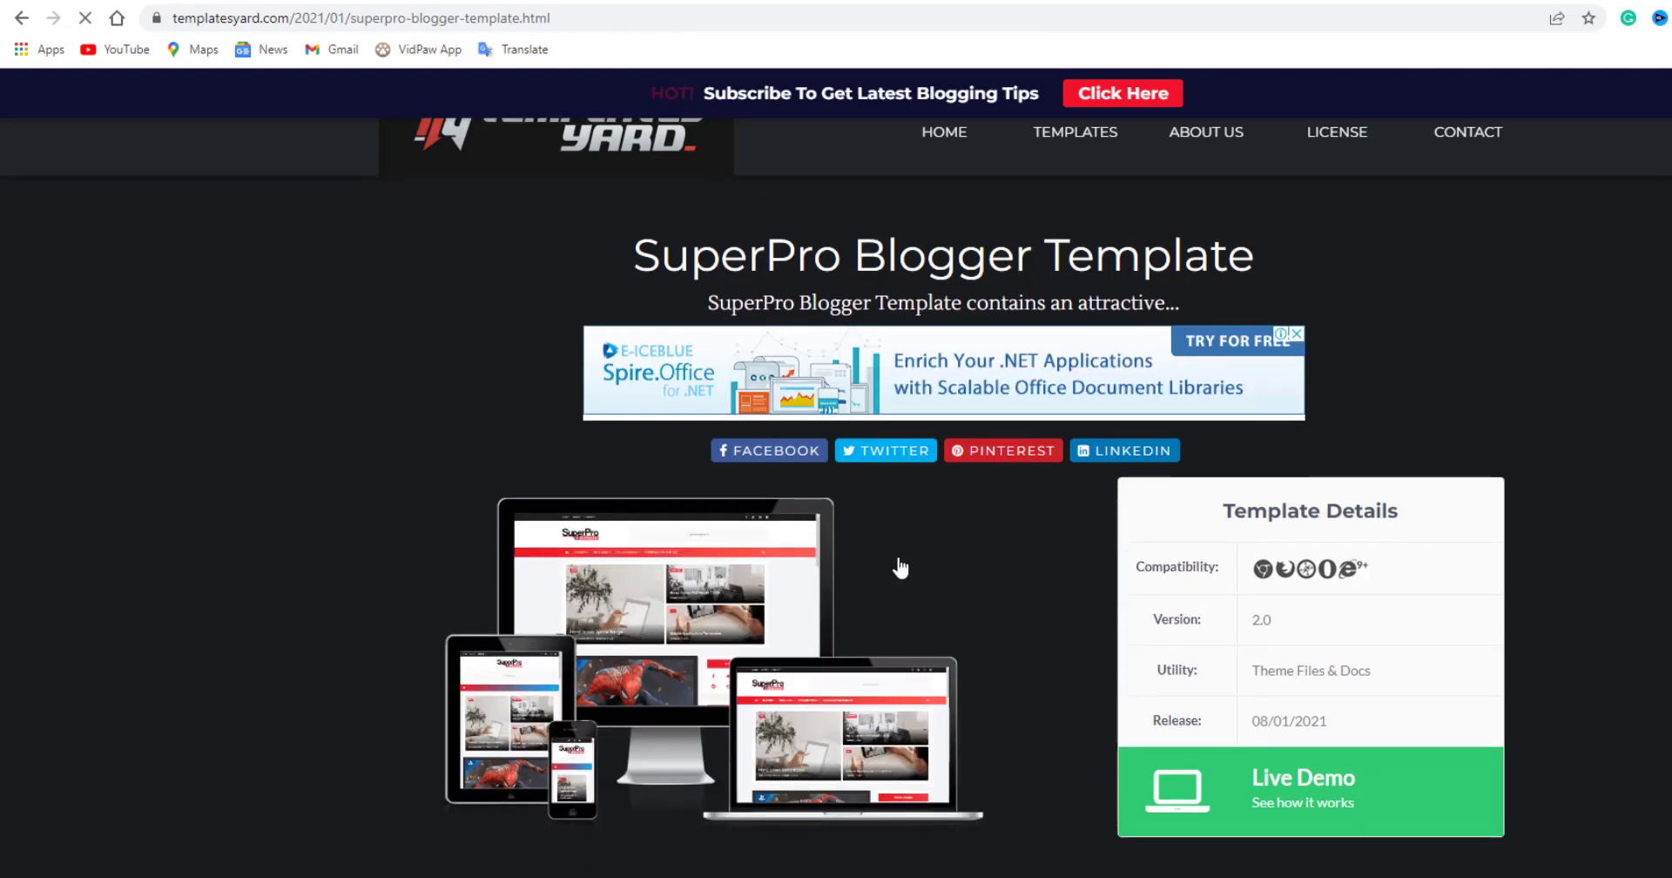
scroll(705, 503, down, 2)
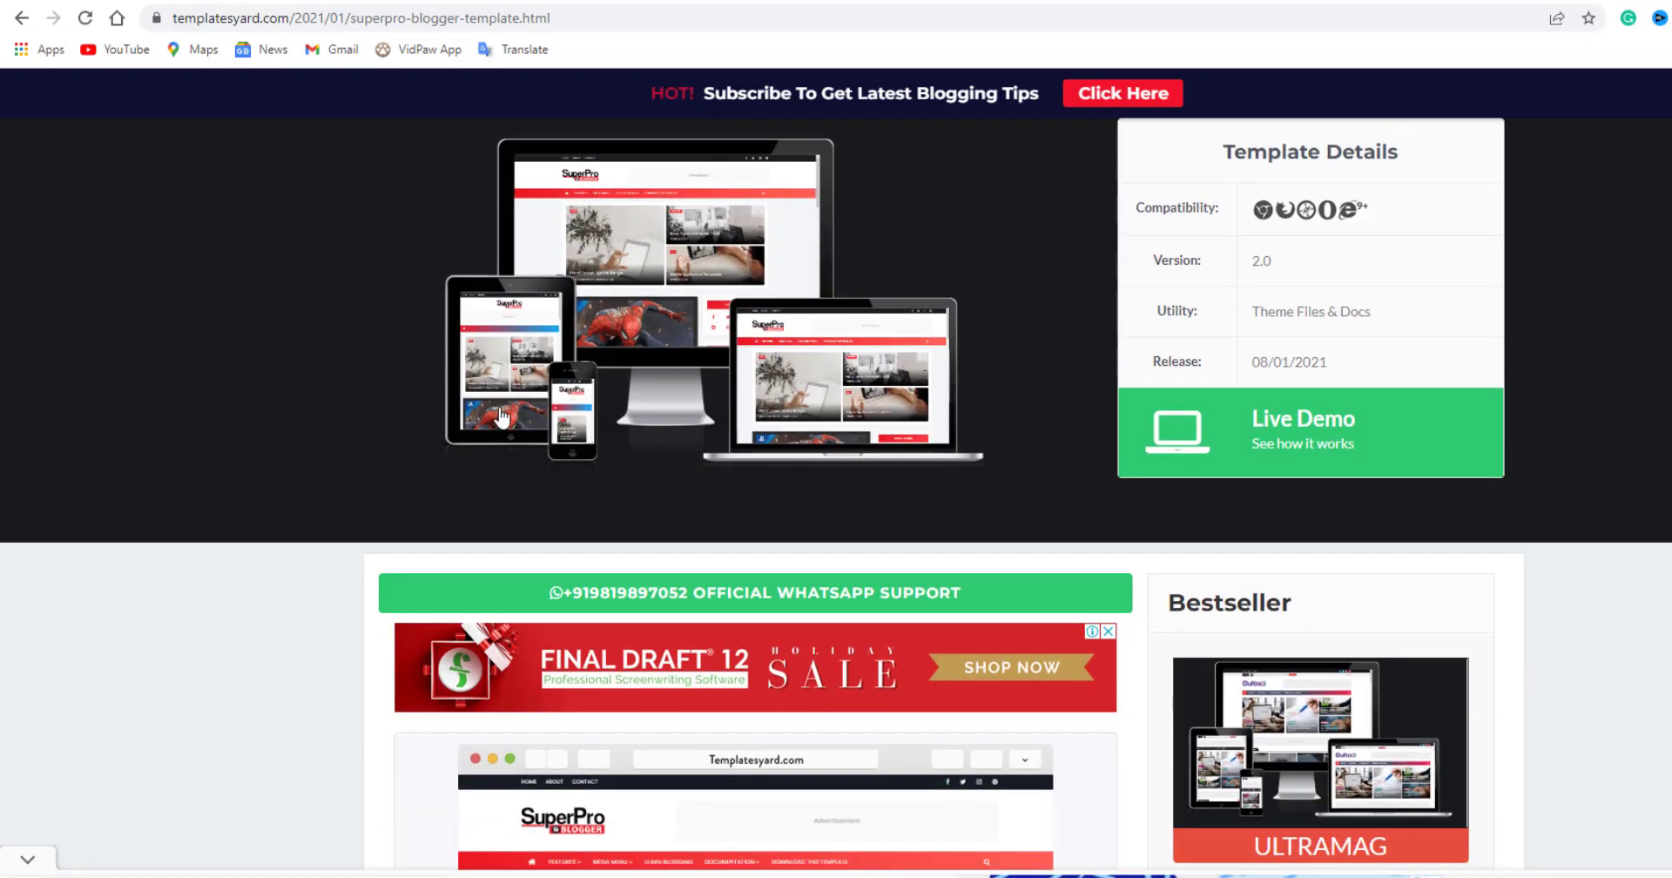
scroll(763, 383, down, 12)
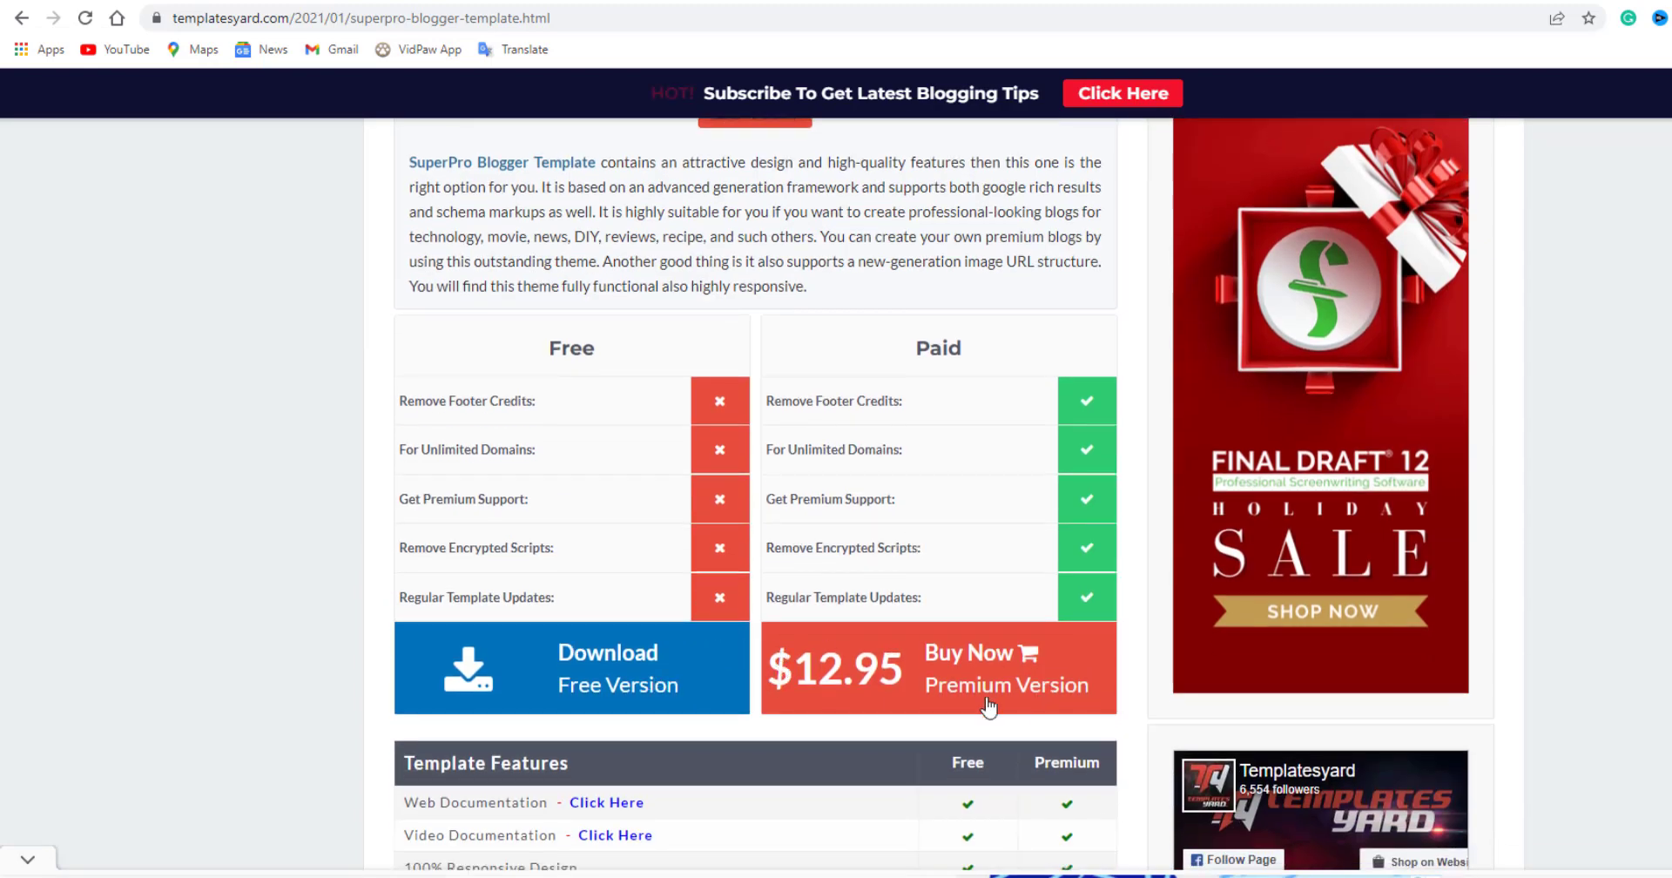
scroll(561, 708, down, 3)
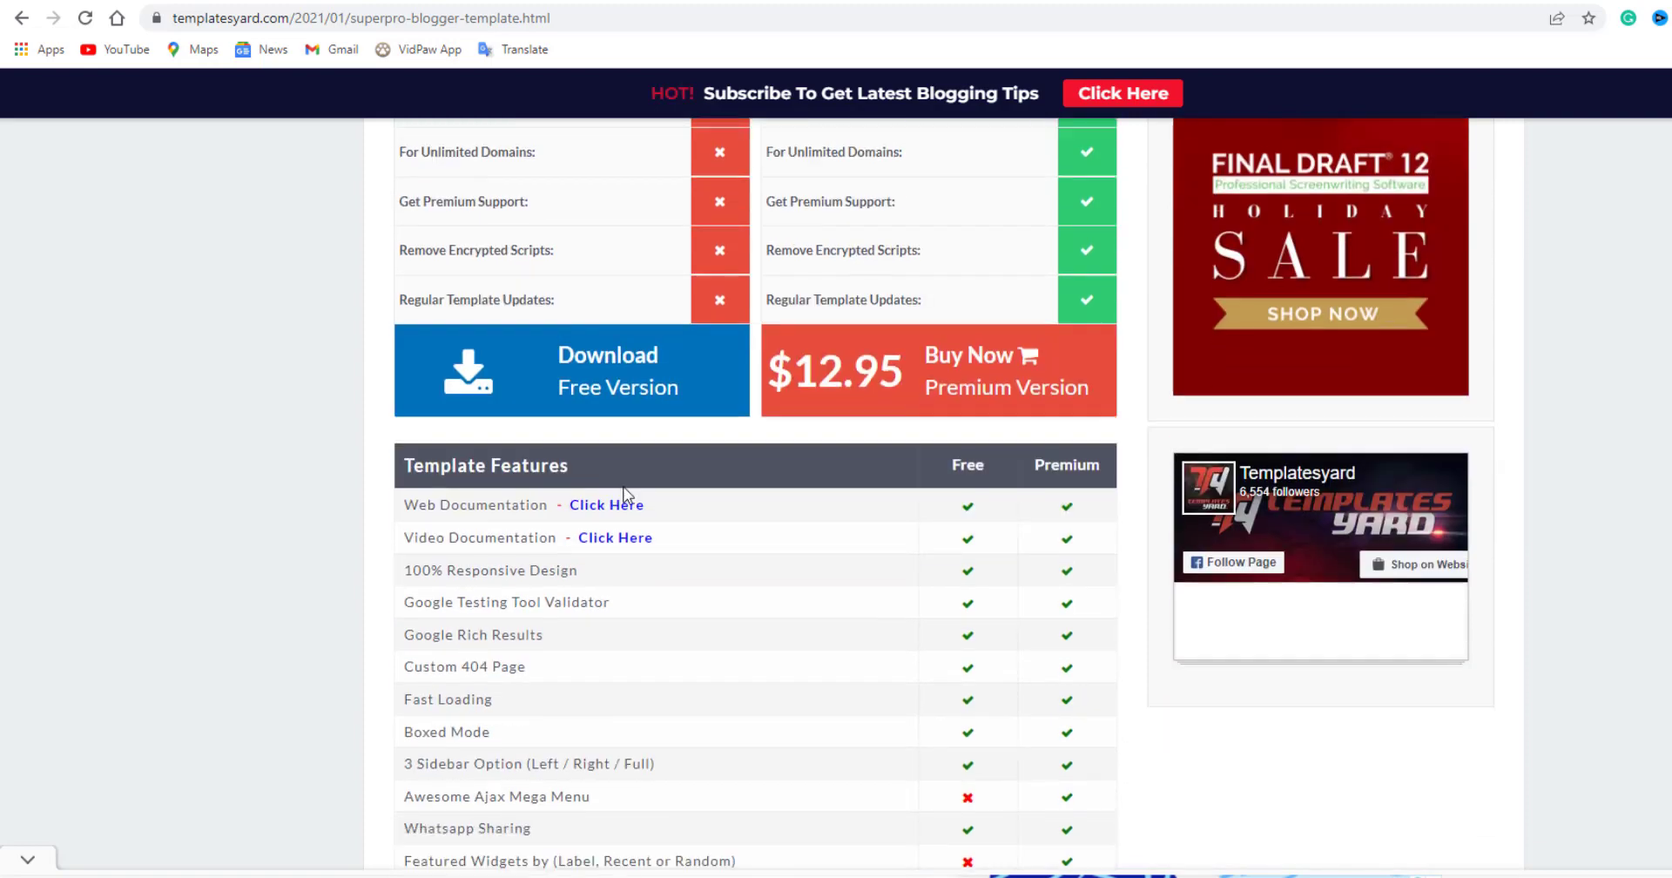
scroll(818, 697, down, 6)
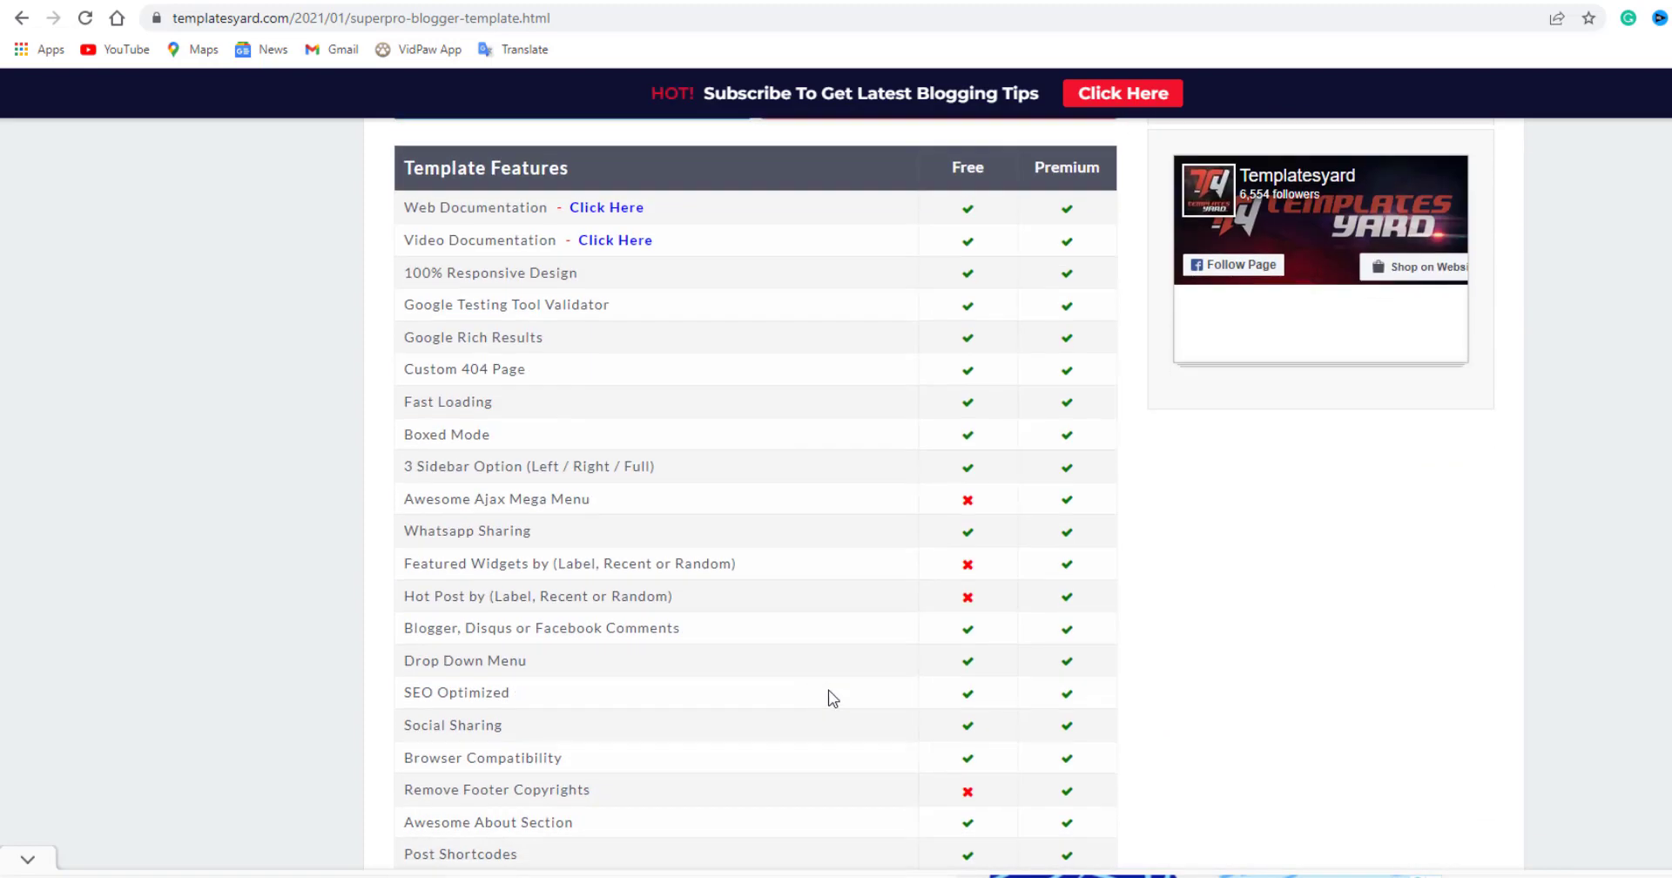
scroll(897, 601, up, 8)
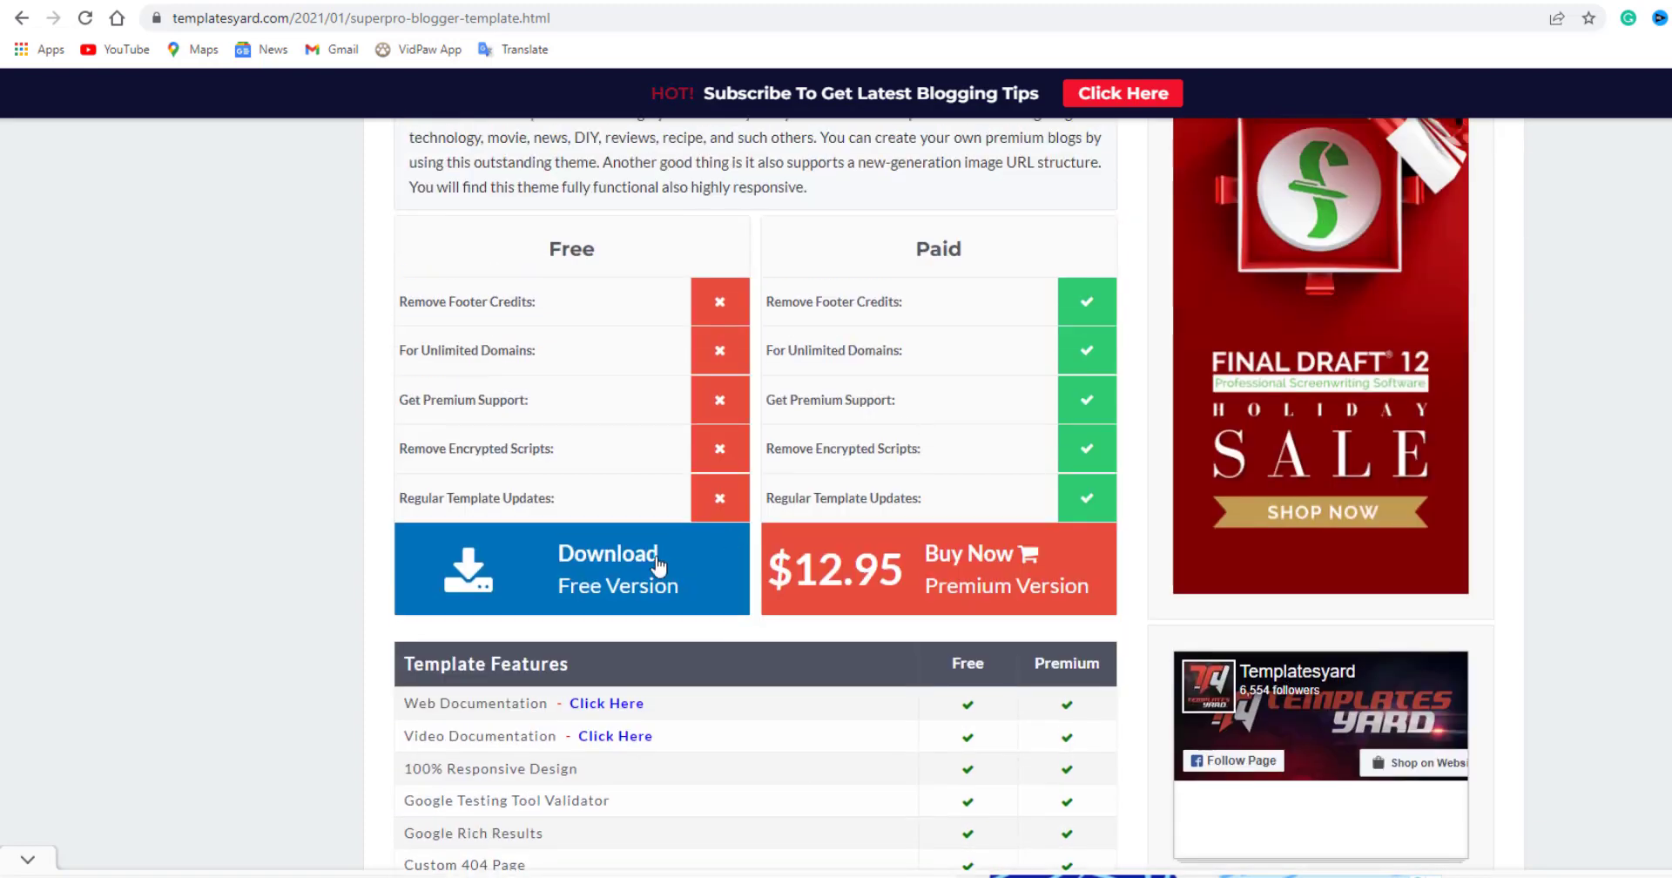
scroll(627, 714, up, 2)
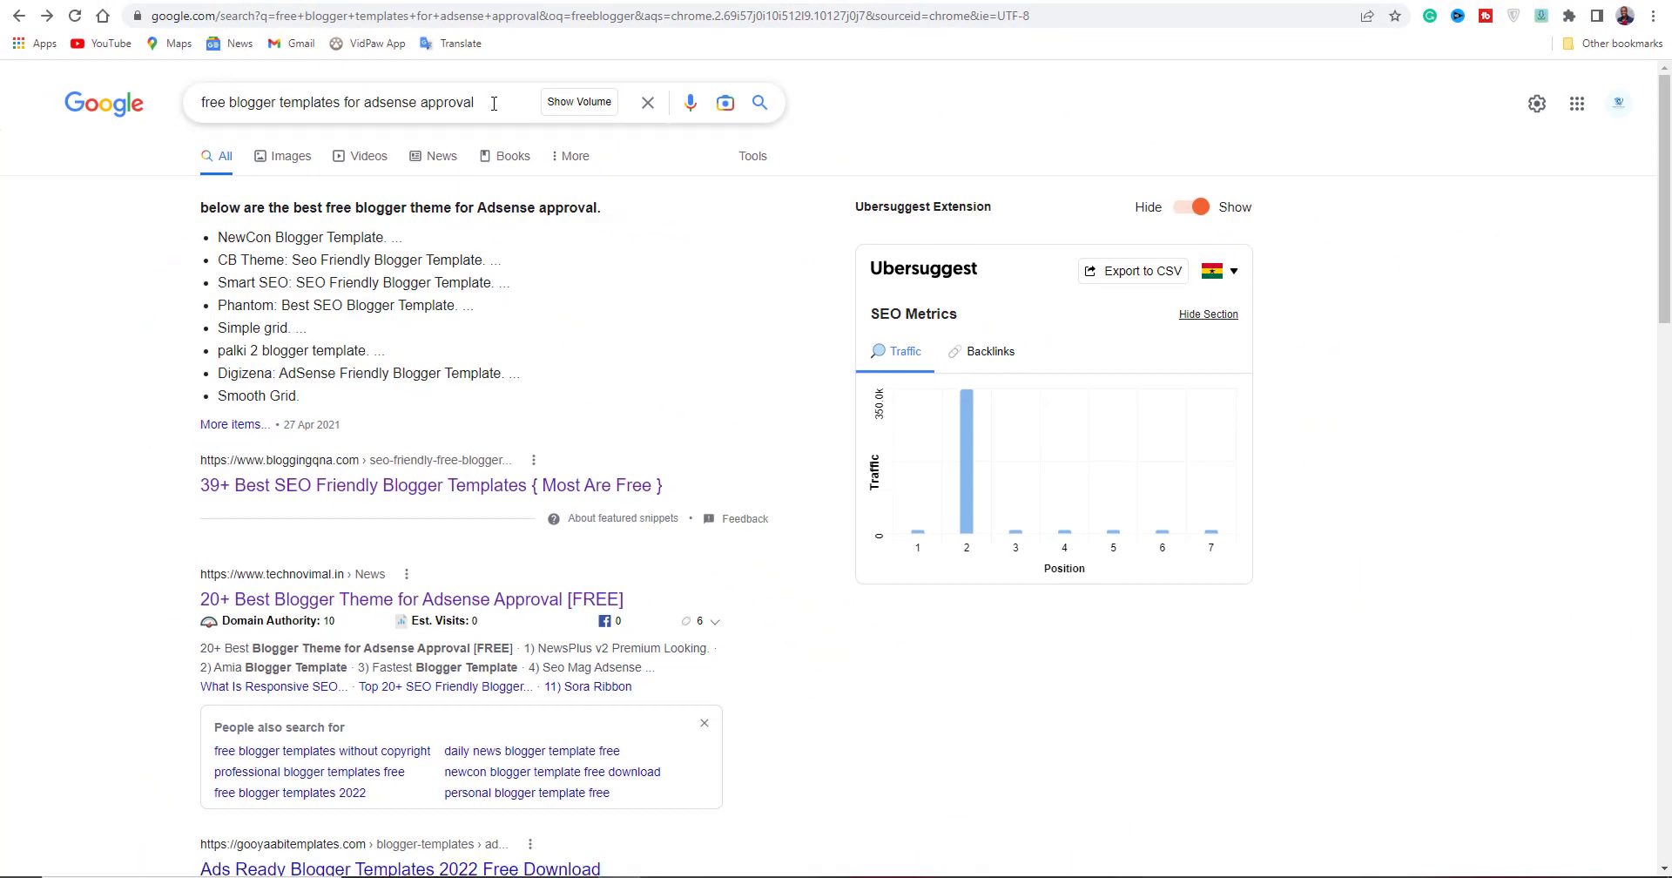
Open BloggingQnA's 'Top 31+ SEO Friendly Blogger Templates' article and scroll to the Smooth Grid entry.
click(355, 485)
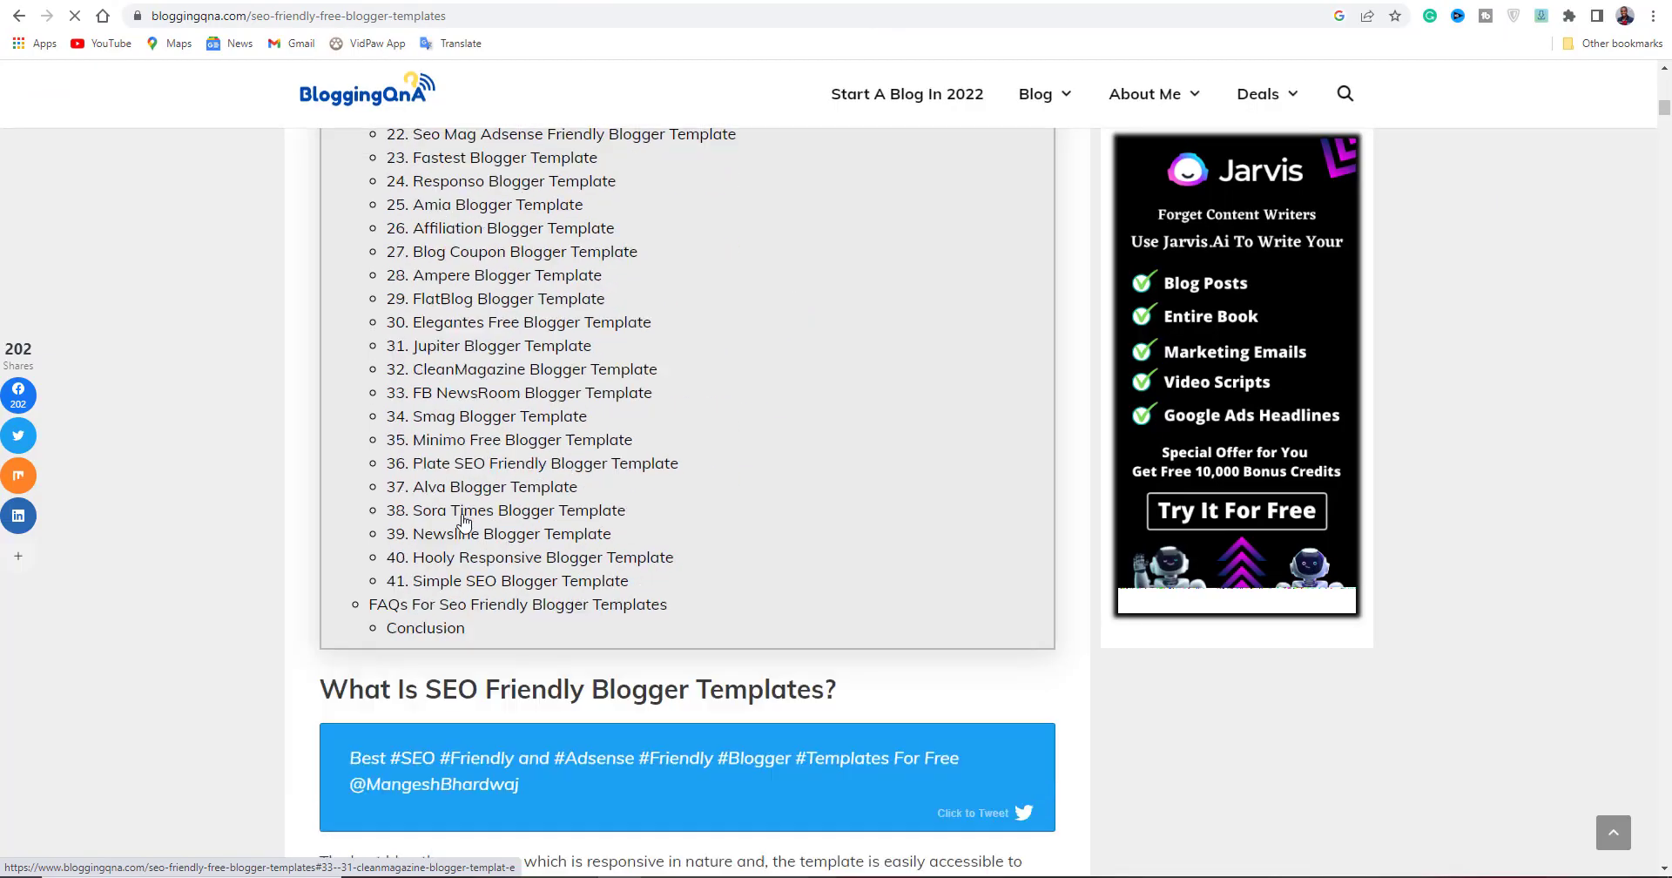
scroll(470, 534, down, 15)
scroll(608, 370, up, 3)
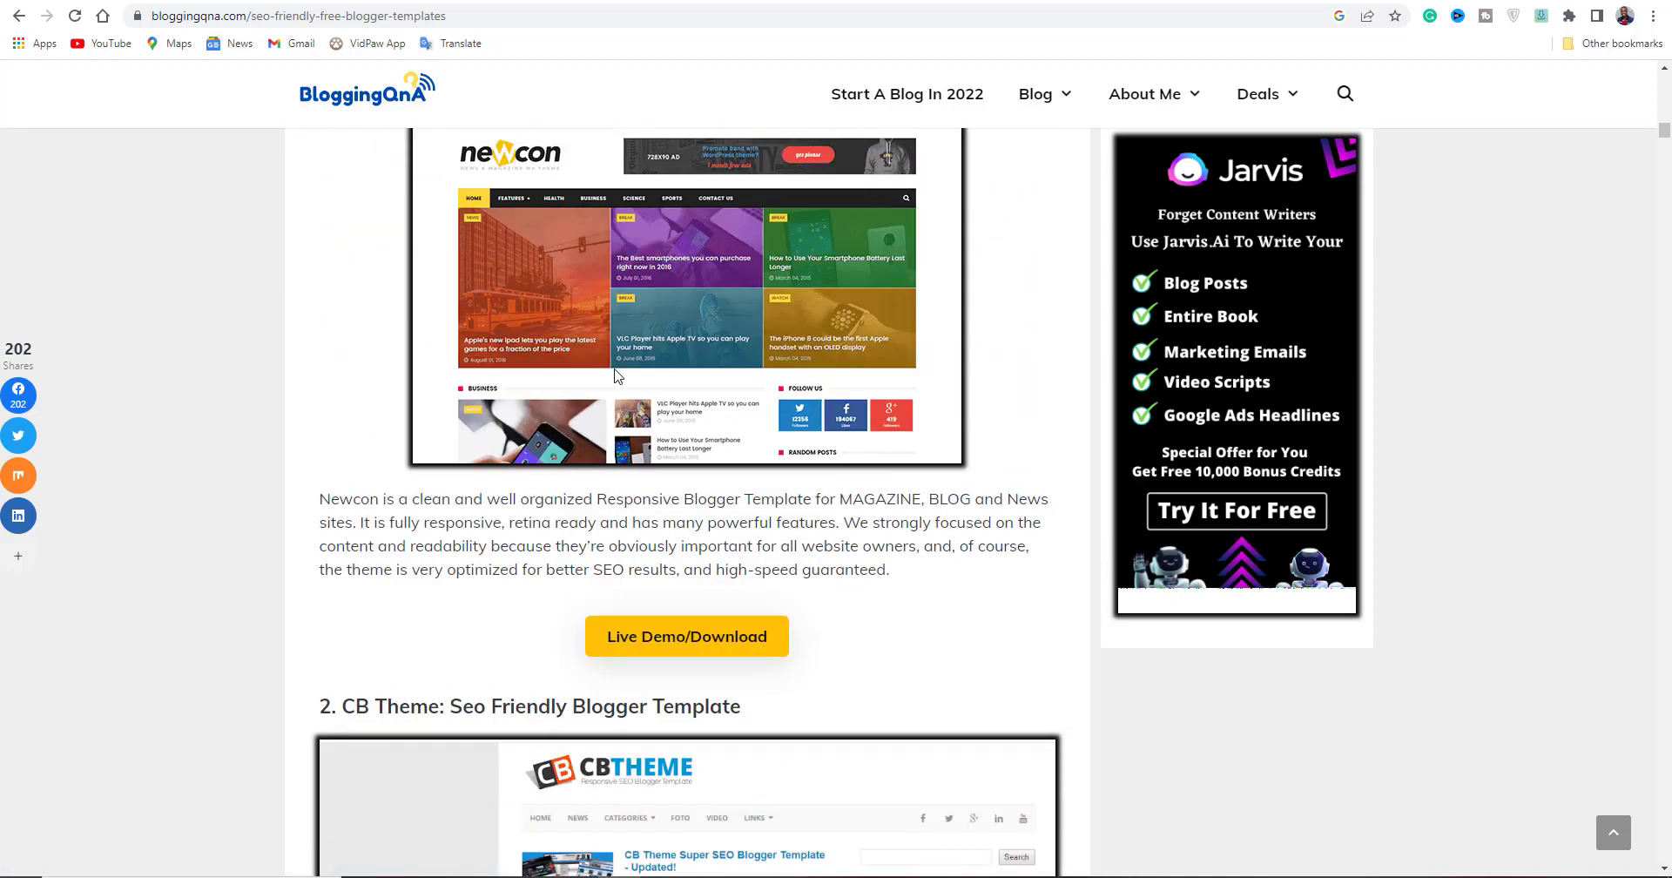
scroll(608, 371, up, 2)
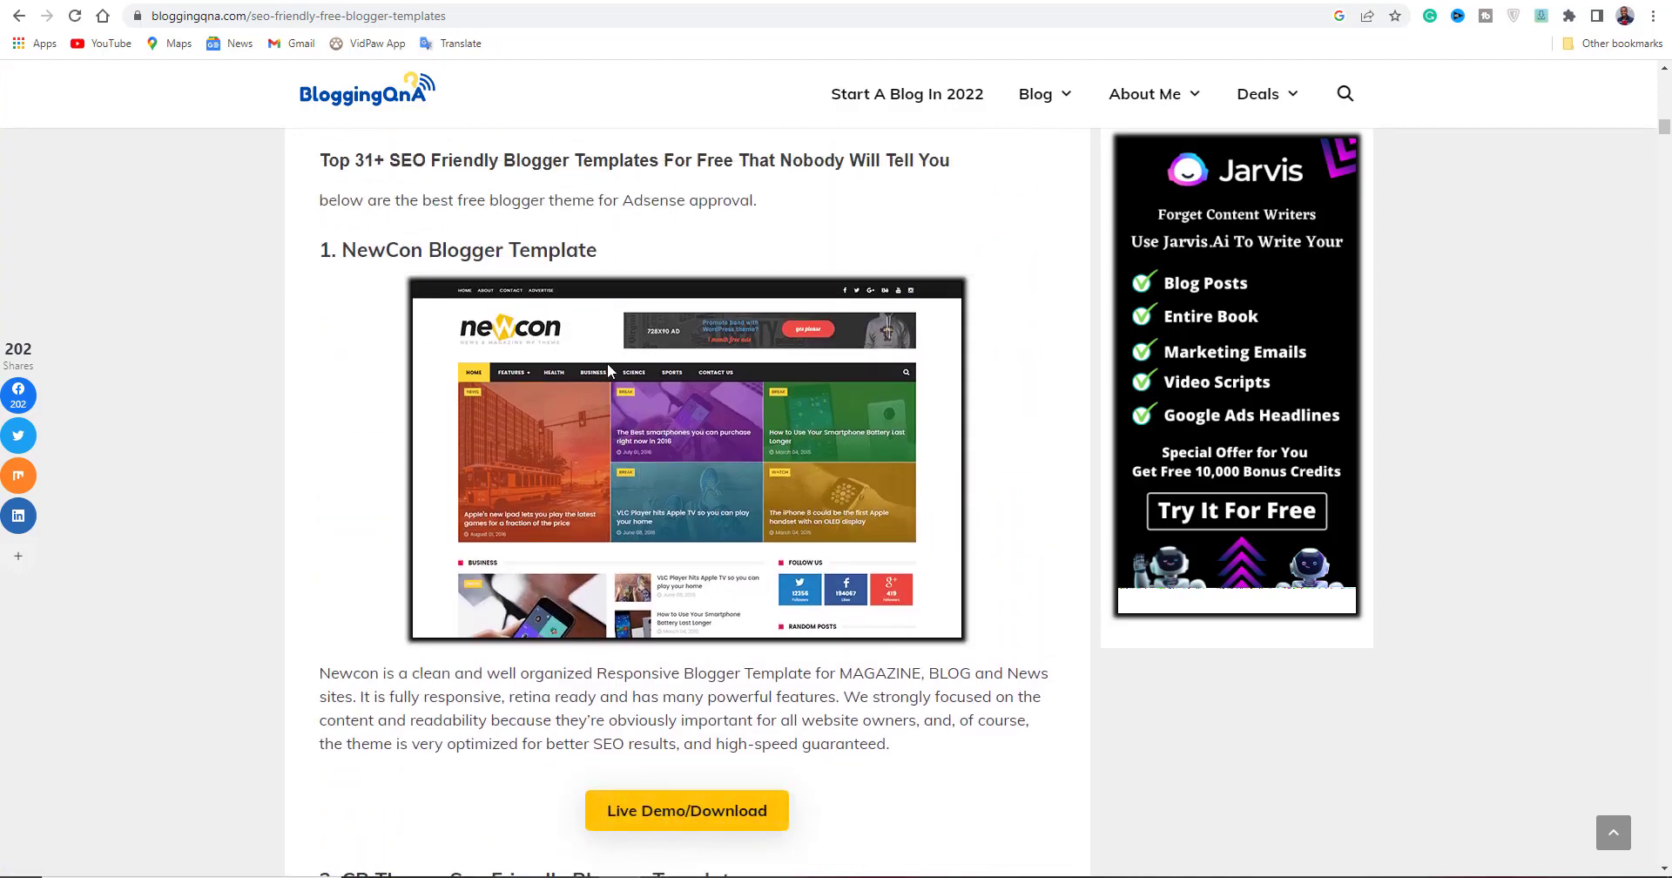
scroll(608, 362, down, 6)
scroll(608, 362, down, 20)
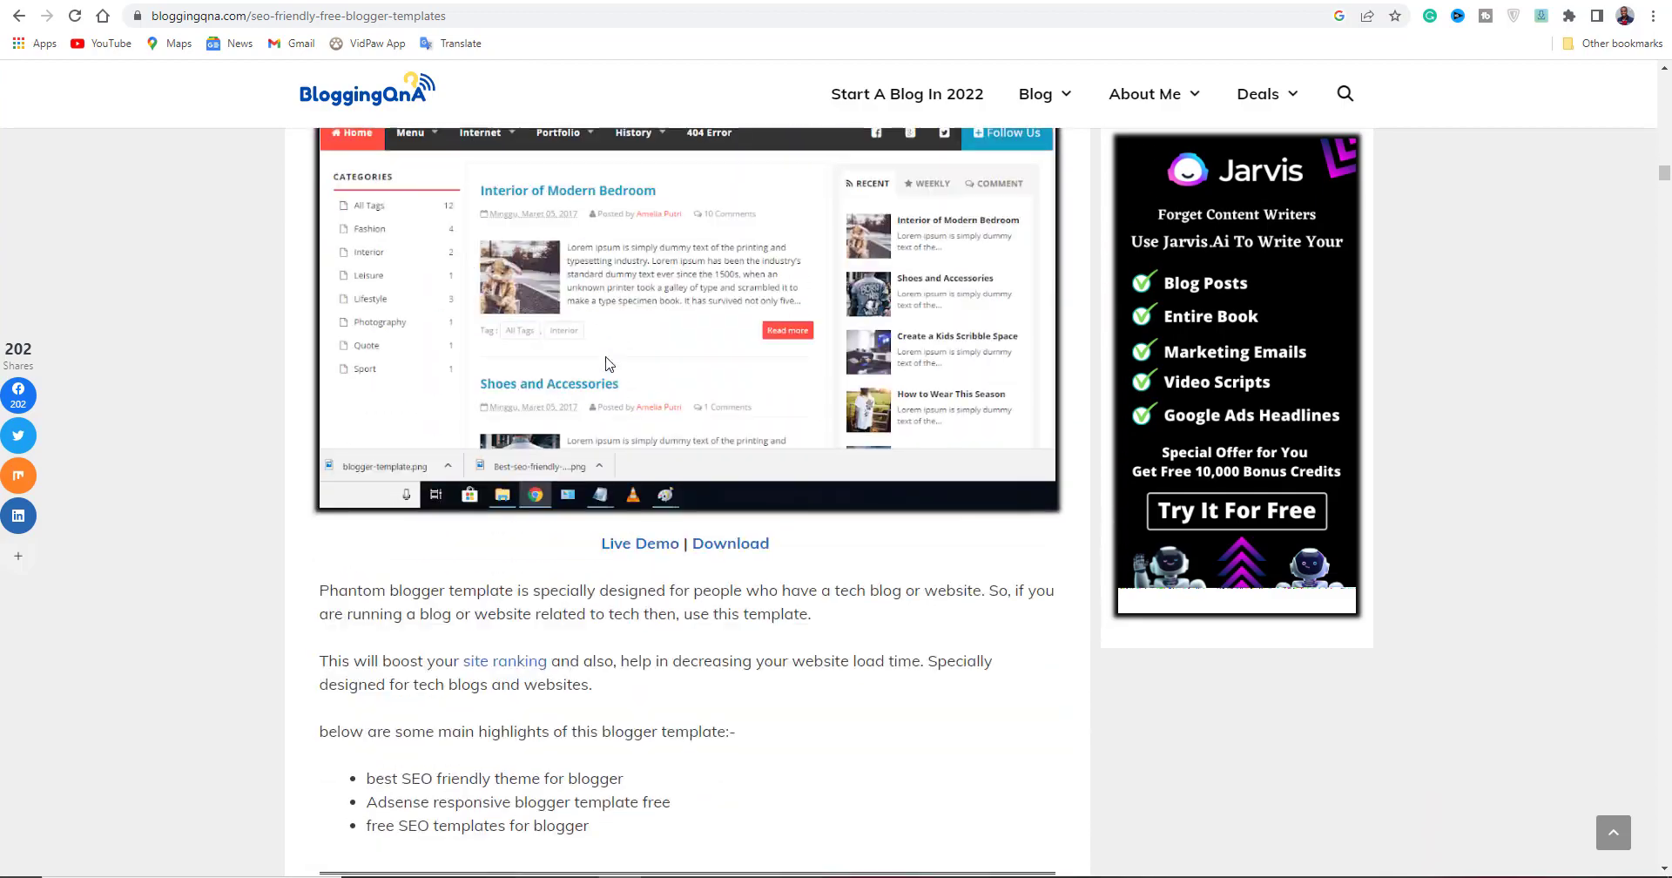
scroll(608, 364, down, 20)
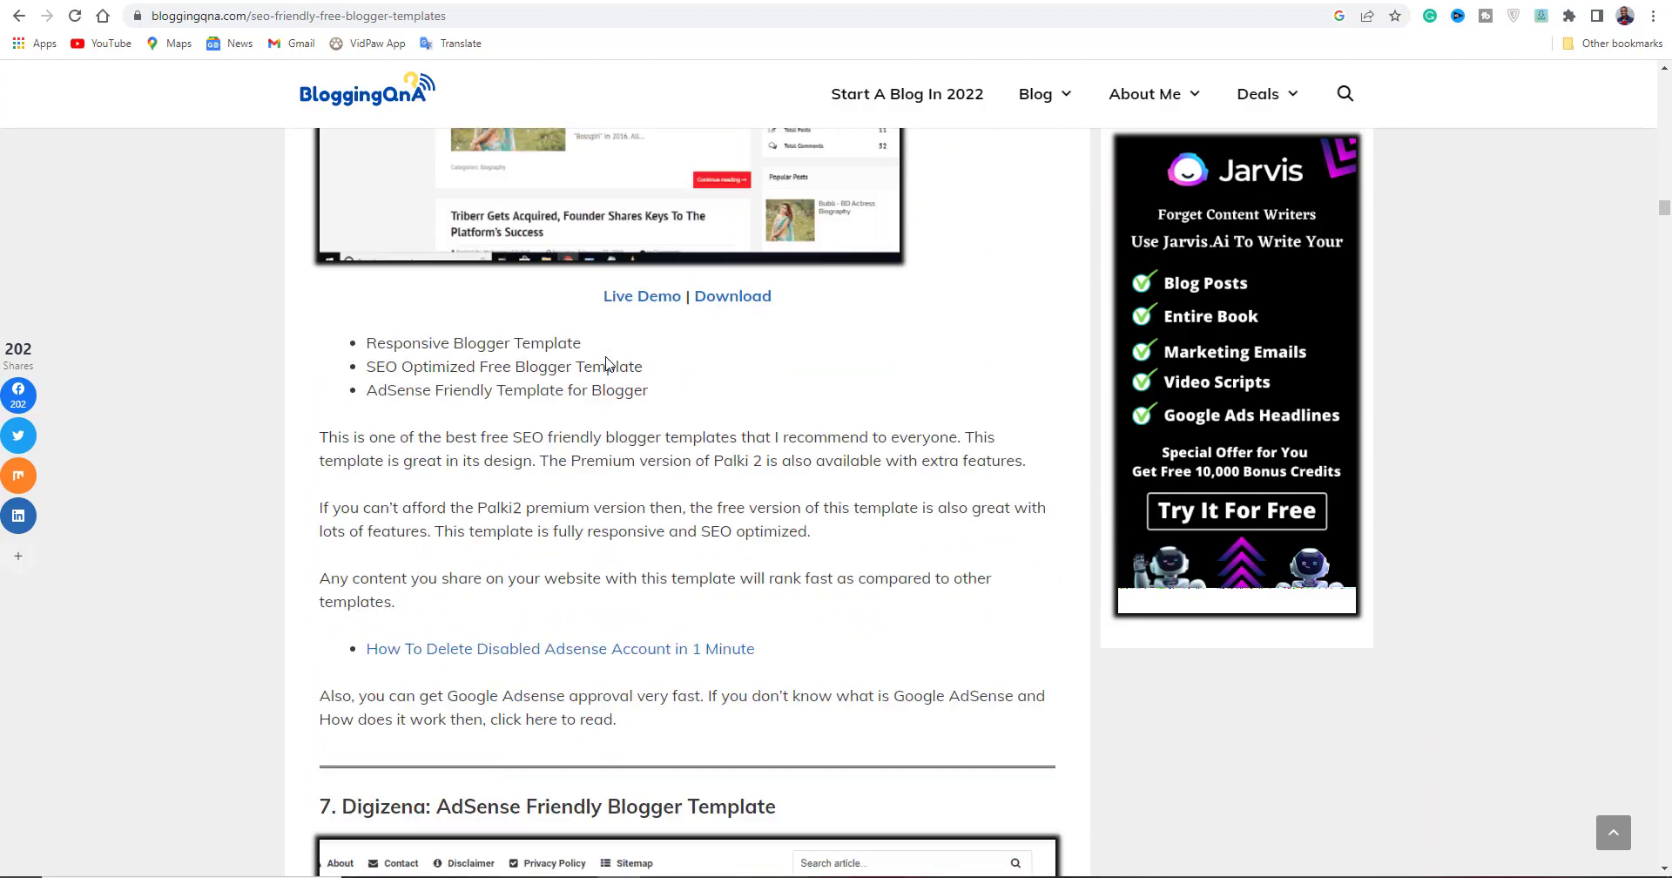
scroll(608, 364, down, 14)
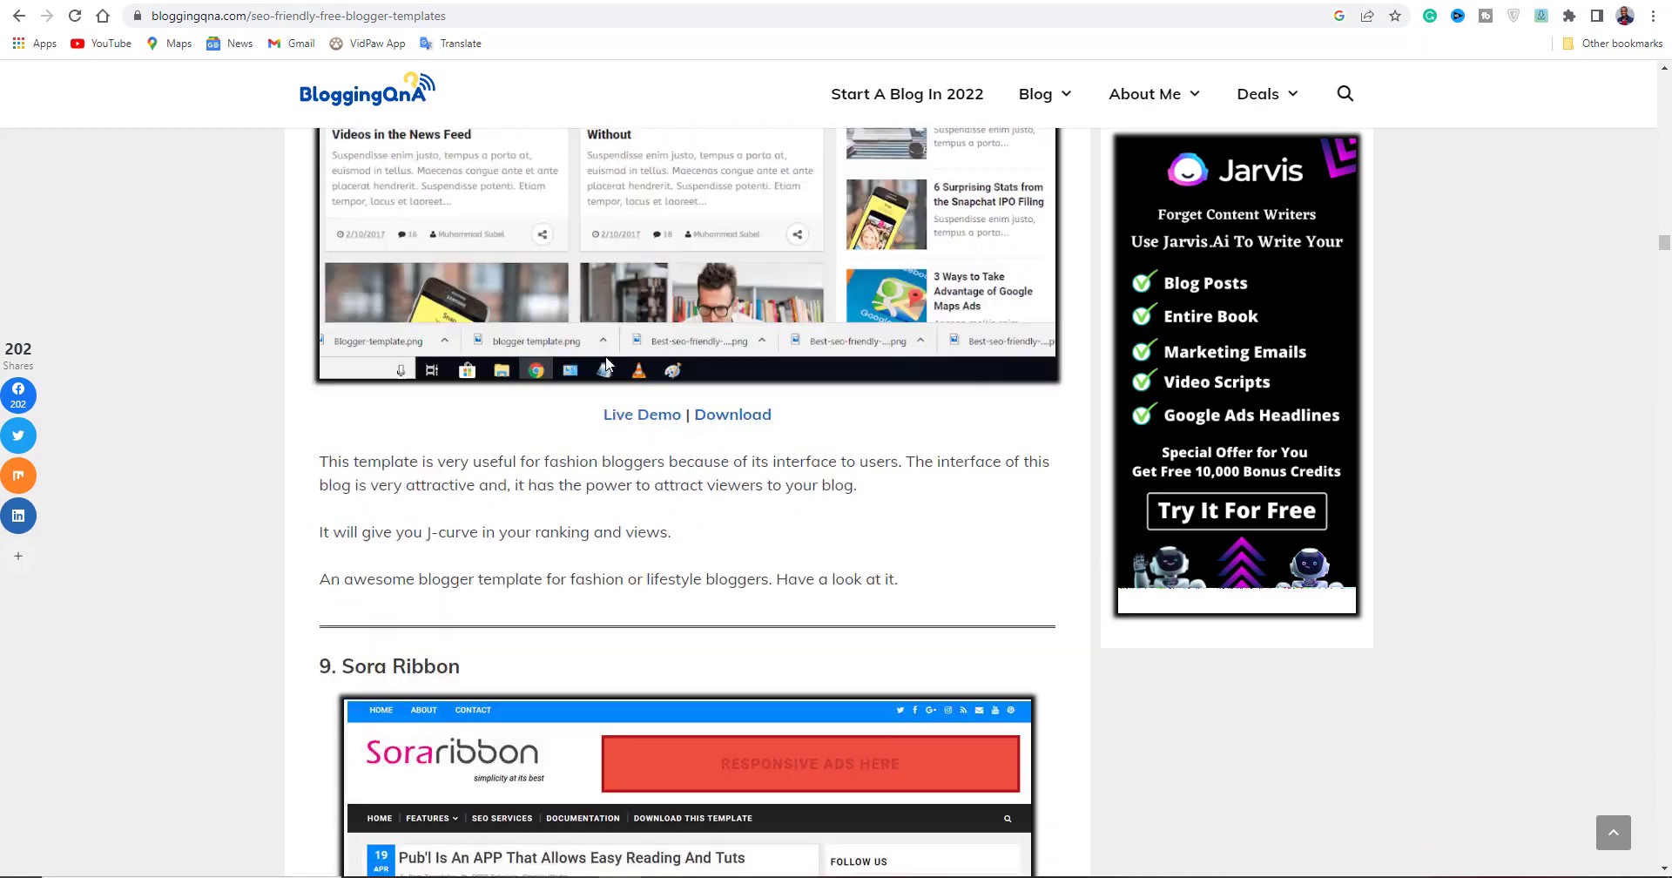
scroll(608, 364, up, 3)
scroll(608, 362, down, 3)
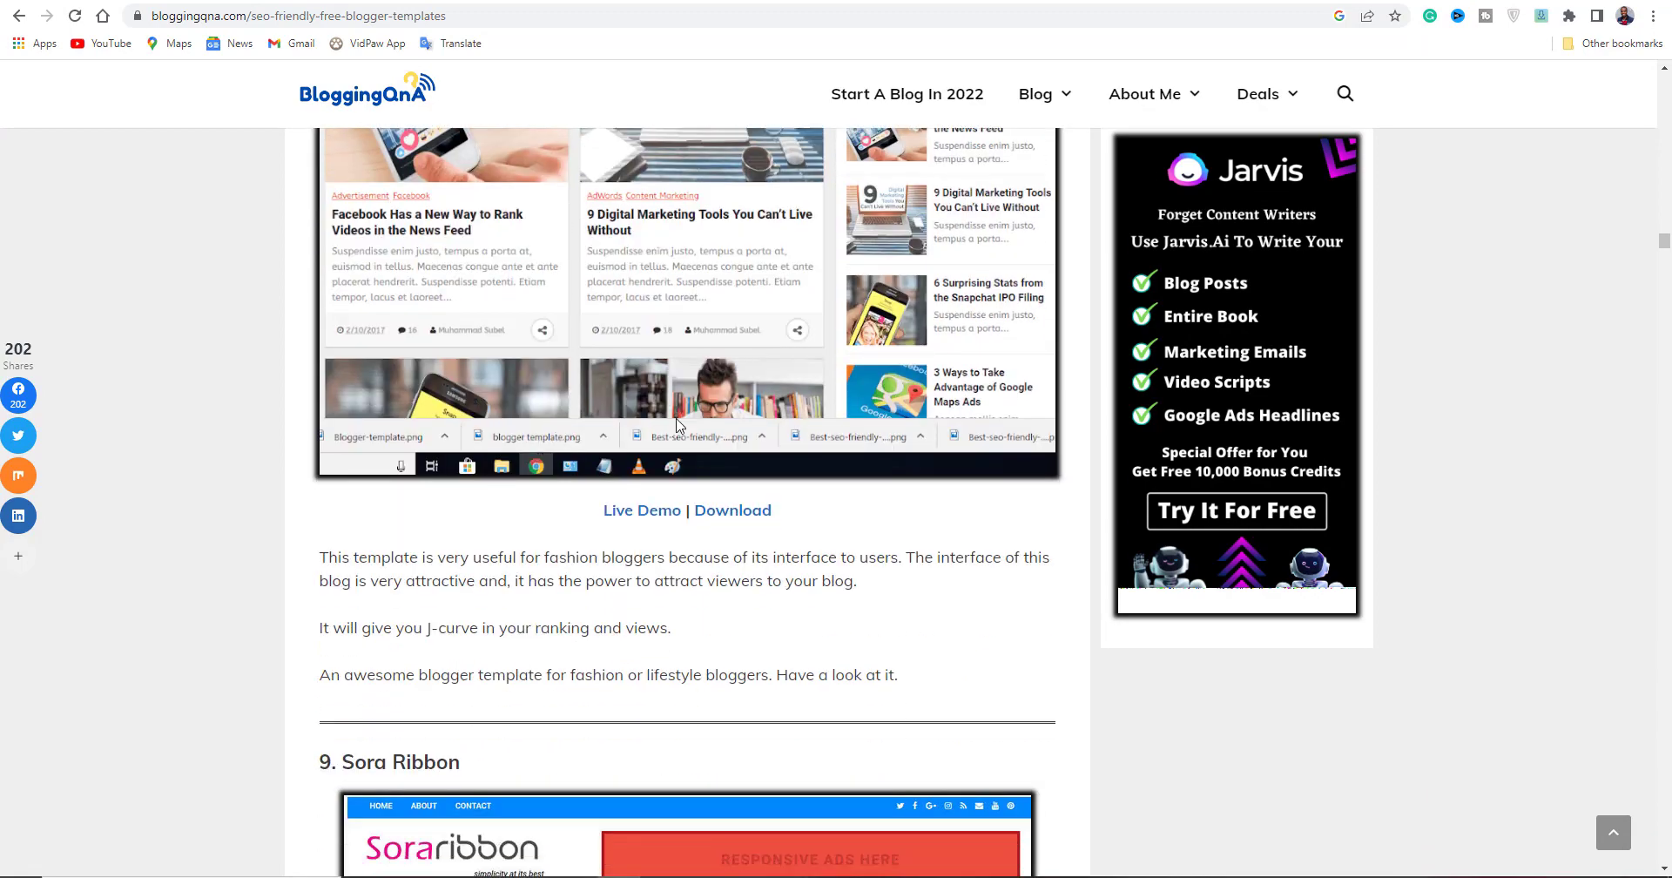
scroll(612, 363, up, 2)
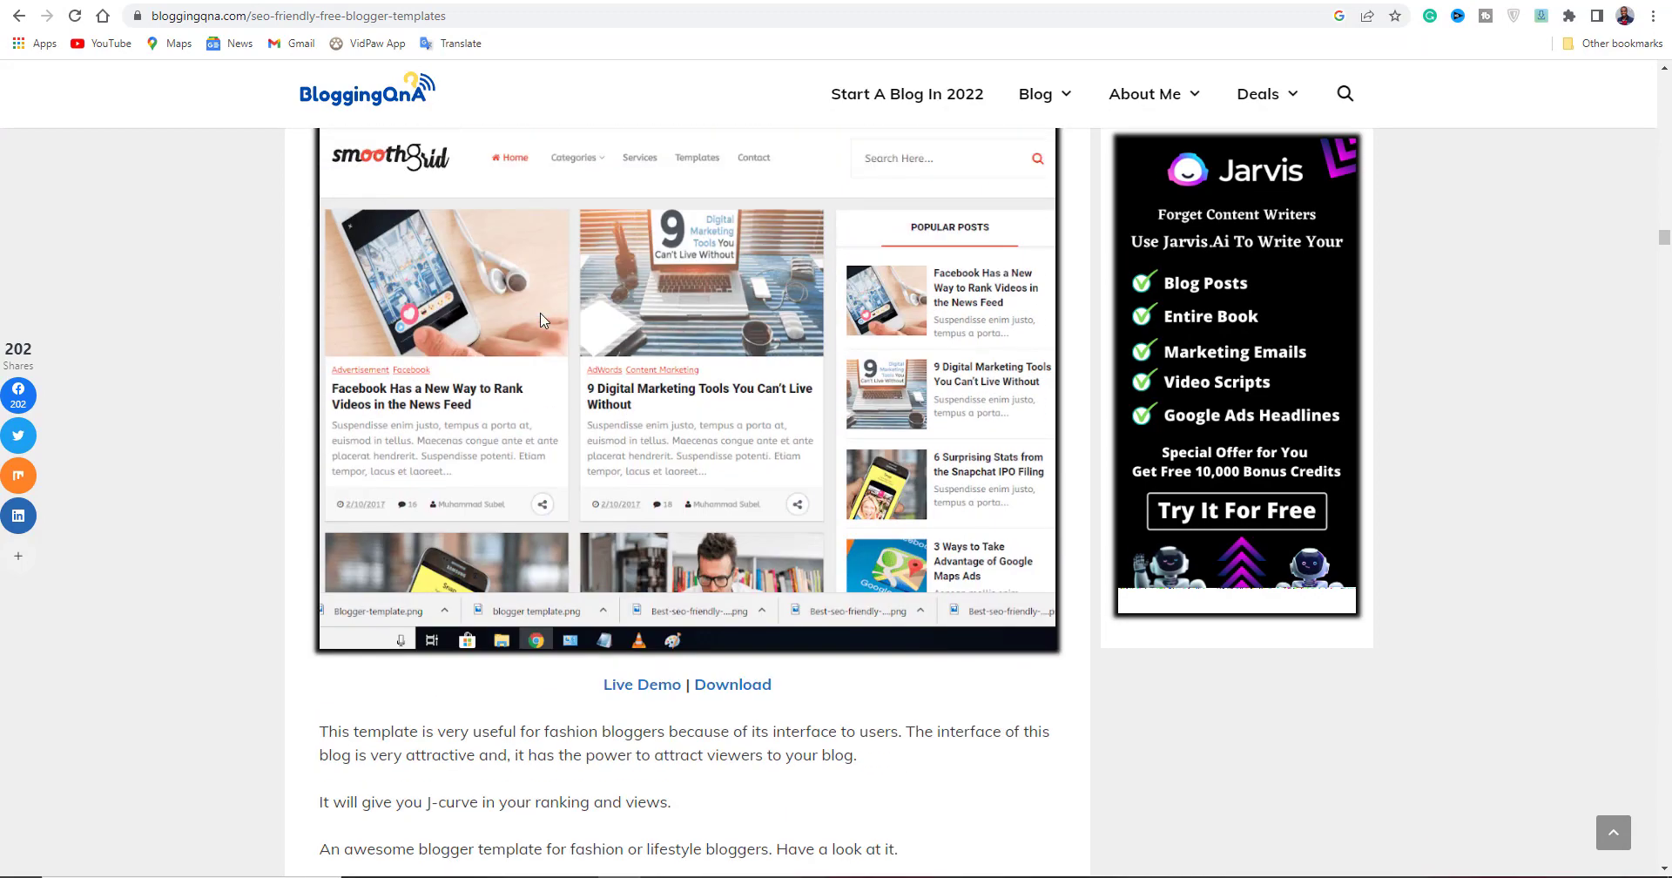
Preview the Smooth Grid template's live demo.
click(654, 692)
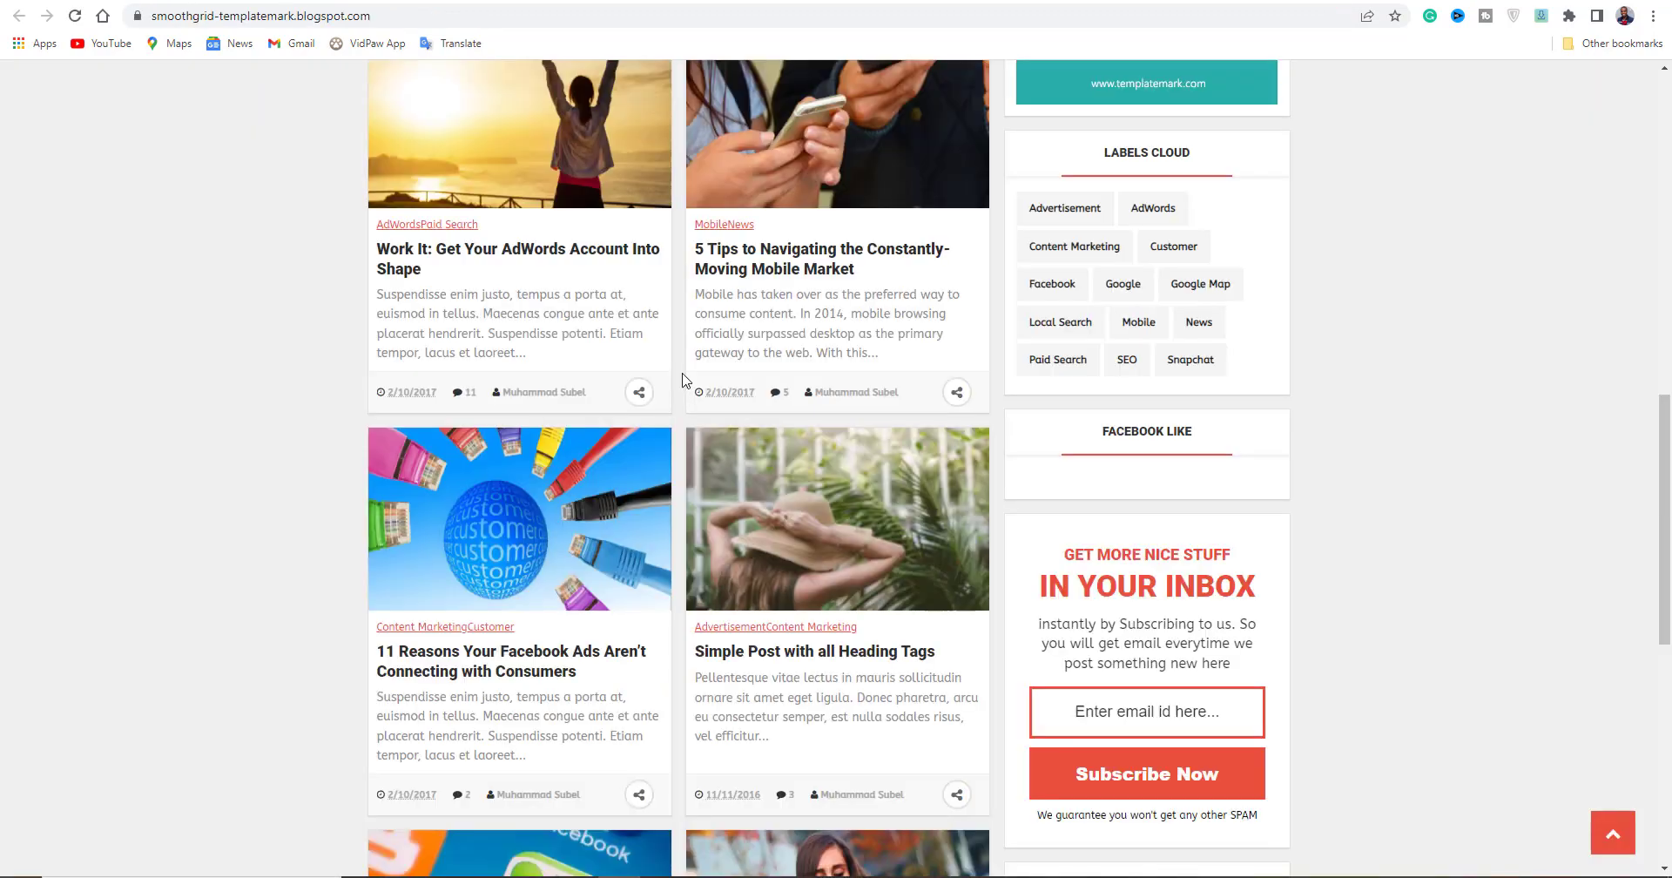
scroll(684, 380, up, 12)
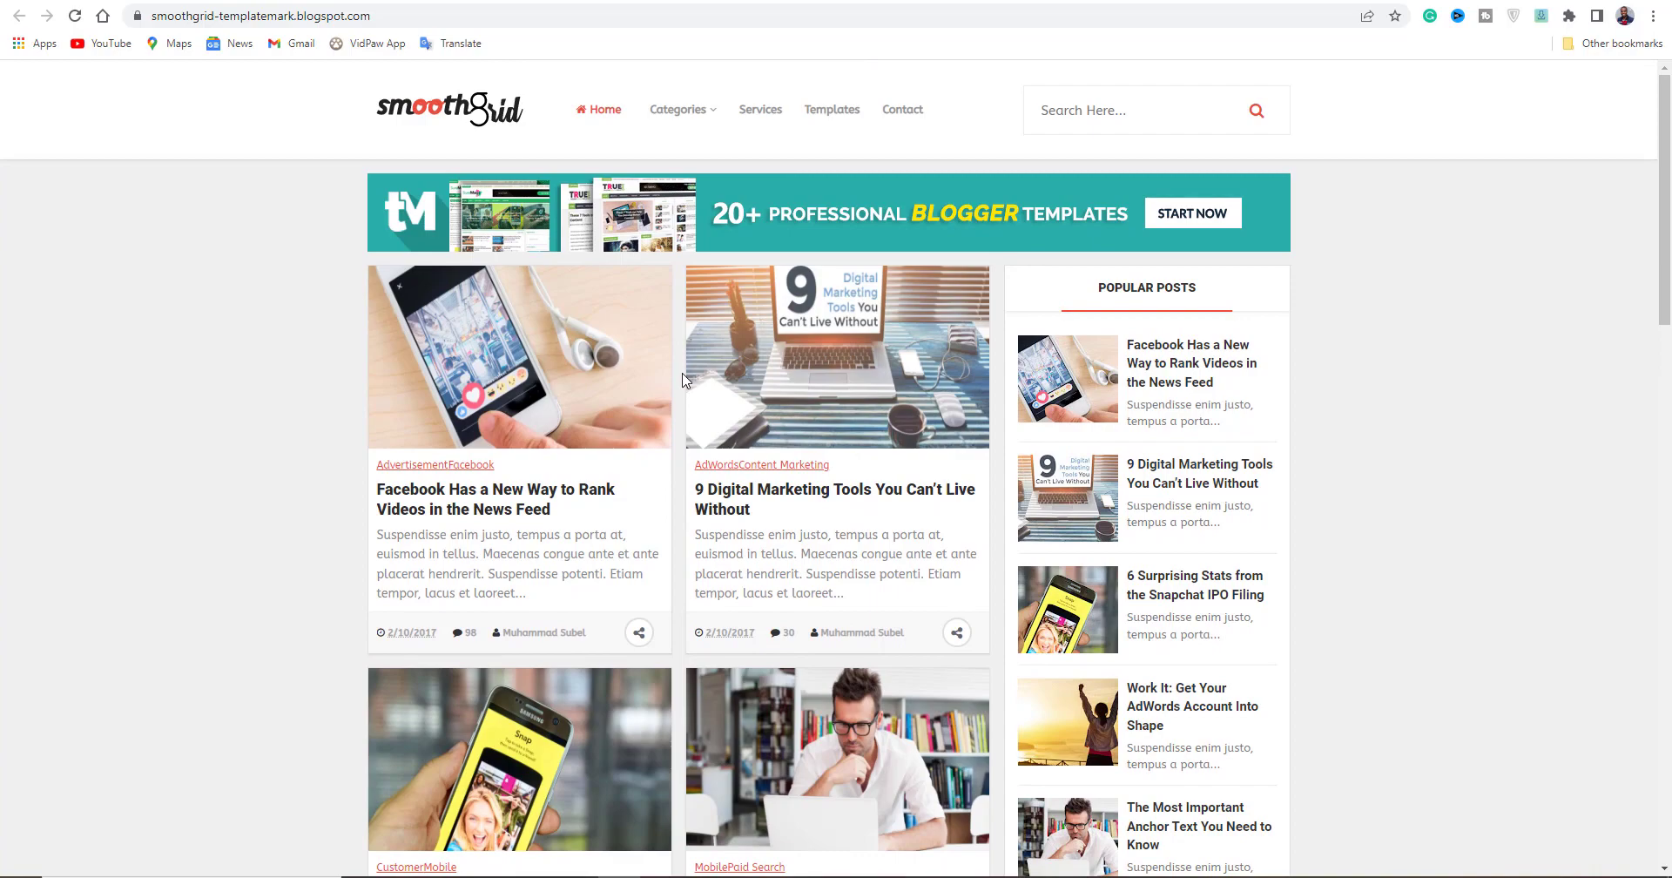
scroll(683, 380, down, 20)
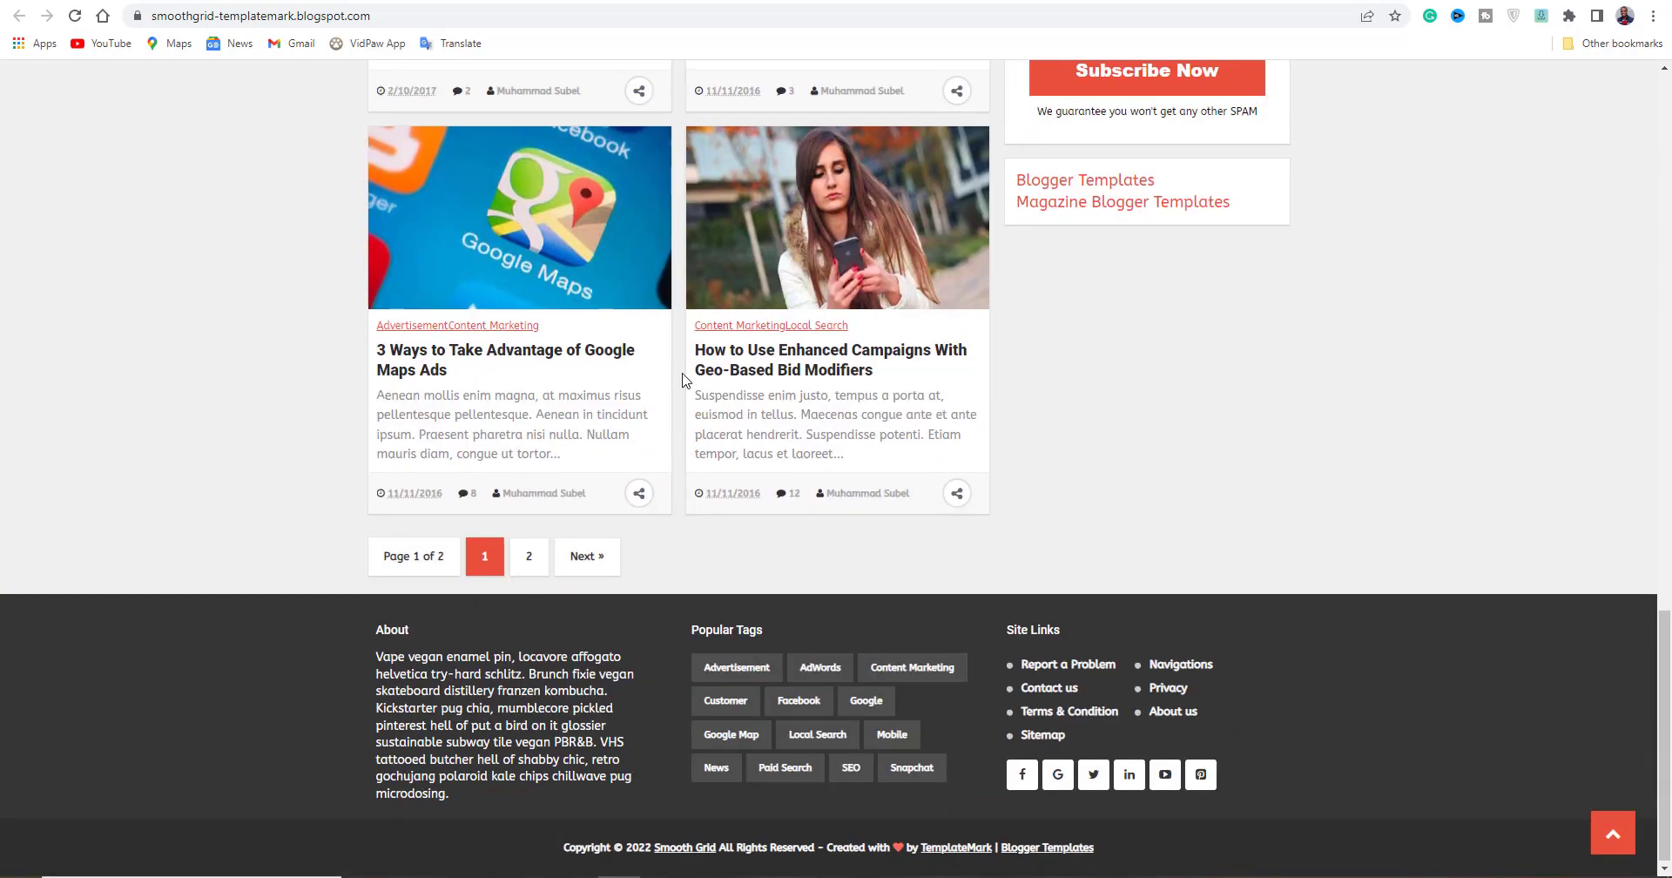
scroll(684, 379, up, 10)
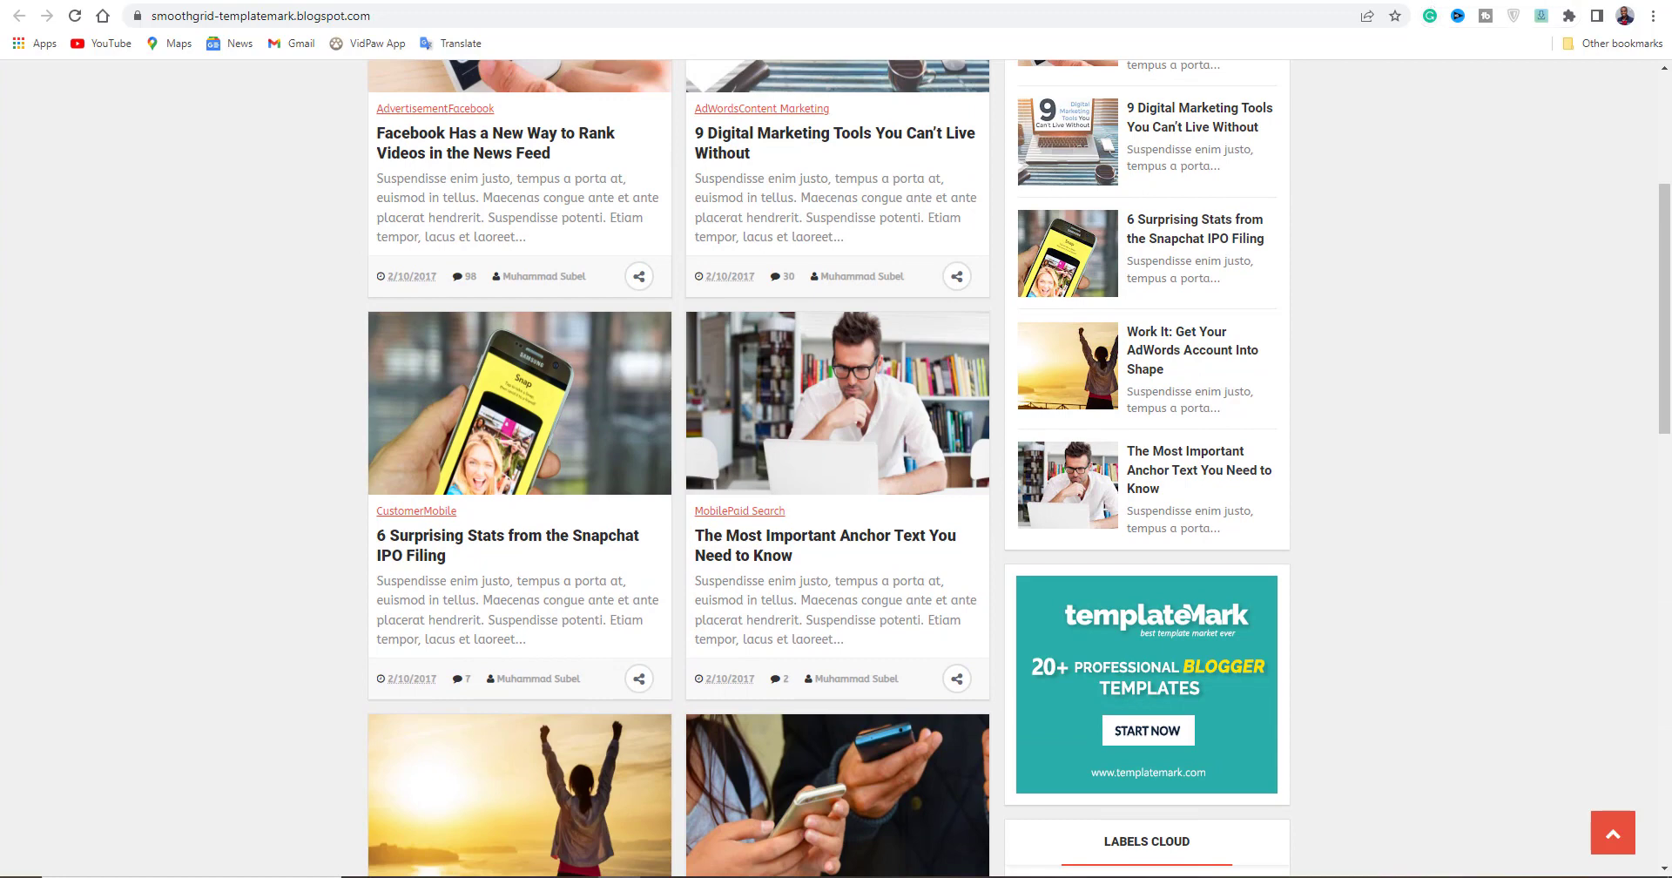
Download Smooth Grid Free.rar from the article and switch to the Blogger dashboard.
key(ctrl+w)
click(722, 685)
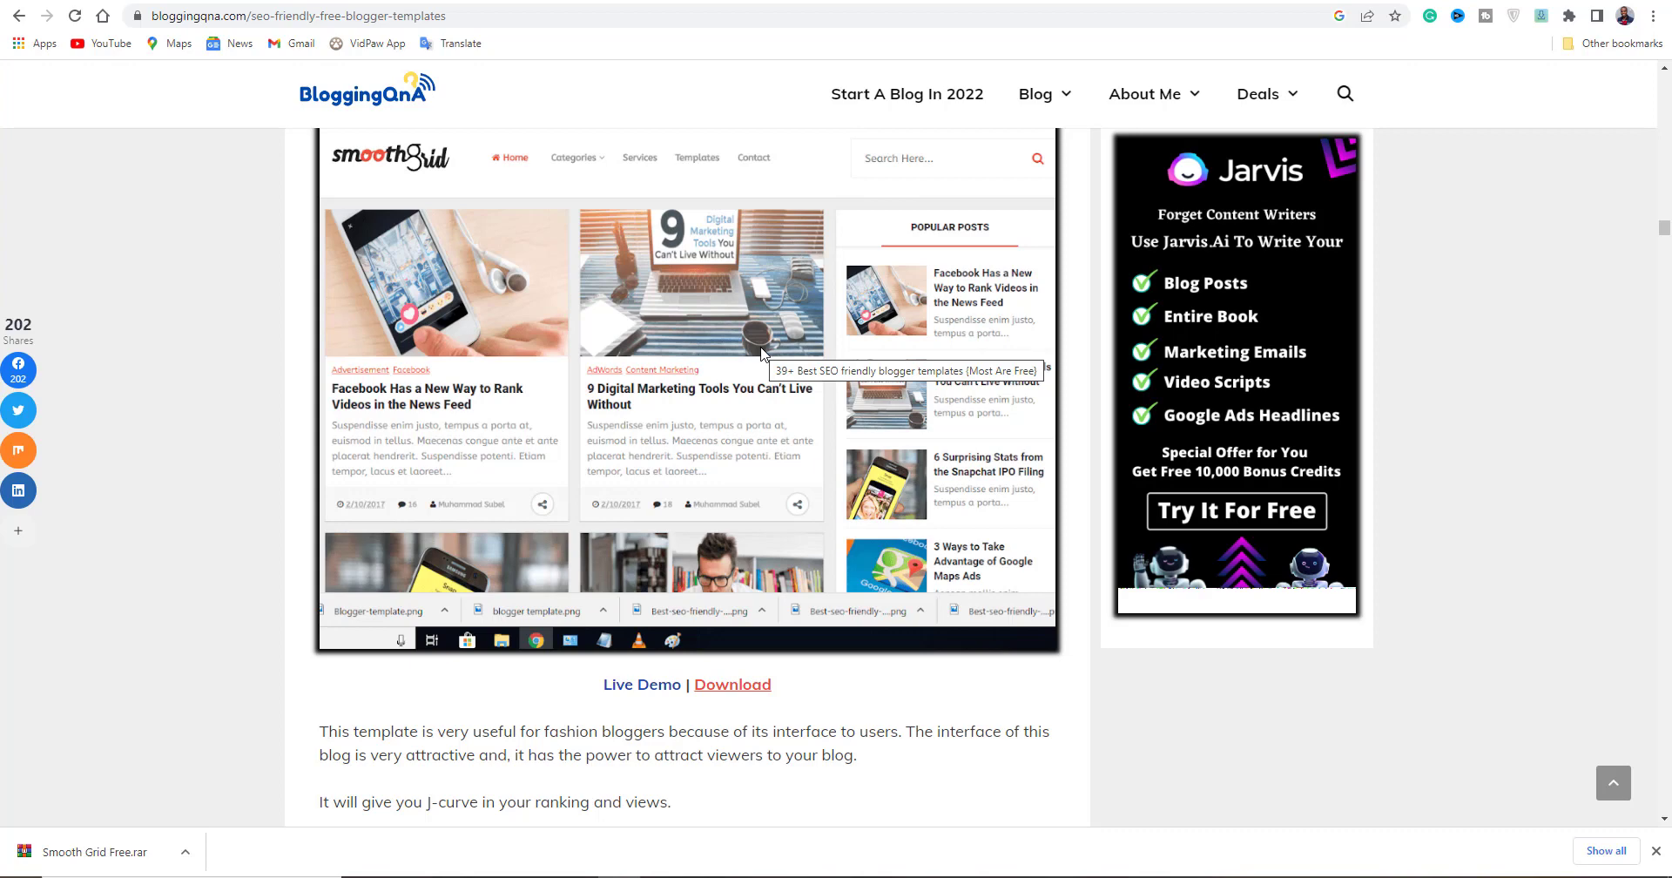
key(ctrl+Tab)
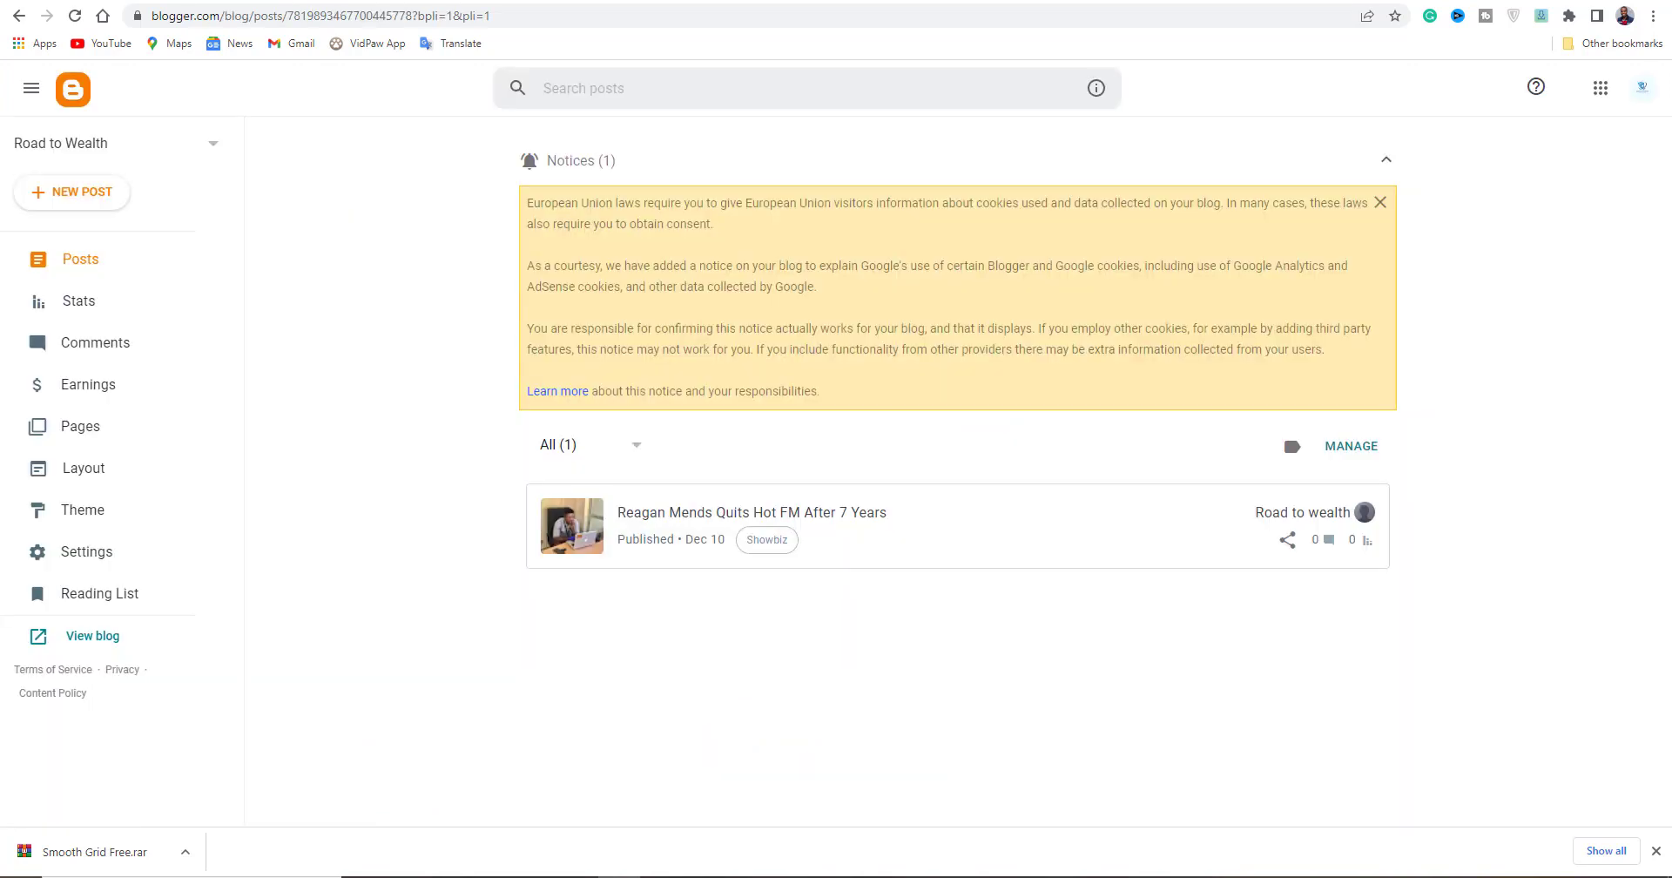
From the Theme page's restore option, browse to Downloads and extract Smooth Grid Free.rar.
click(83, 510)
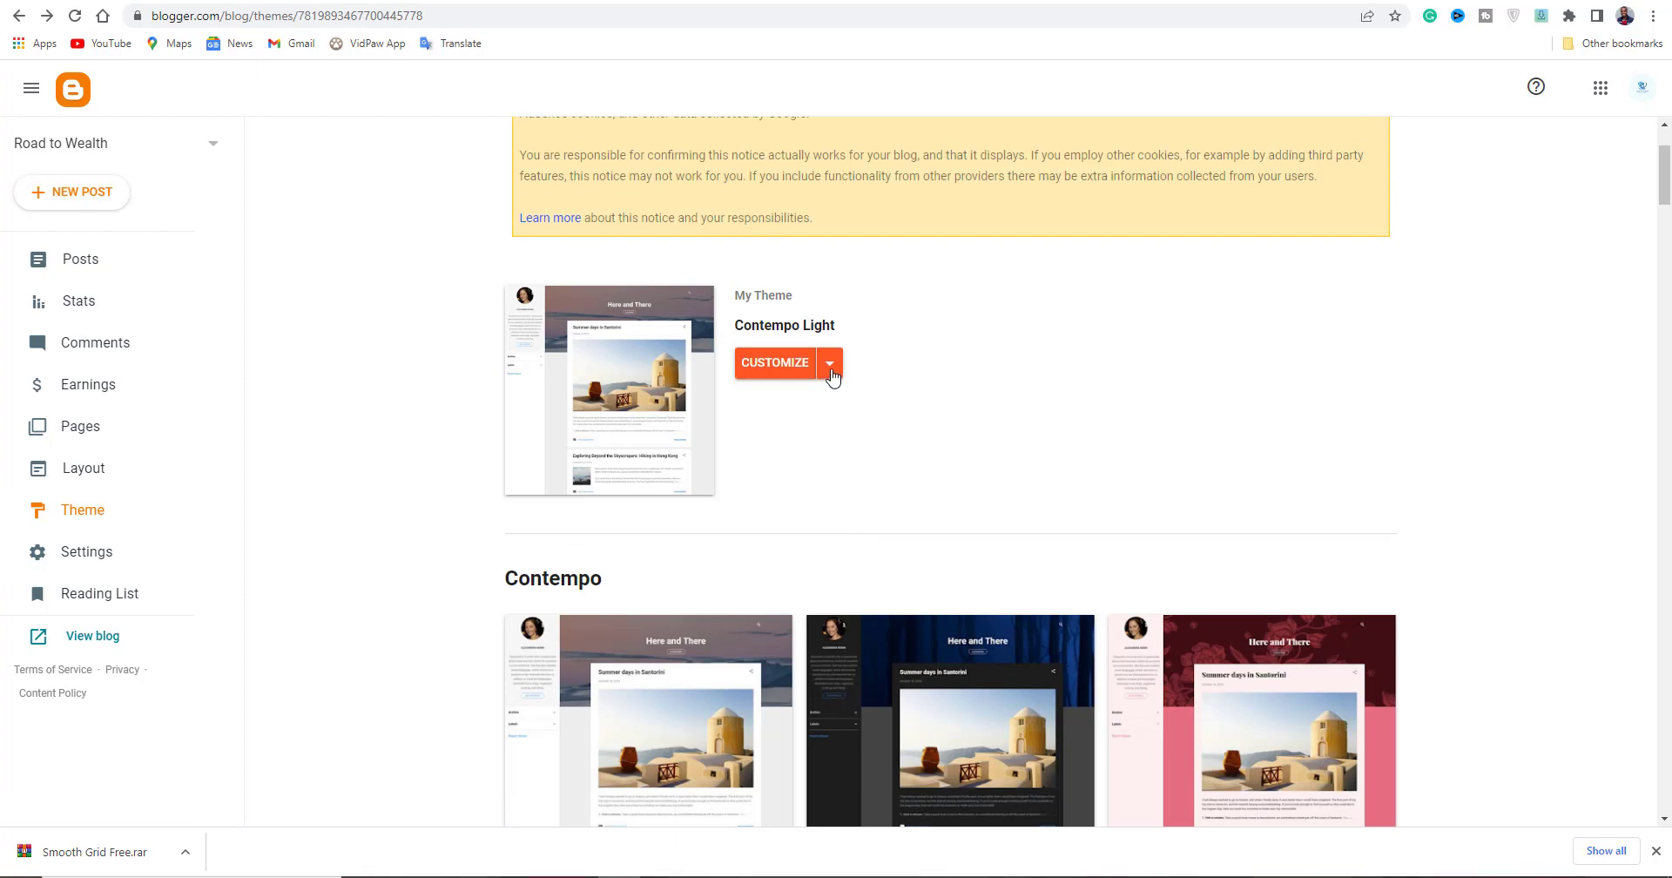
click(830, 364)
click(635, 406)
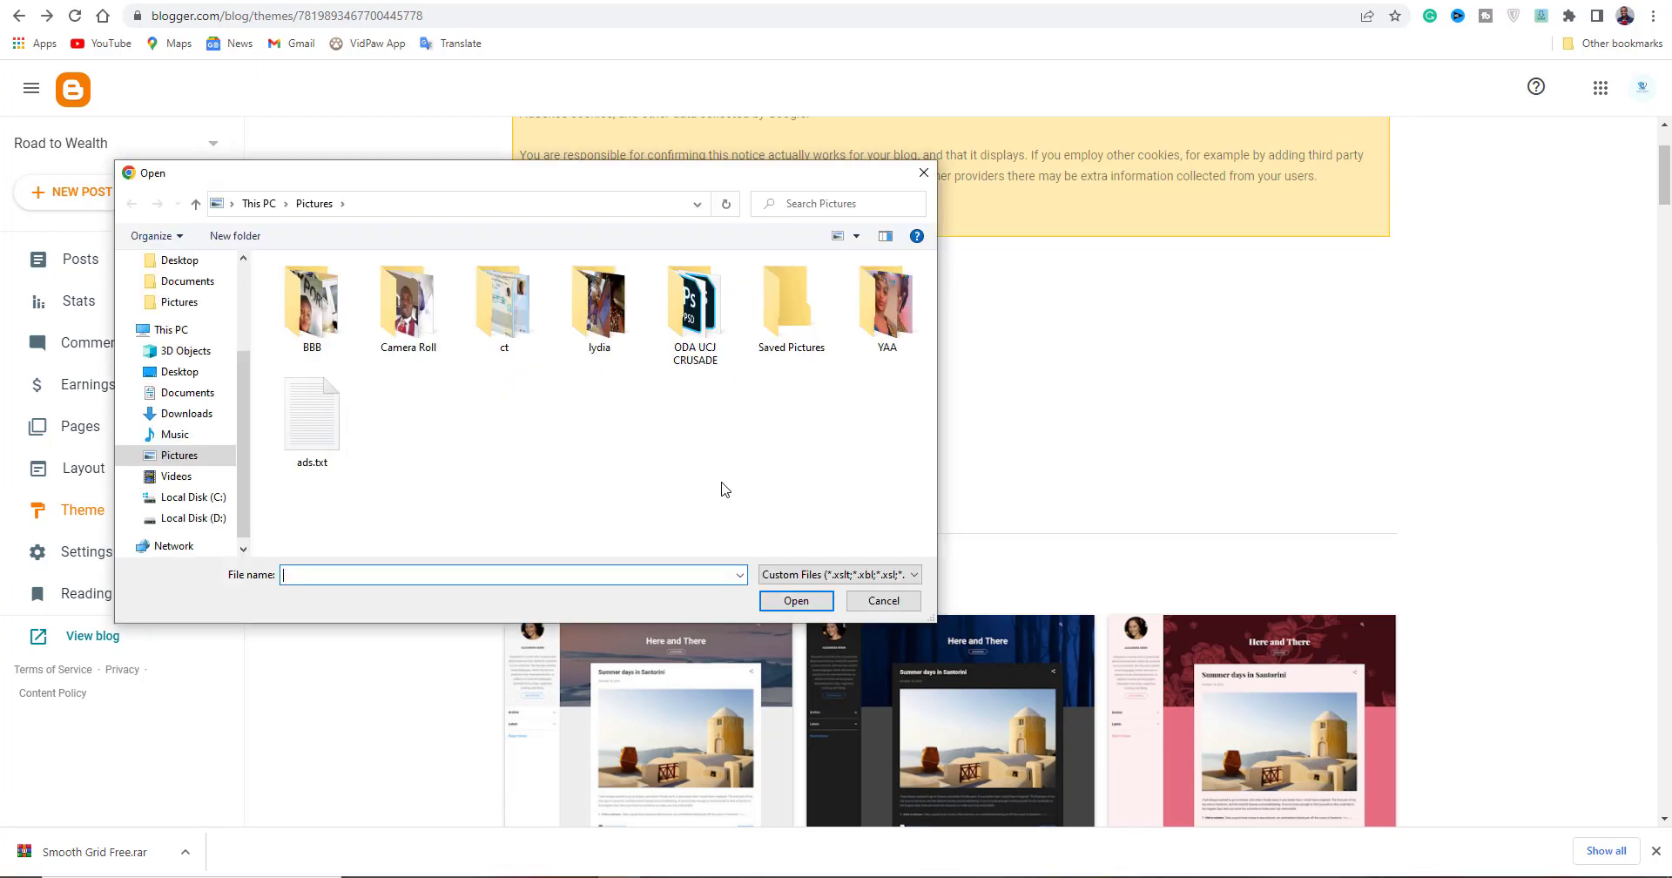
click(207, 347)
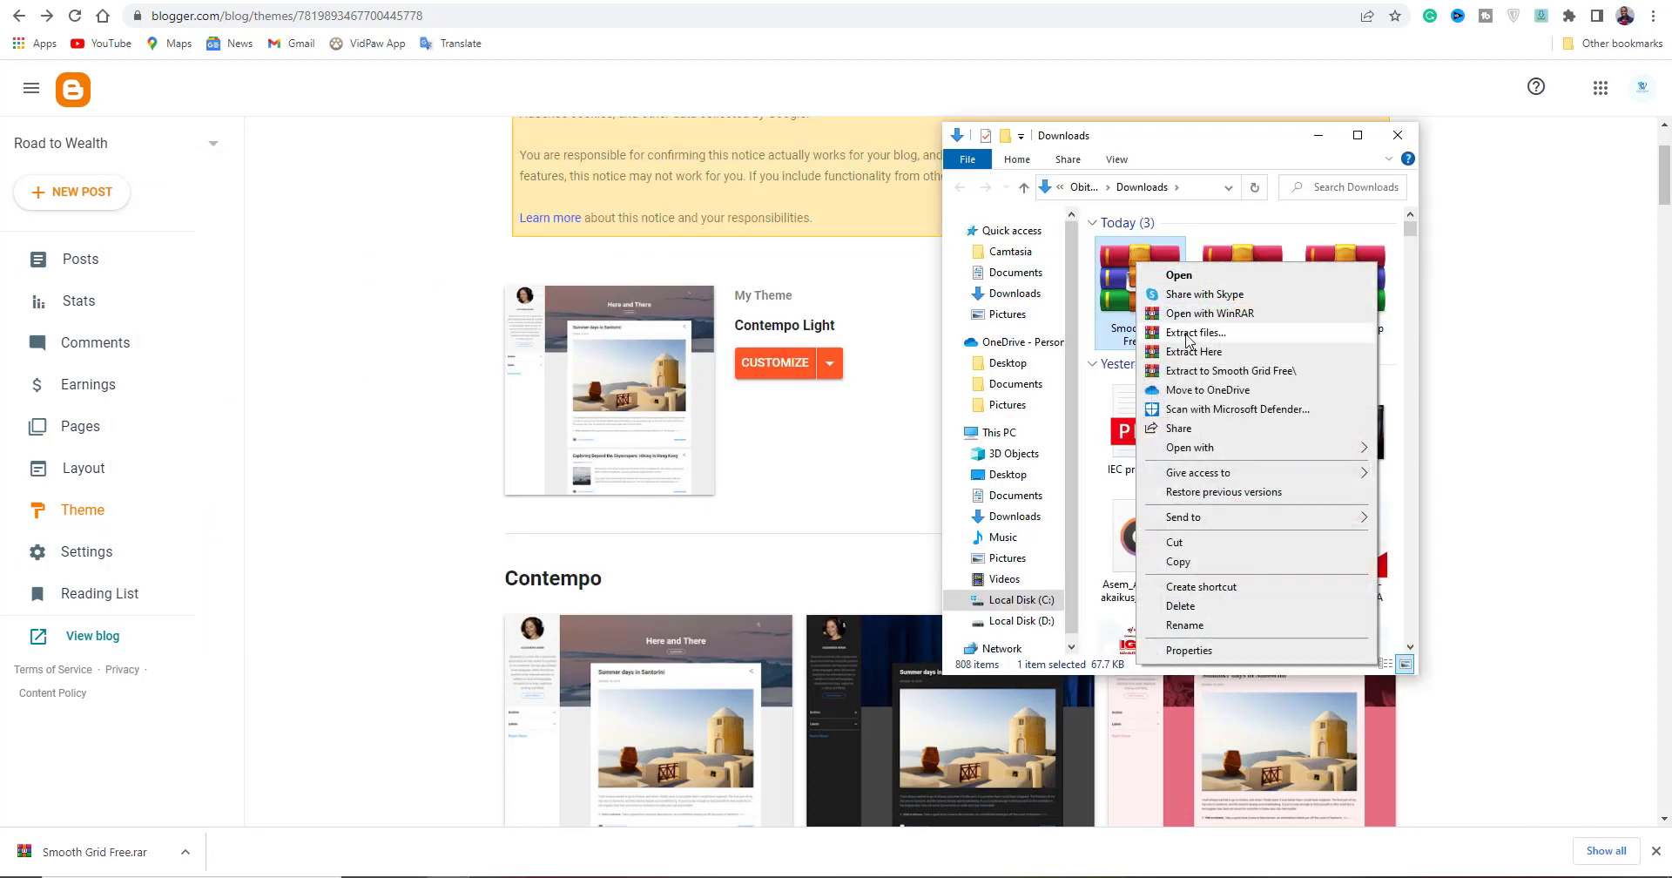
click(1162, 332)
click(901, 613)
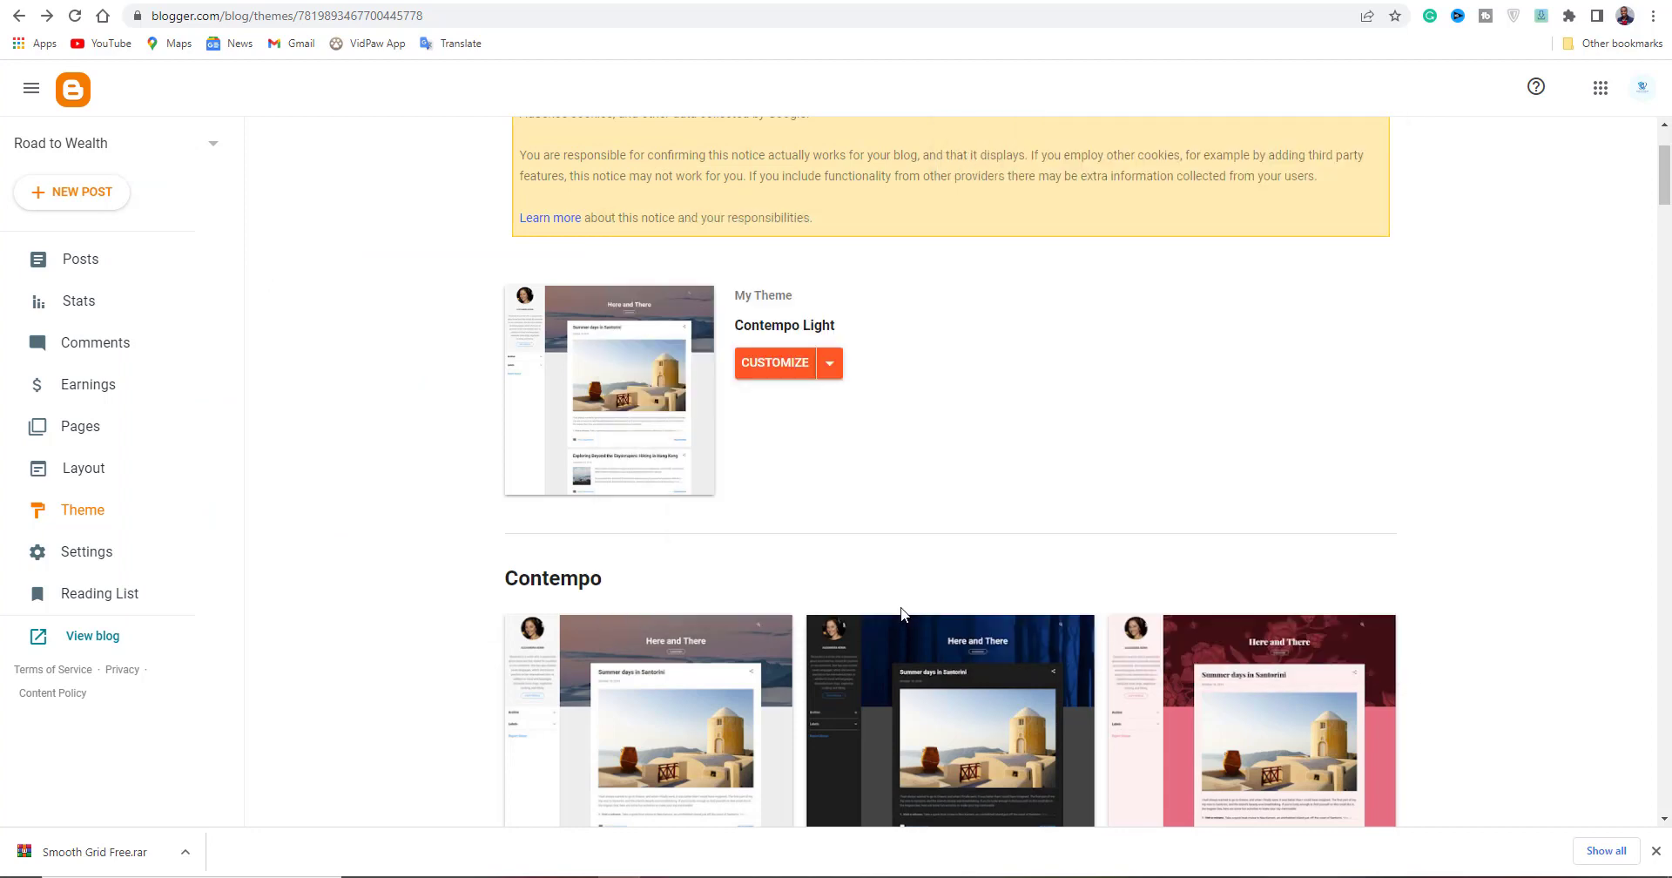
Restore the theme from Downloads > Smooth Grid Free > Smooth Grid Free Version.xml.
click(836, 372)
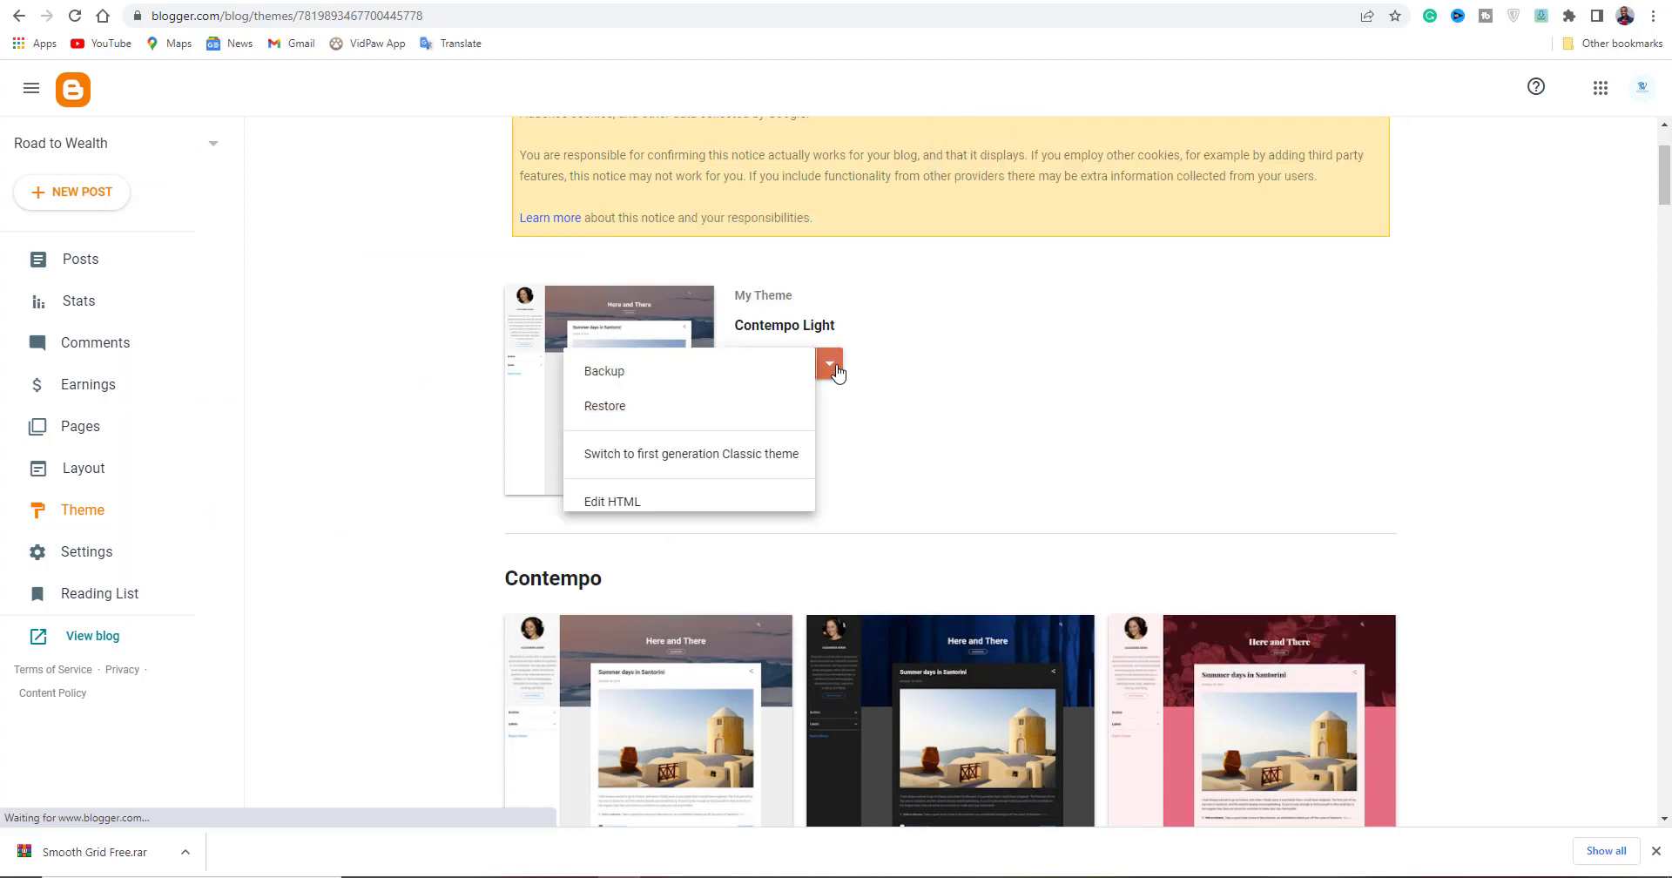
click(633, 407)
click(951, 492)
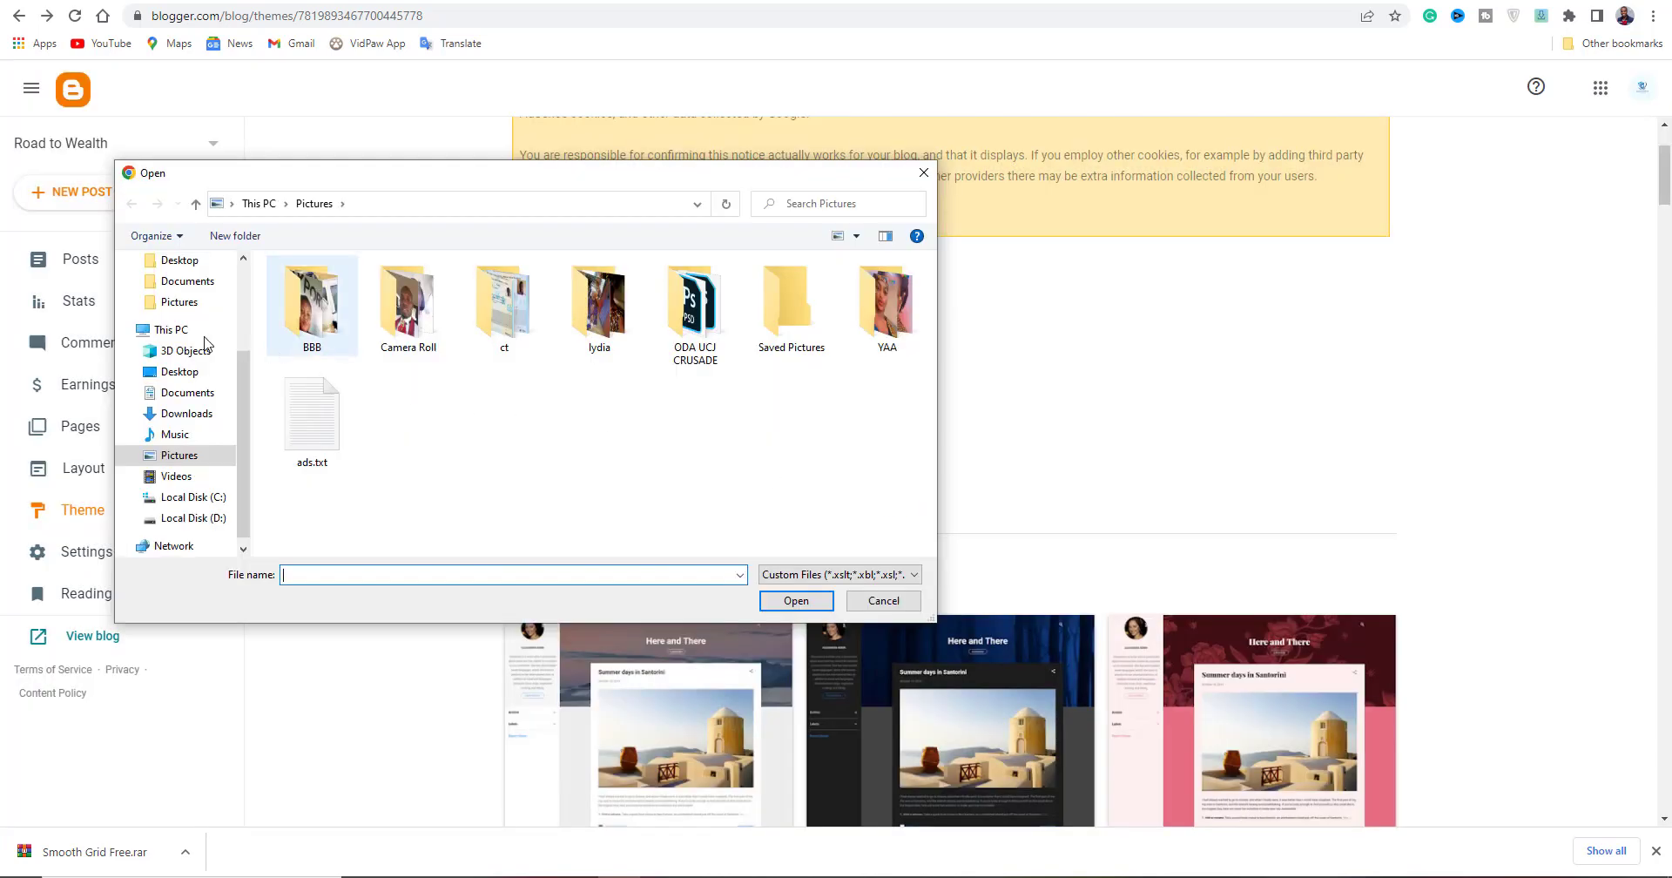
click(184, 413)
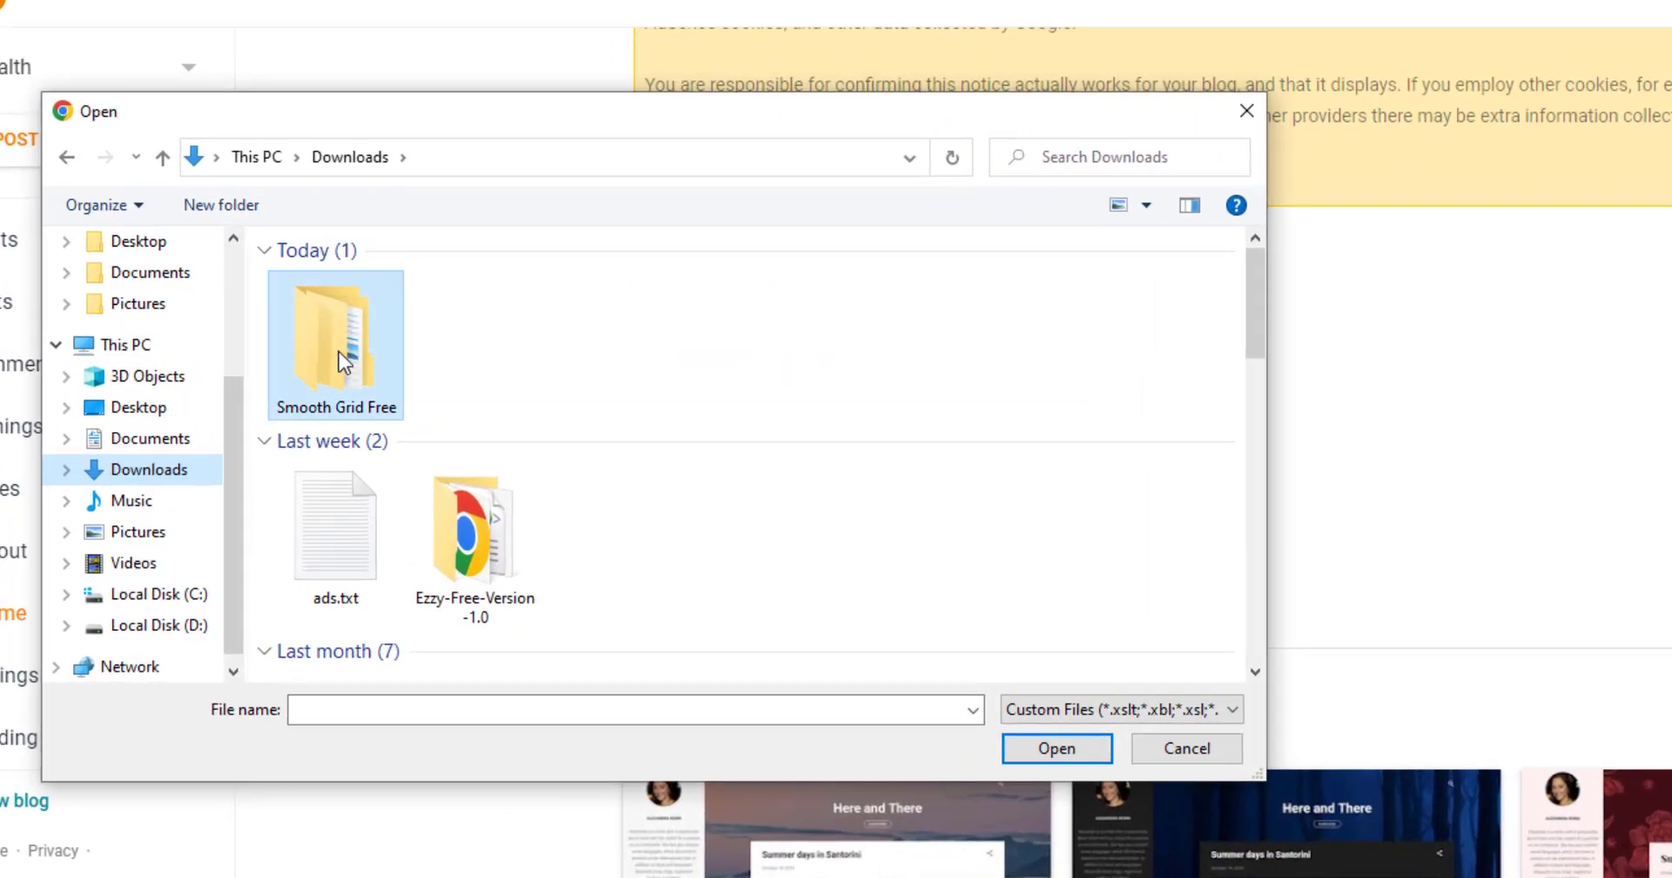
click(315, 334)
double_click(341, 352)
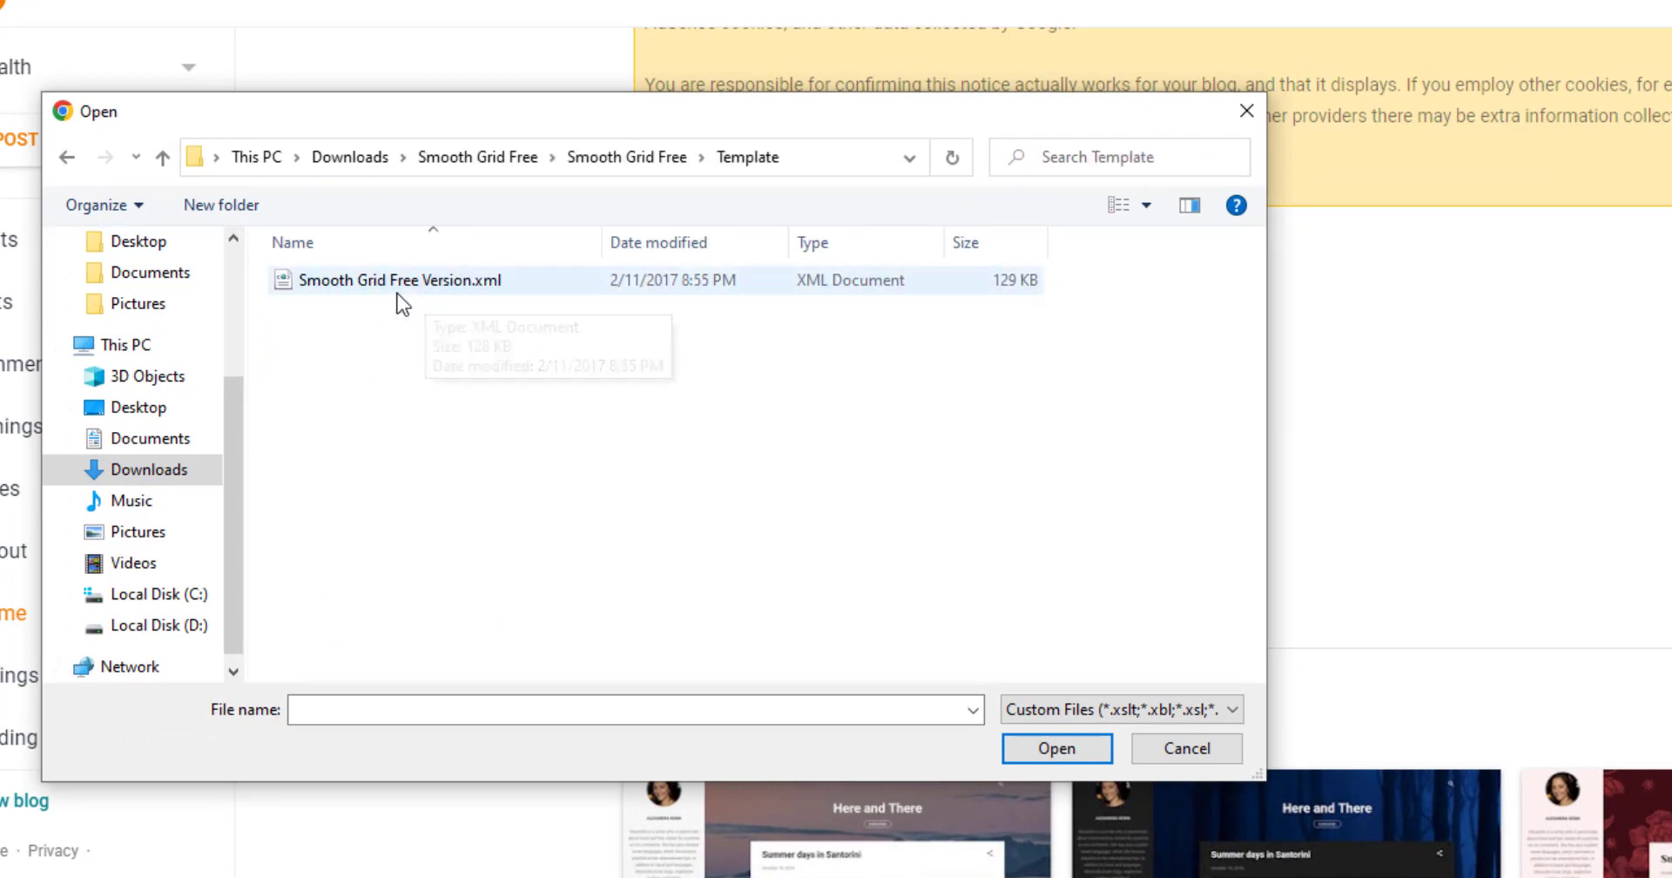
click(333, 284)
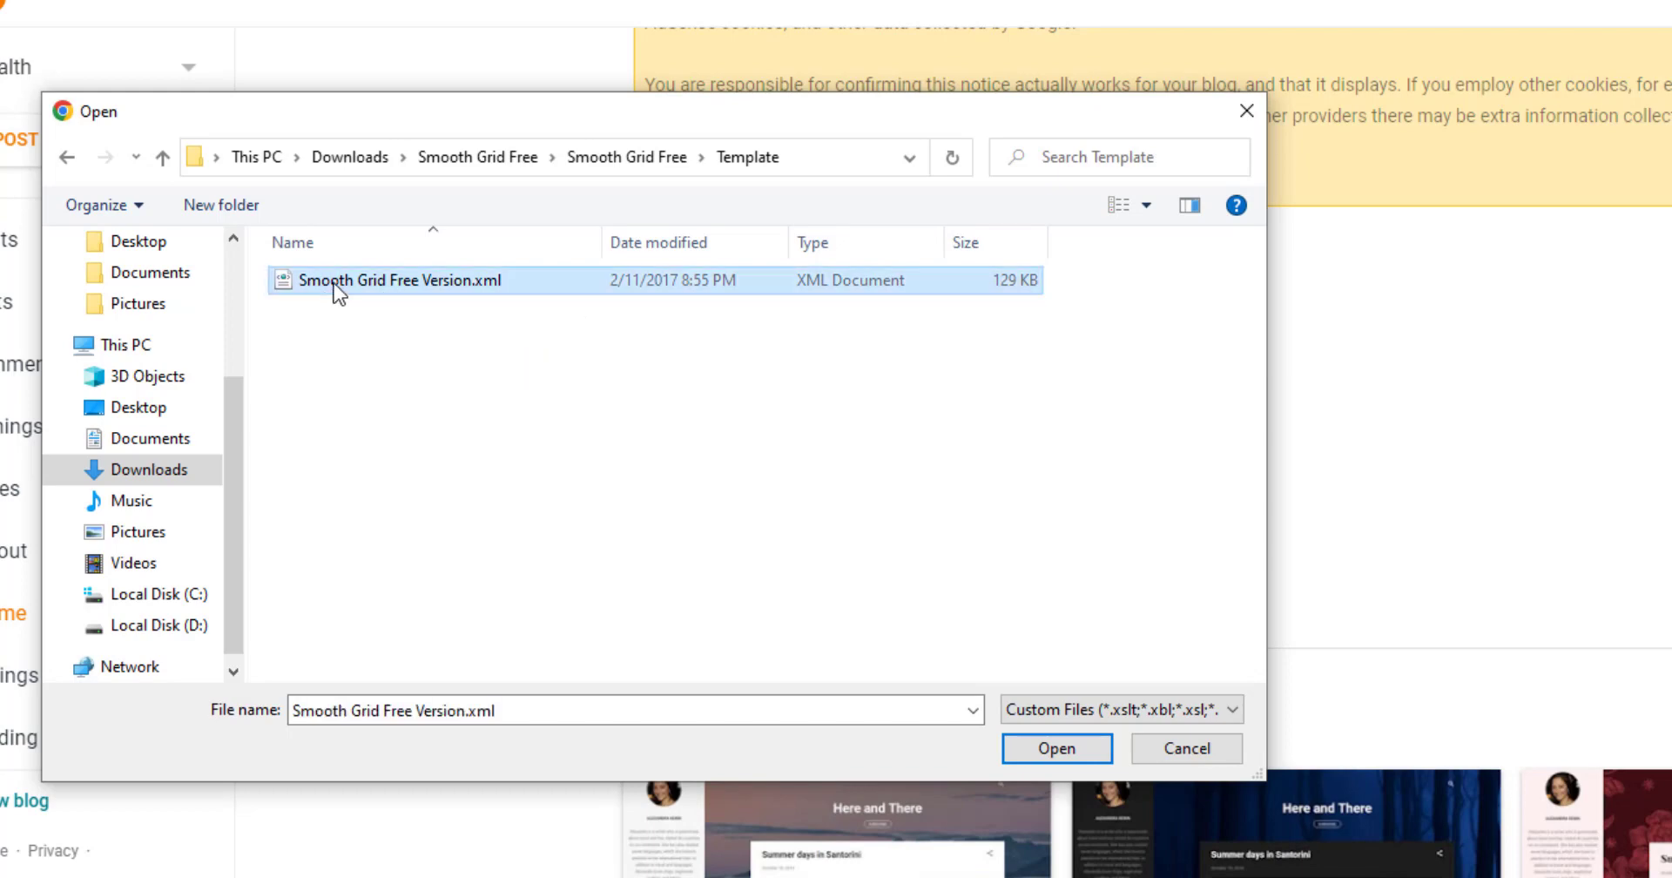
click(1044, 753)
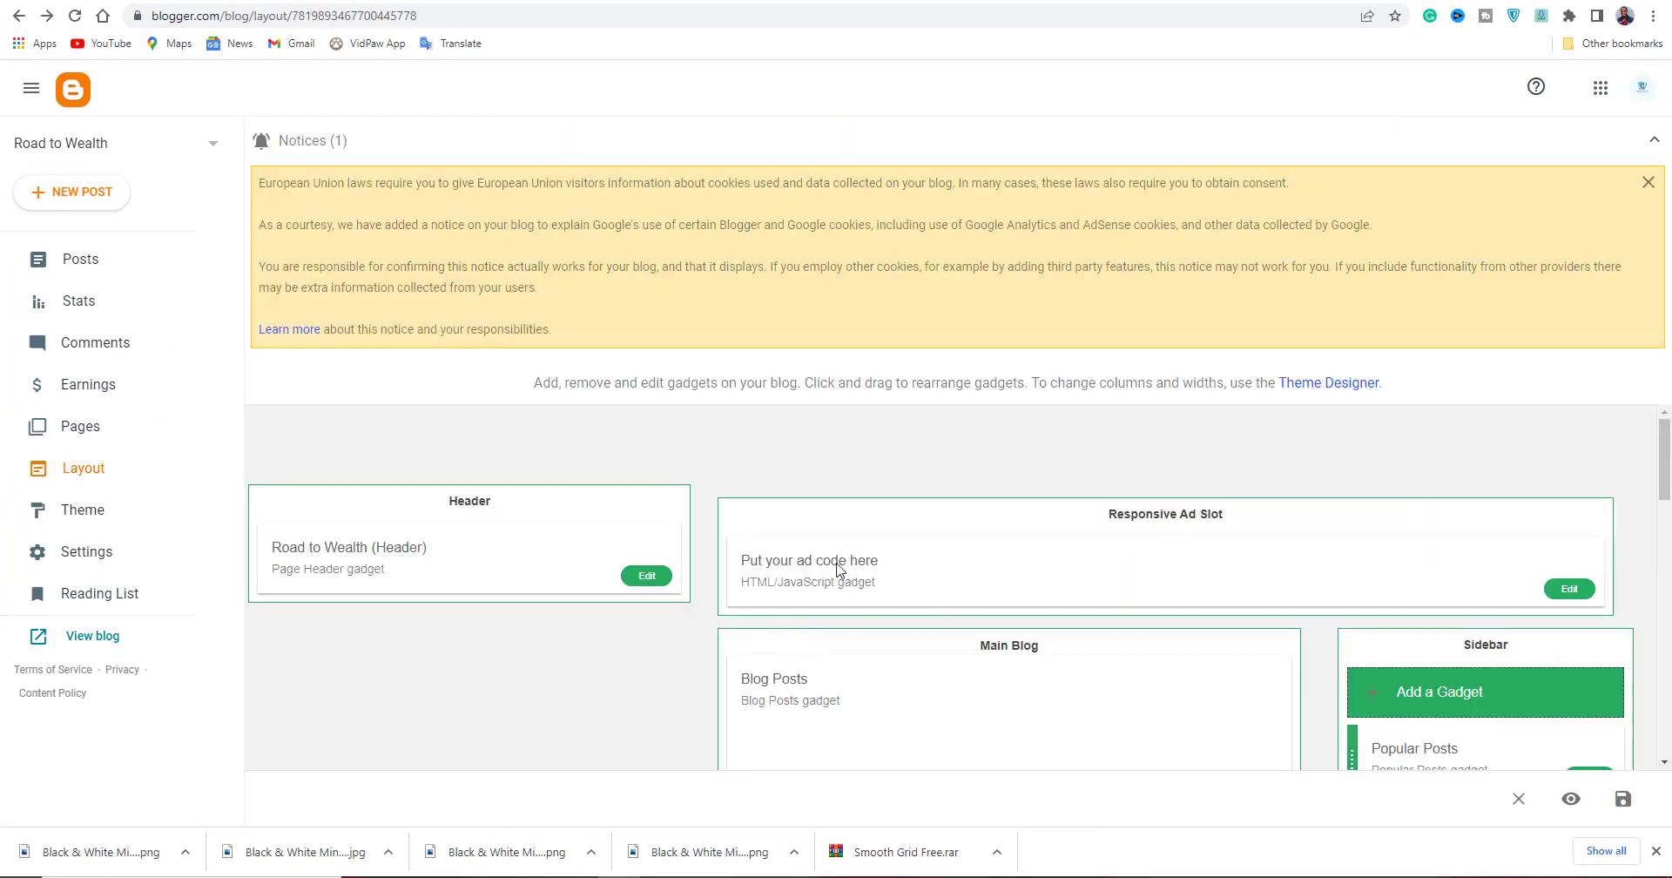
scroll(1208, 602, down, 1)
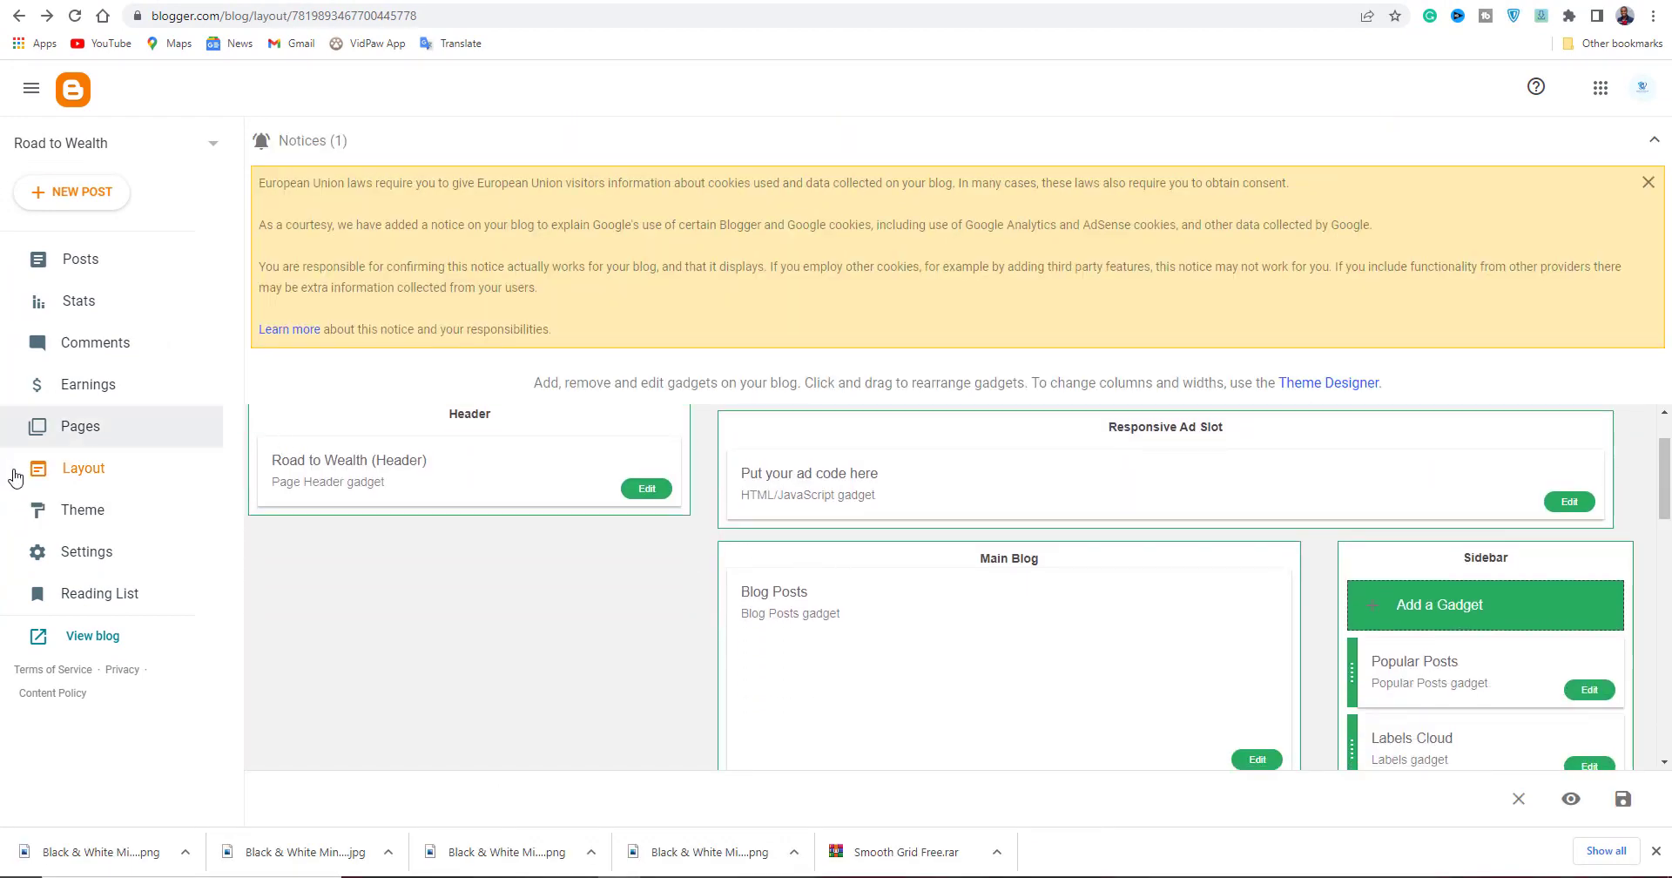
scroll(929, 524, up, 1)
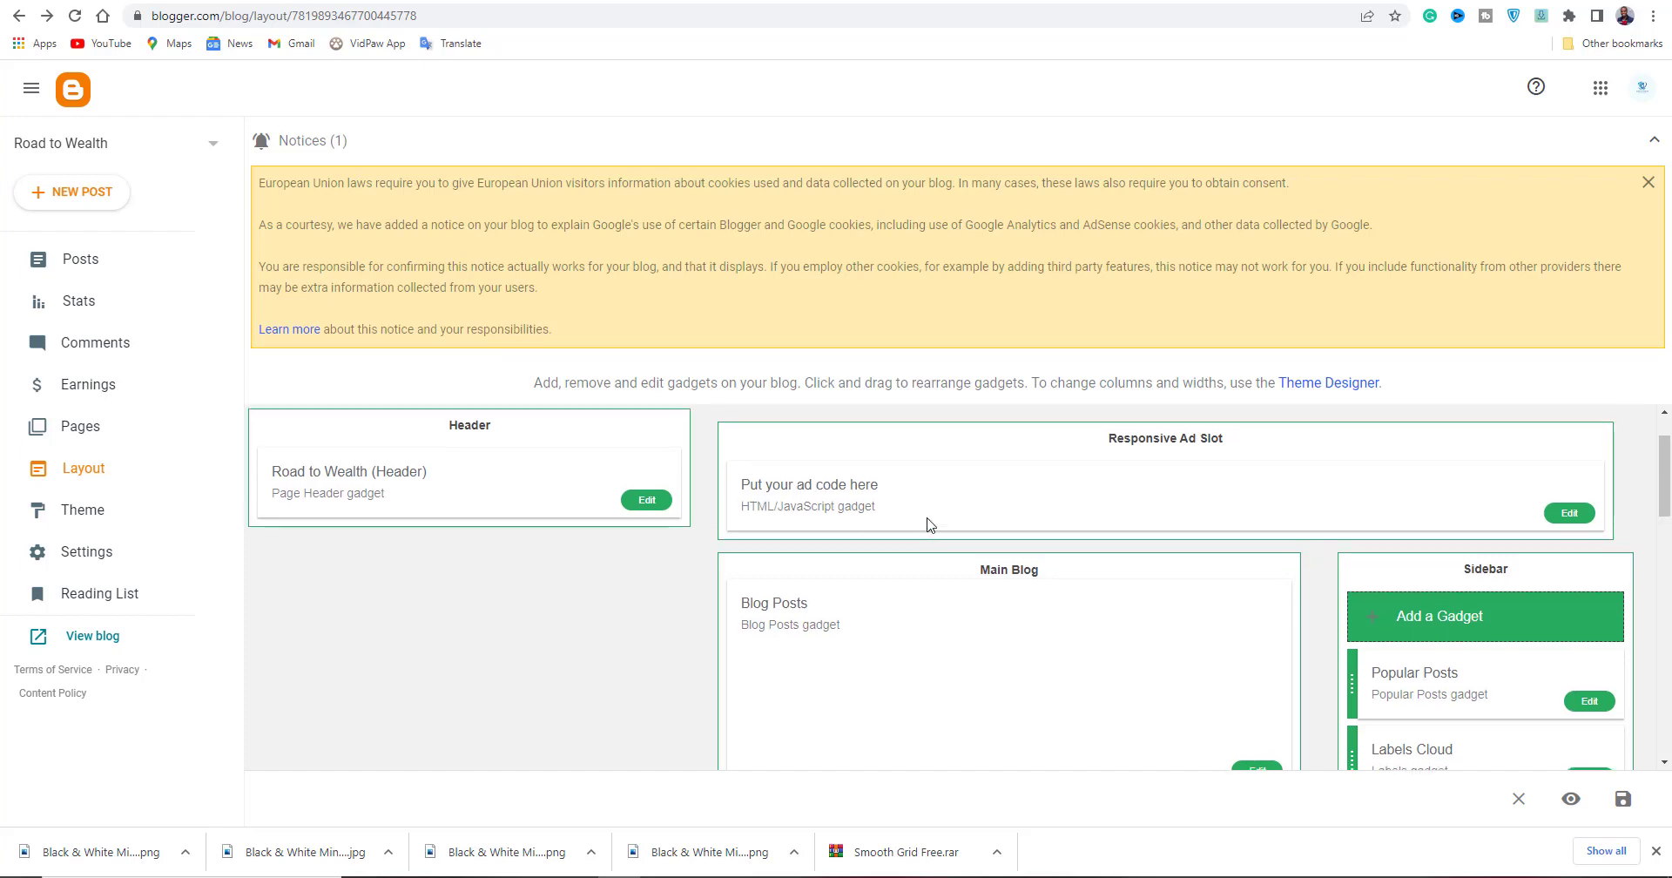
click(702, 1)
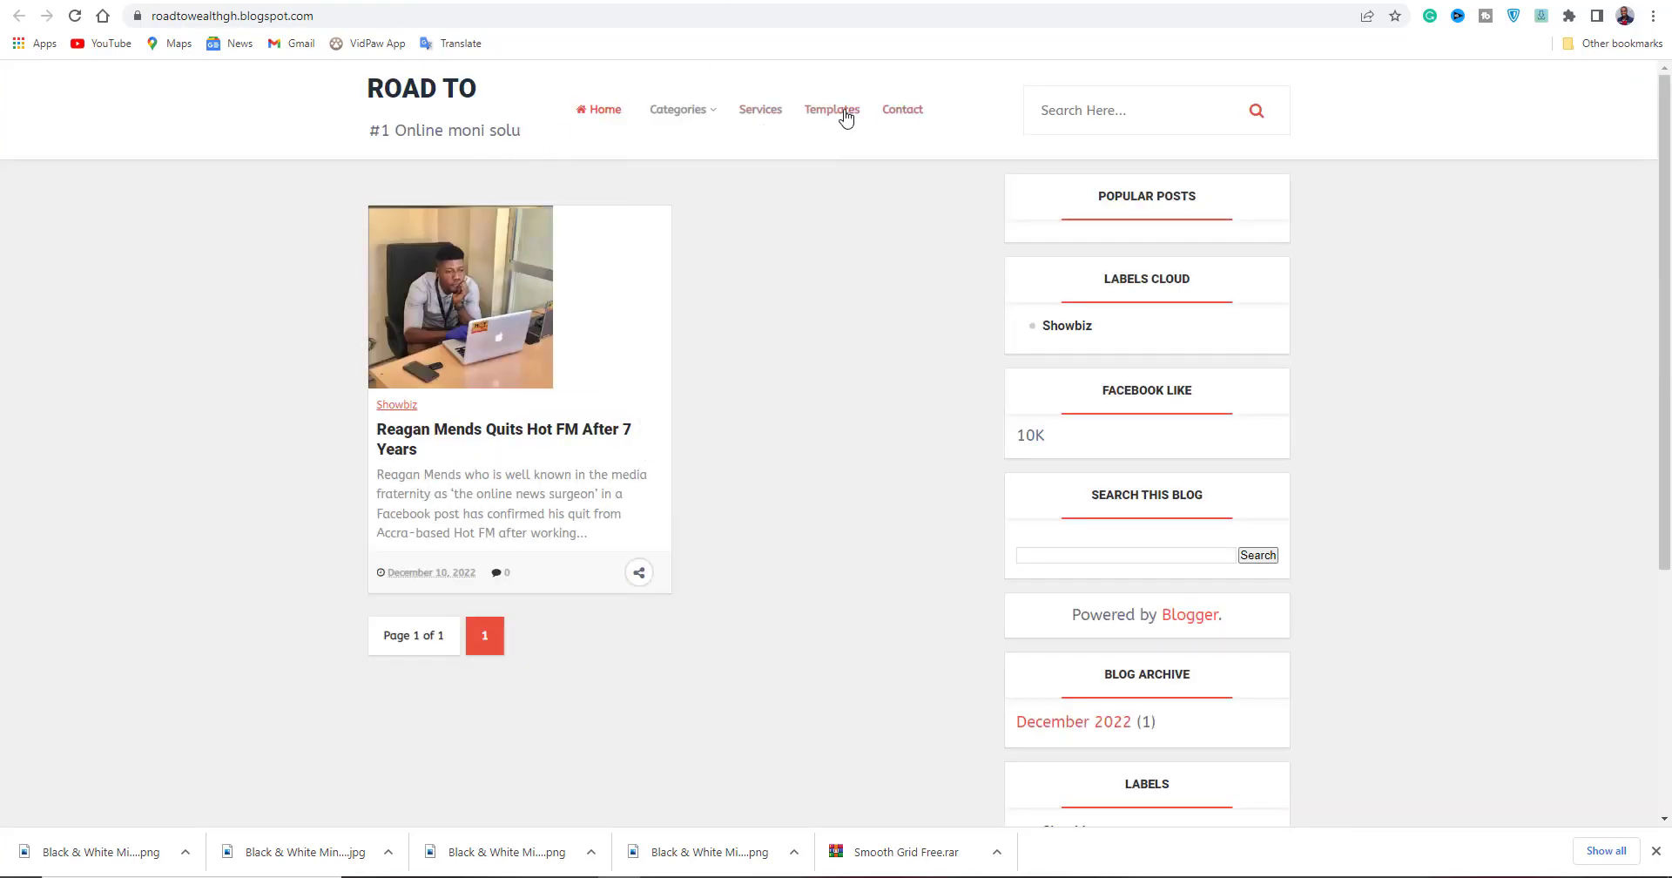
click(613, 2)
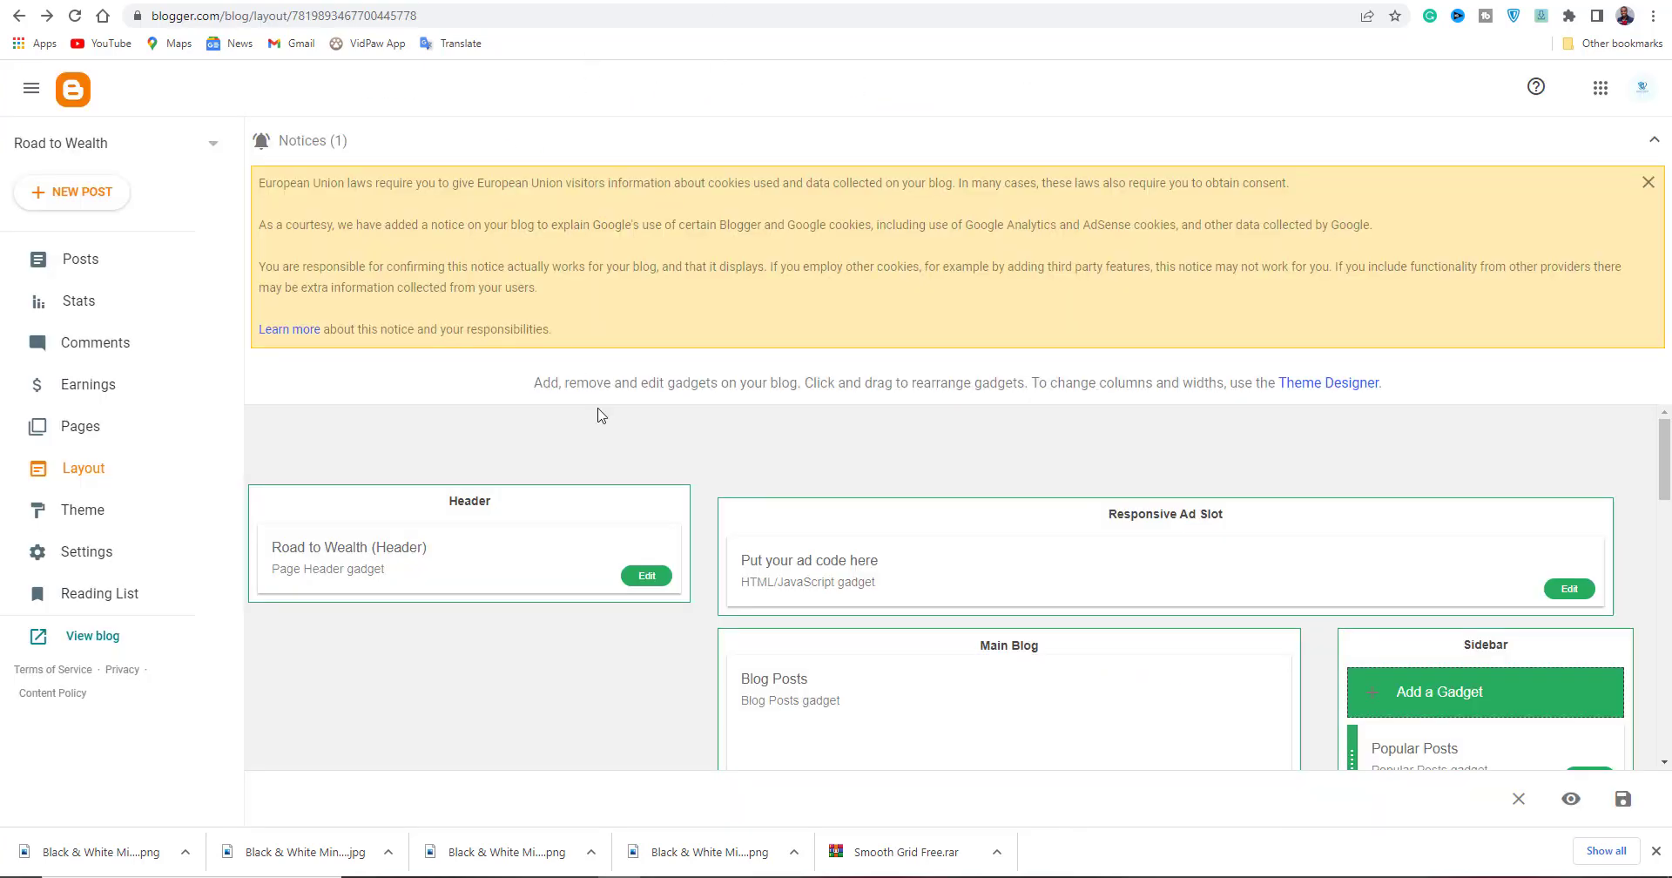
scroll(766, 592, down, 2)
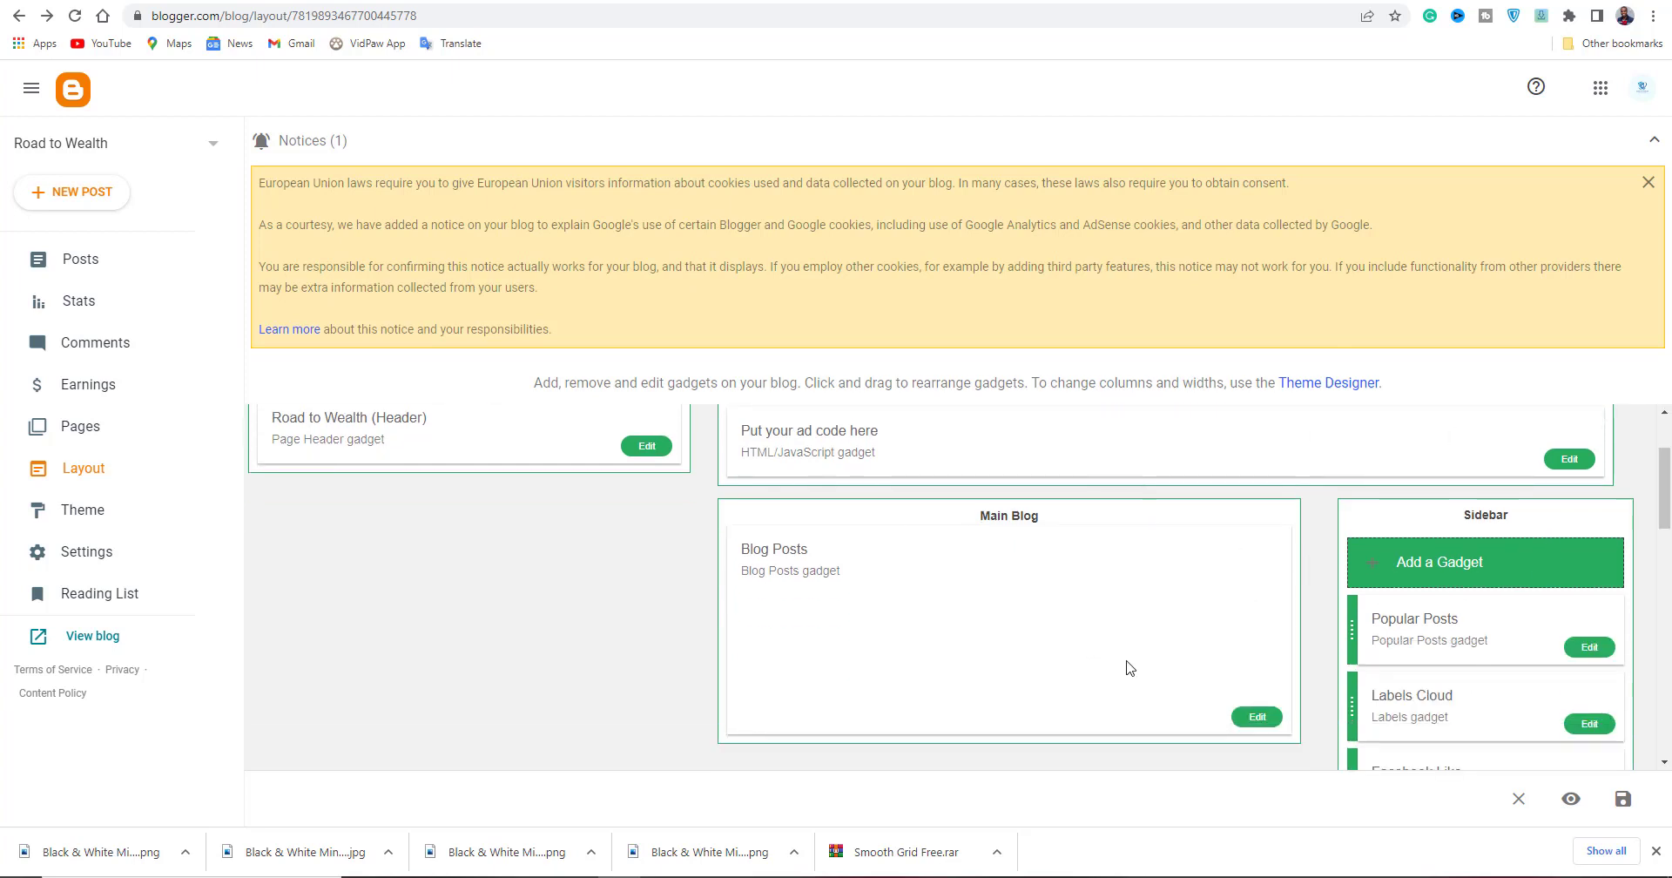
scroll(1664, 522, down, 3)
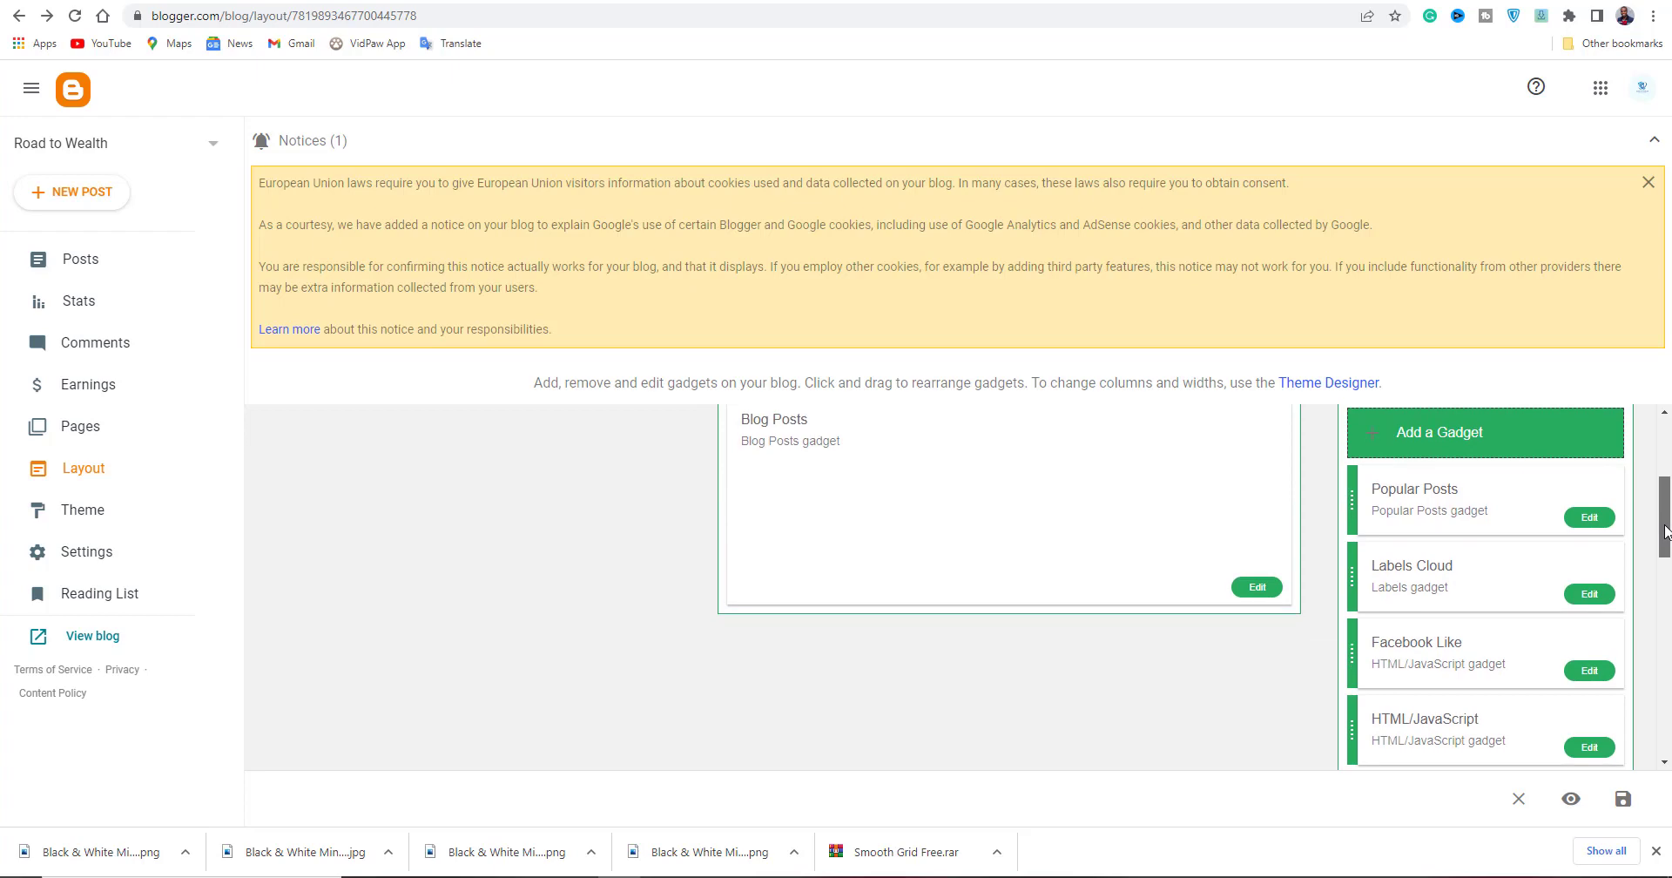
scroll(1485, 530, down, 8)
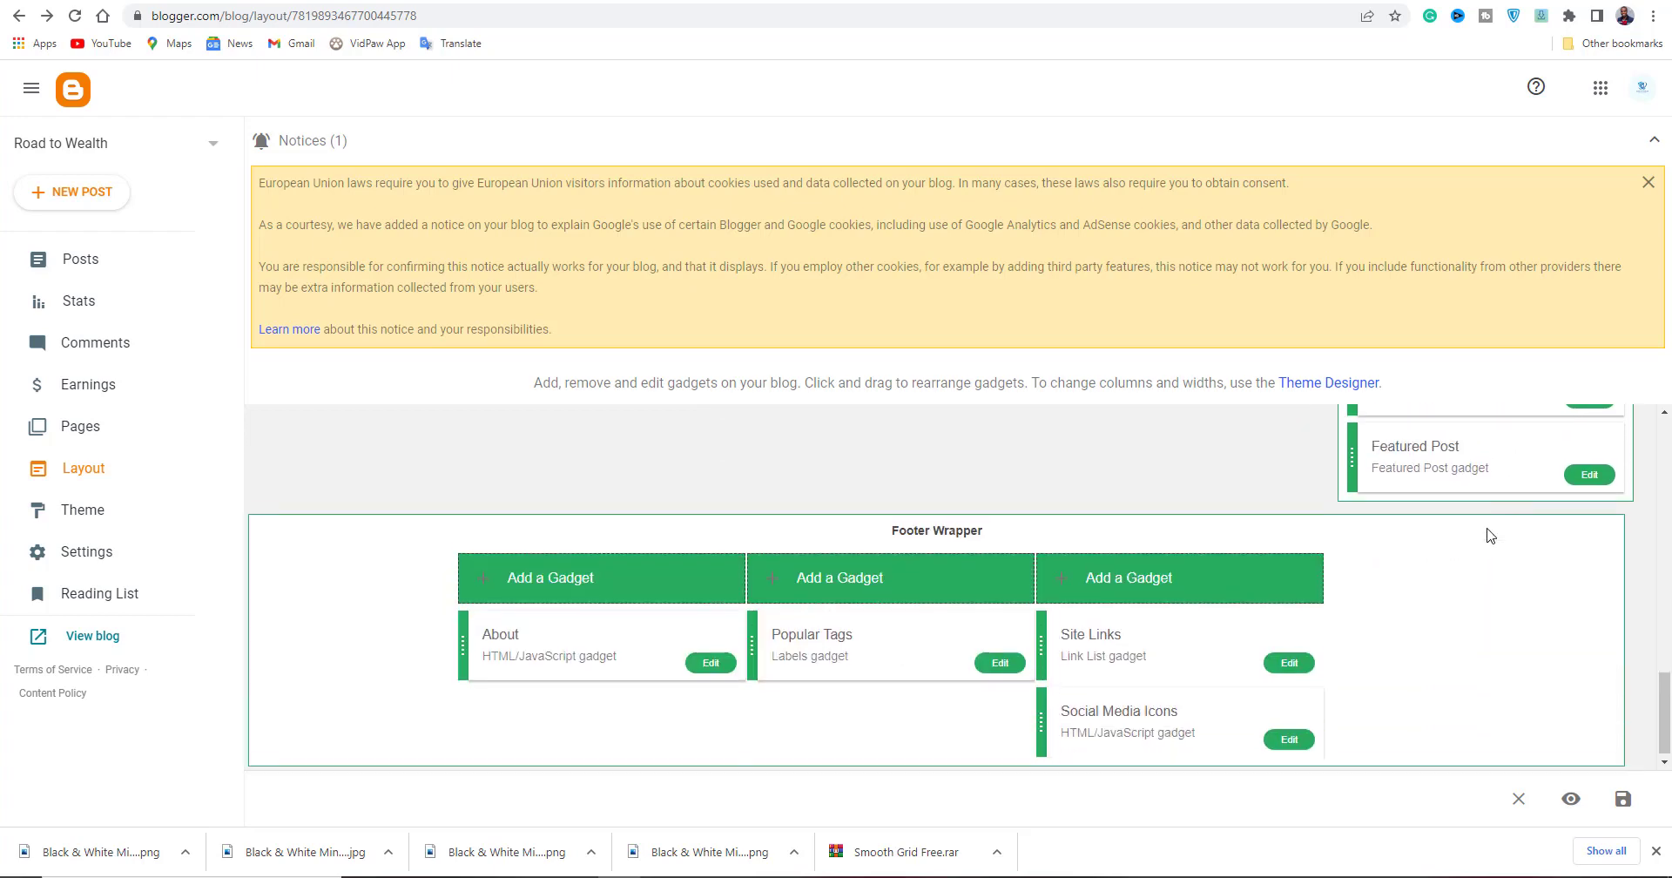
click(156, 640)
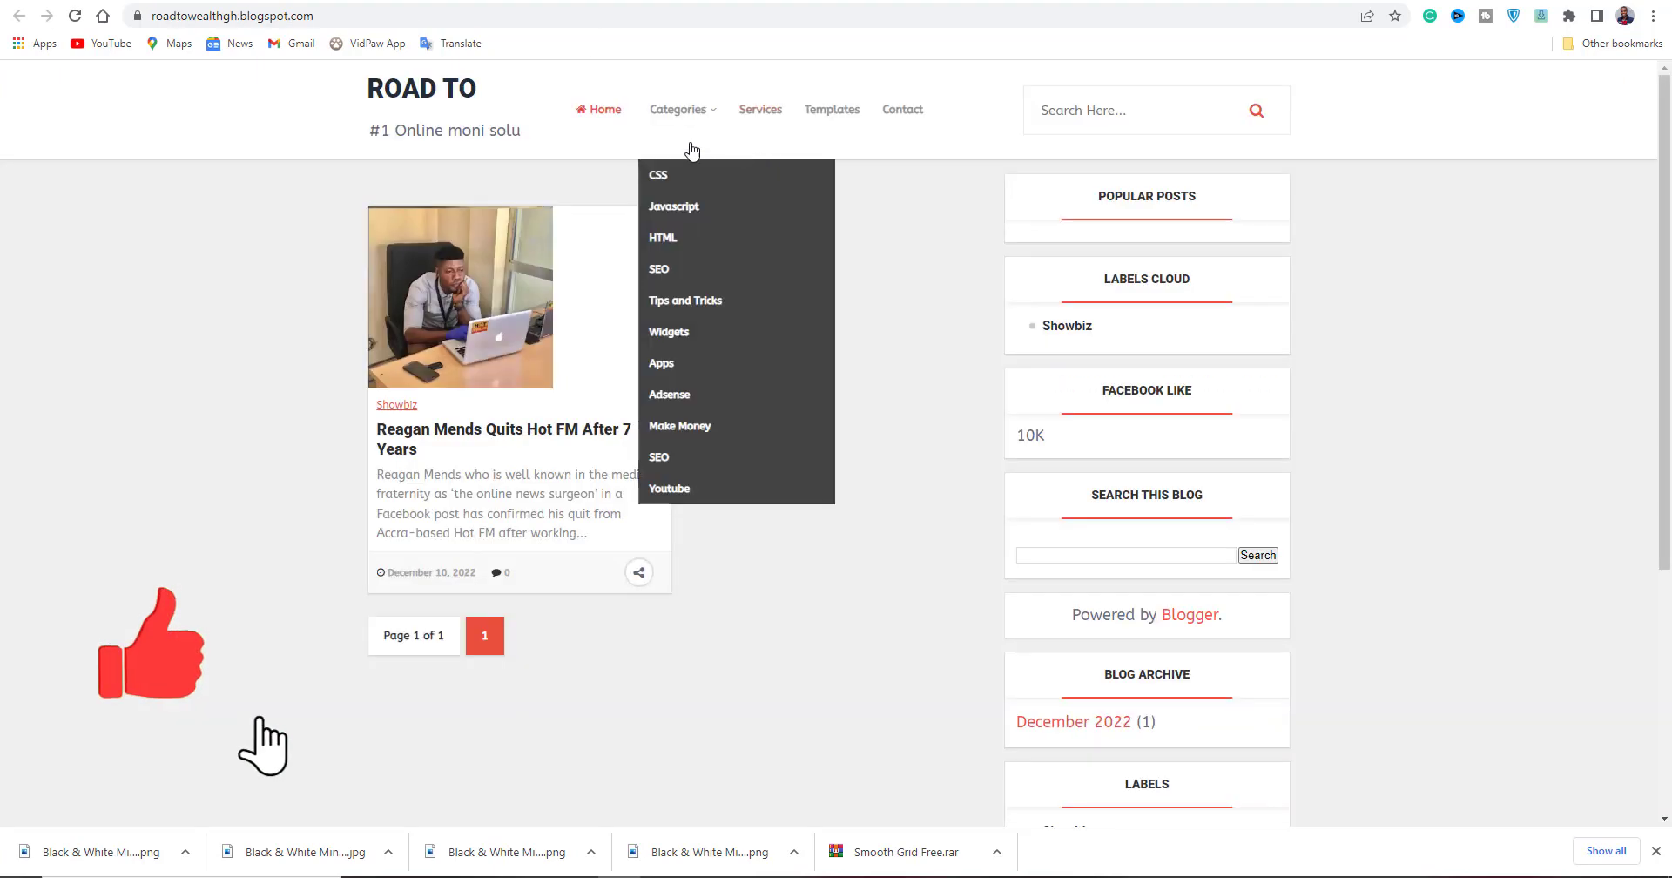
click(648, 2)
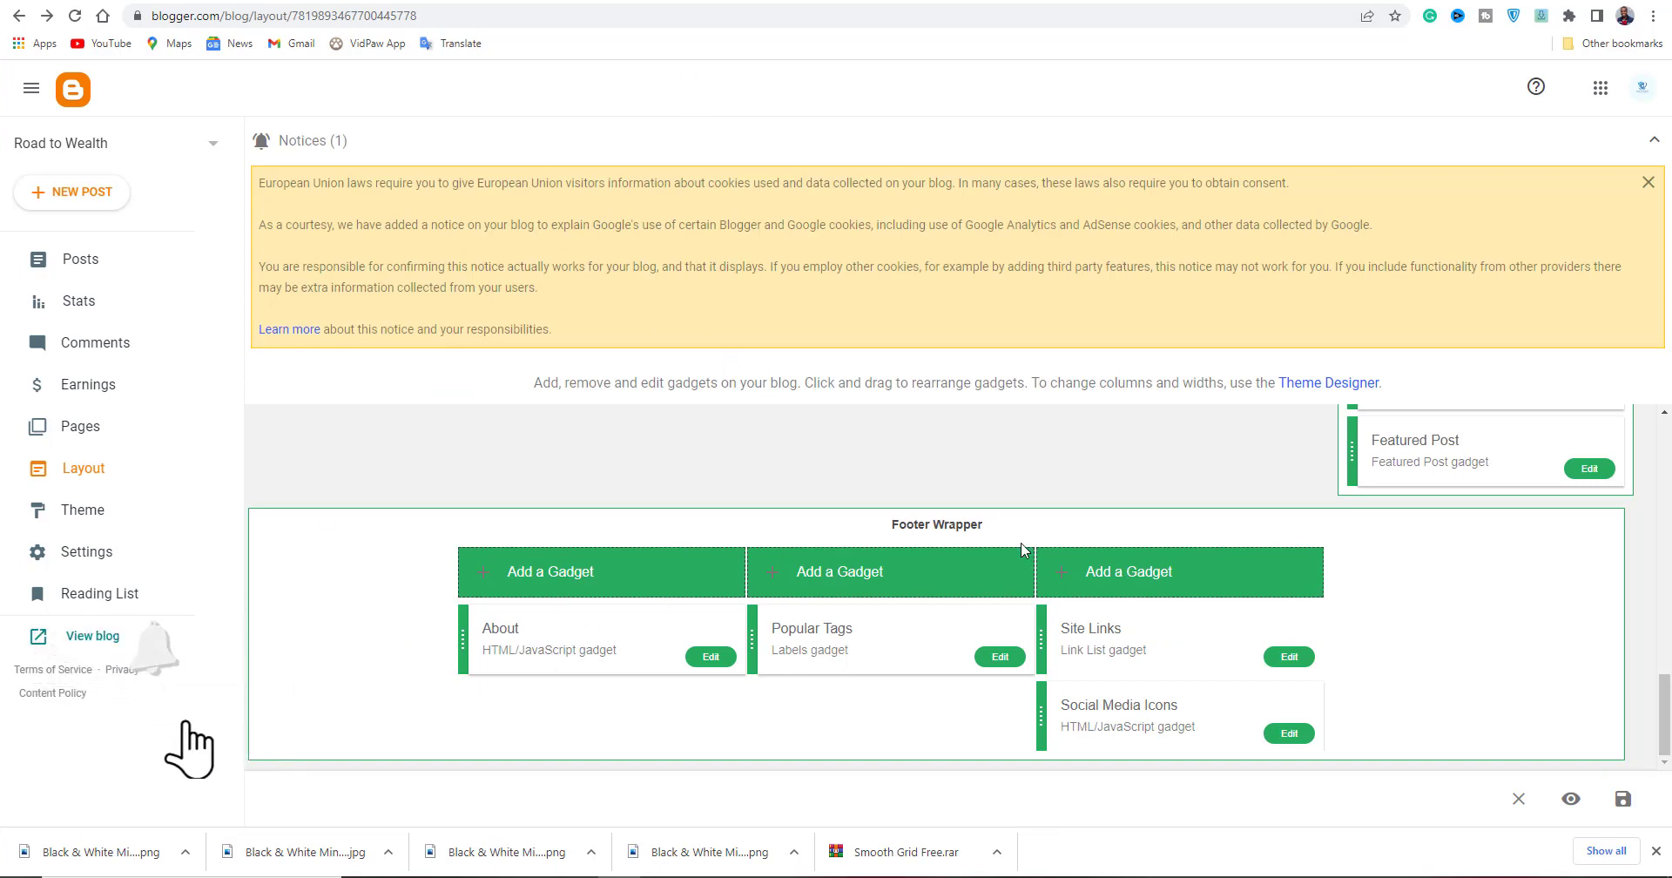
scroll(1389, 536, up, 5)
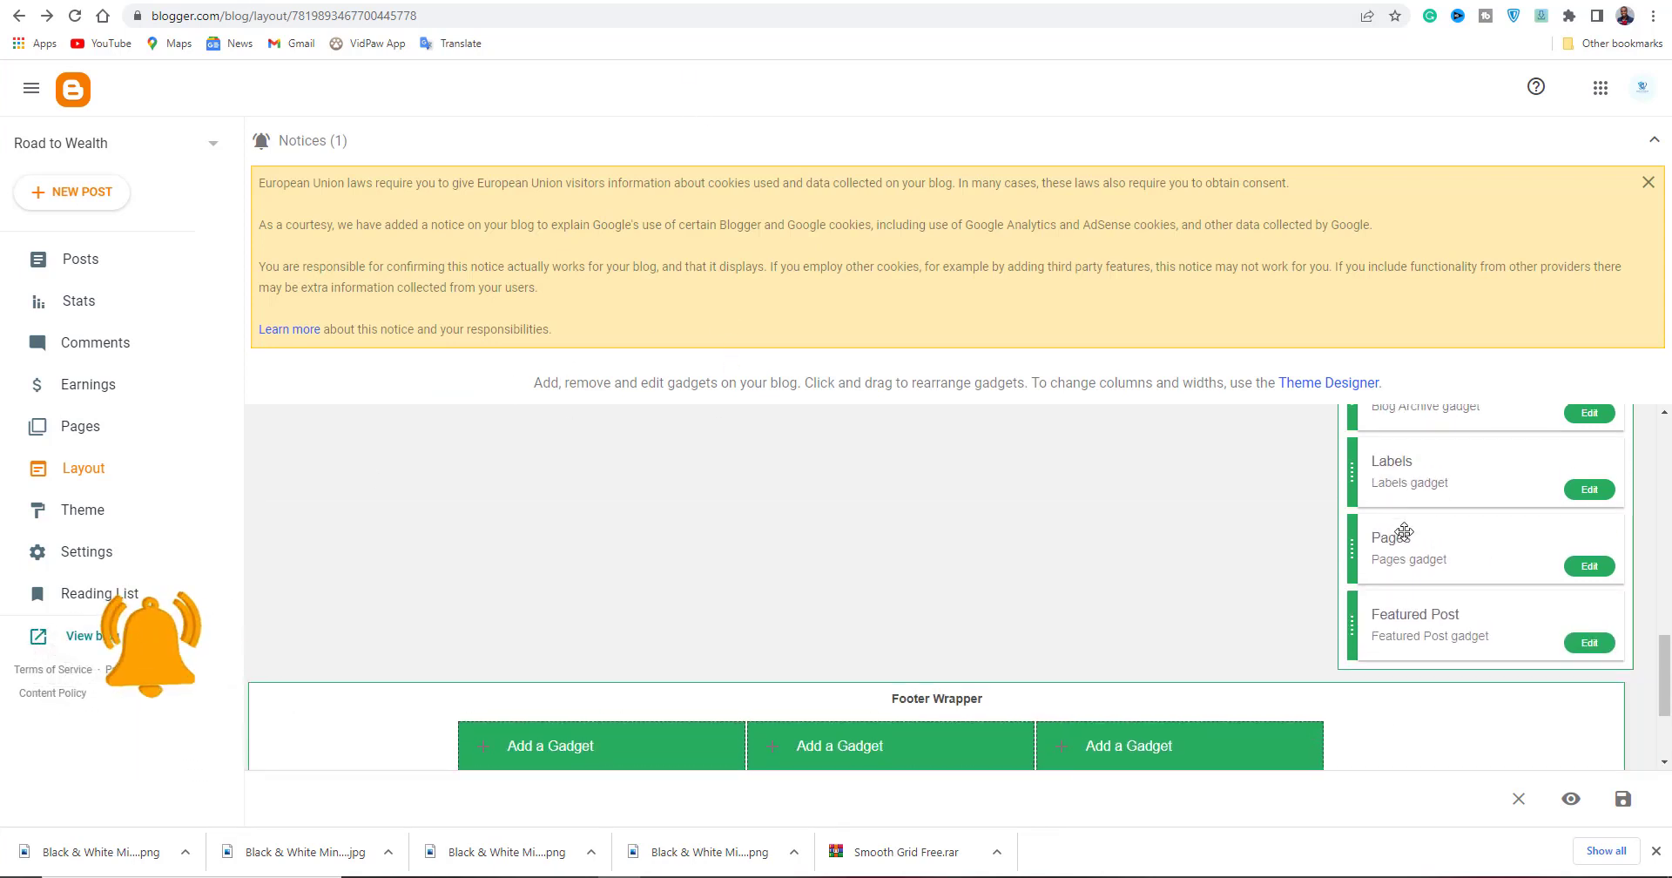
scroll(1402, 531, up, 5)
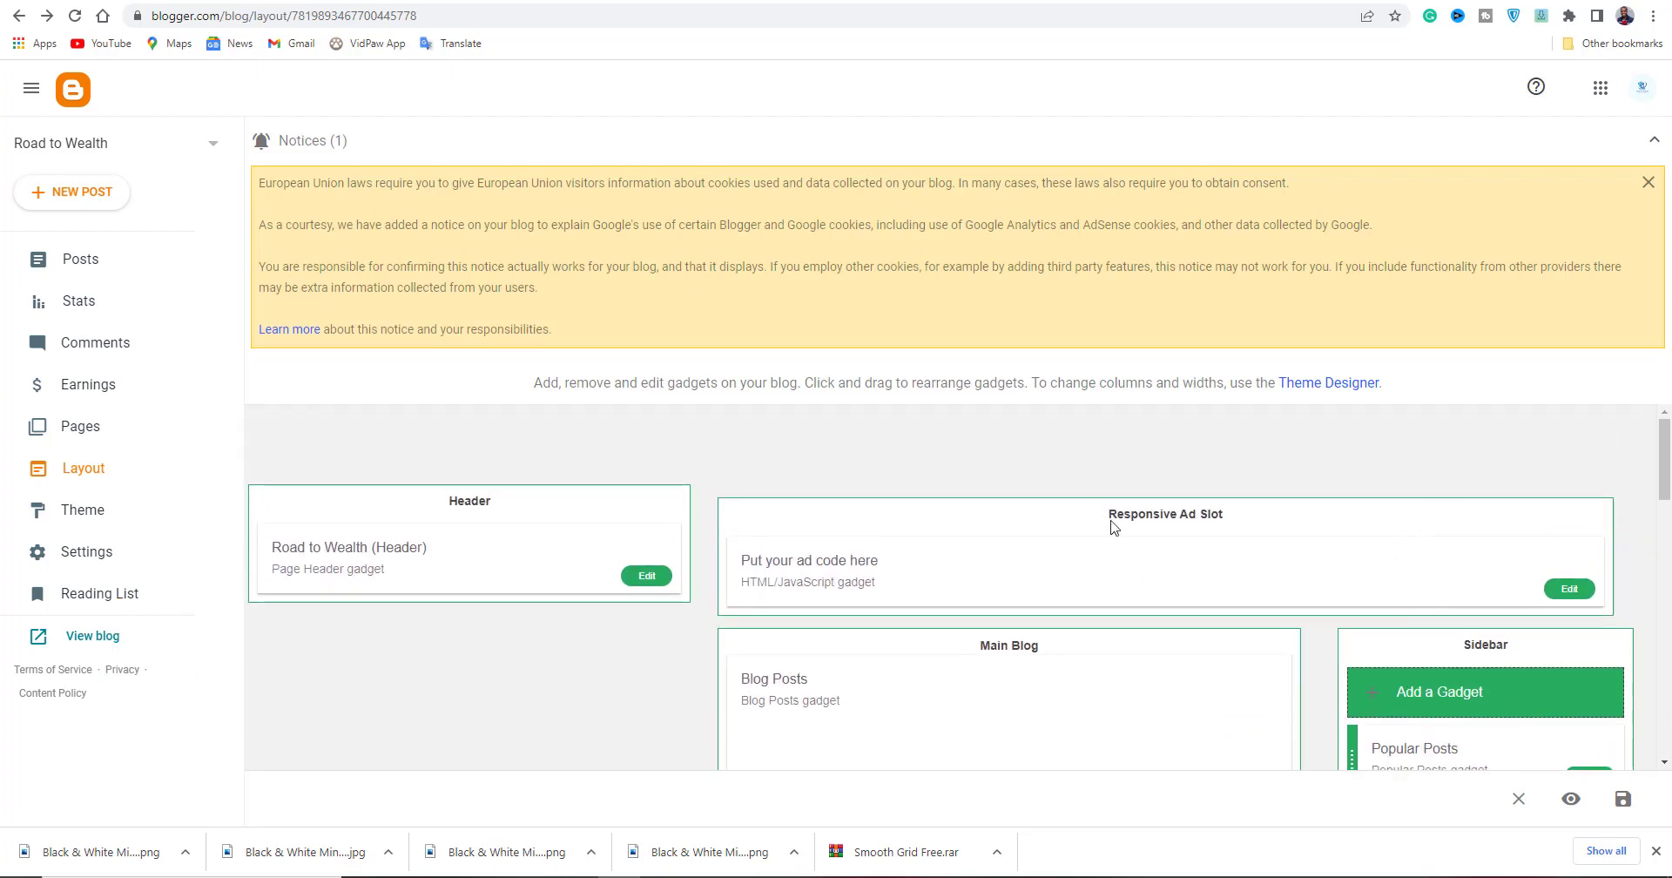
scroll(1097, 535, down, 3)
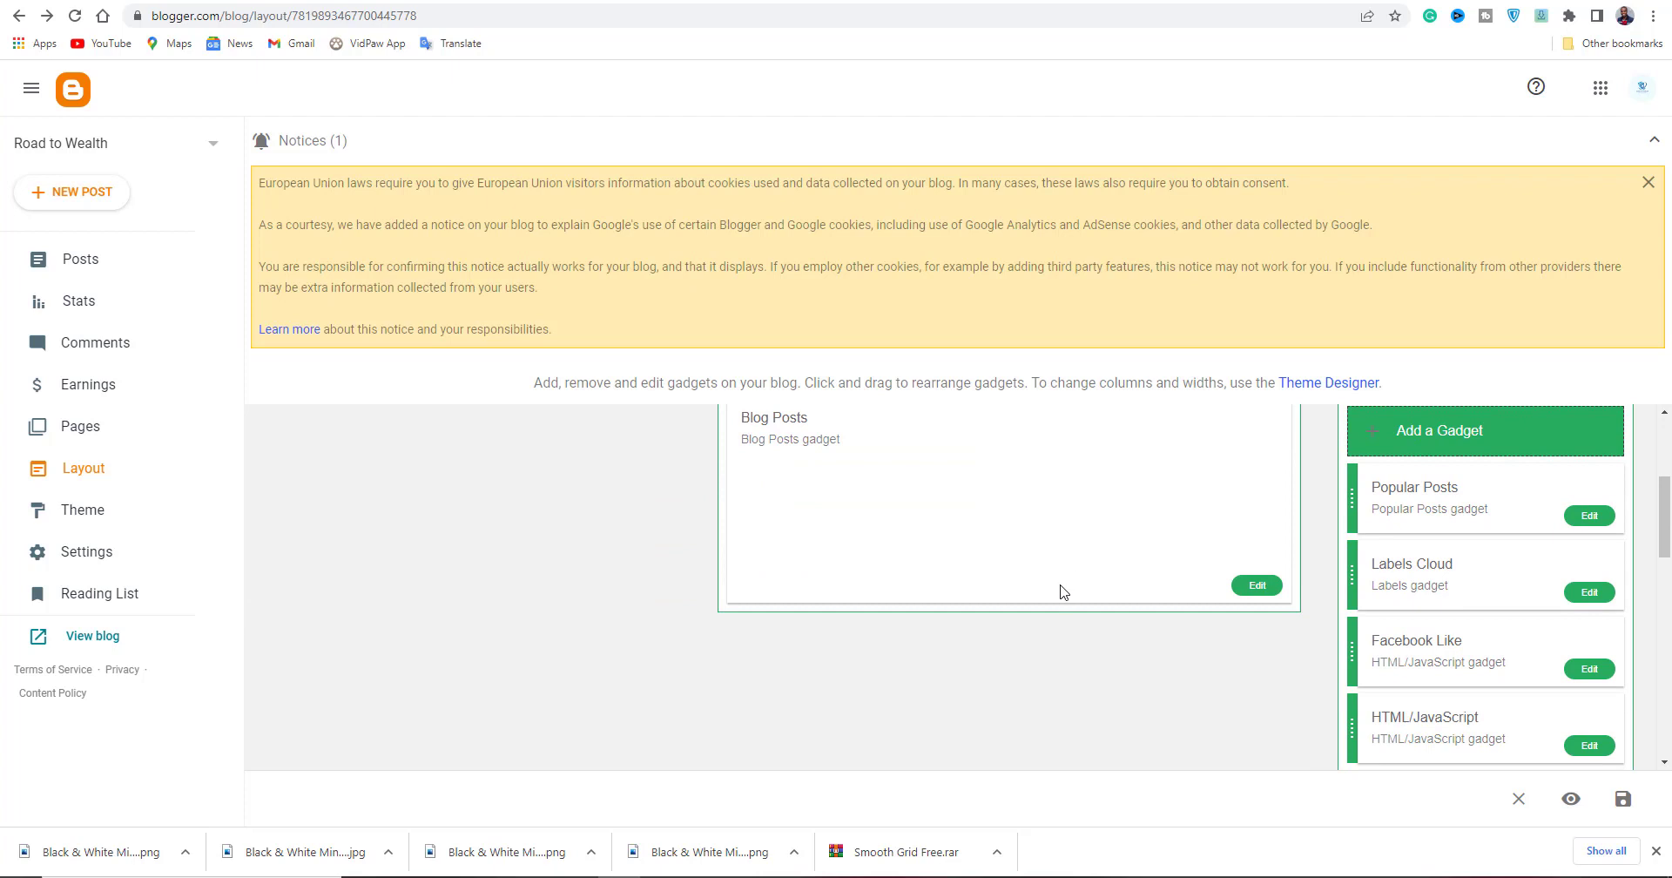
Close the Popular Posts settings unchanged and select the Contempo Light theme on the Theme page.
click(1590, 517)
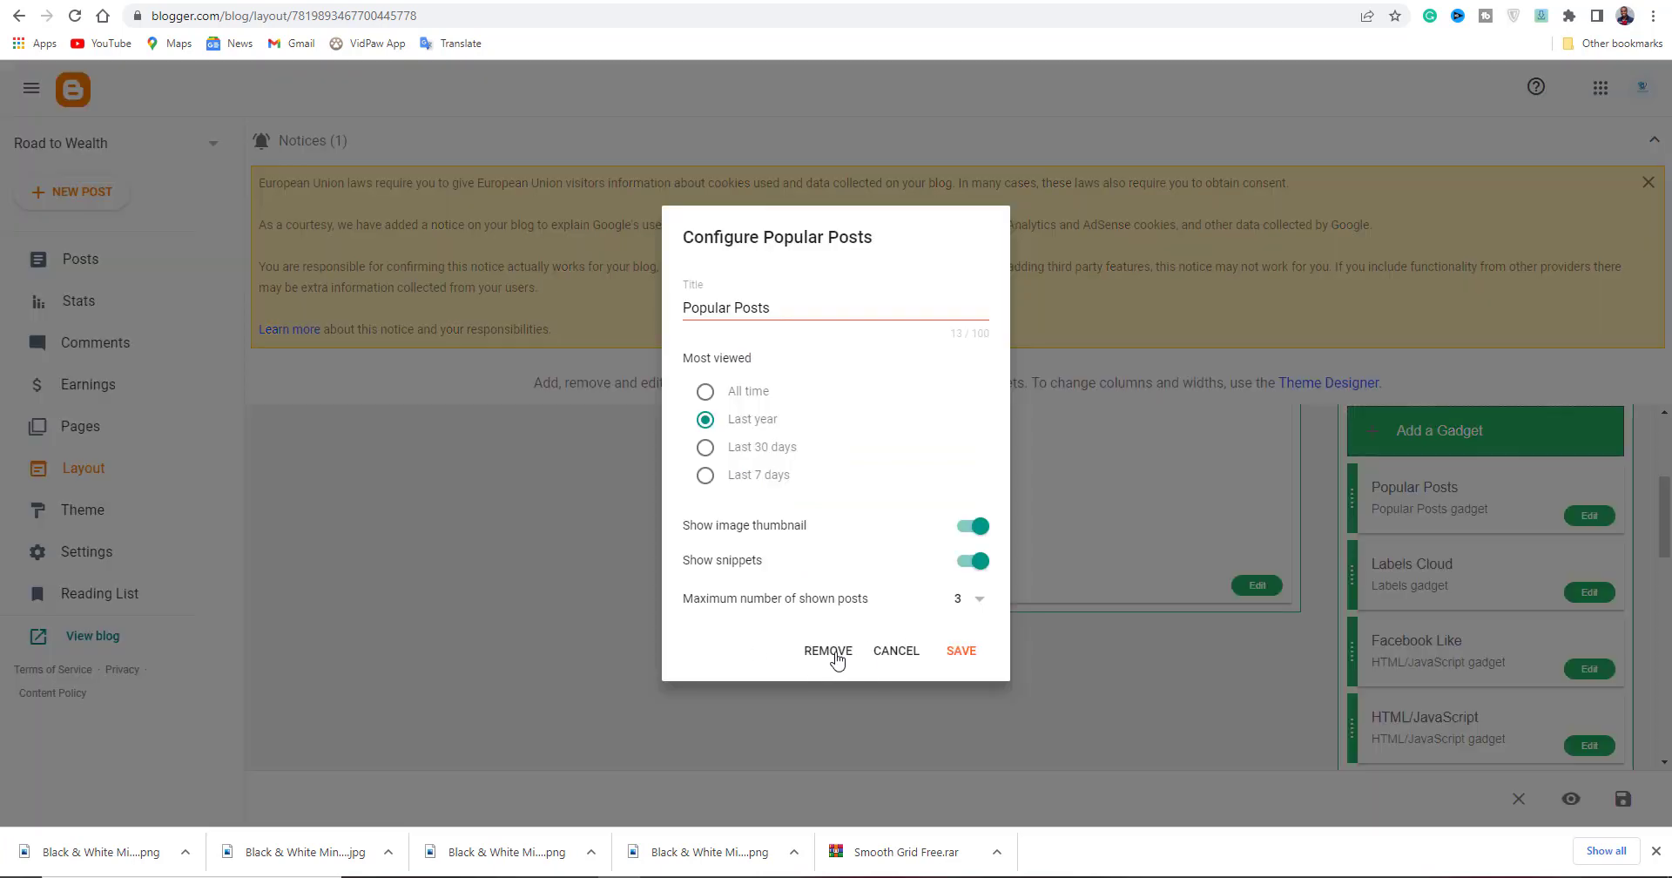
click(885, 653)
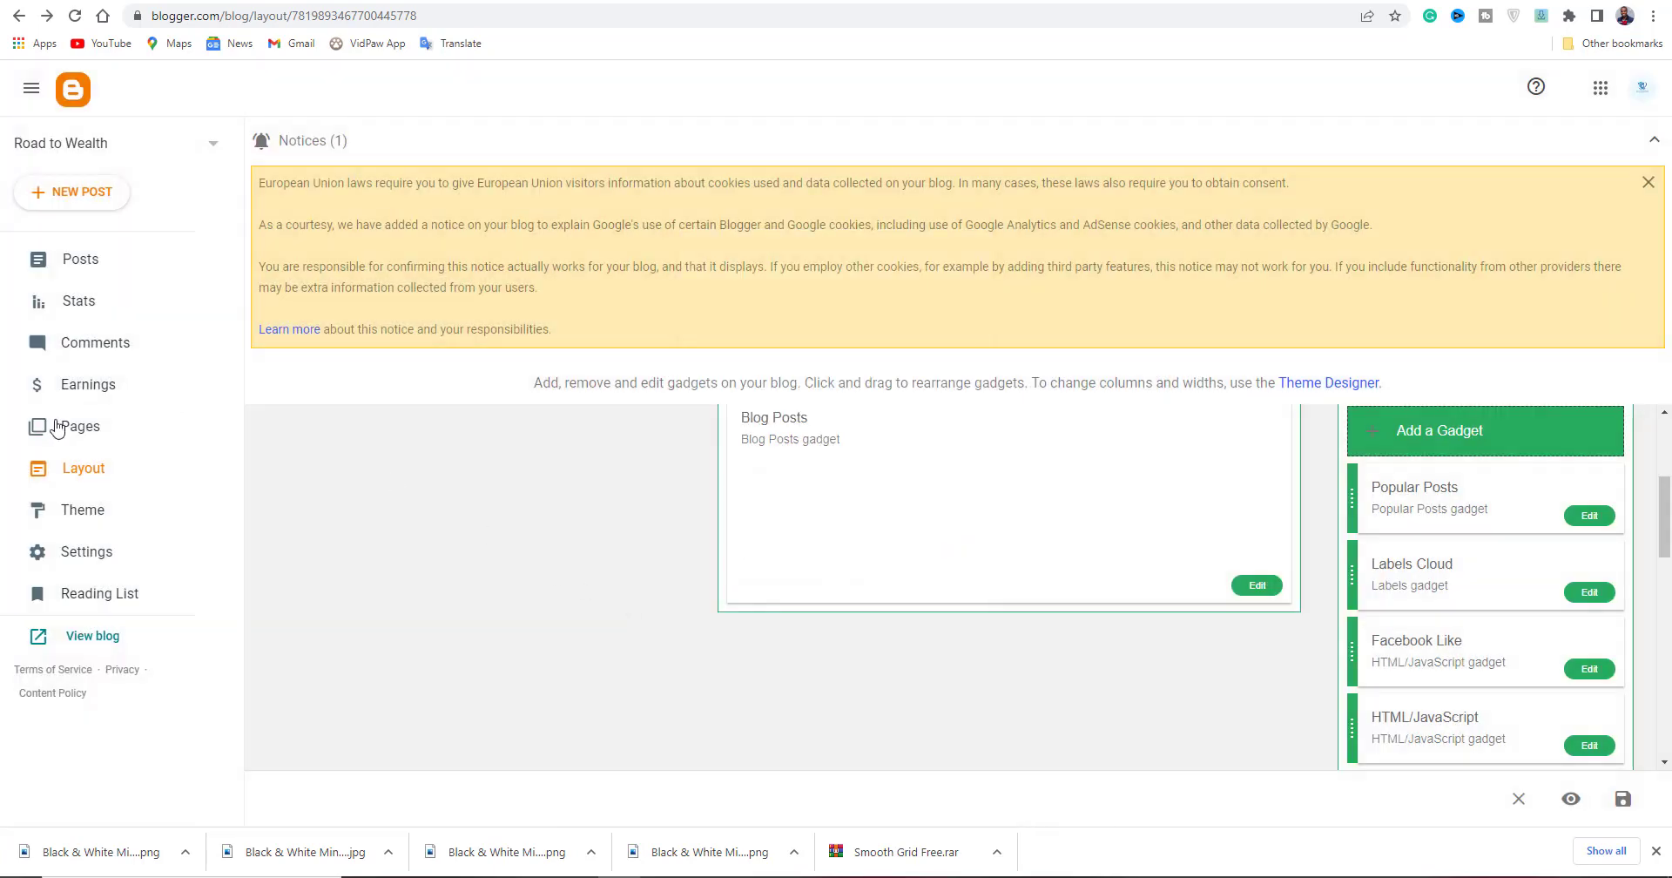
click(83, 510)
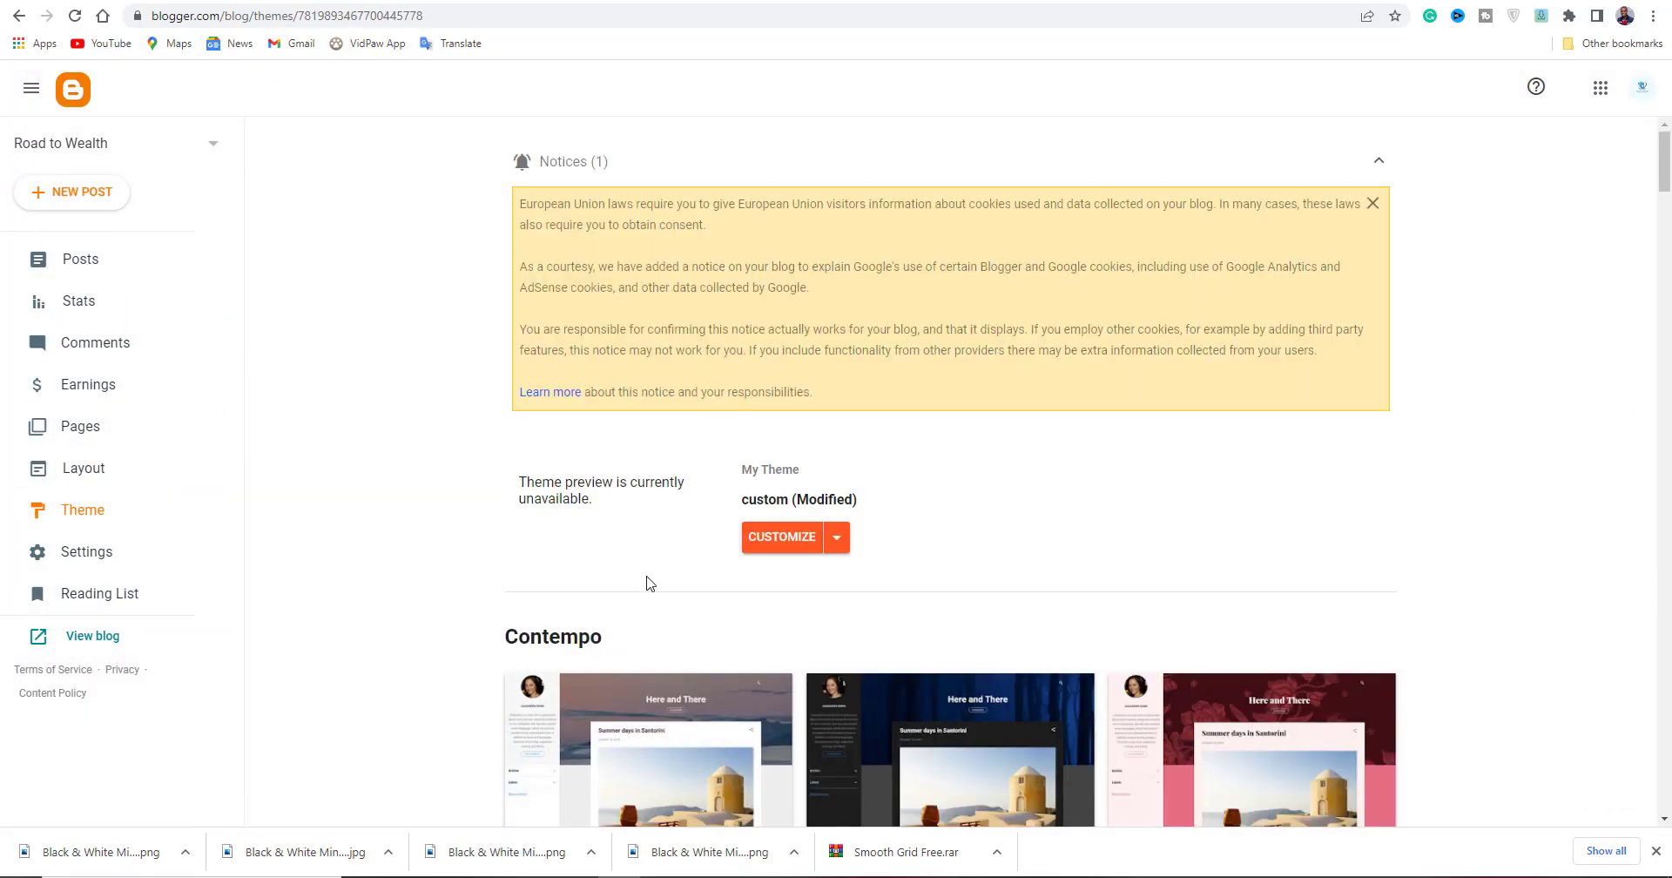
scroll(722, 579, down, 3)
click(686, 594)
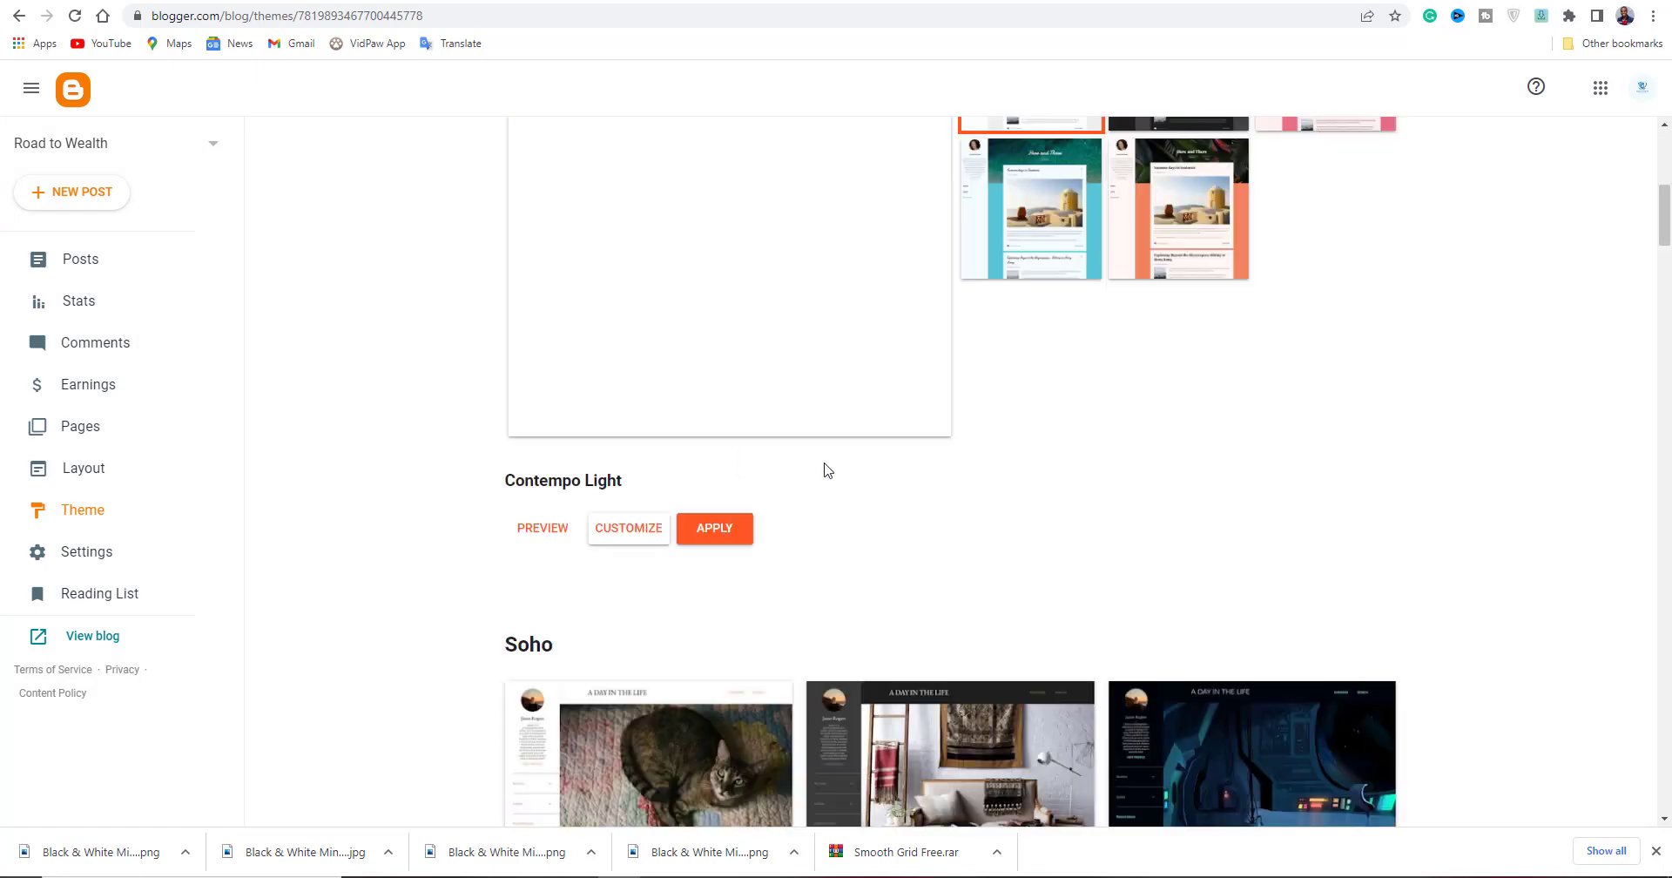
click(705, 529)
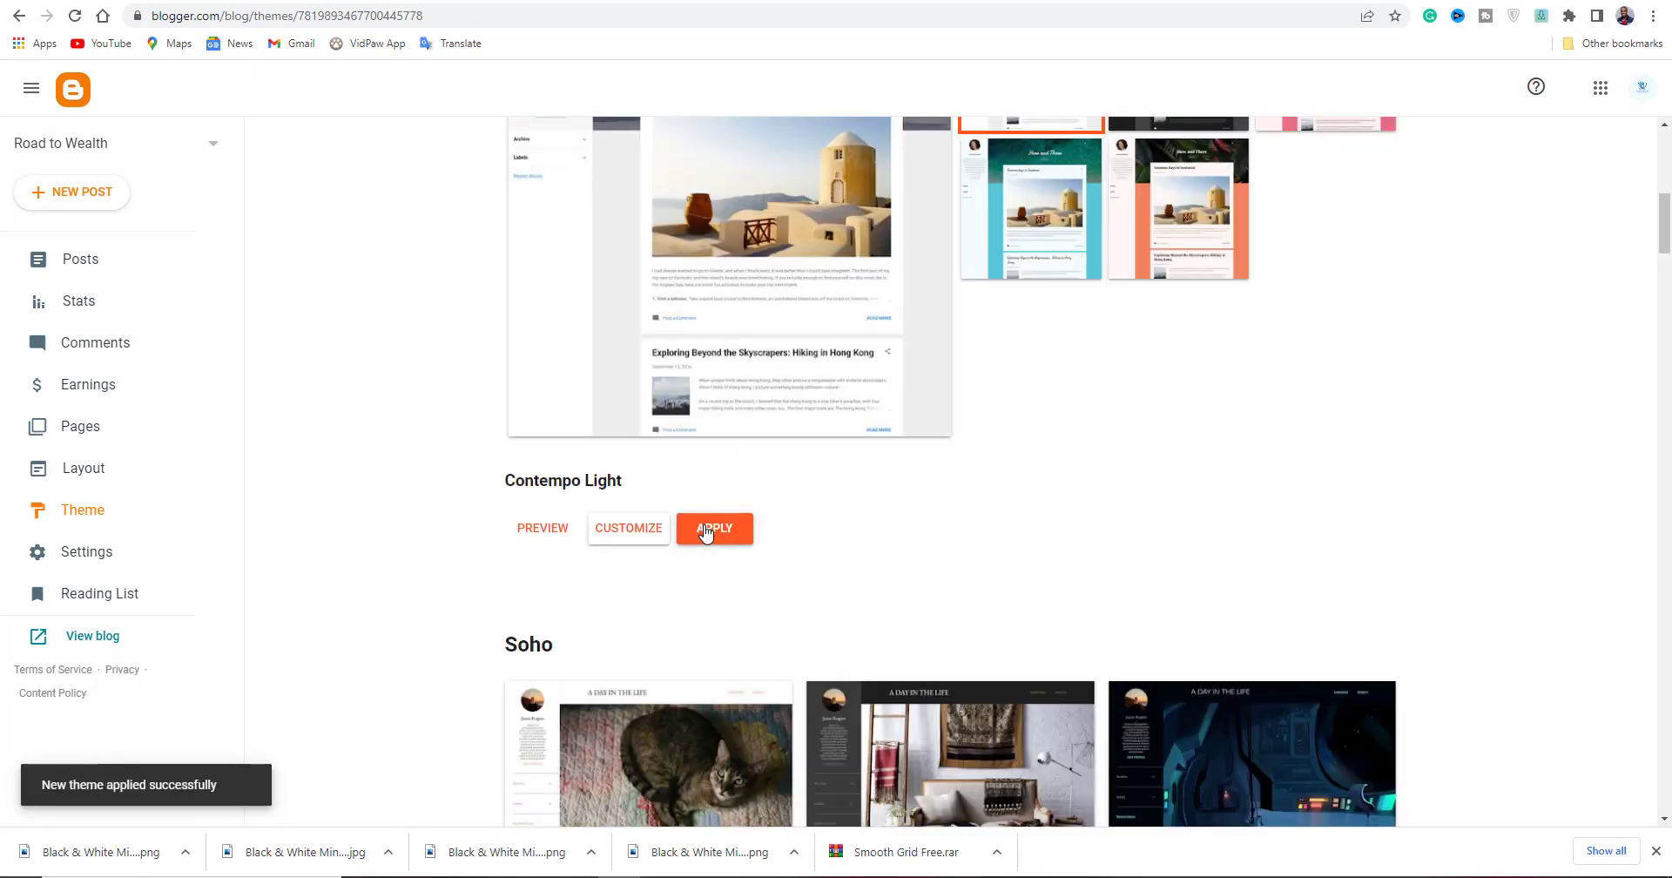
Return to the Theme page, then go through Pages into the Layout editor.
key(alt+Left)
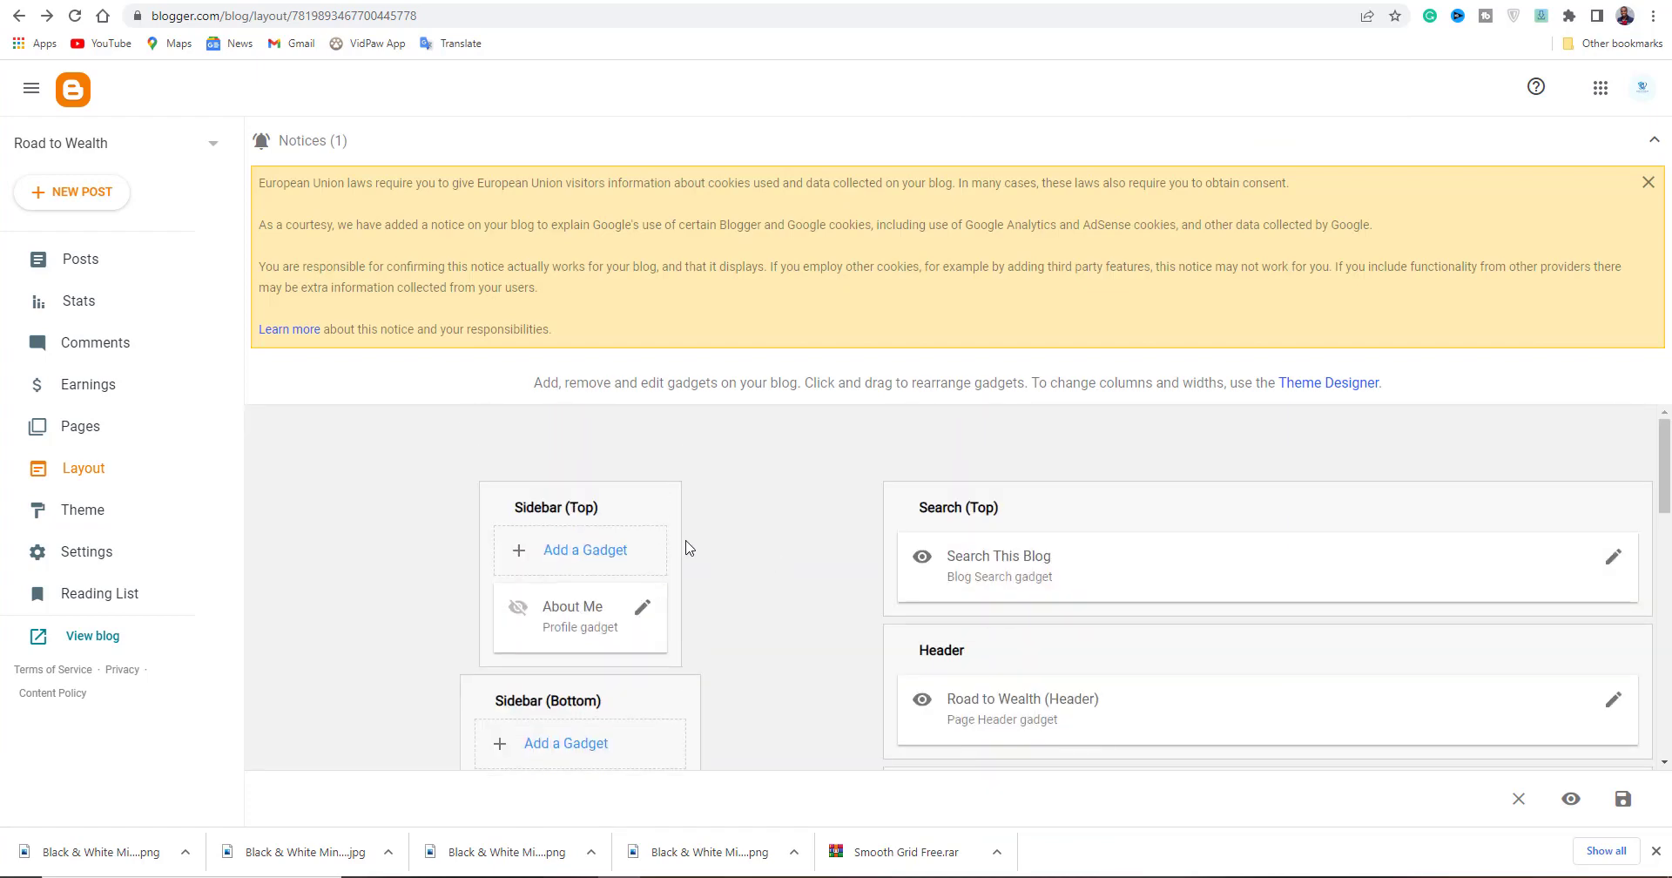
click(96, 512)
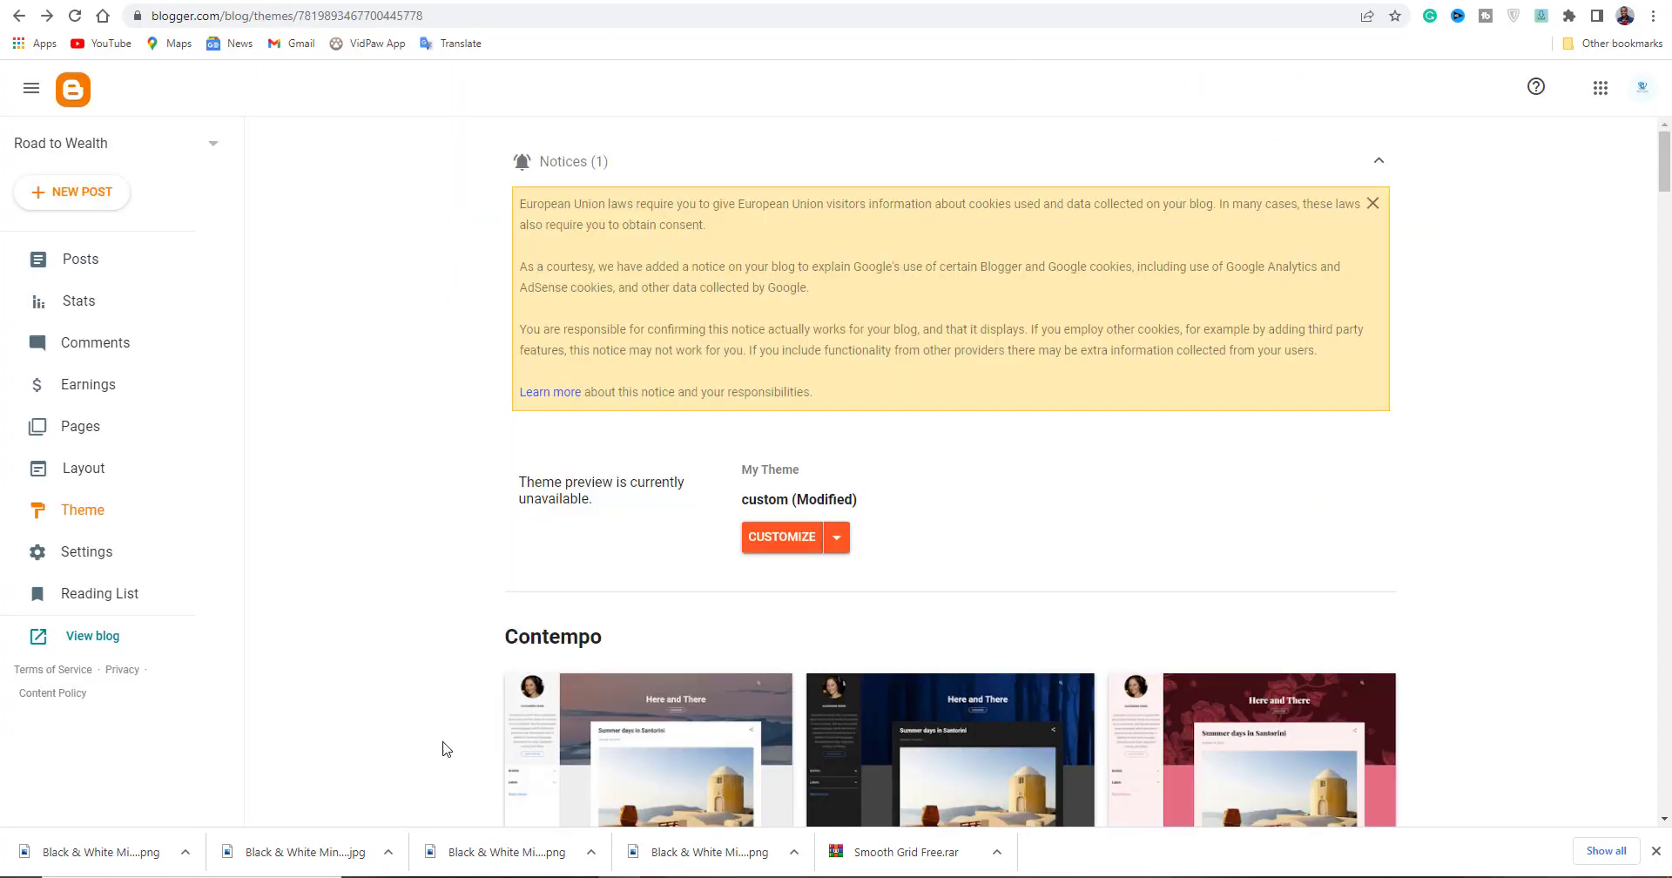
scroll(523, 679, down, 1)
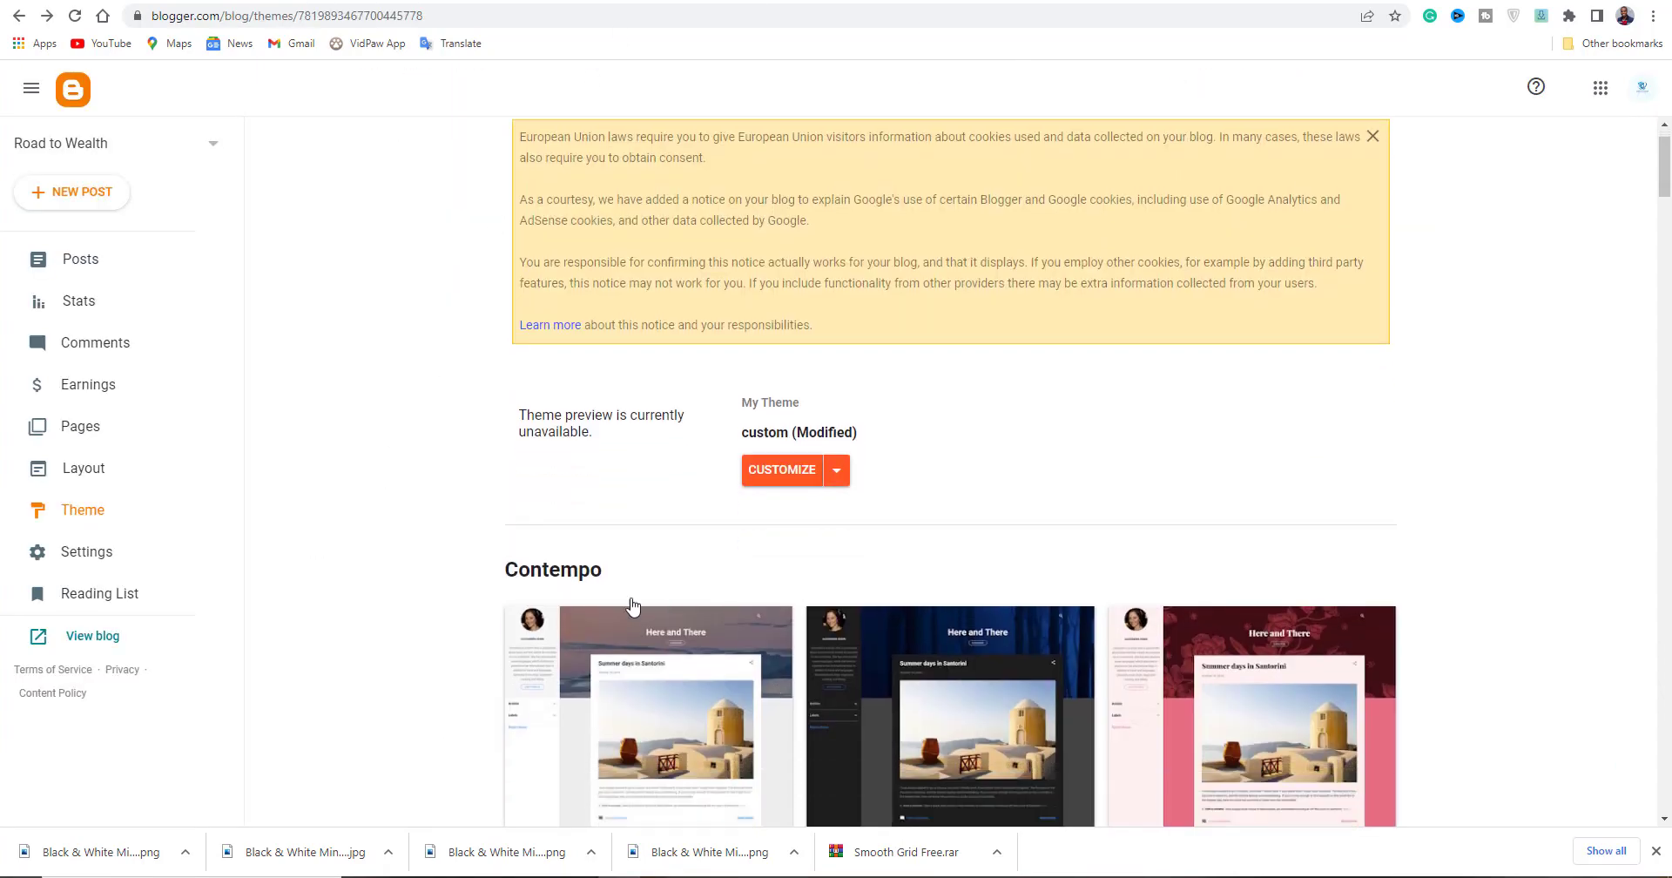
click(80, 426)
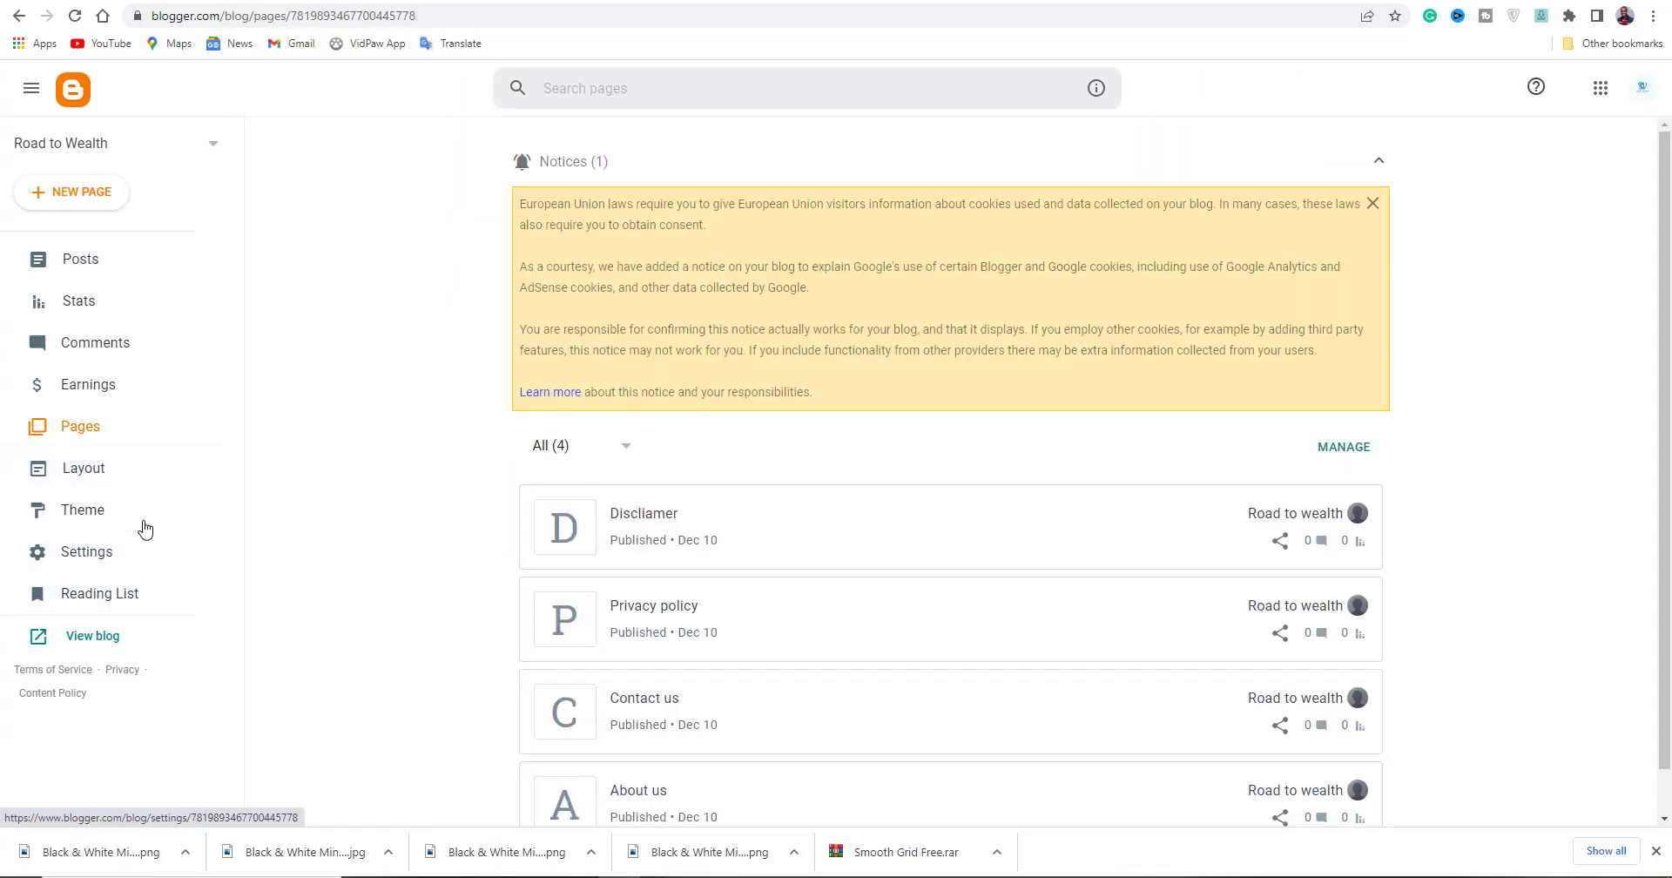
click(119, 478)
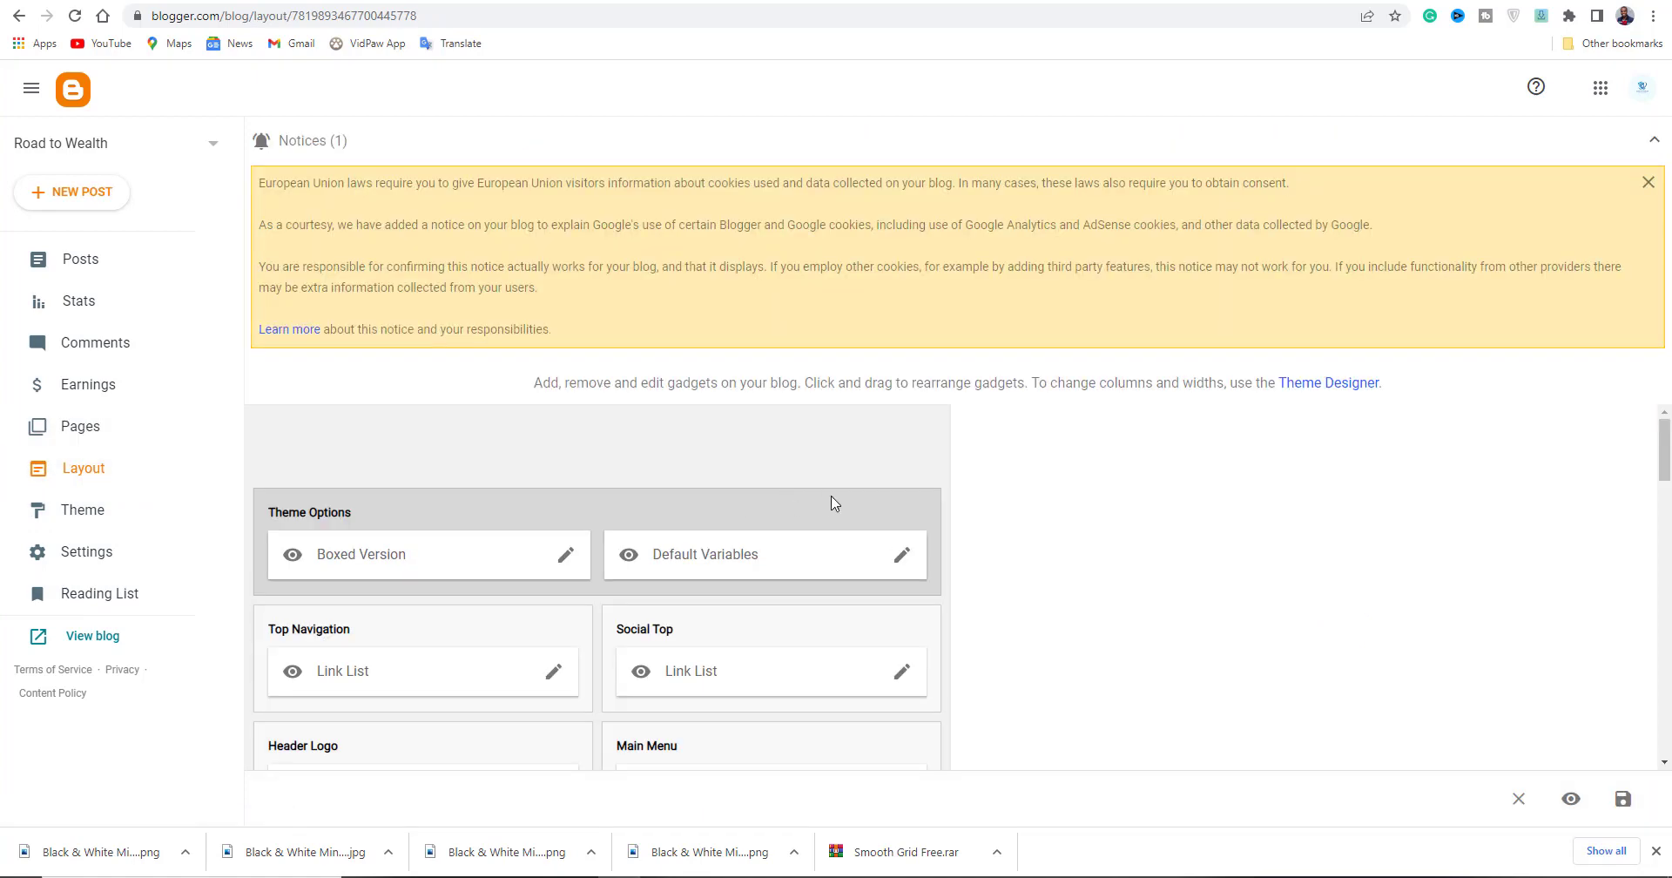
Open the Main Menu Link List gadget for editing.
scroll(406, 639, down, 3)
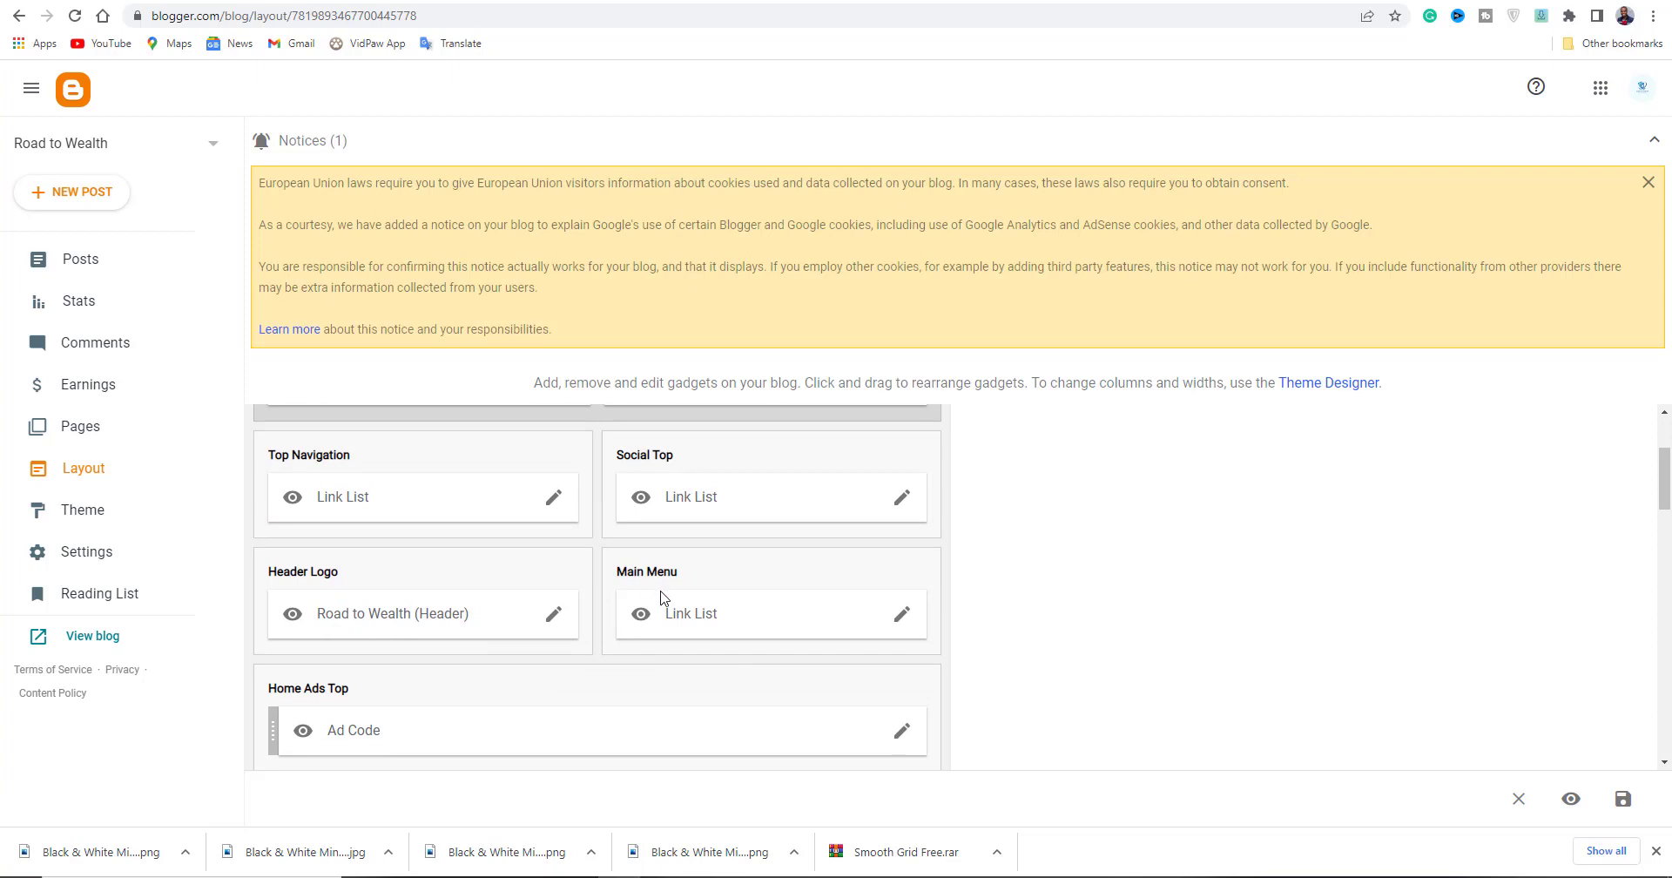
scroll(302, 479, up, 1)
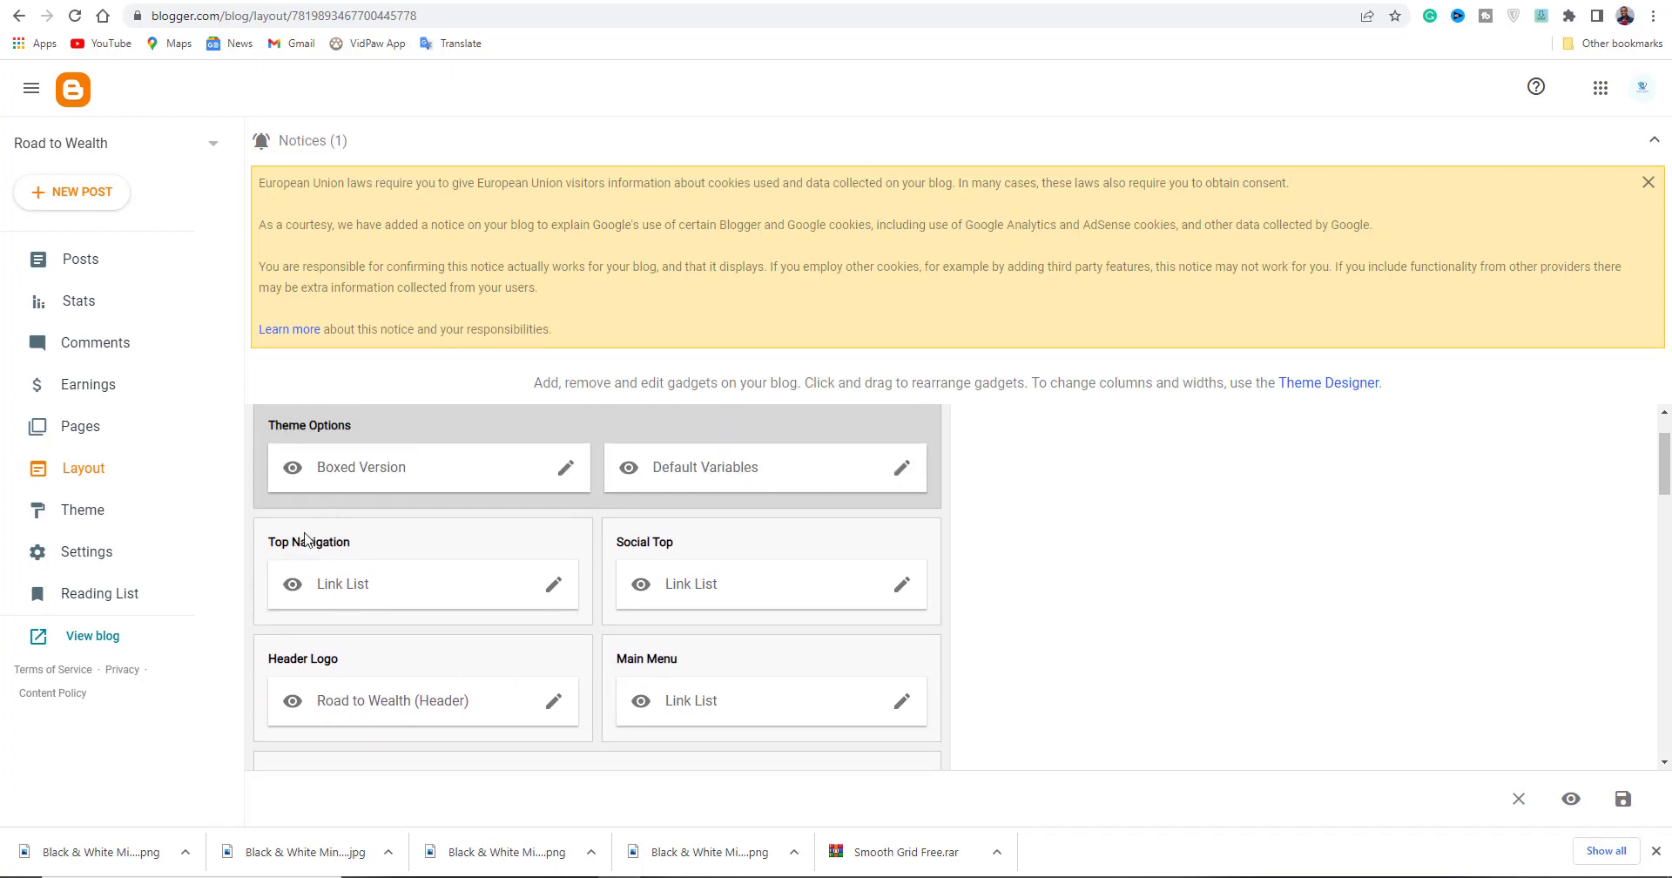
scroll(716, 615, down, 1)
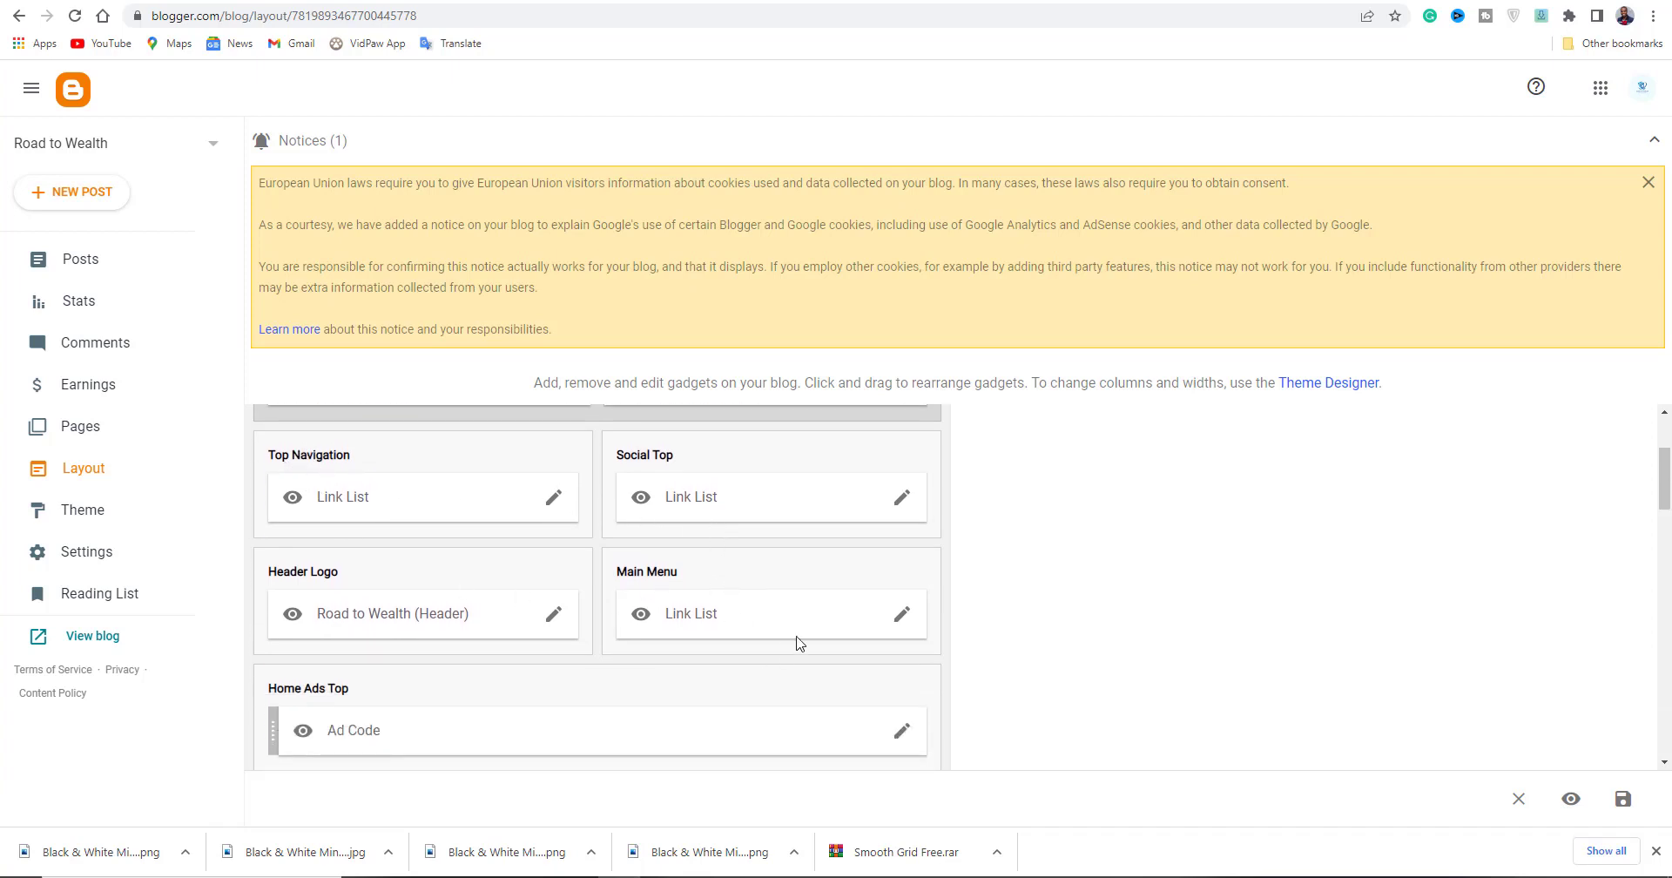
click(901, 615)
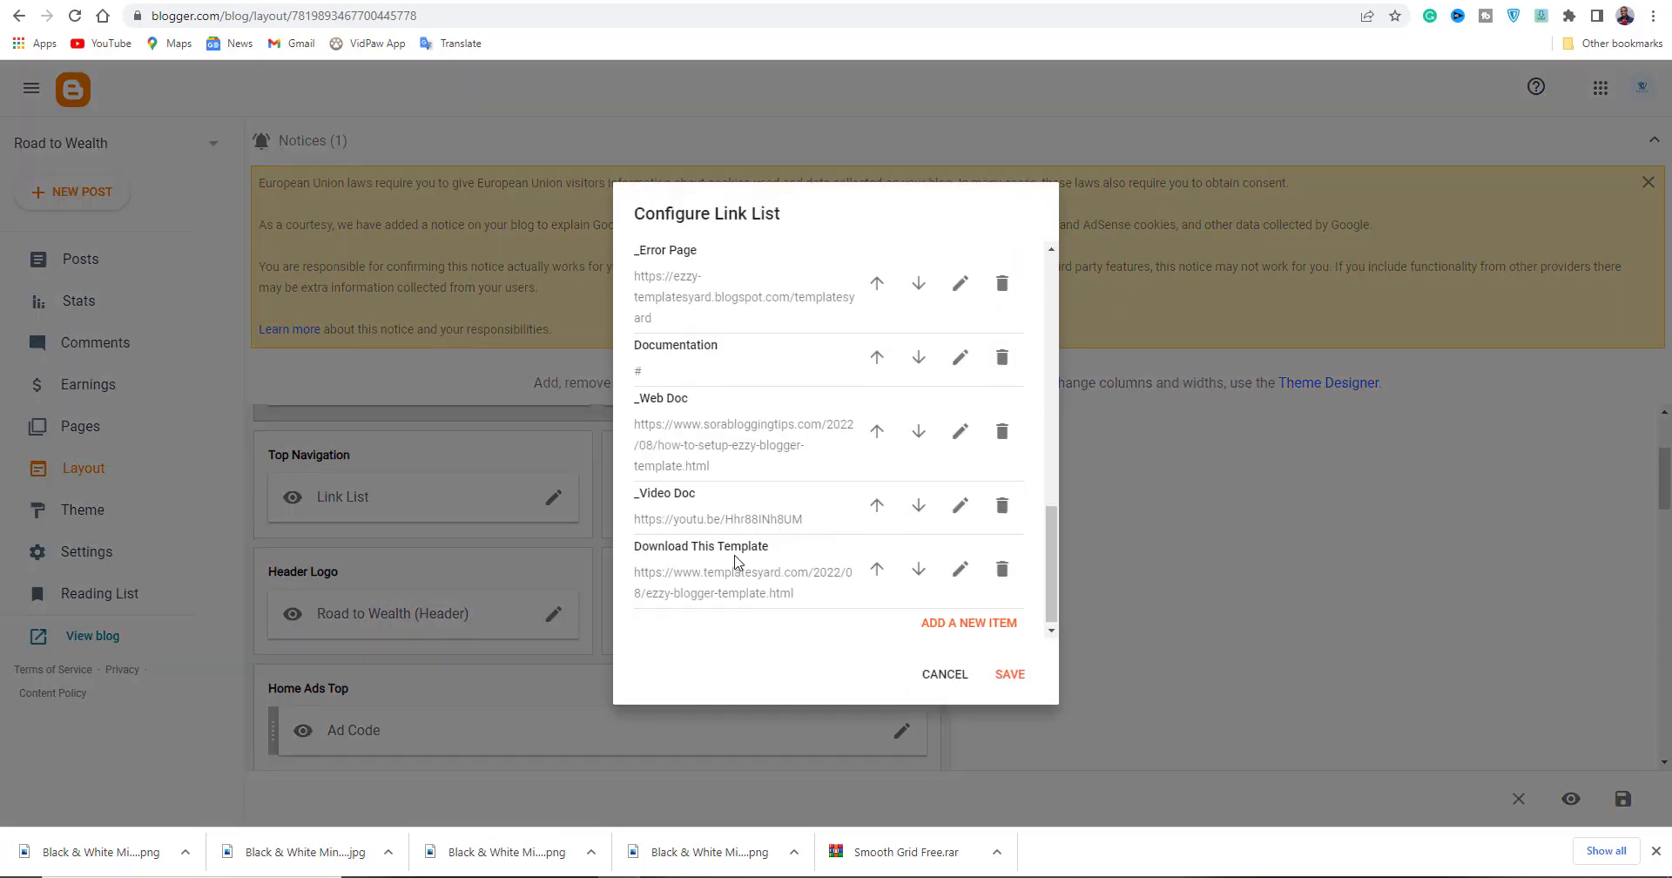
scroll(734, 561, up, 10)
scroll(734, 562, down, 3)
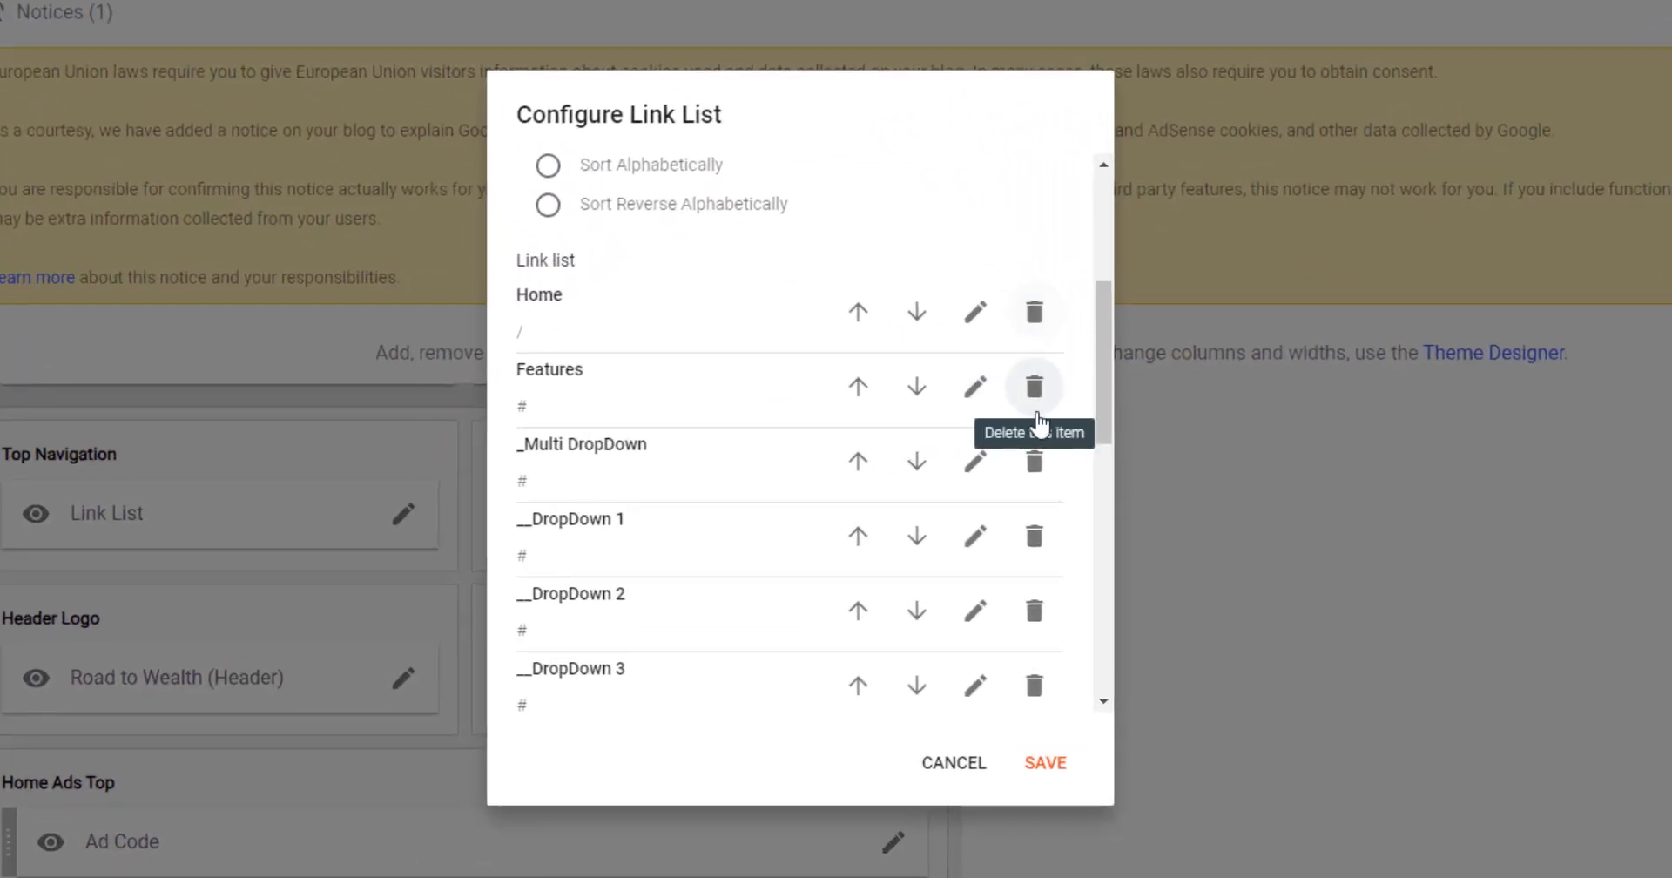
Delete every menu link except Home, including Features, _SiteMap, _Web Doc and Download This Template.
click(1036, 391)
click(1039, 460)
click(1036, 388)
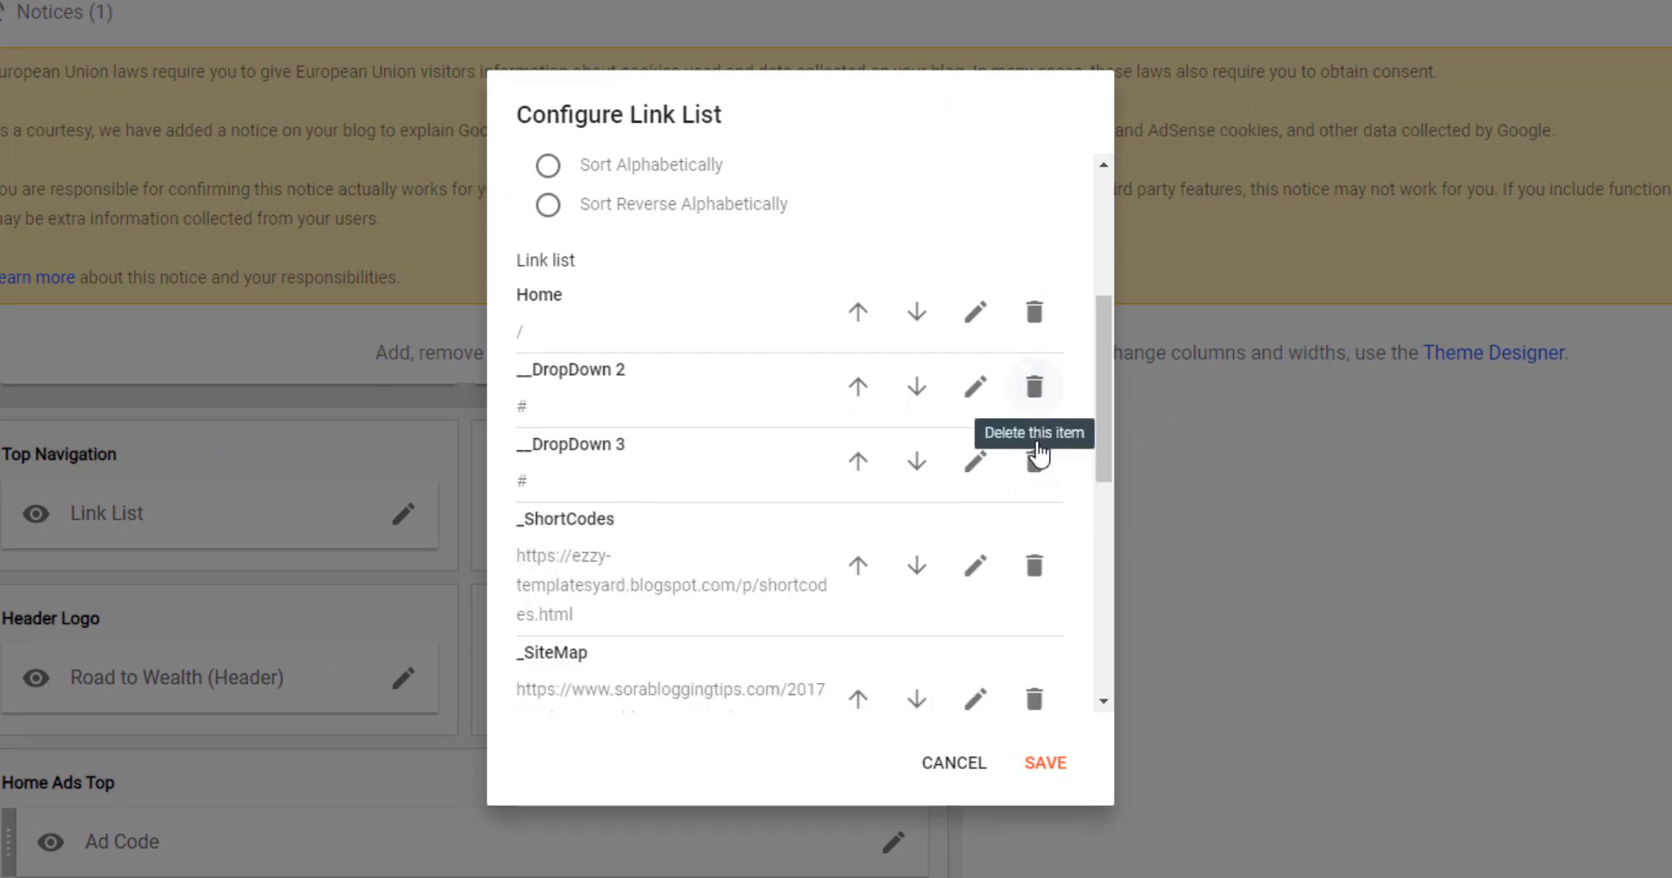
click(1037, 464)
click(1035, 493)
click(1037, 389)
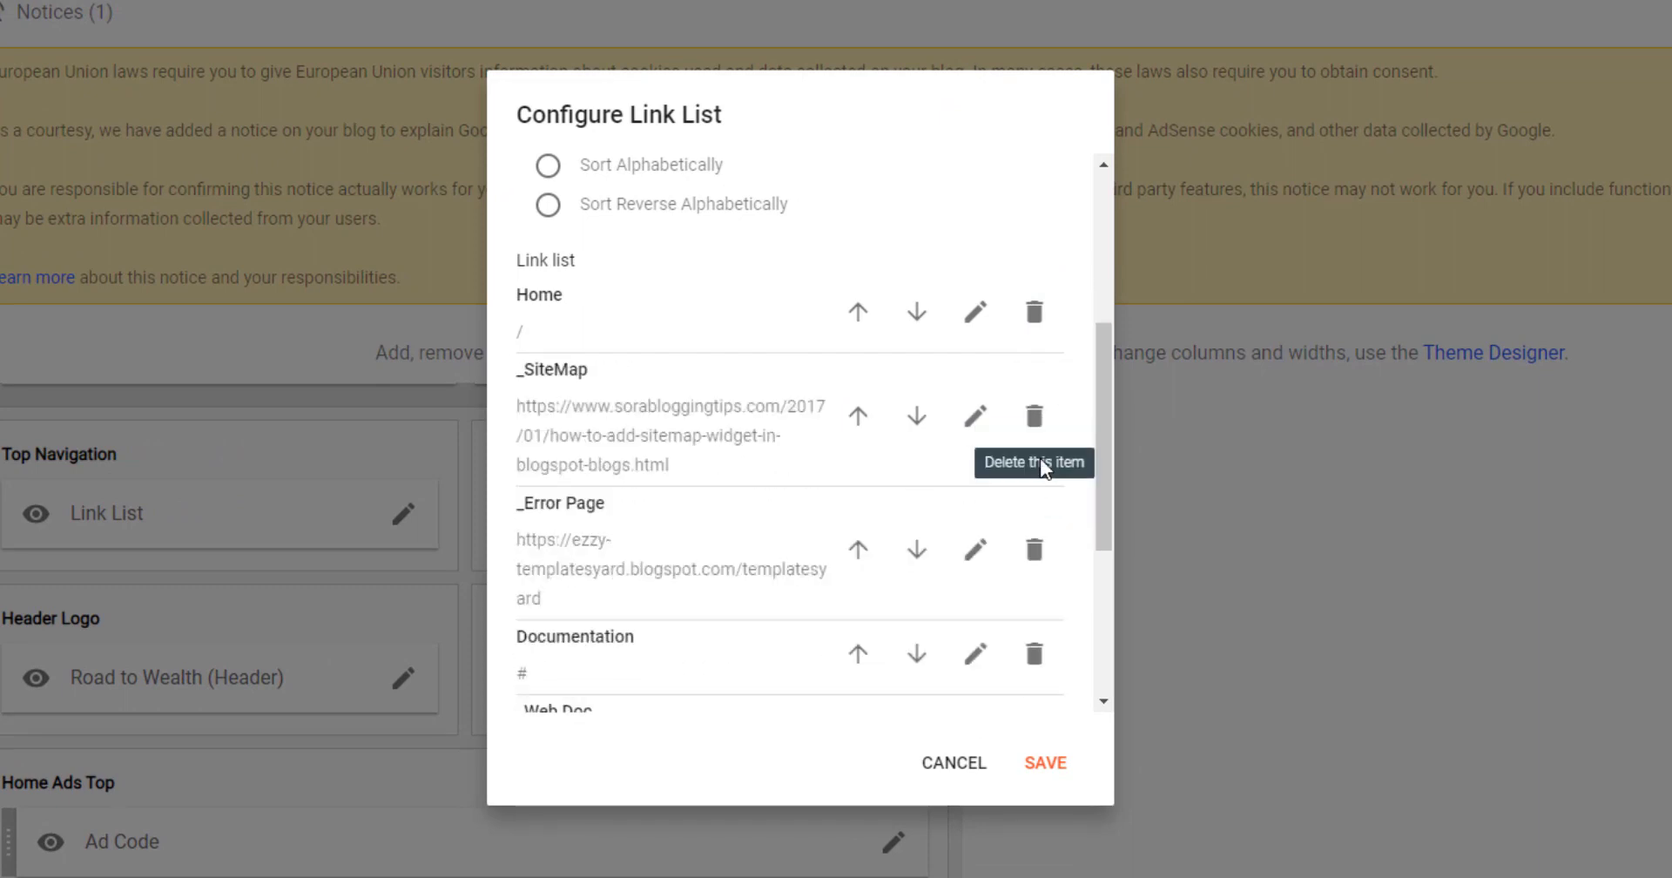
click(1036, 418)
click(1036, 418)
click(1036, 418)
click(1035, 487)
click(1035, 605)
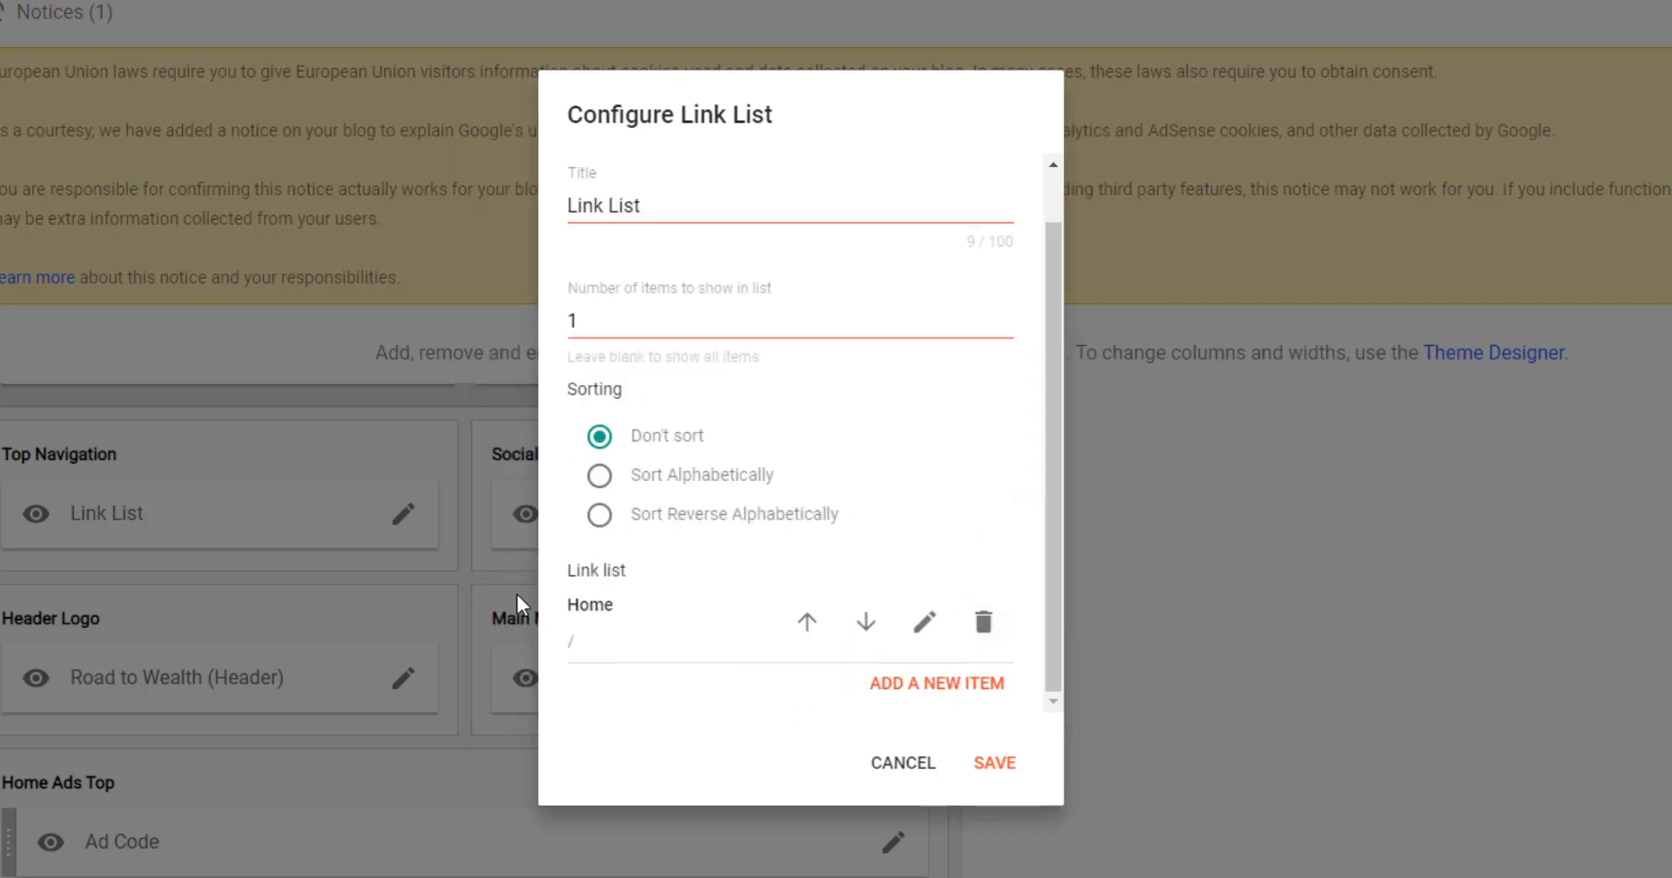
Start a new menu link named 'About us', then go to the Pages list.
click(937, 683)
click(605, 252)
text(About us)
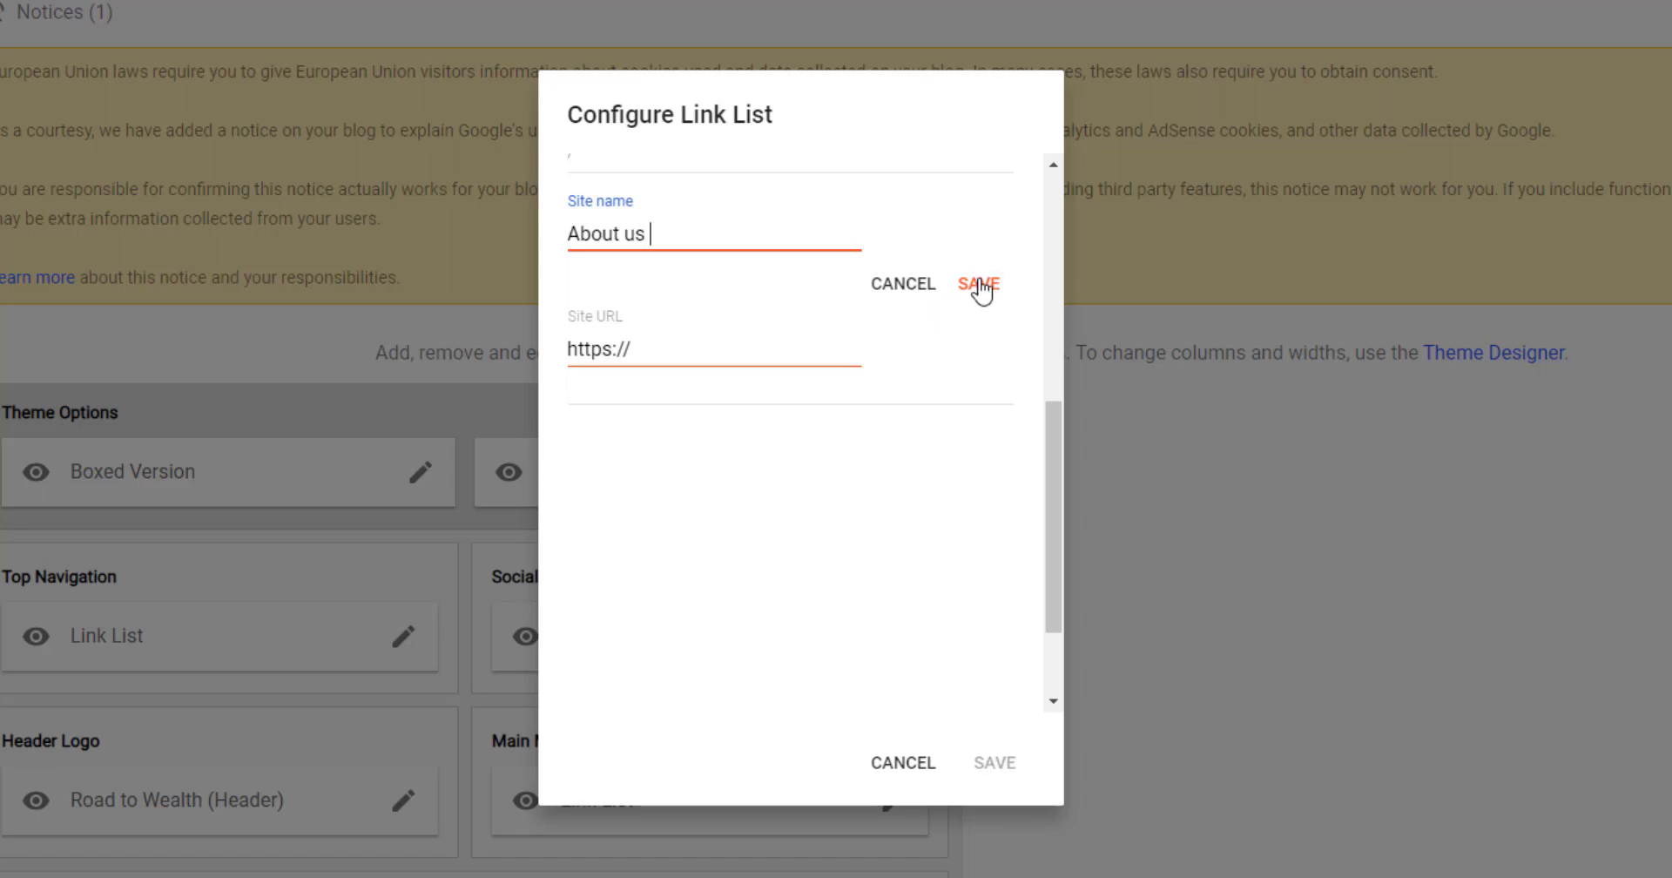
click(730, 353)
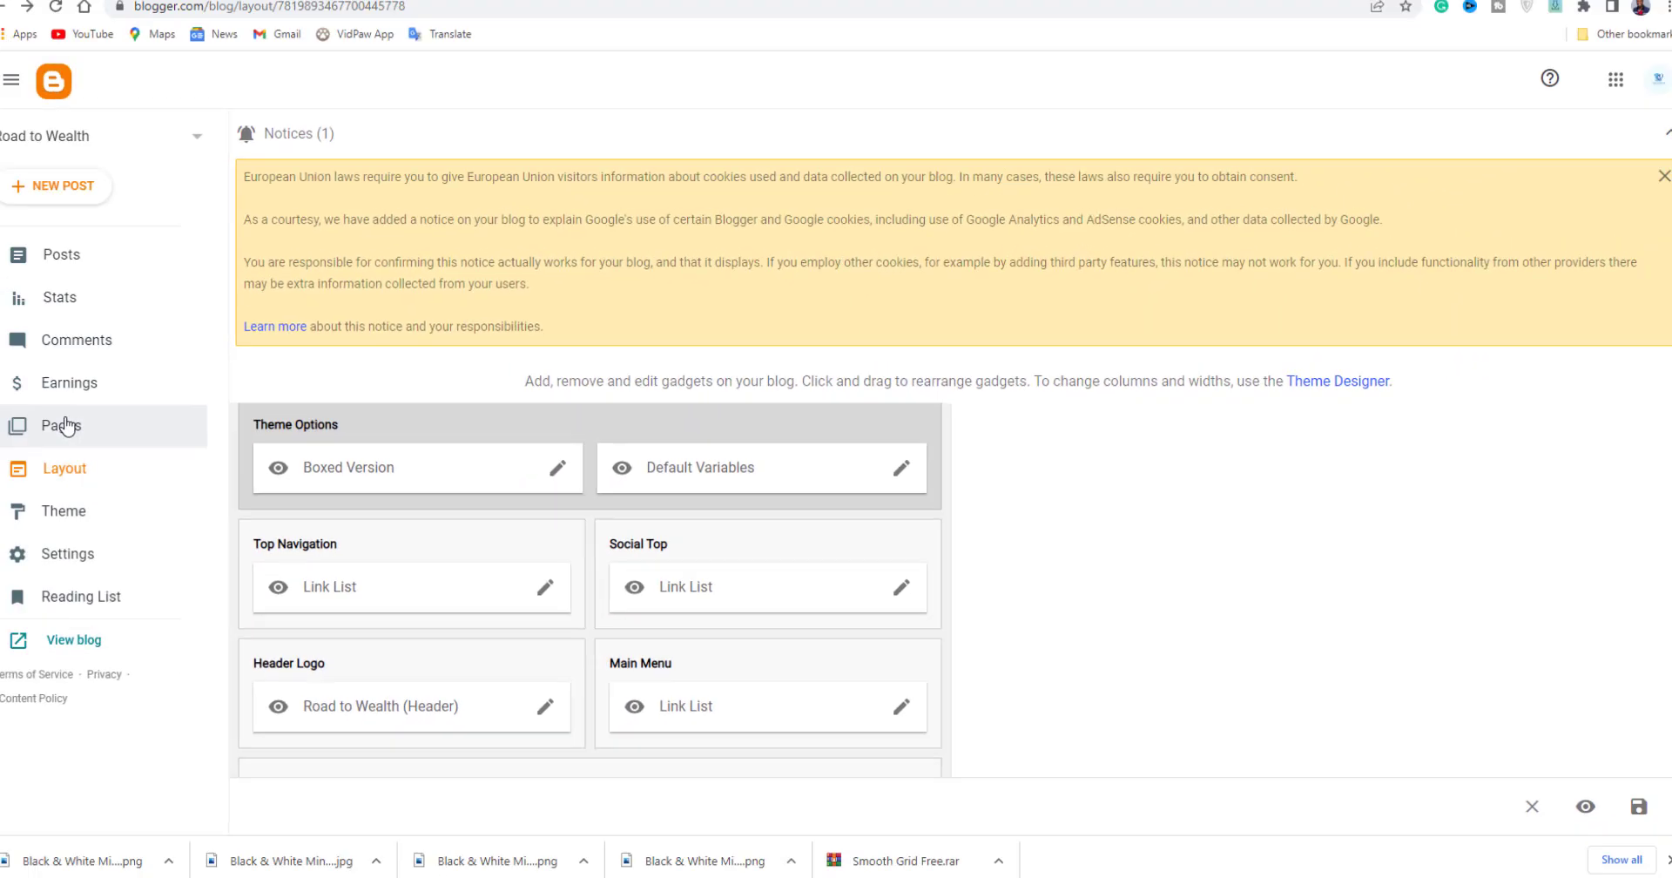
click(61, 424)
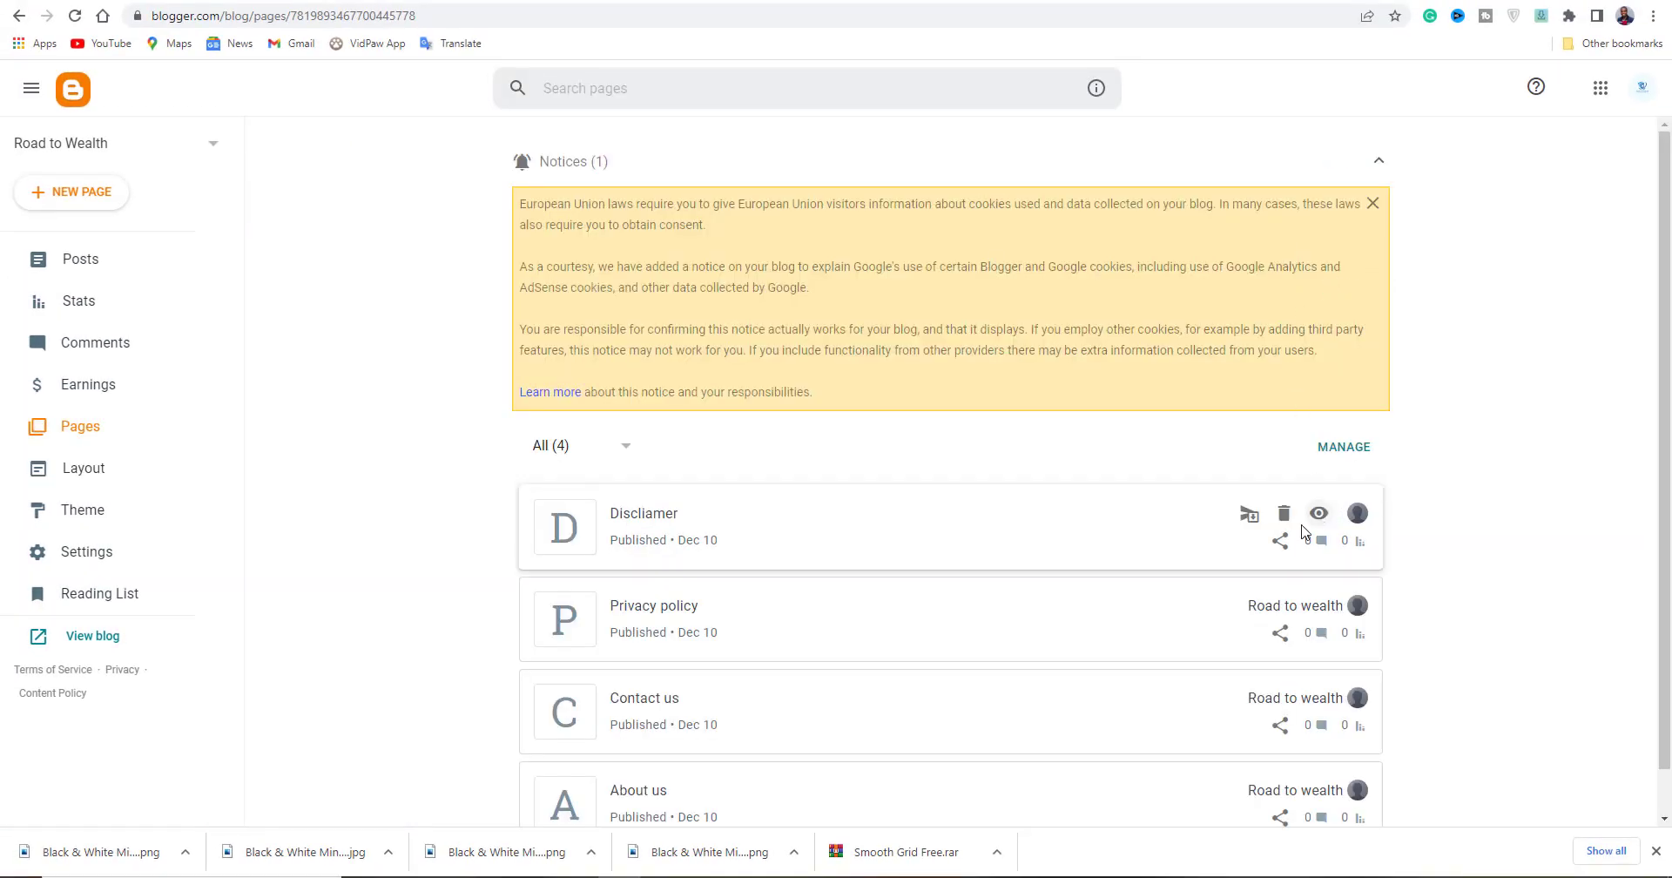
Open the published Disclaimer page and copy its web address.
right_click(1317, 523)
key(Escape)
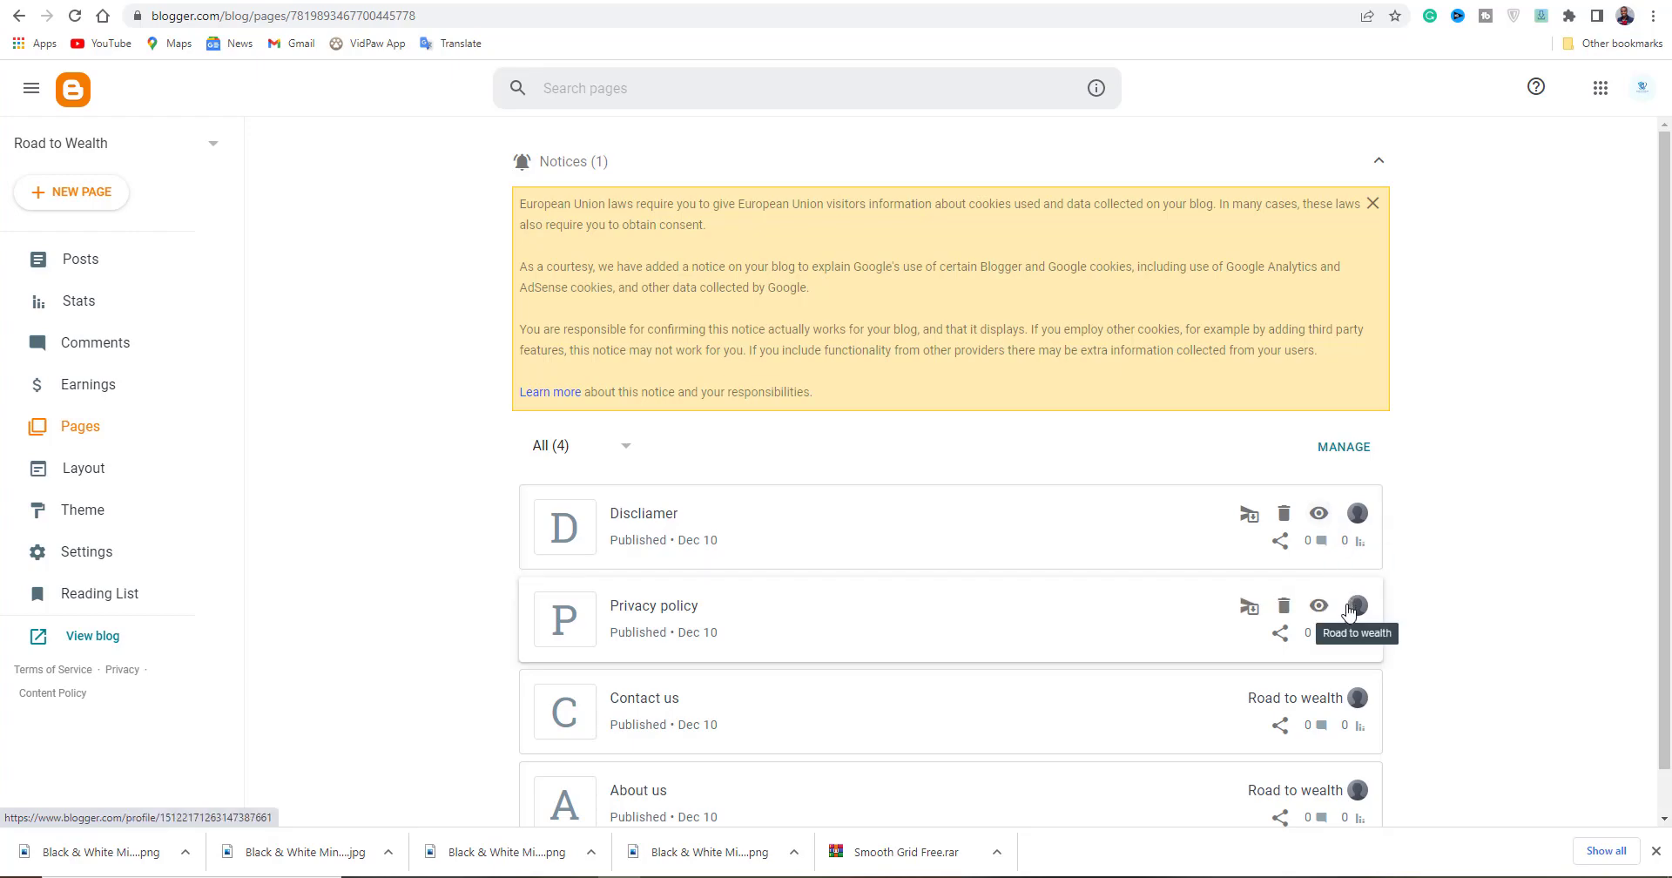
right_click(1327, 611)
click(1361, 622)
right_click(316, 15)
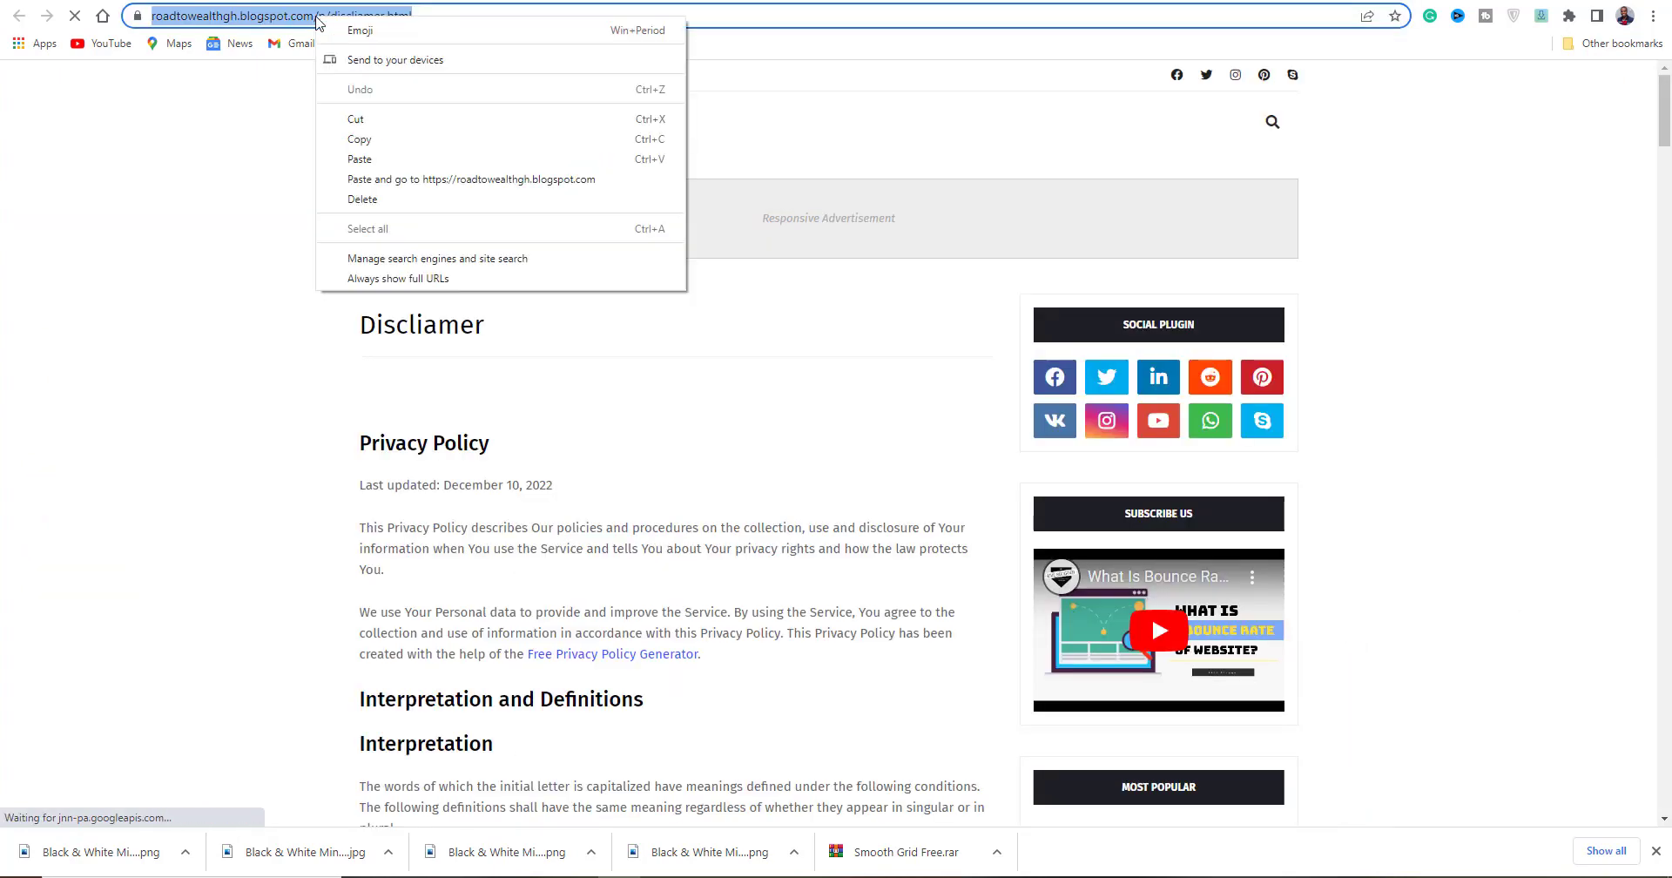
click(359, 141)
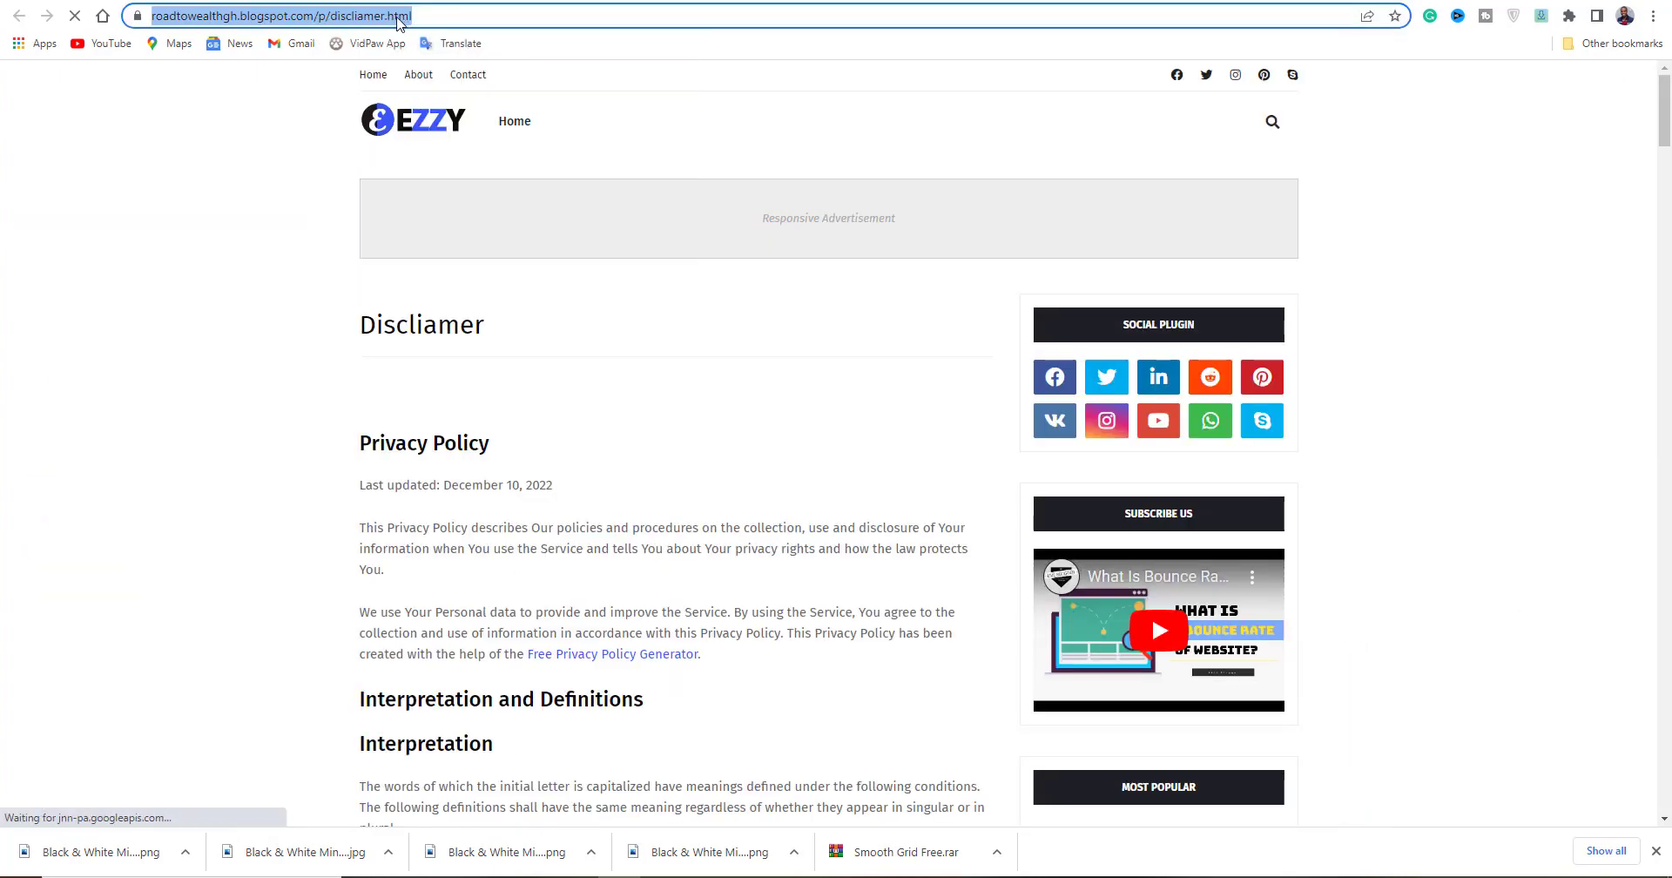
click(375, 1)
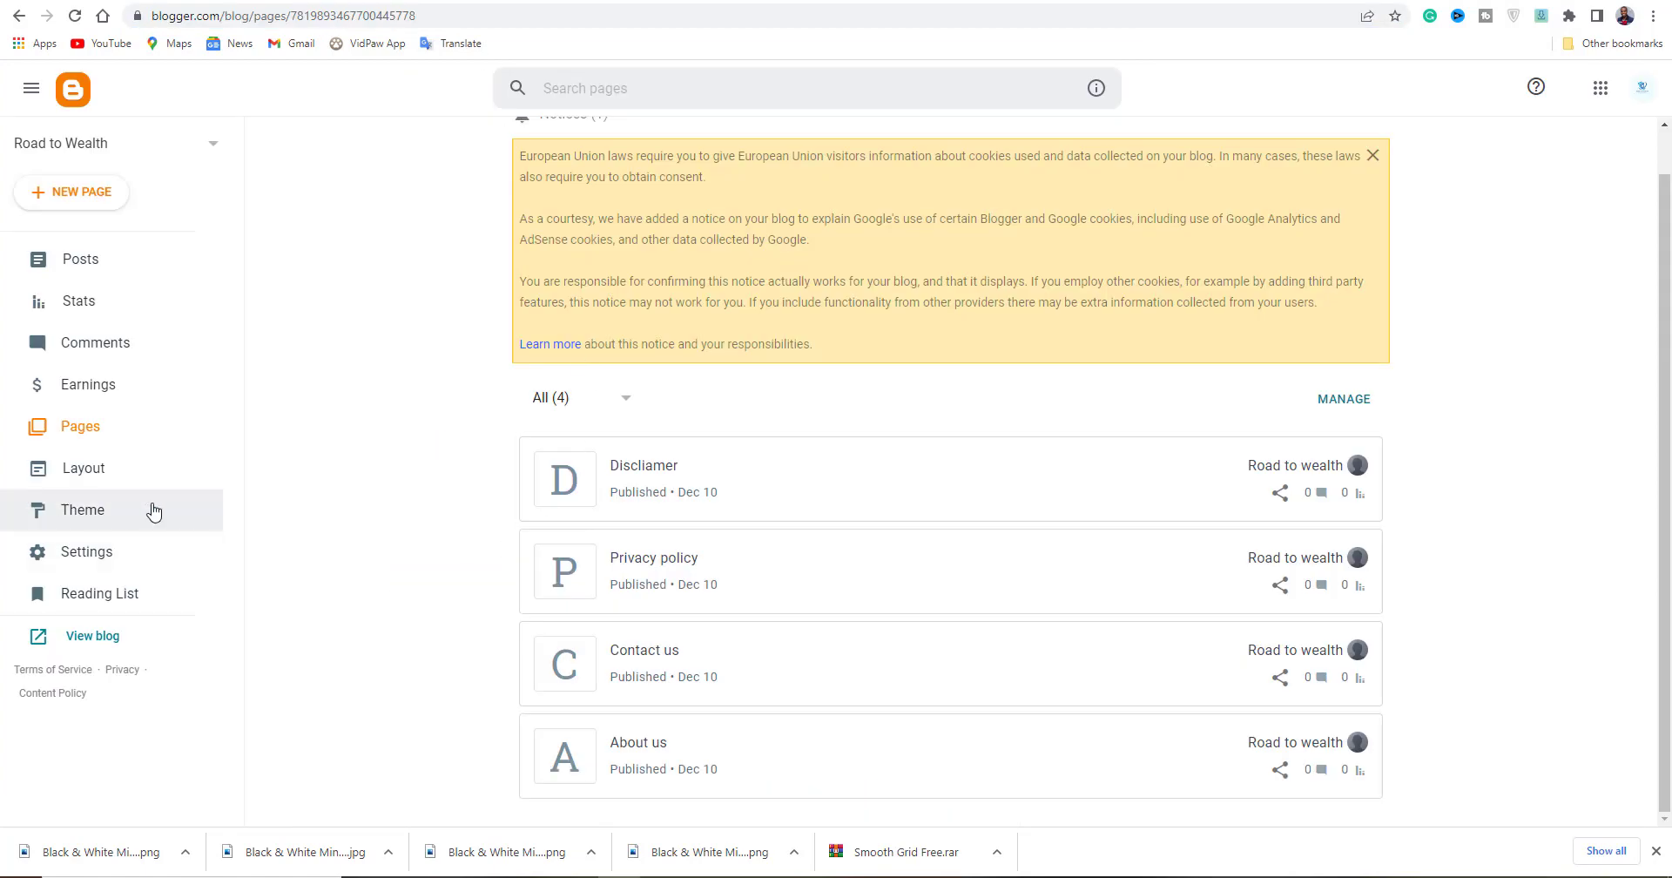
Add a 'Dis' (Disclaimer) link with the copied address to the Main Menu link list.
click(83, 468)
scroll(786, 618, down, 3)
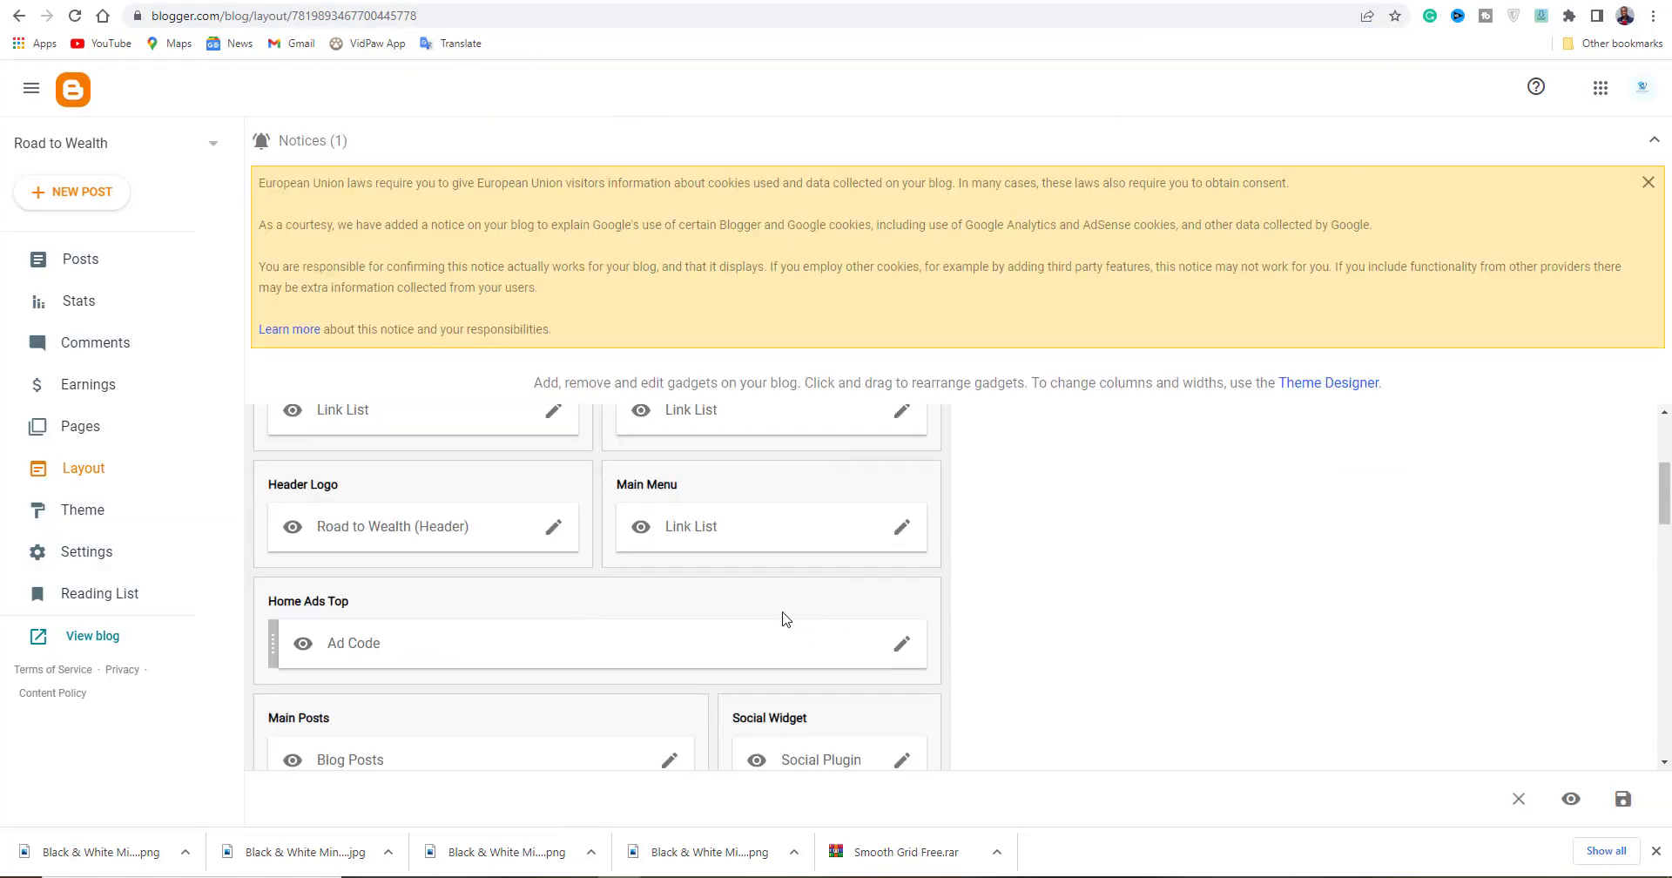
click(901, 527)
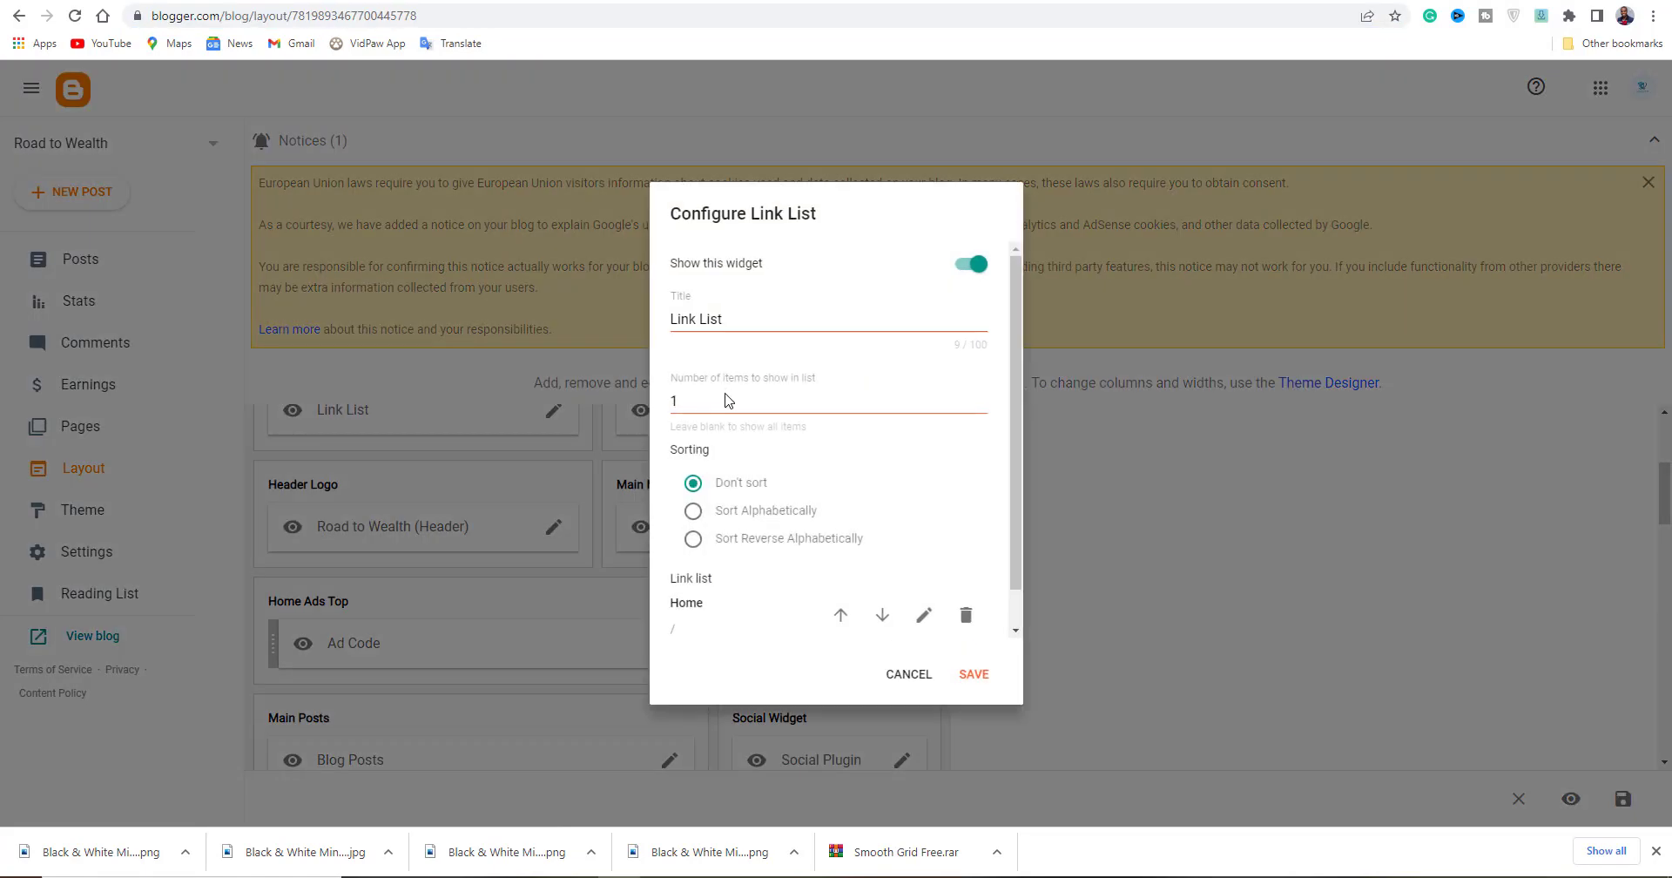
scroll(771, 518, down, 1)
click(934, 622)
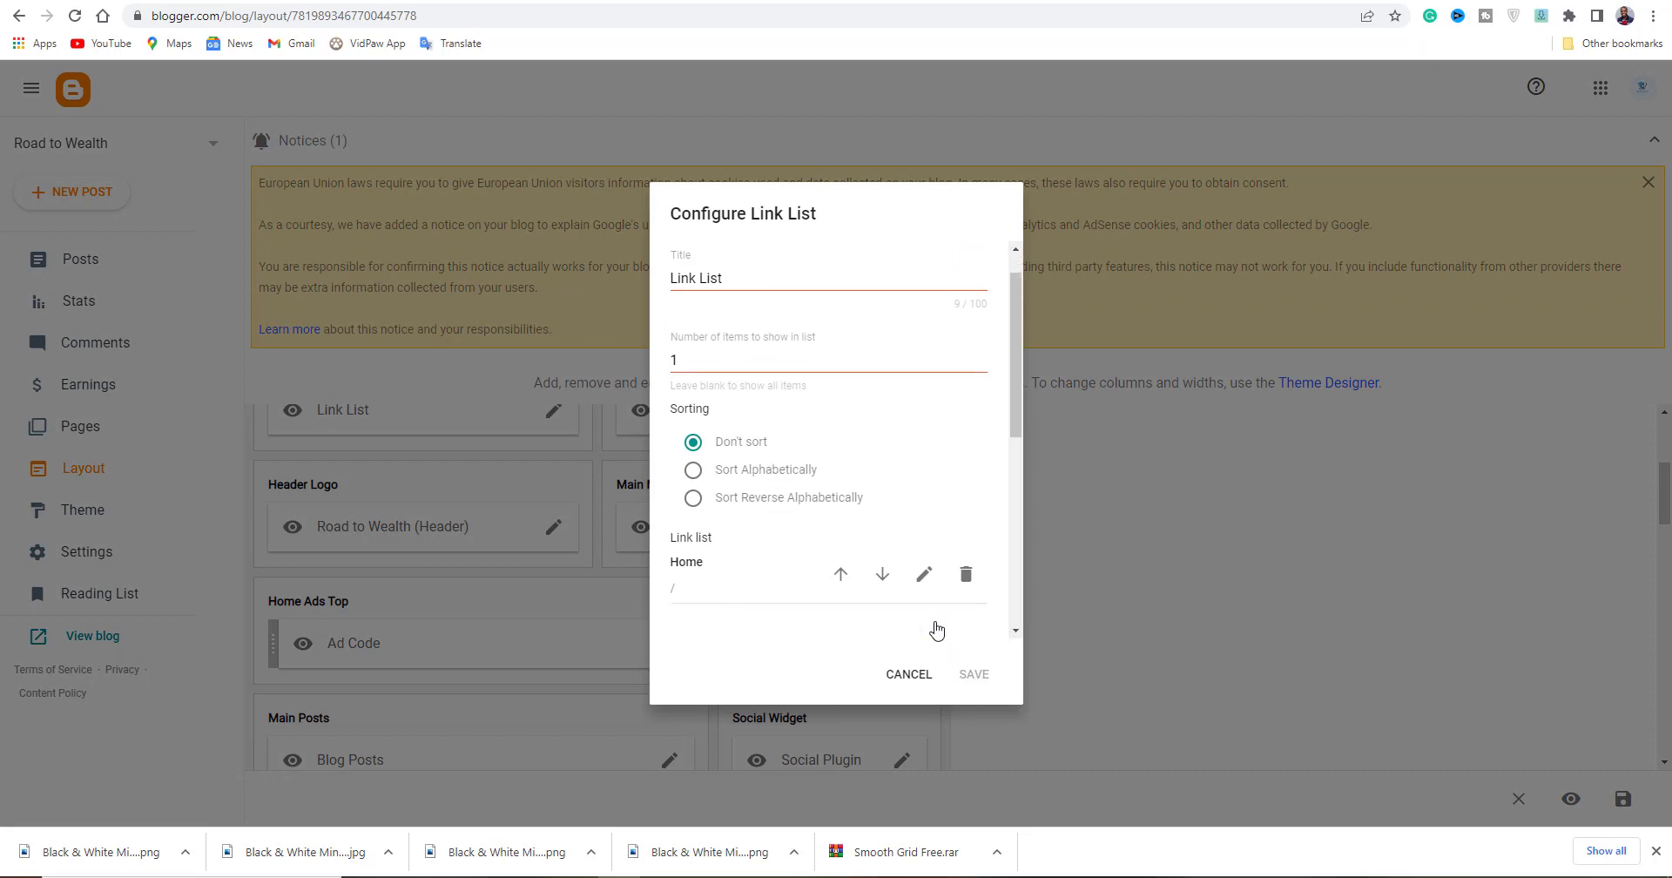
scroll(871, 601, down, 3)
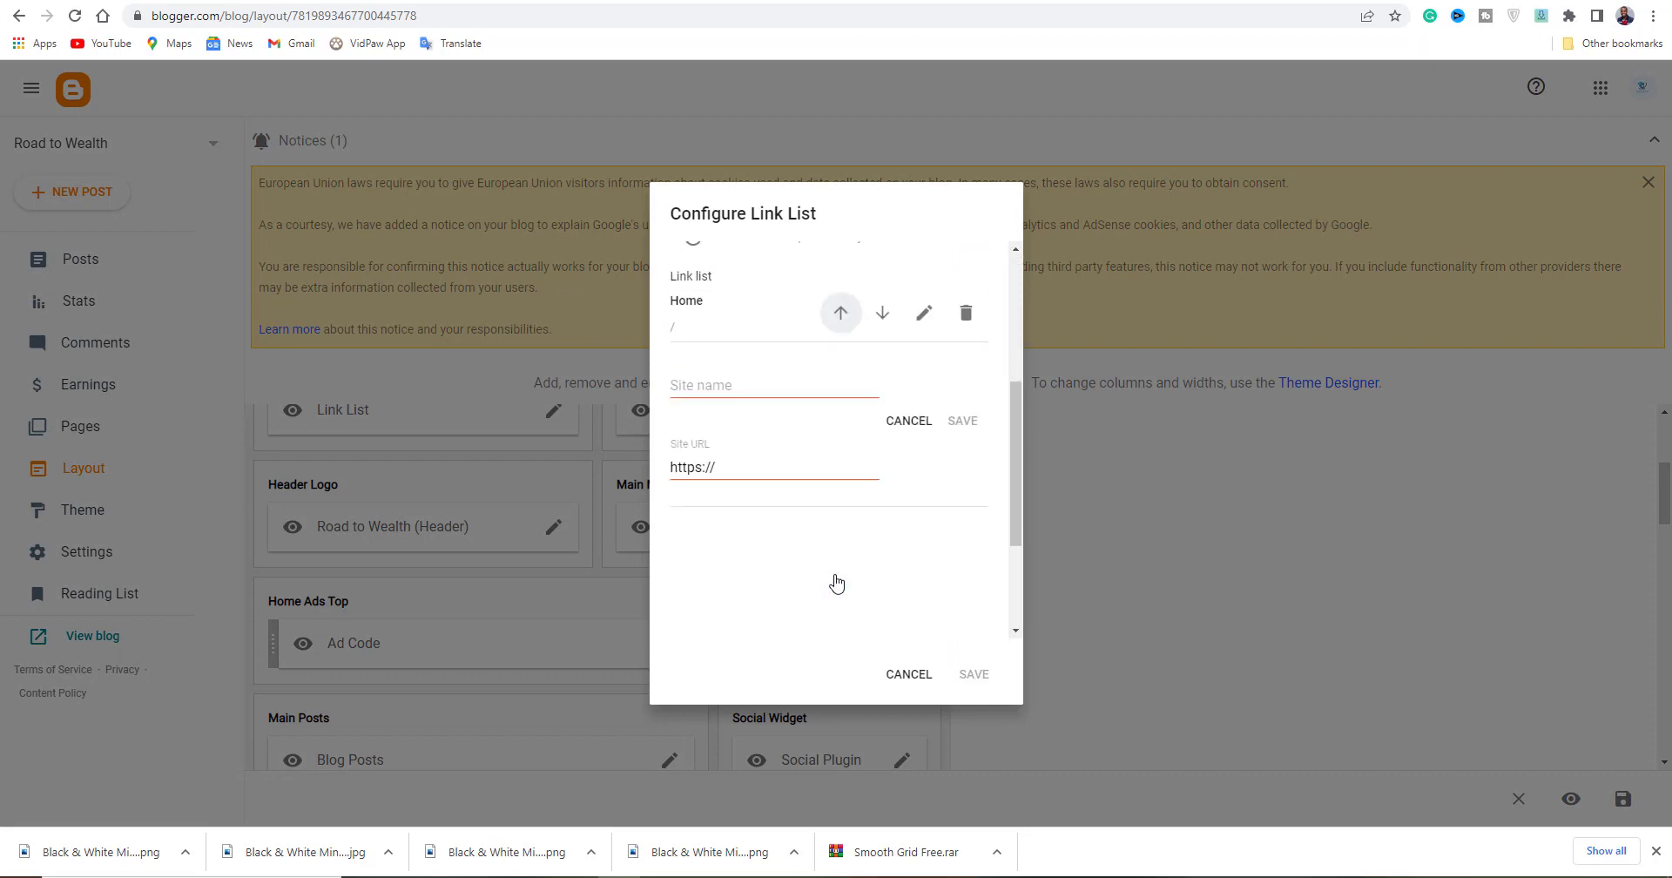
click(712, 392)
text(Disclaimer)
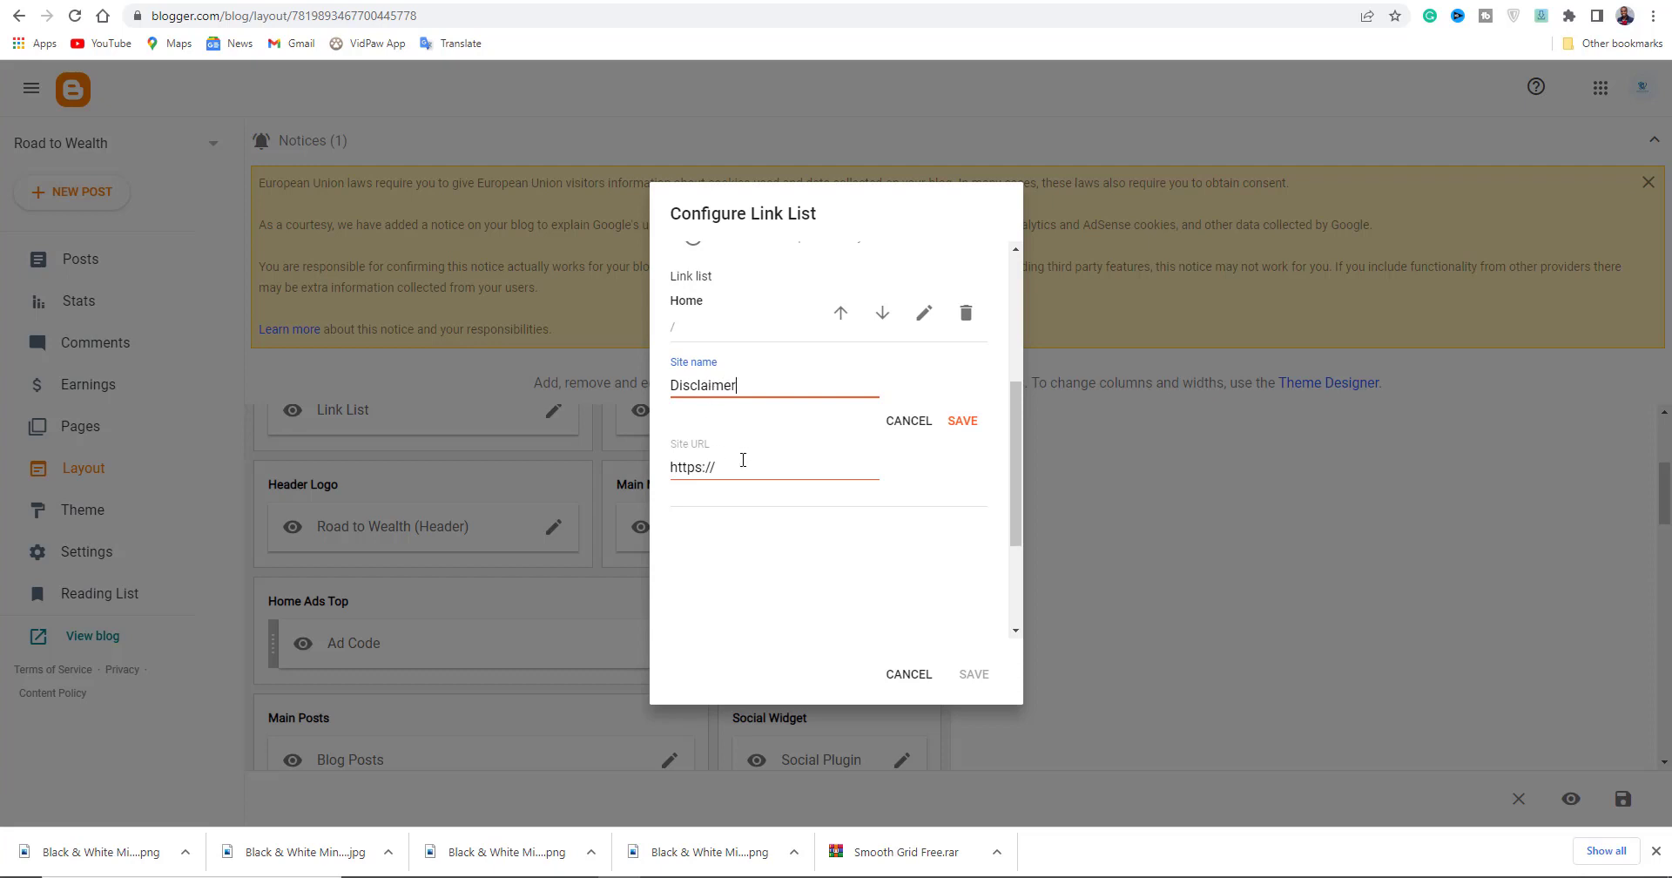
drag(670, 466, 735, 474)
key(ctrl+v)
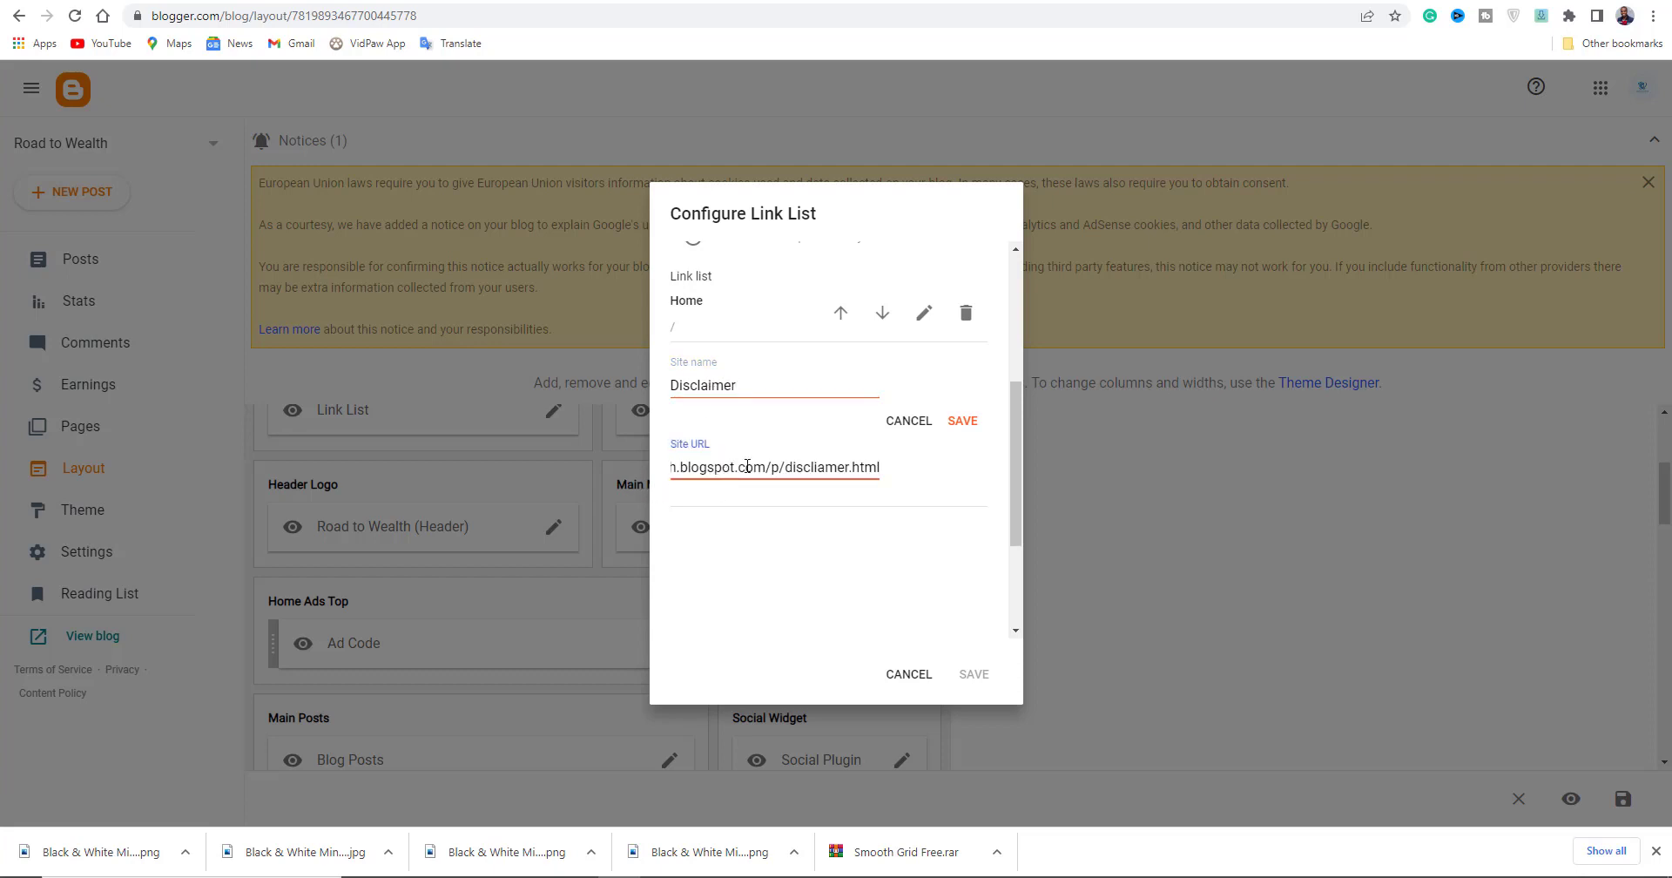
click(961, 421)
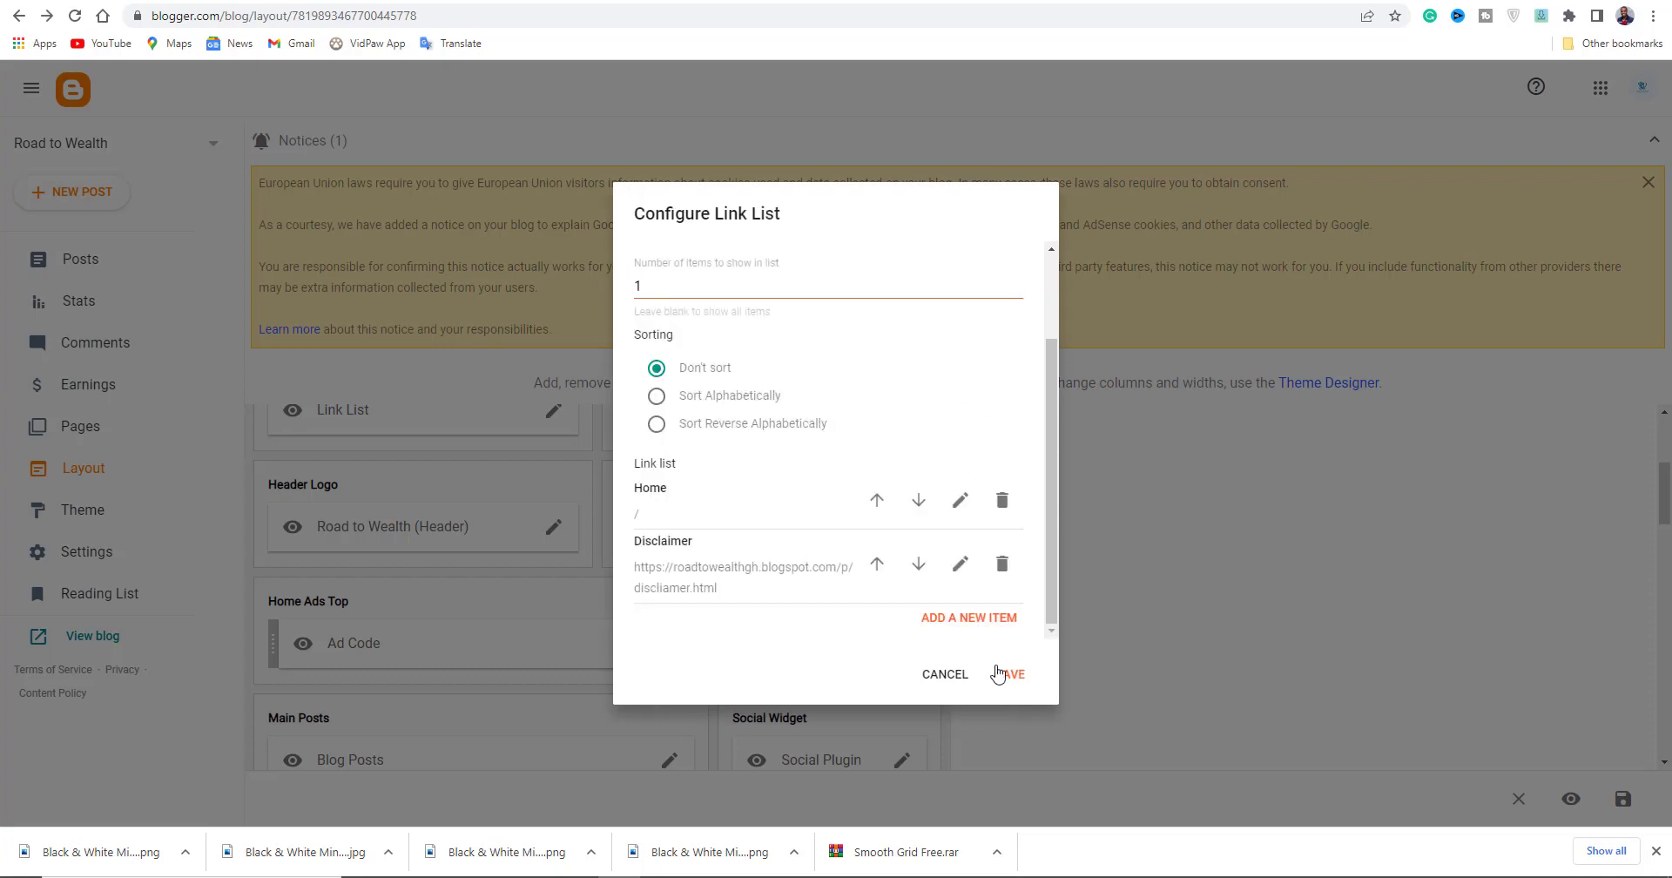
Add a 'Privacy plic' link pointing to the copied Privacy policy page address.
click(967, 620)
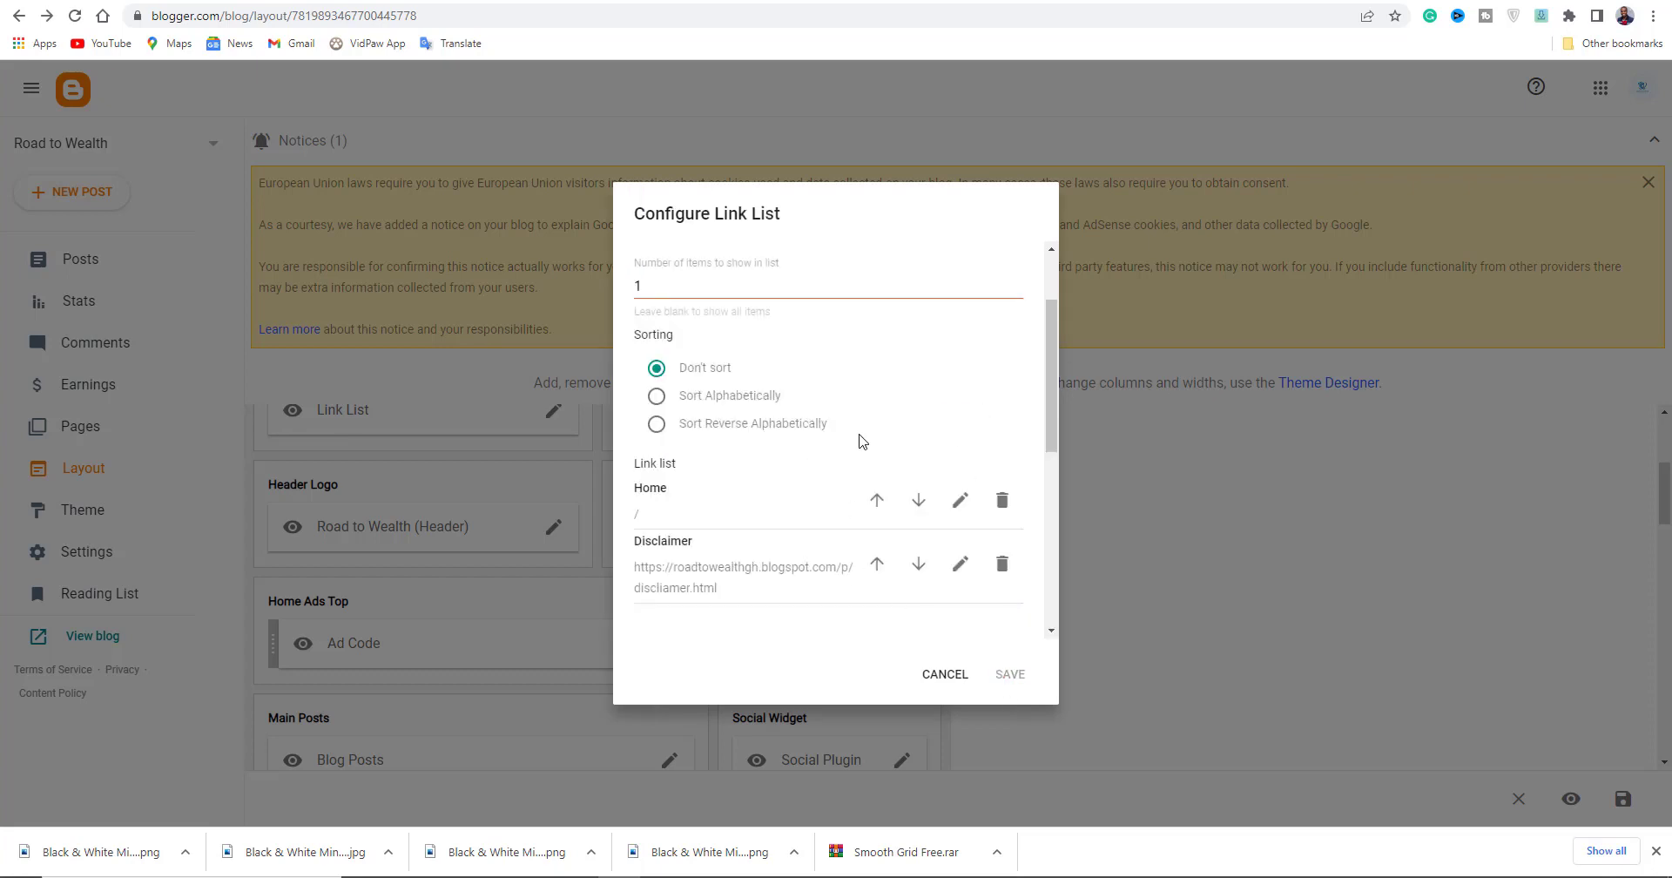
scroll(860, 441, down, 4)
scroll(860, 441, up, 1)
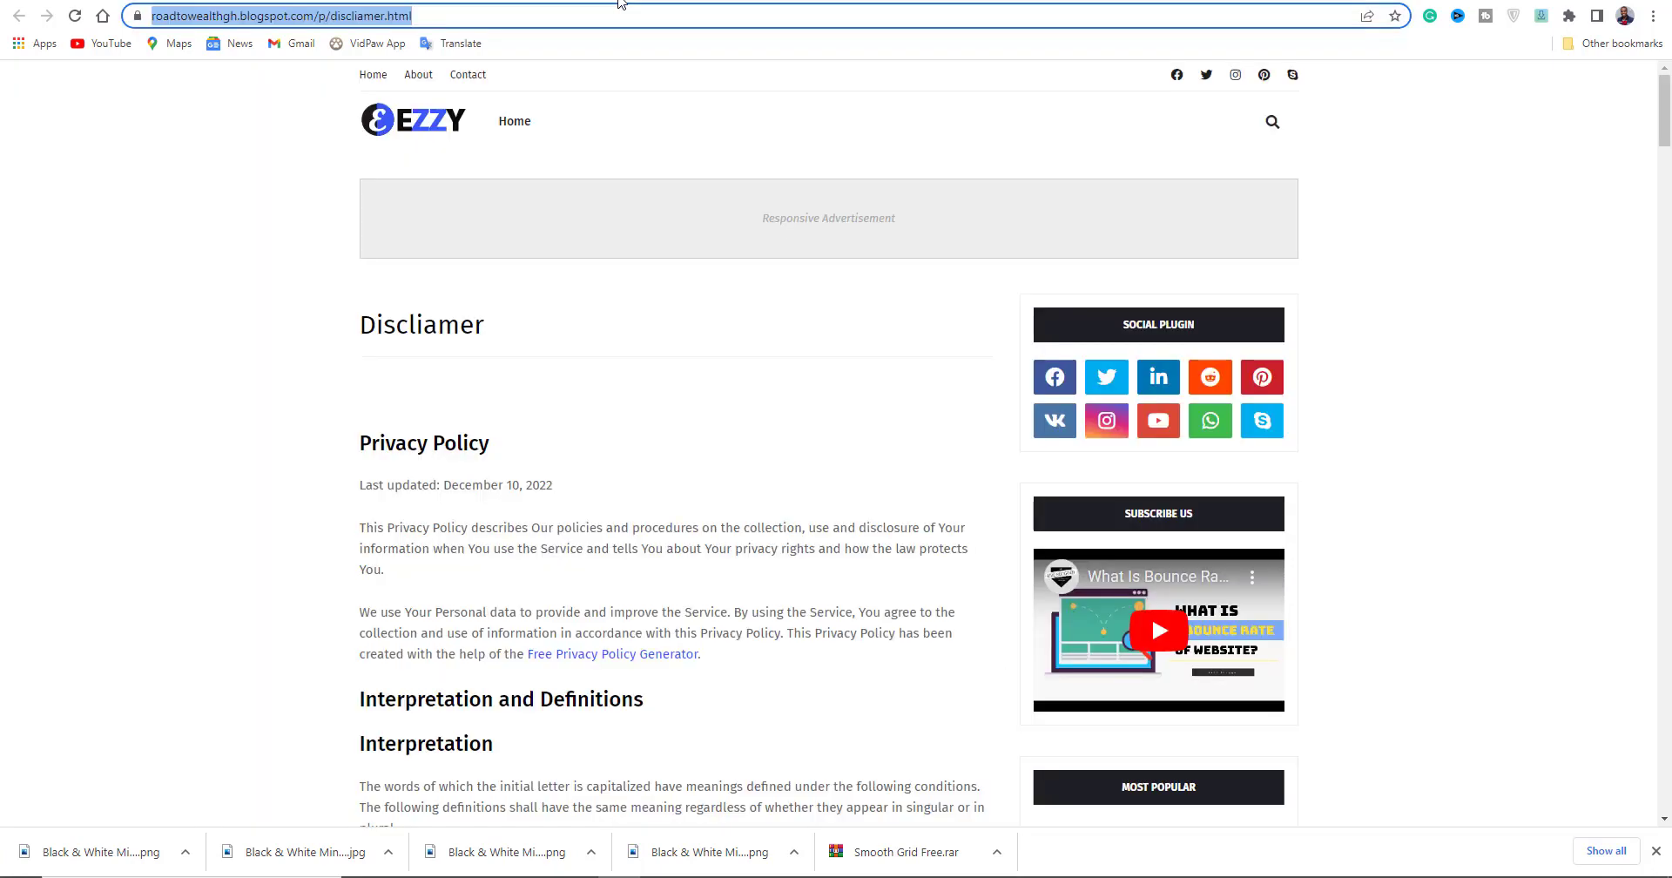
click(617, 0)
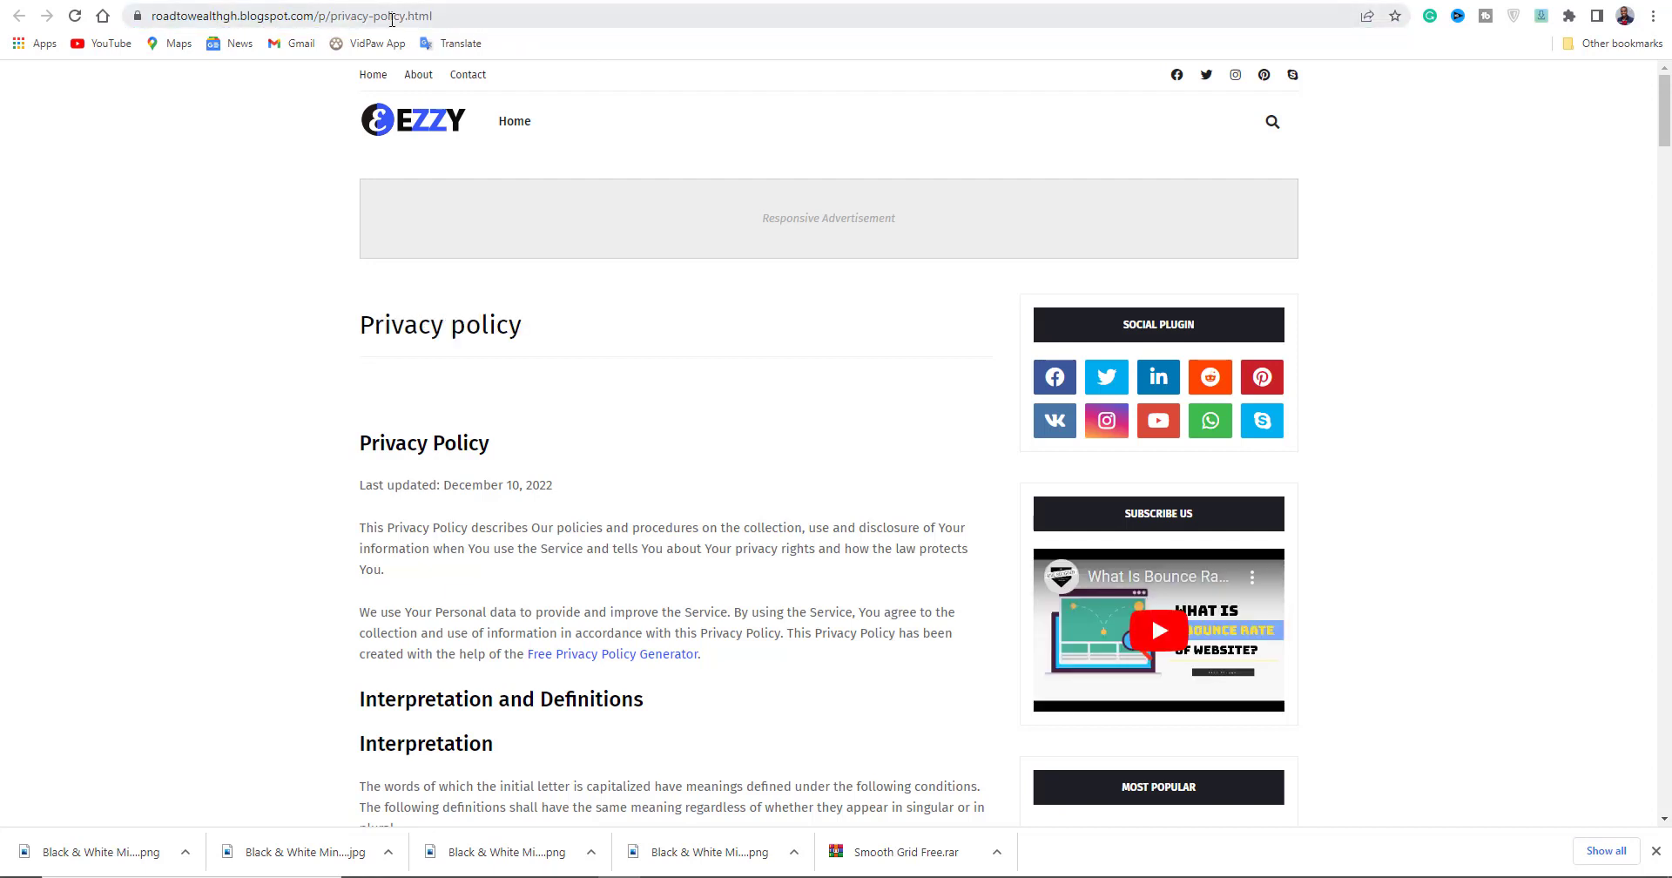
click(391, 19)
right_click(392, 19)
click(447, 142)
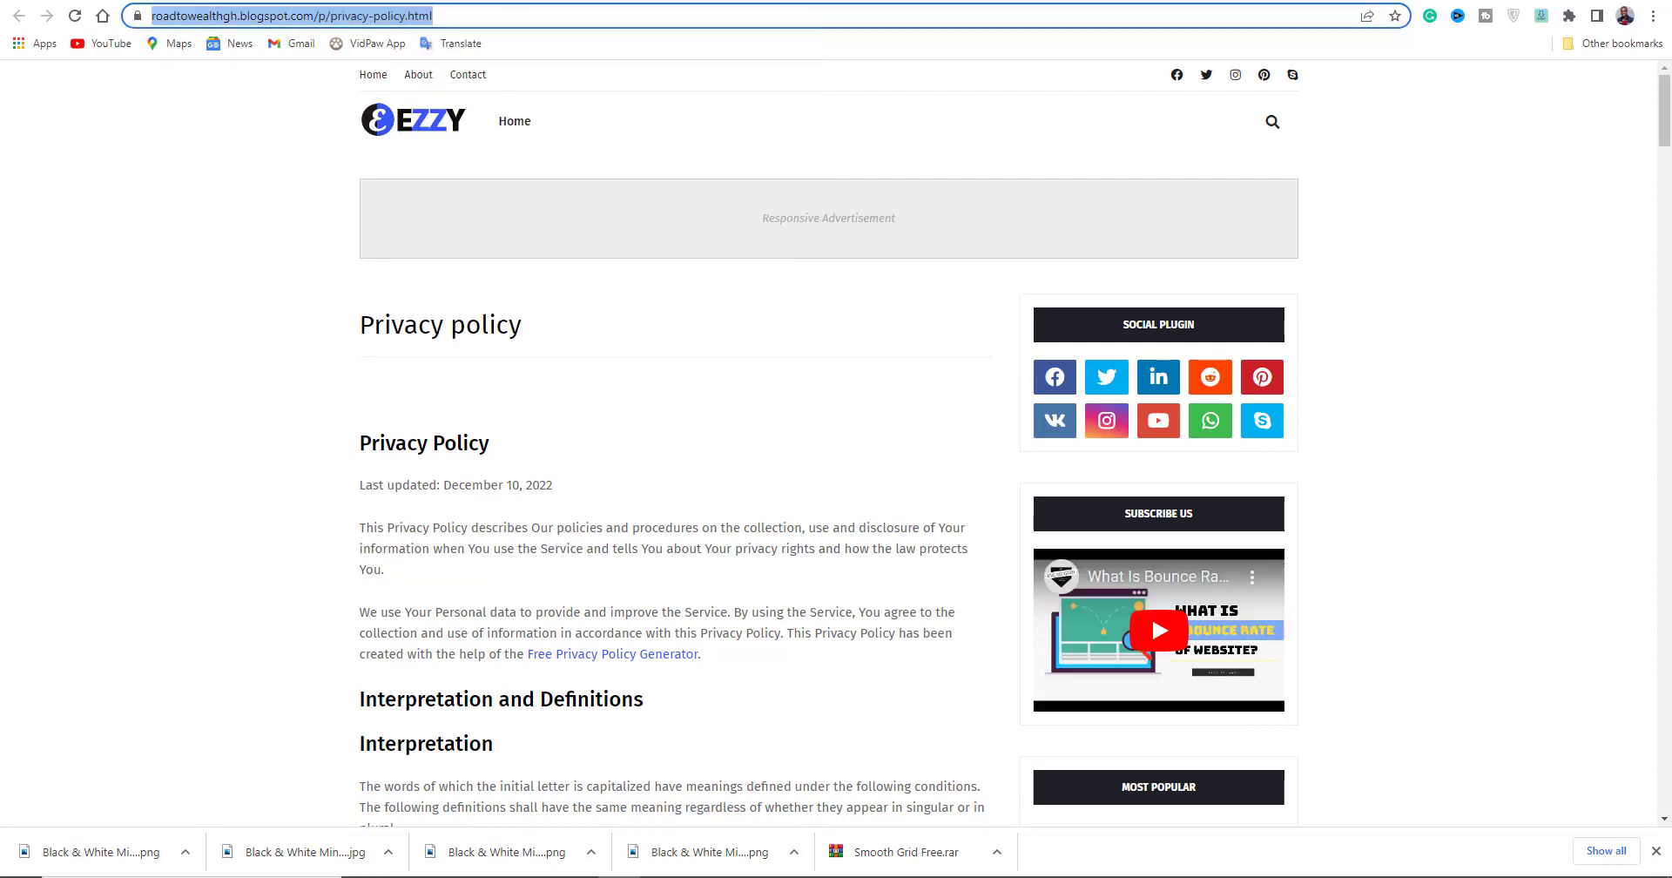
click(348, 0)
drag(691, 467, 568, 468)
key(ctrl+v)
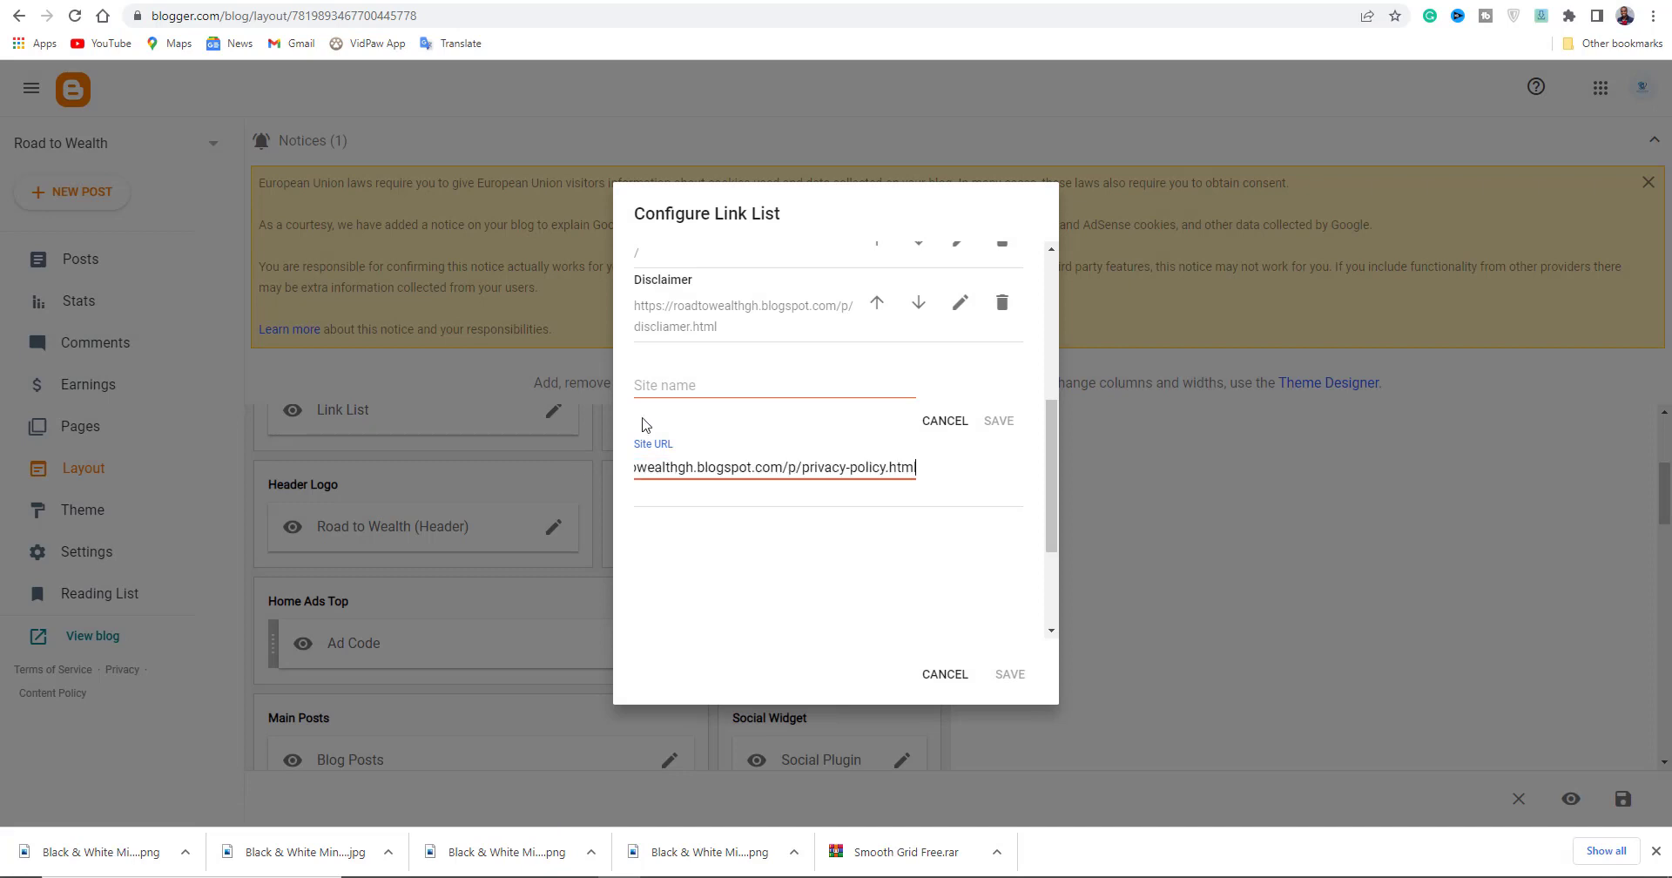
click(659, 384)
text(Privacy plicy)
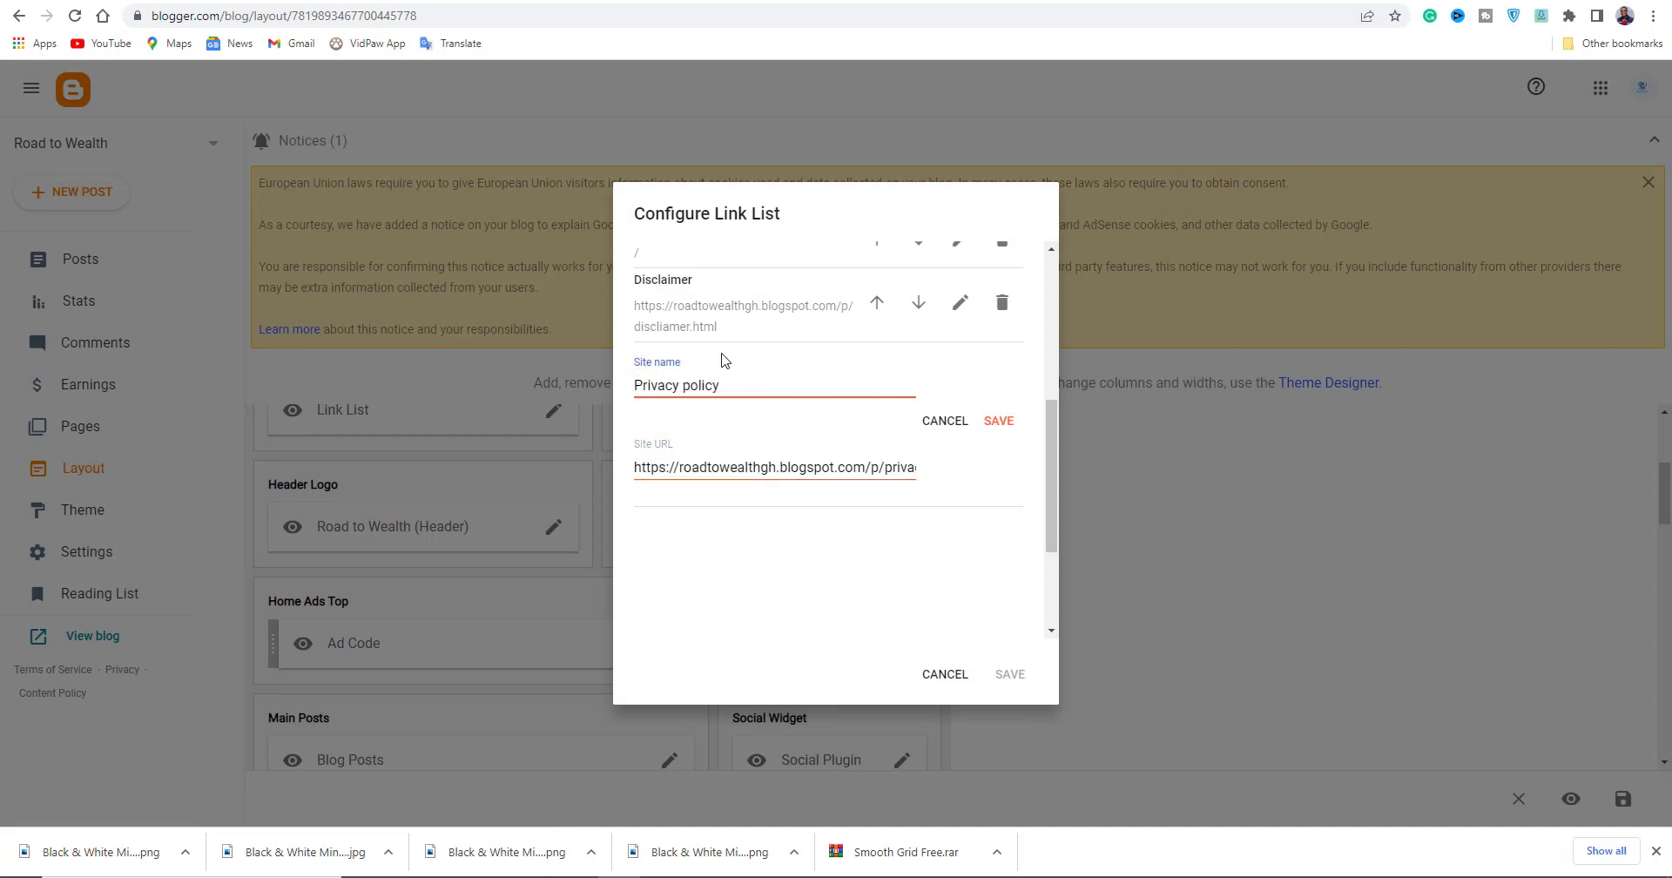
click(1002, 433)
Add a Contact us link (typed 'C') with the copied Contact us page address.
click(947, 622)
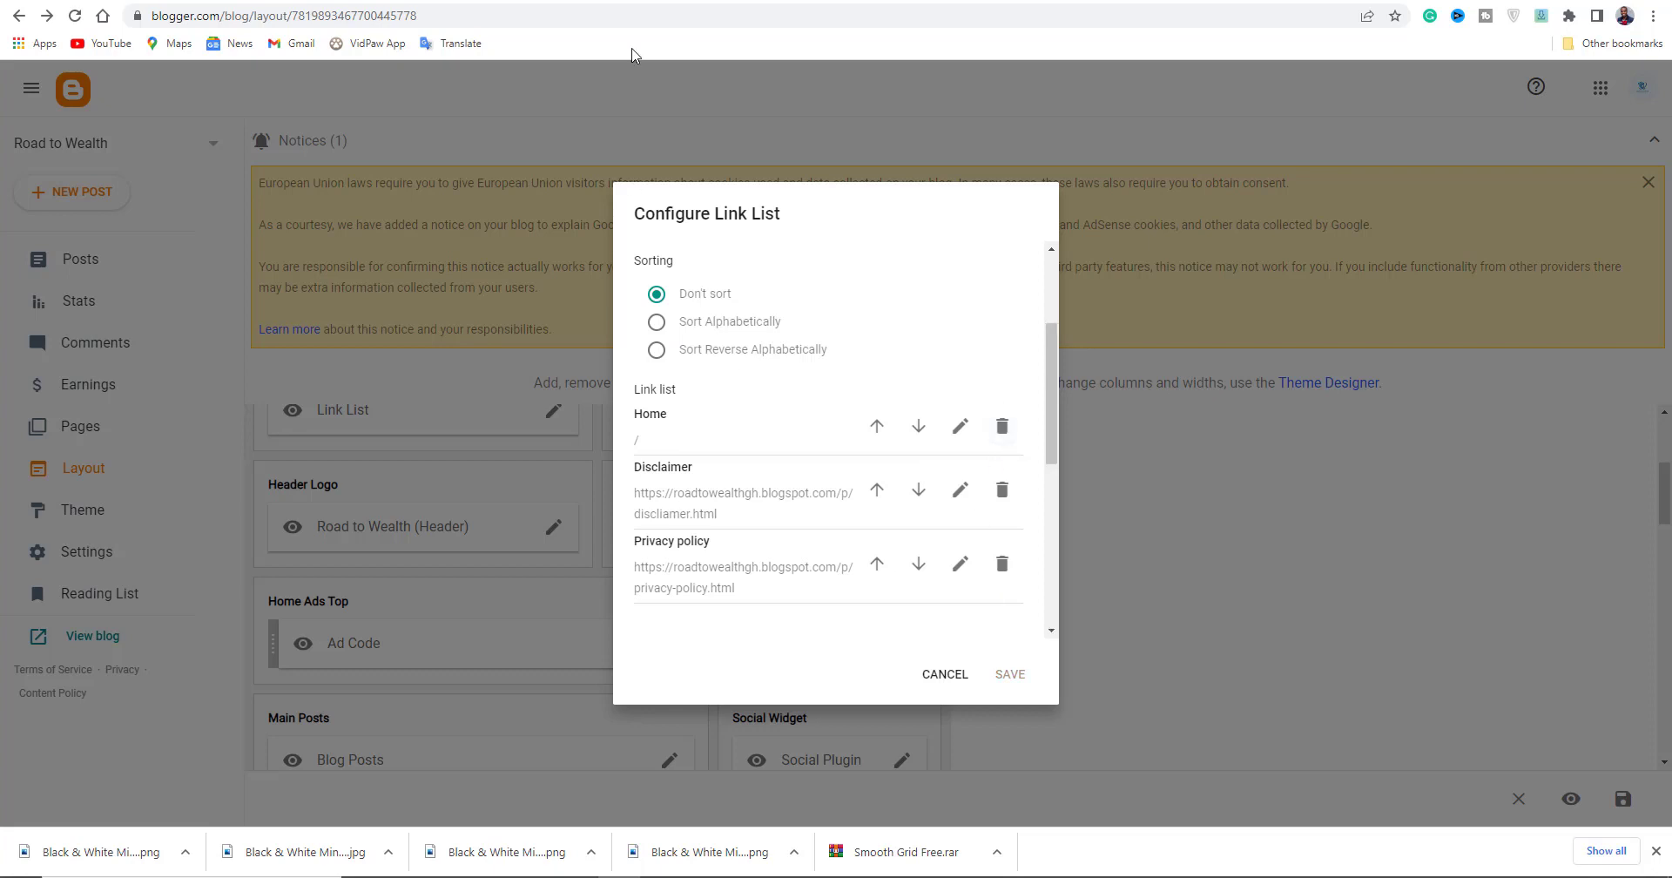
click(584, 1)
click(22, 17)
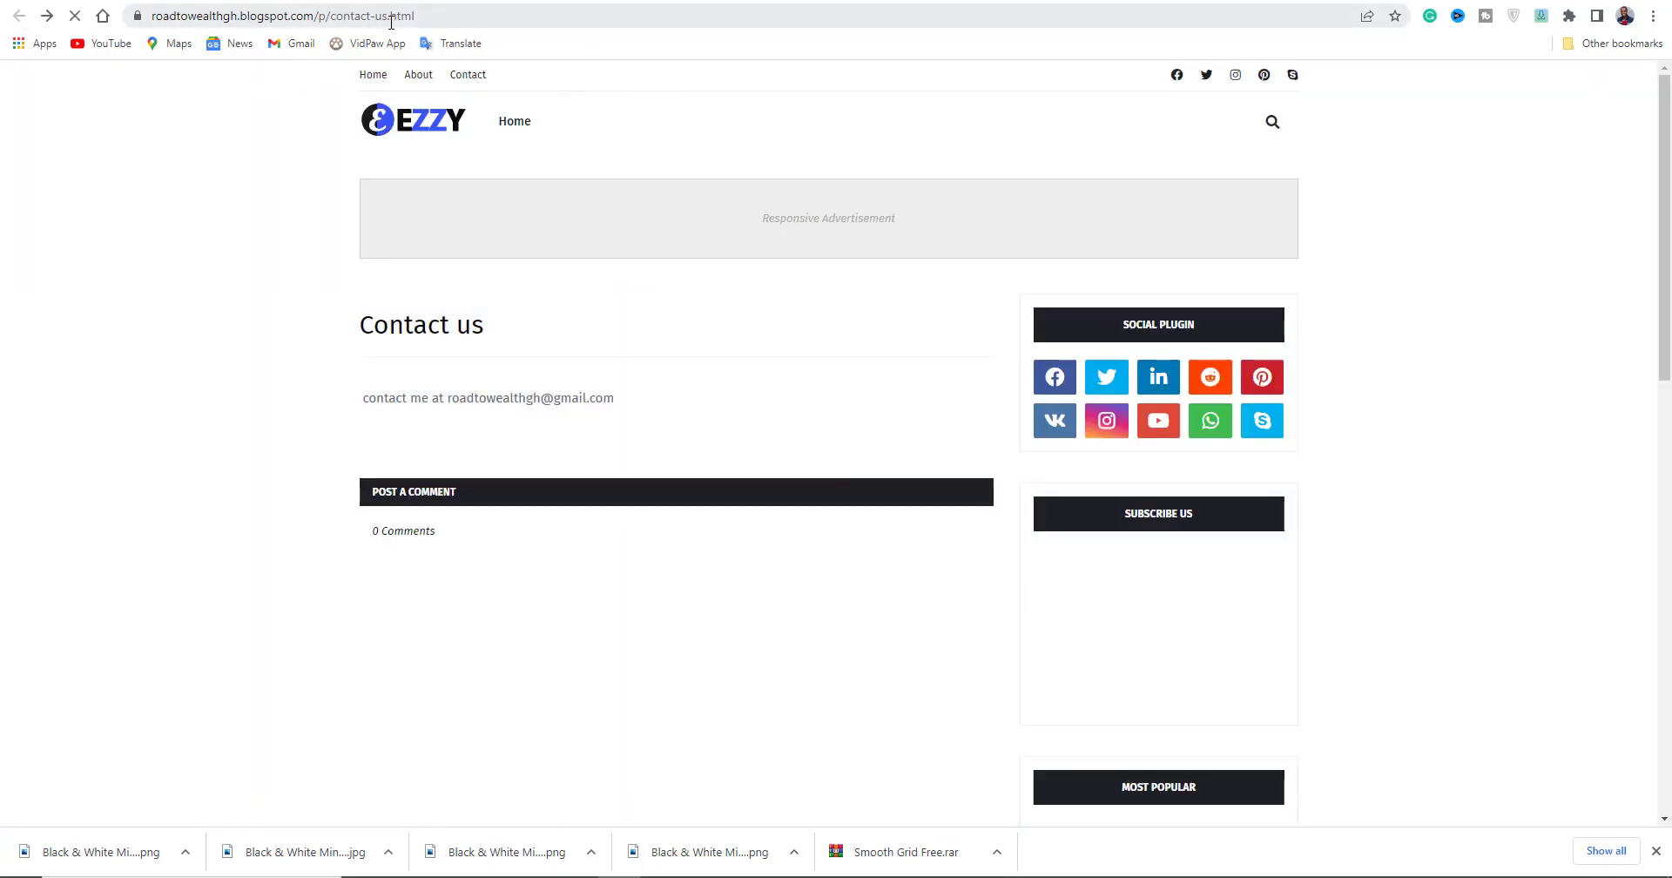
click(391, 22)
right_click(391, 22)
click(443, 144)
click(418, 0)
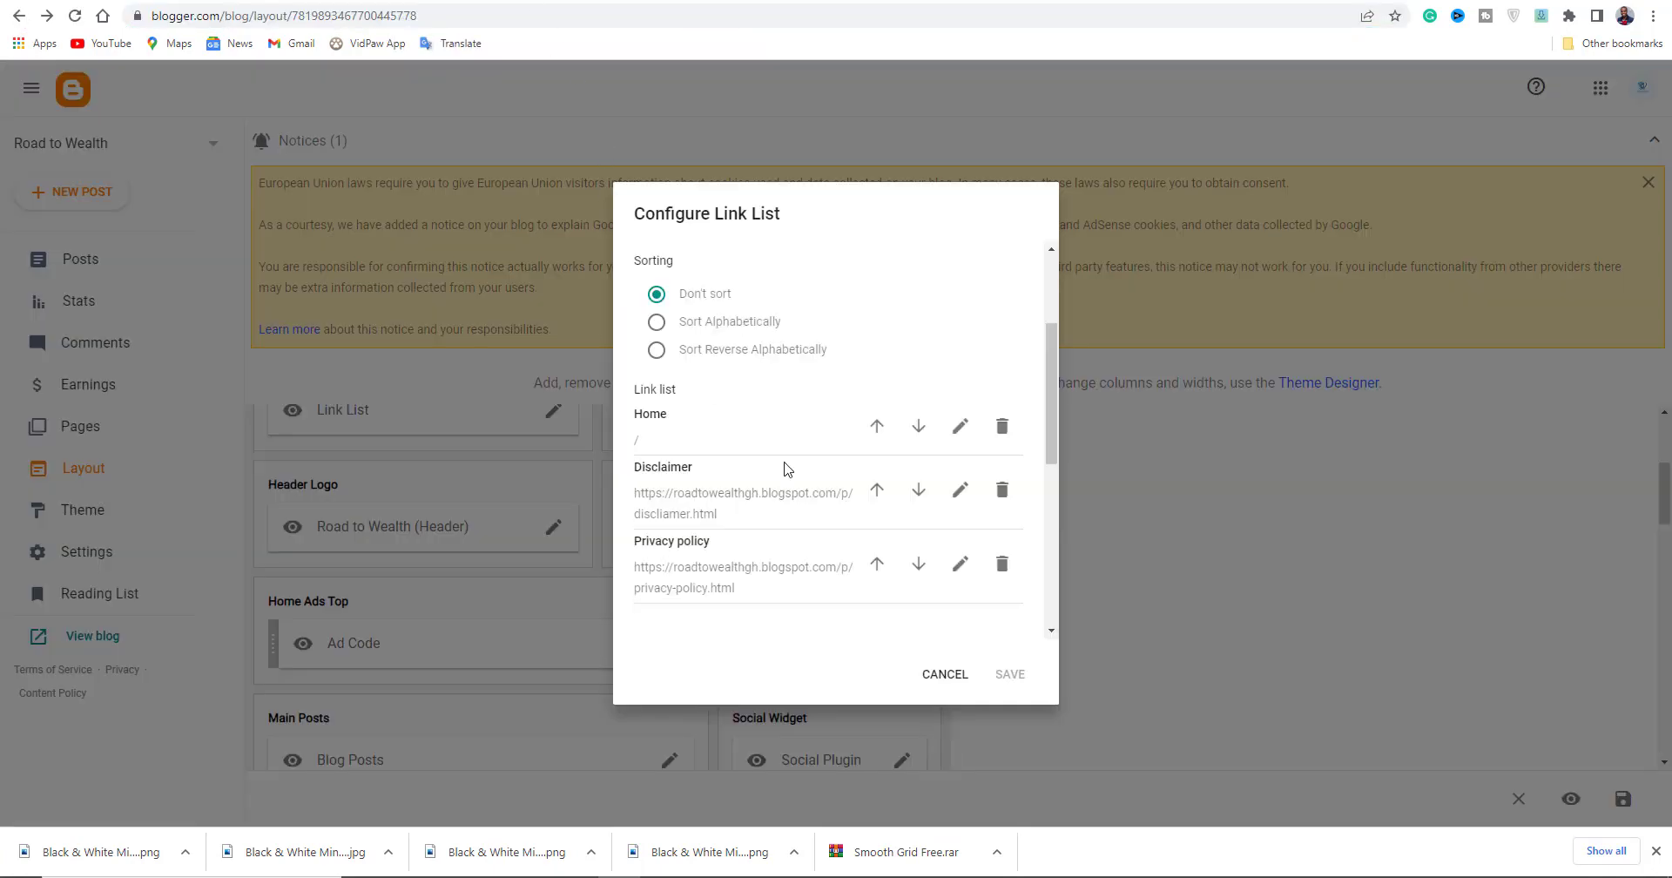
scroll(921, 564, down, 4)
scroll(920, 562, up, 2)
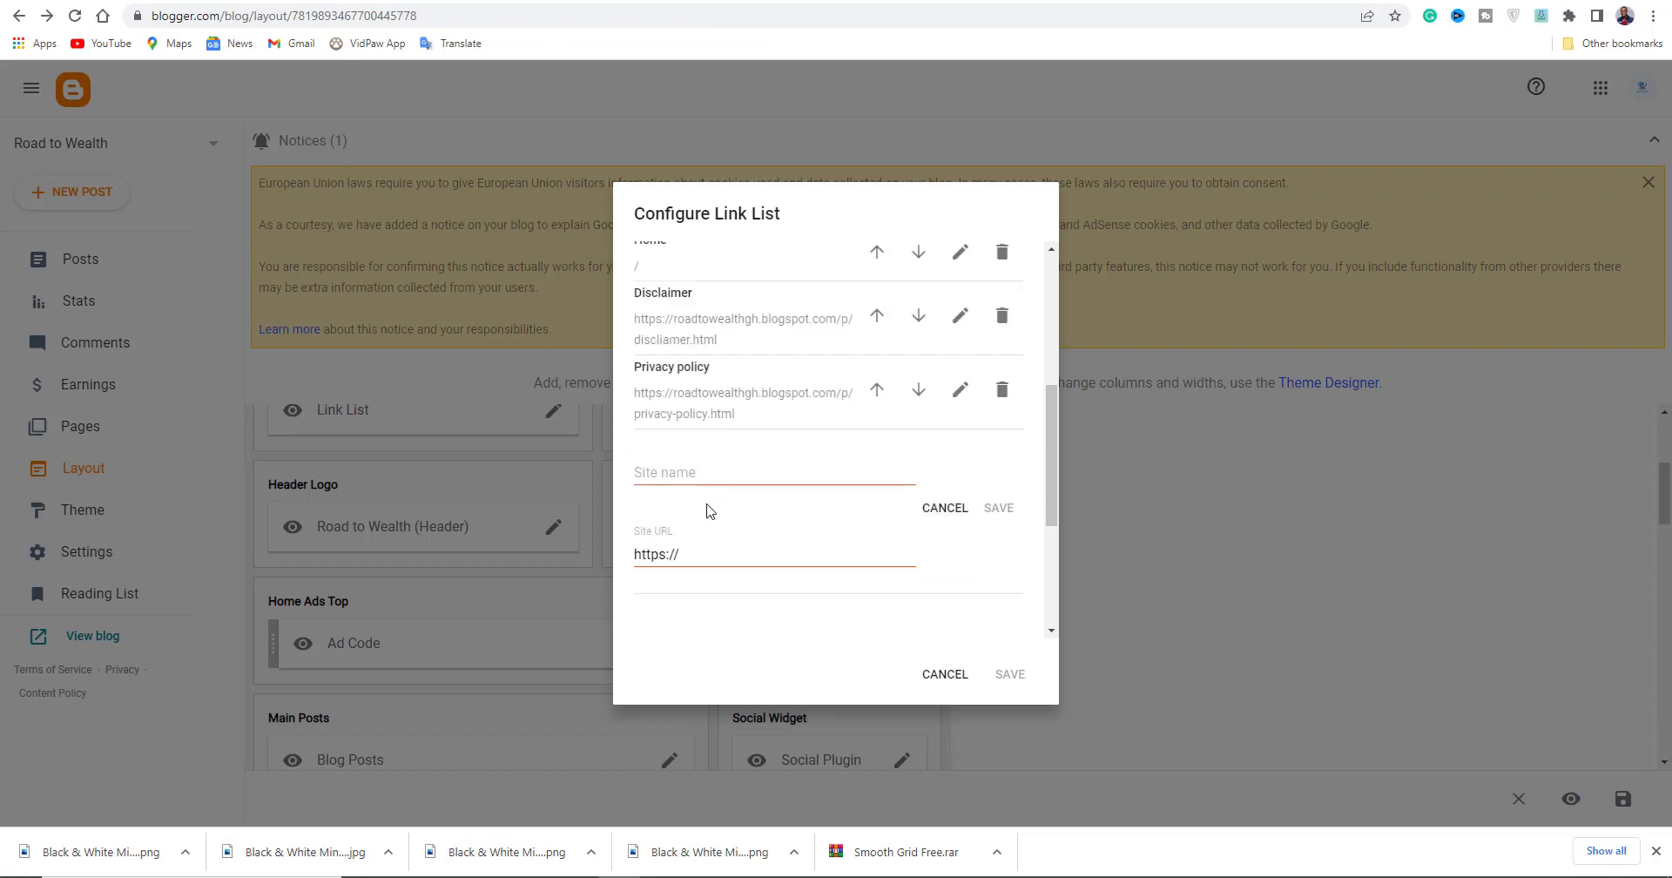
click(720, 554)
key(ctrl+a)
key(ctrl+v)
click(829, 483)
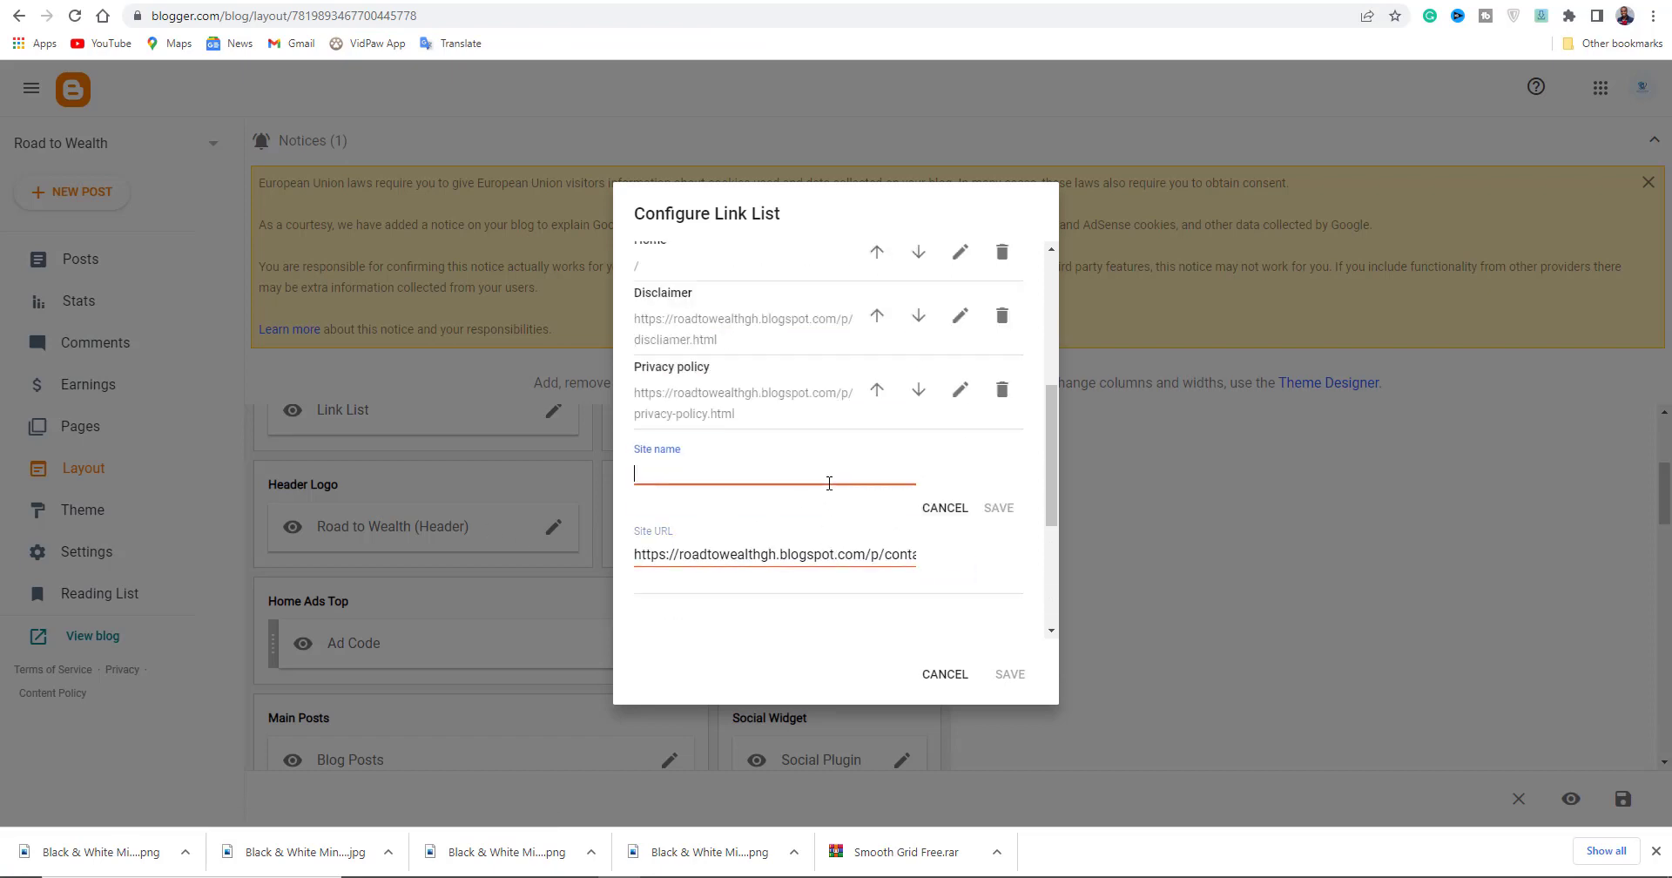
text(Contact us)
click(998, 508)
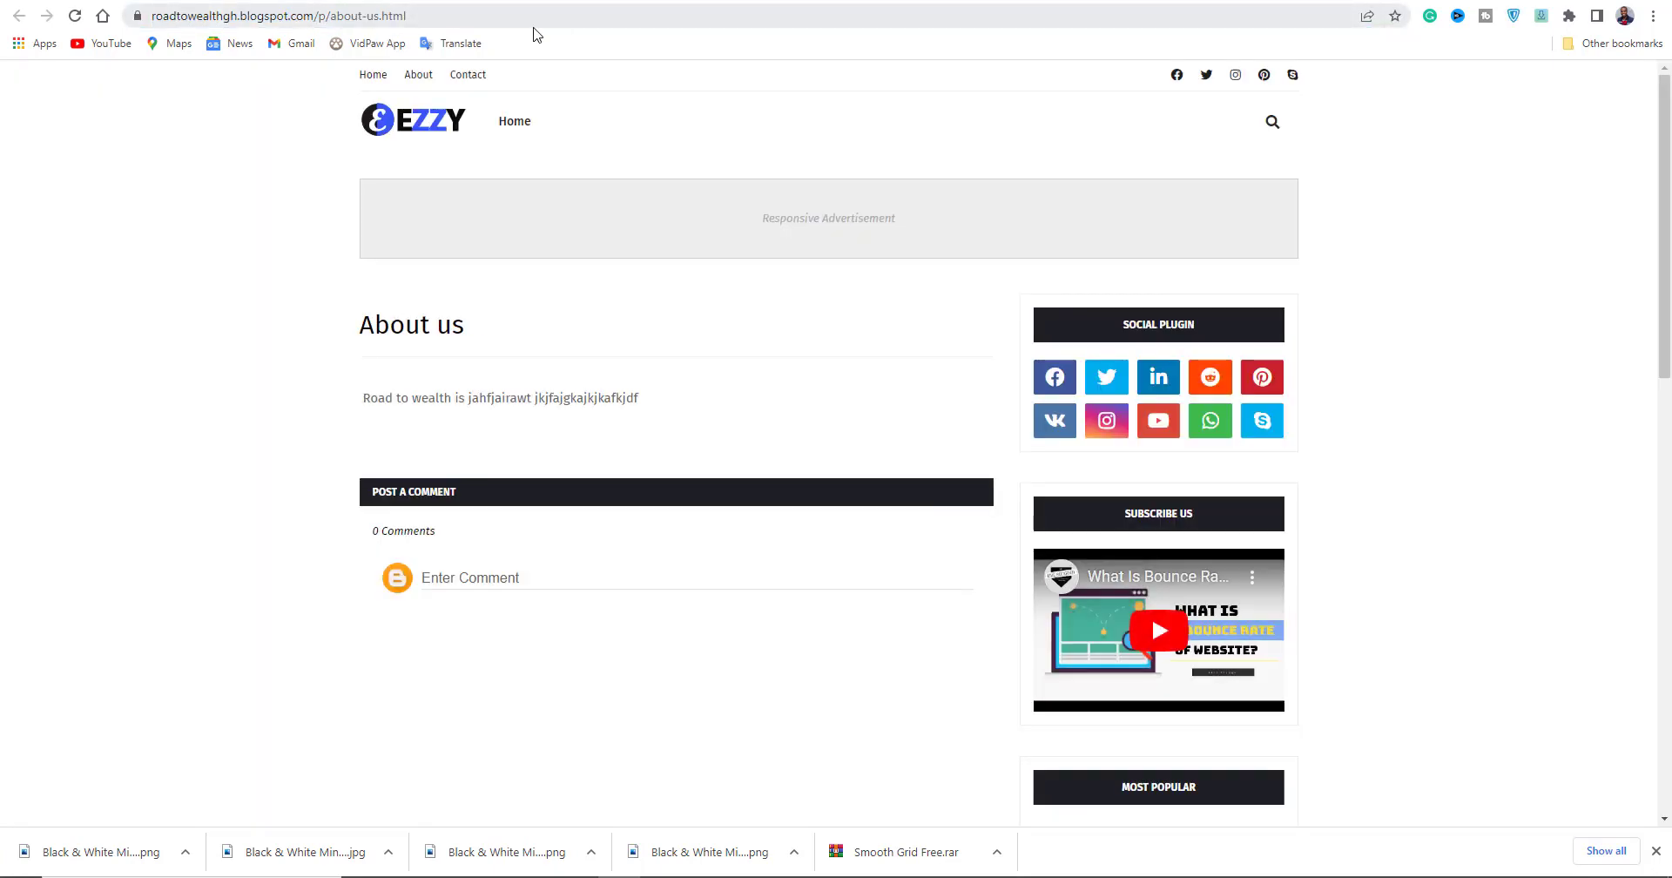
Add an About us link with its copied page address and save the link list gadget.
click(533, 15)
right_click(533, 15)
click(575, 138)
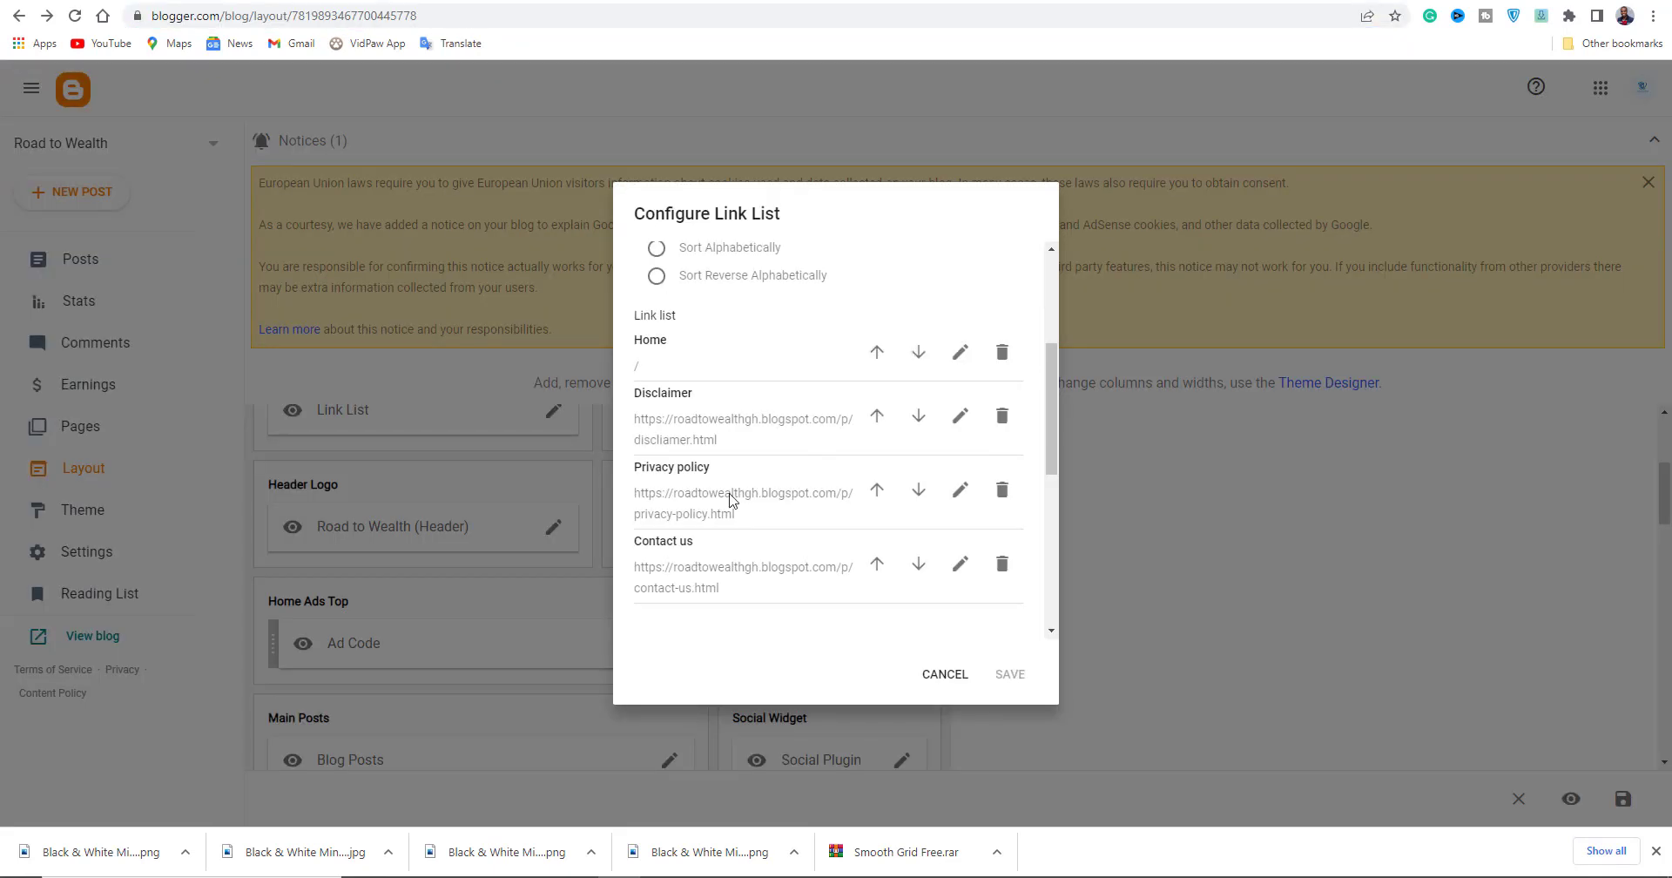
drag(688, 369, 513, 357)
key(ctrl+v)
click(651, 285)
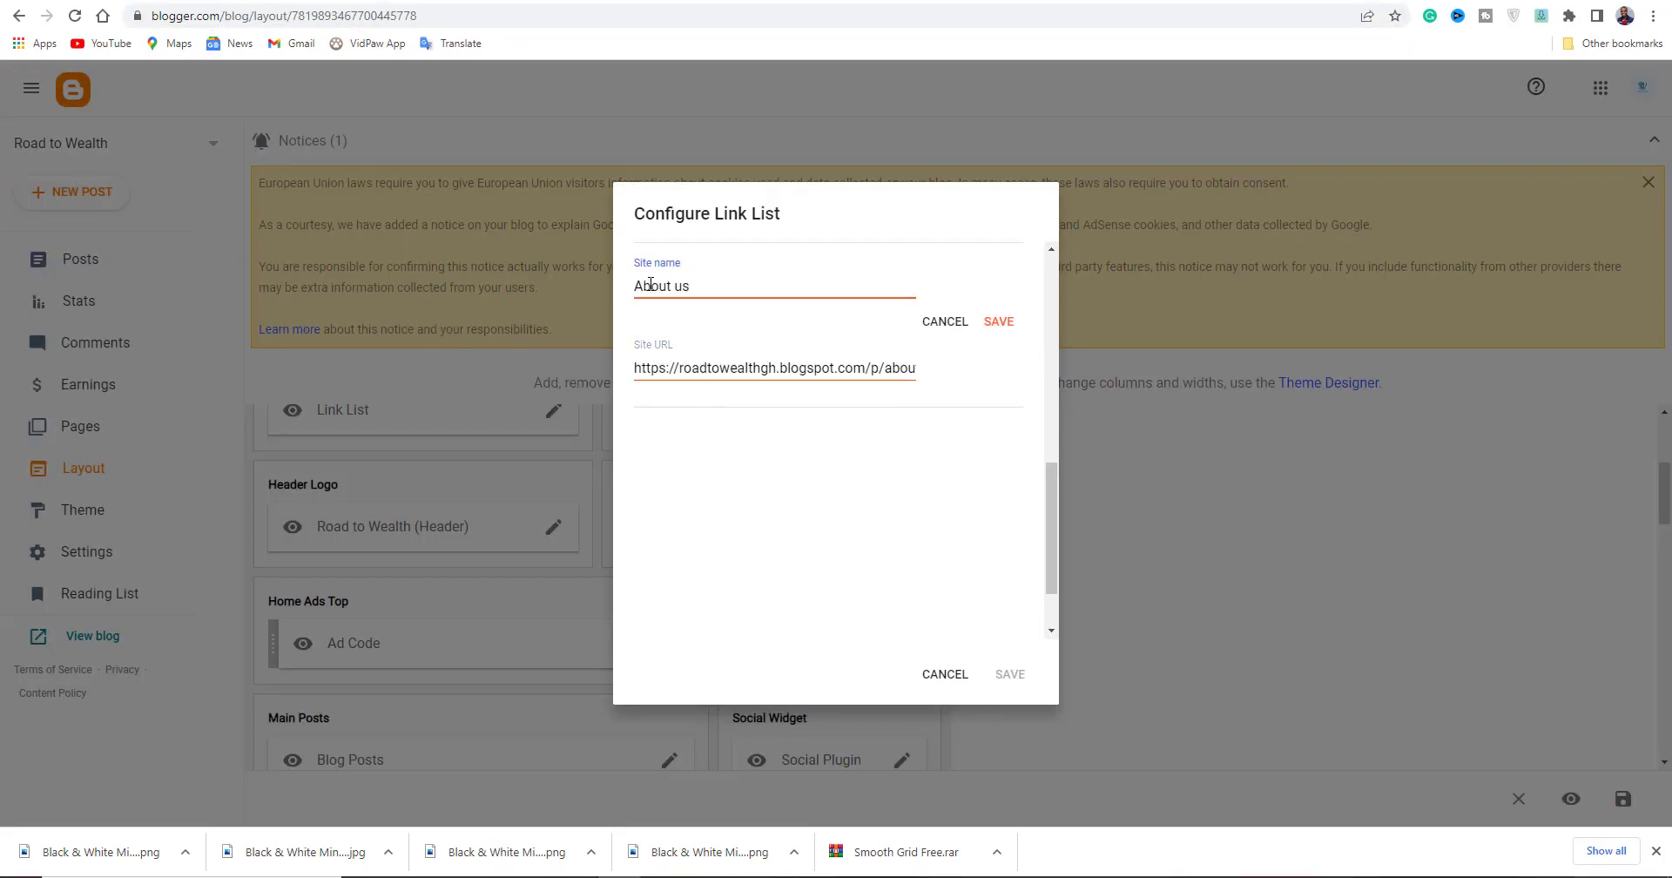
click(998, 322)
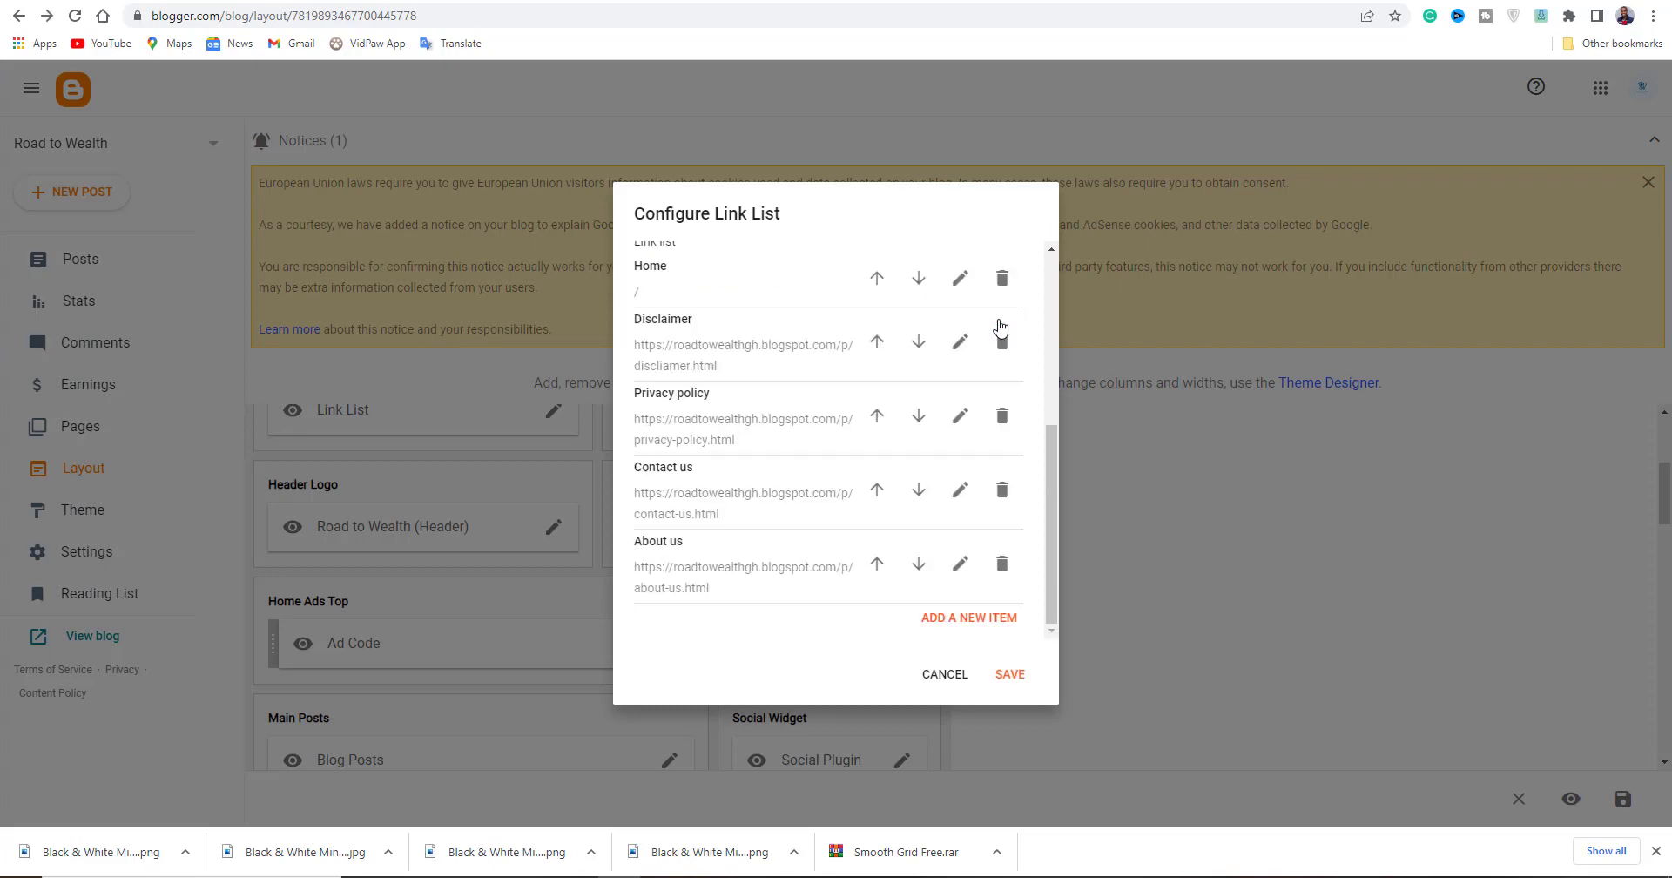
click(1010, 681)
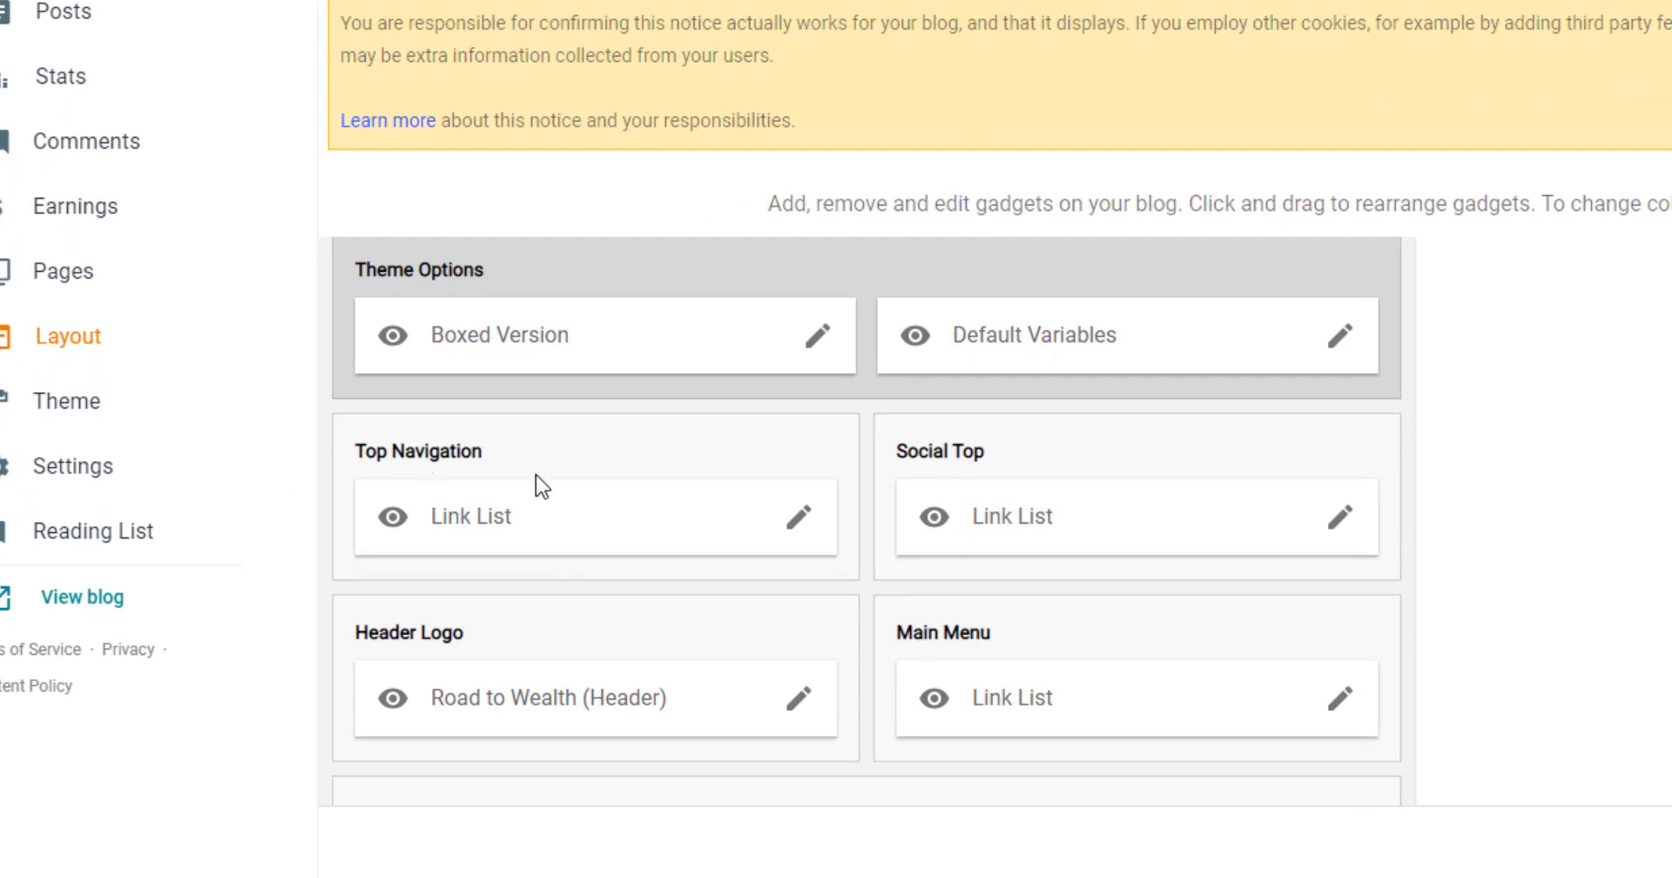
Check the blog's pages list, then start editing the About item in the Top Navigation link list.
click(100, 288)
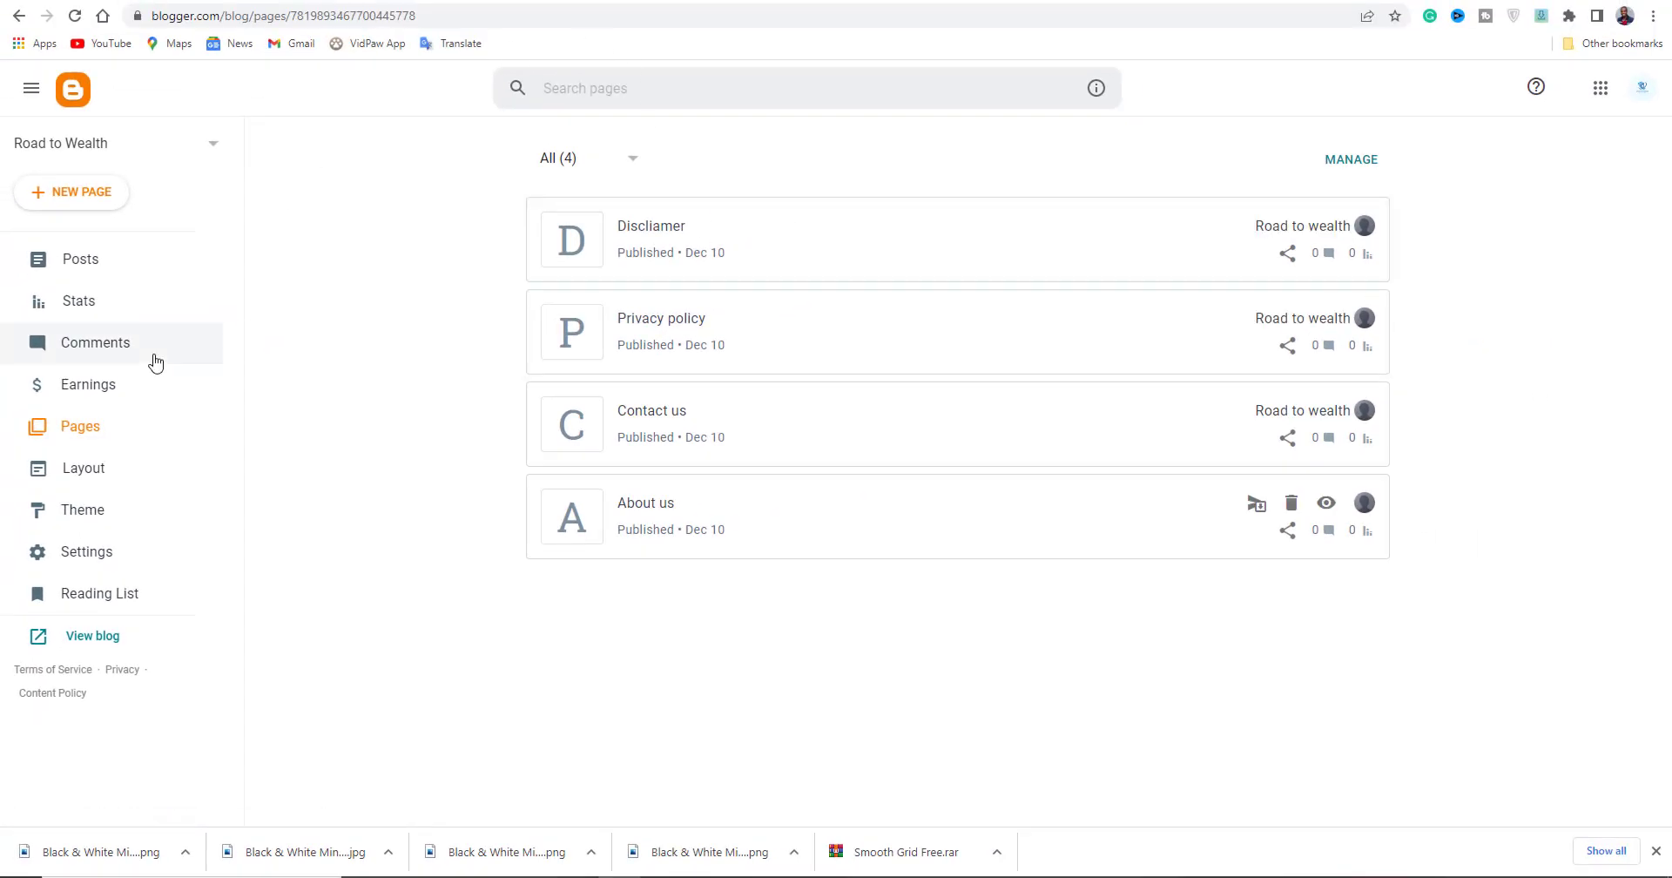
click(83, 467)
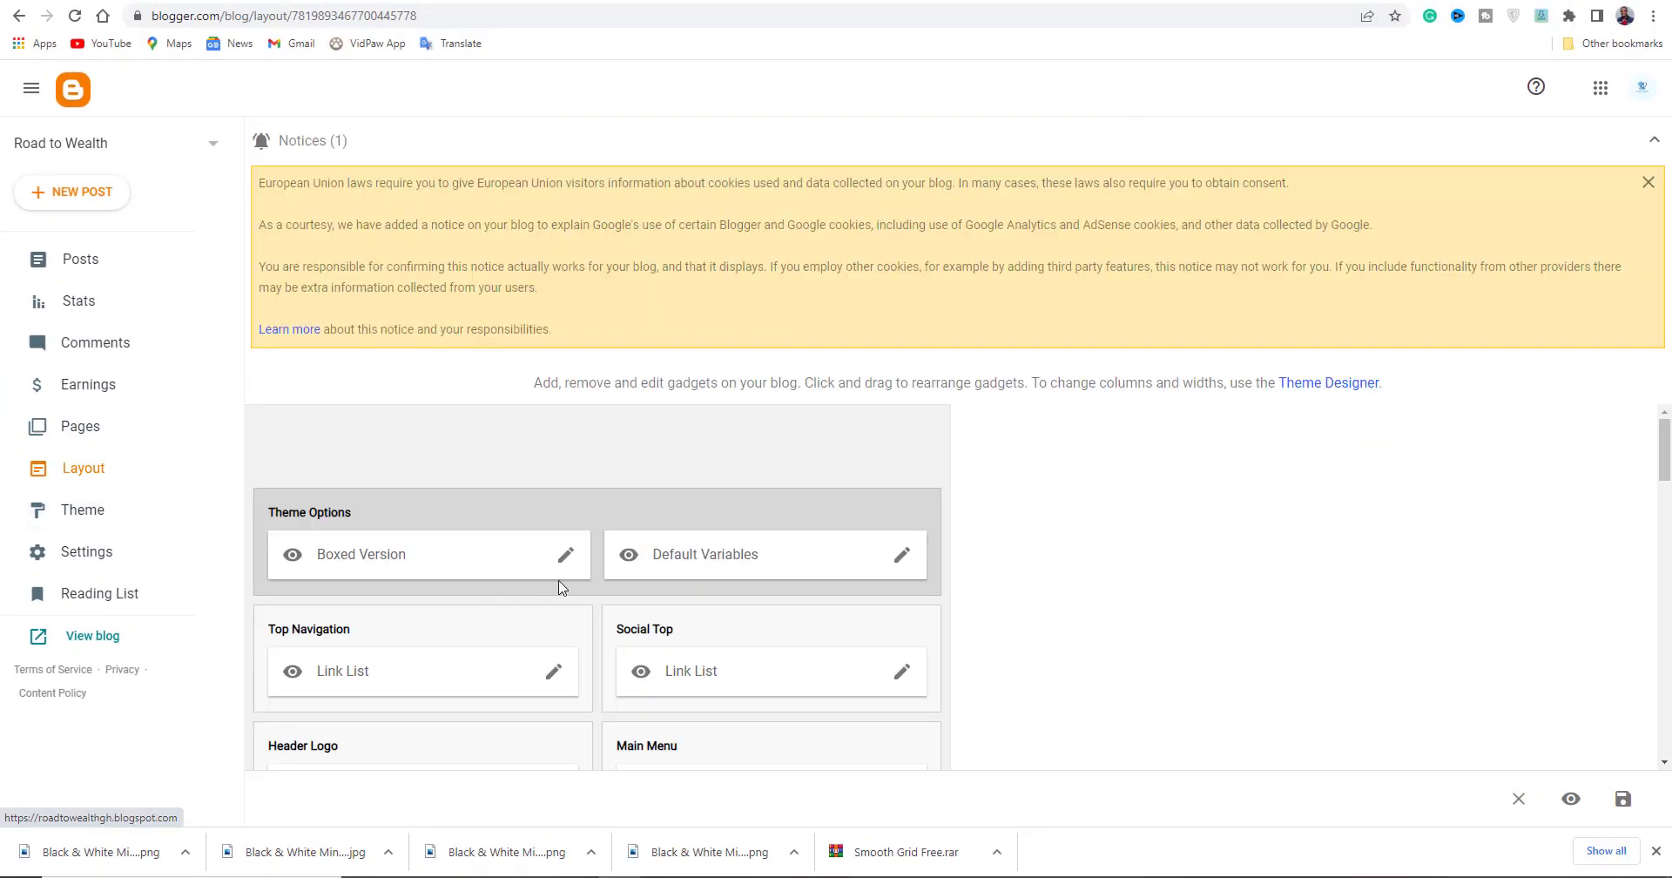
click(555, 672)
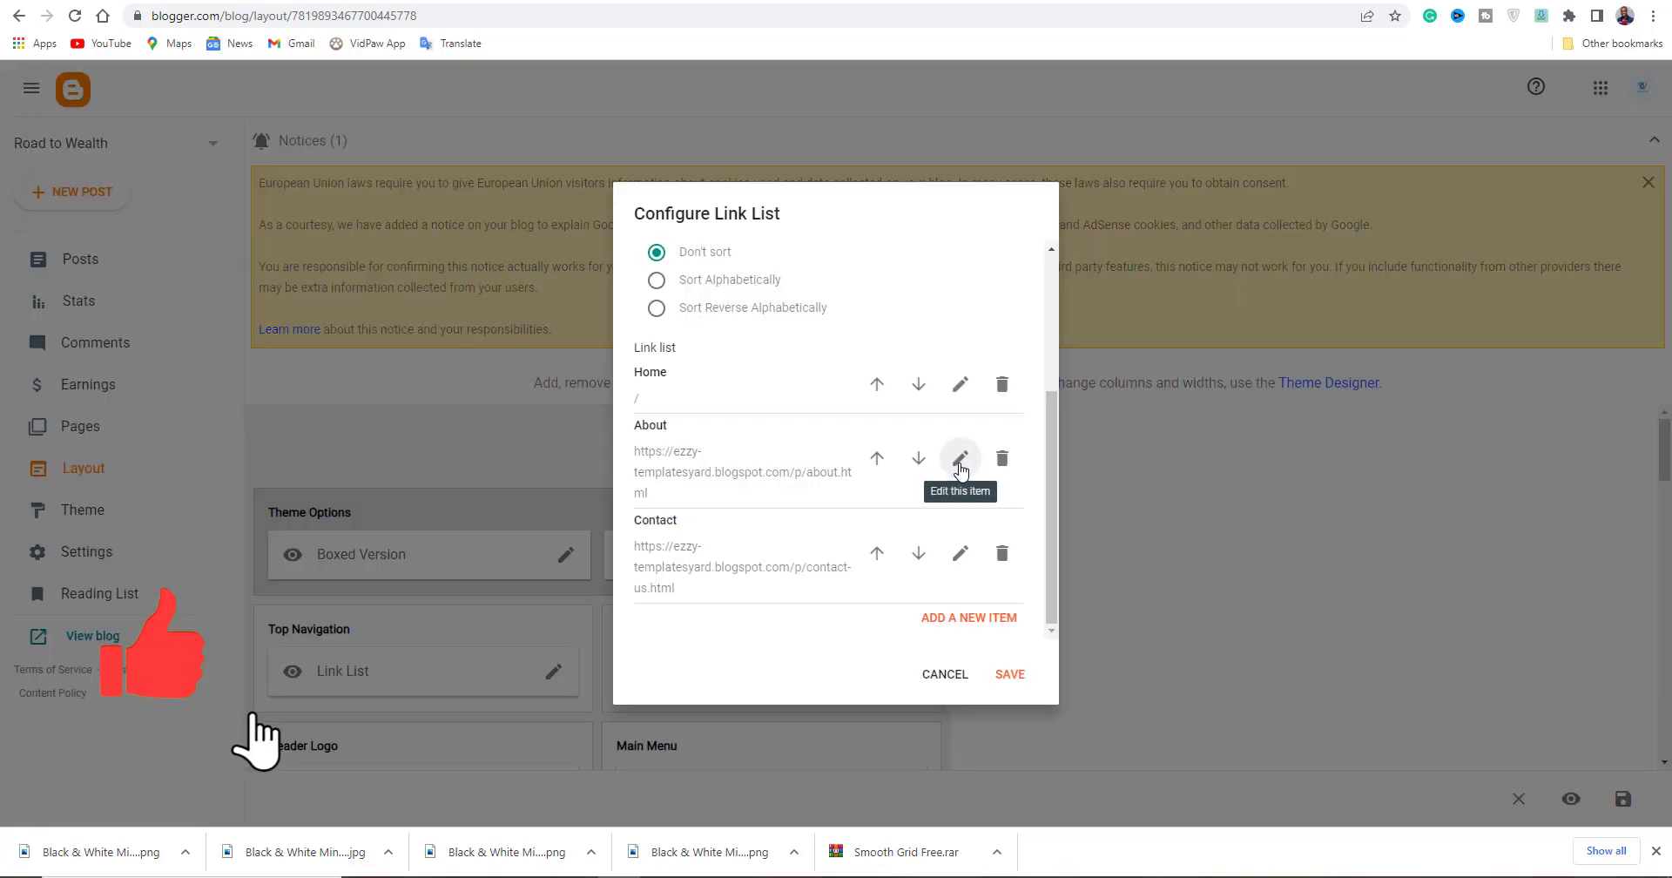
click(959, 461)
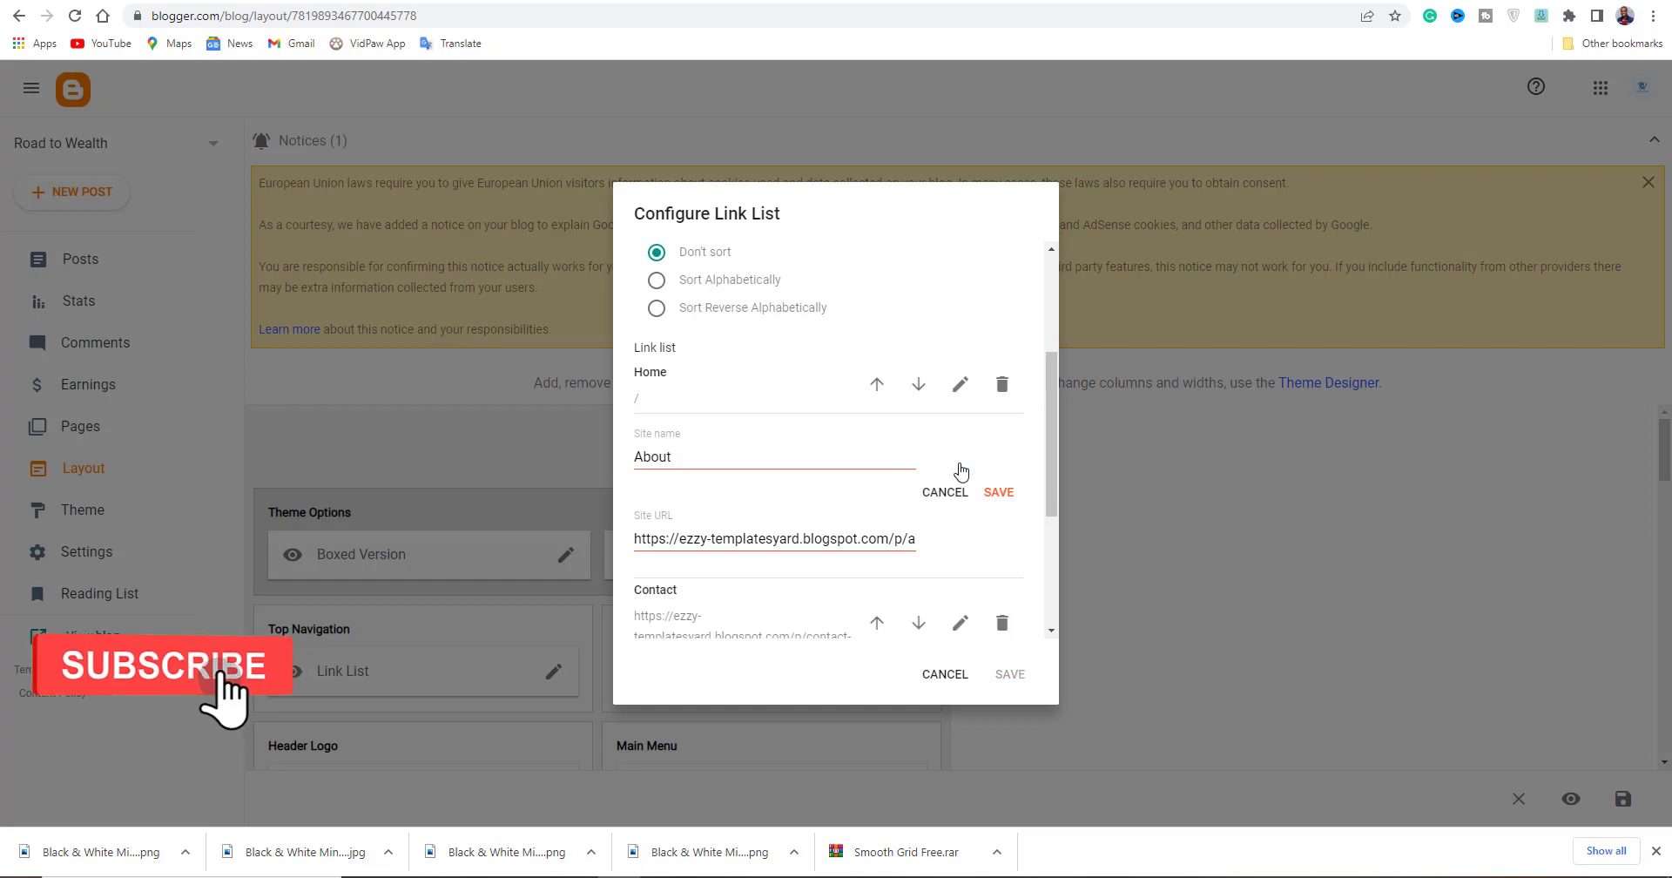
Point the About link to the blog's About us page URL and save the updated navigation list.
triple_click(688, 538)
key(BackSpace)
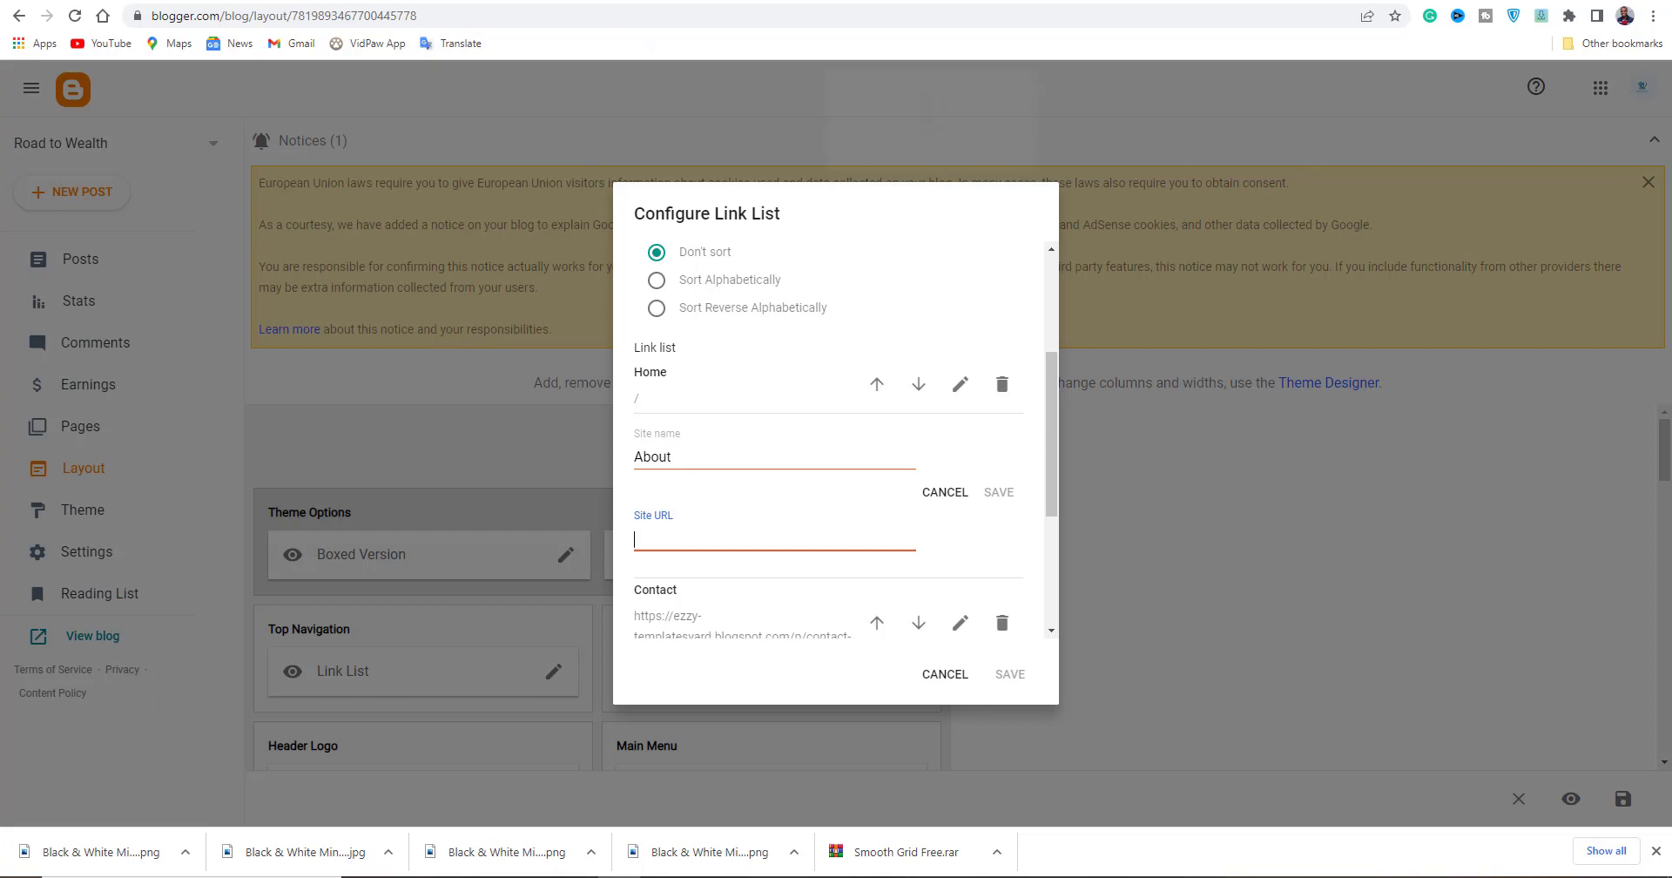
key(alt+Tab)
click(459, 14)
right_click(461, 12)
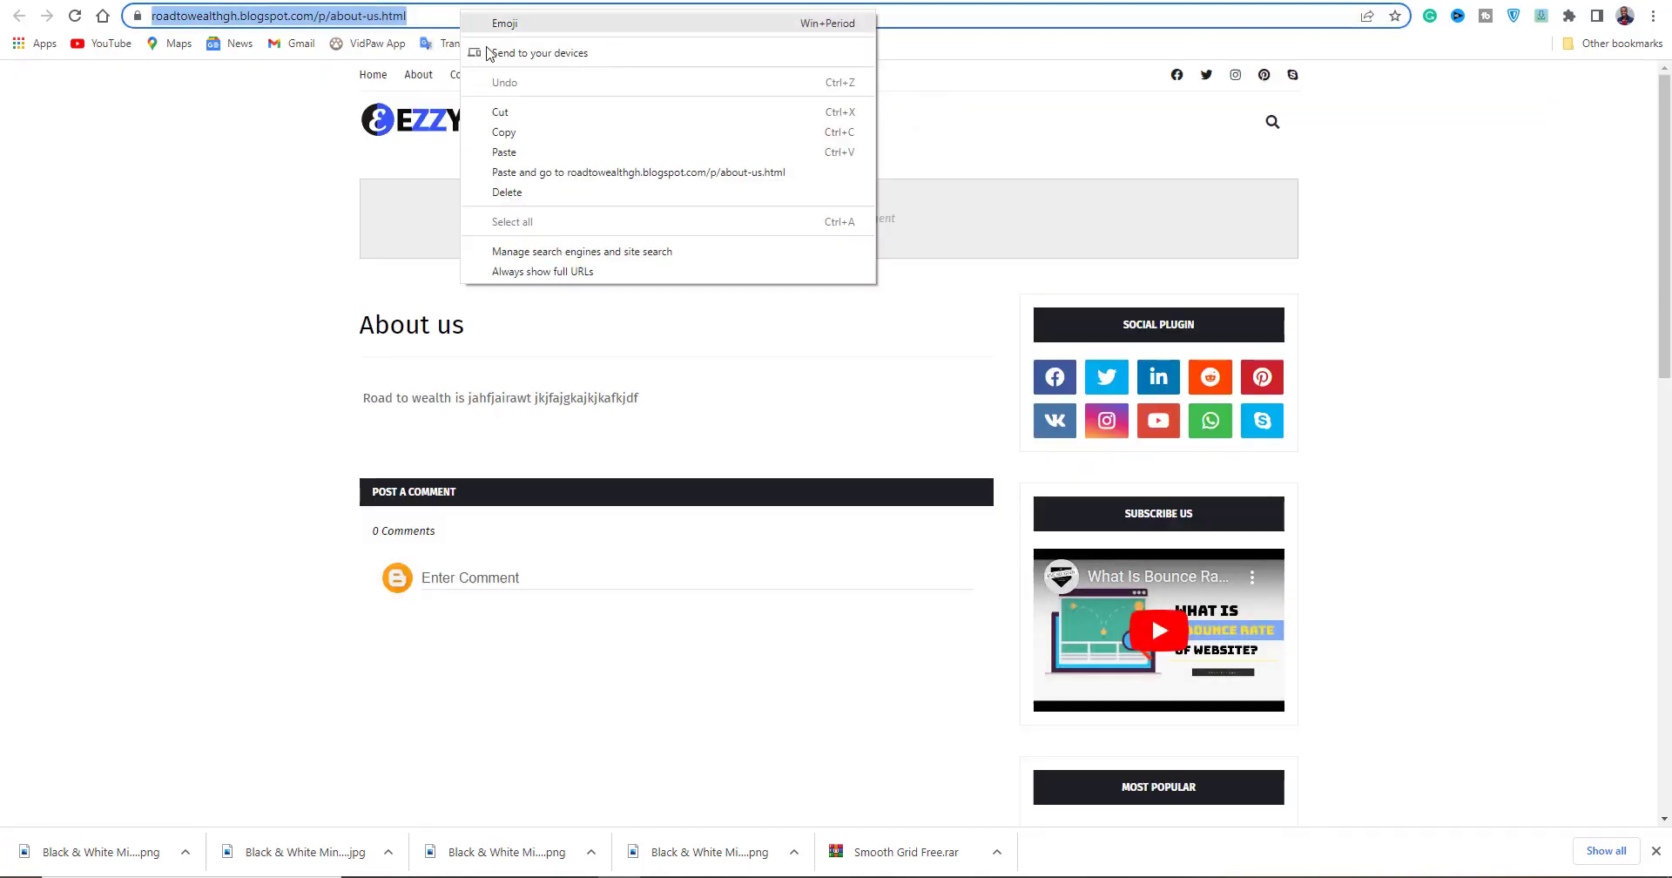
click(503, 133)
key(alt+Tab)
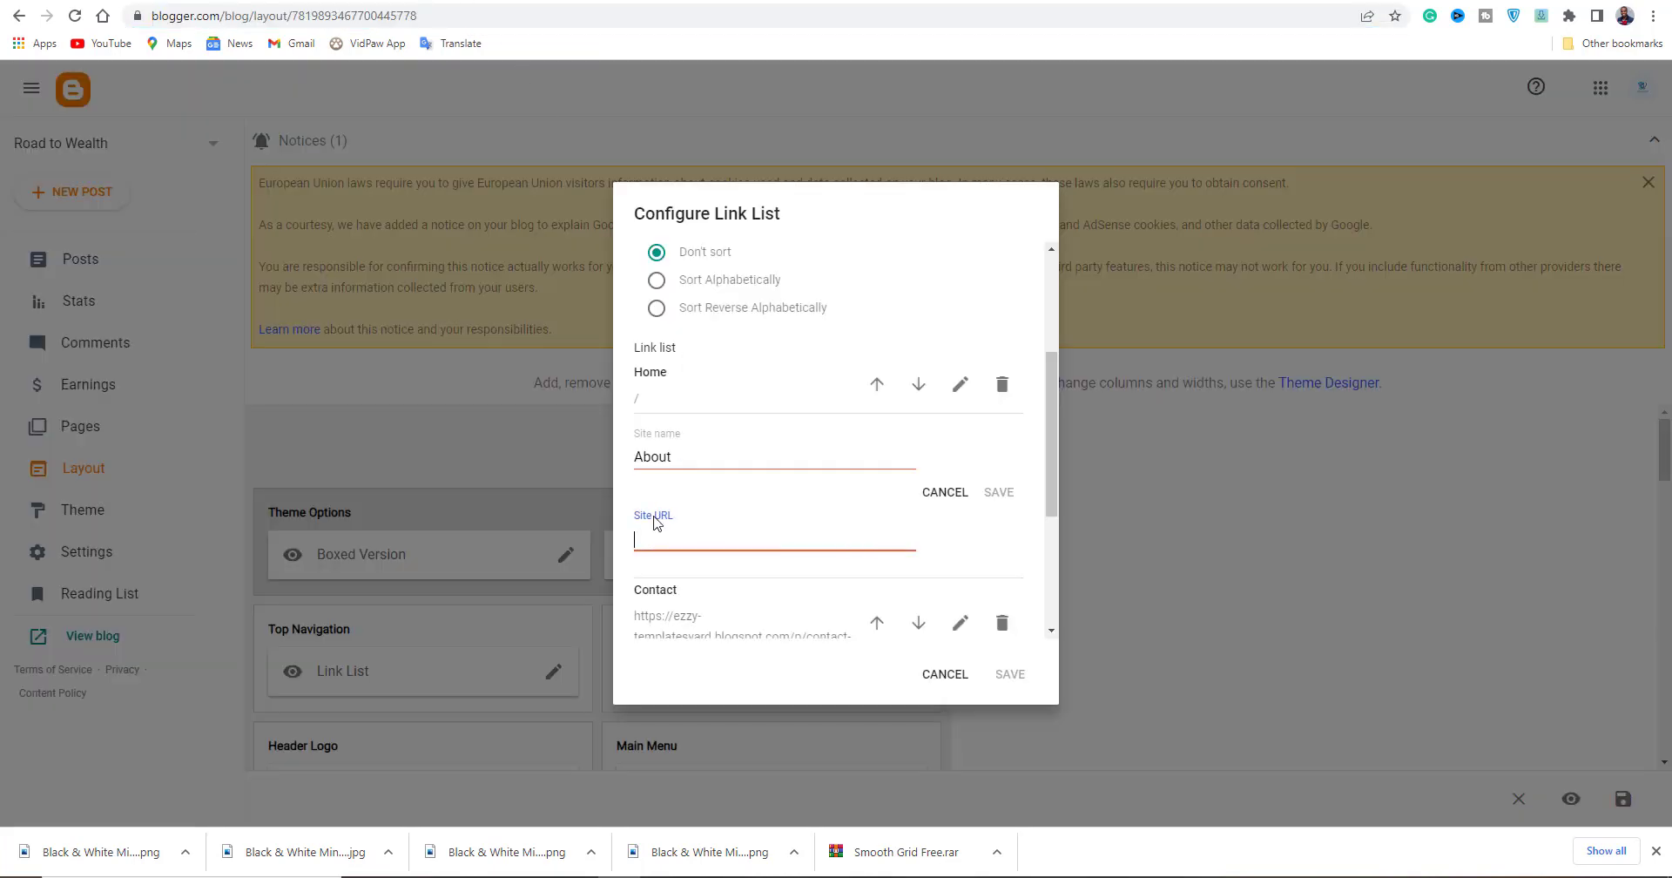
key(ctrl+v)
click(998, 492)
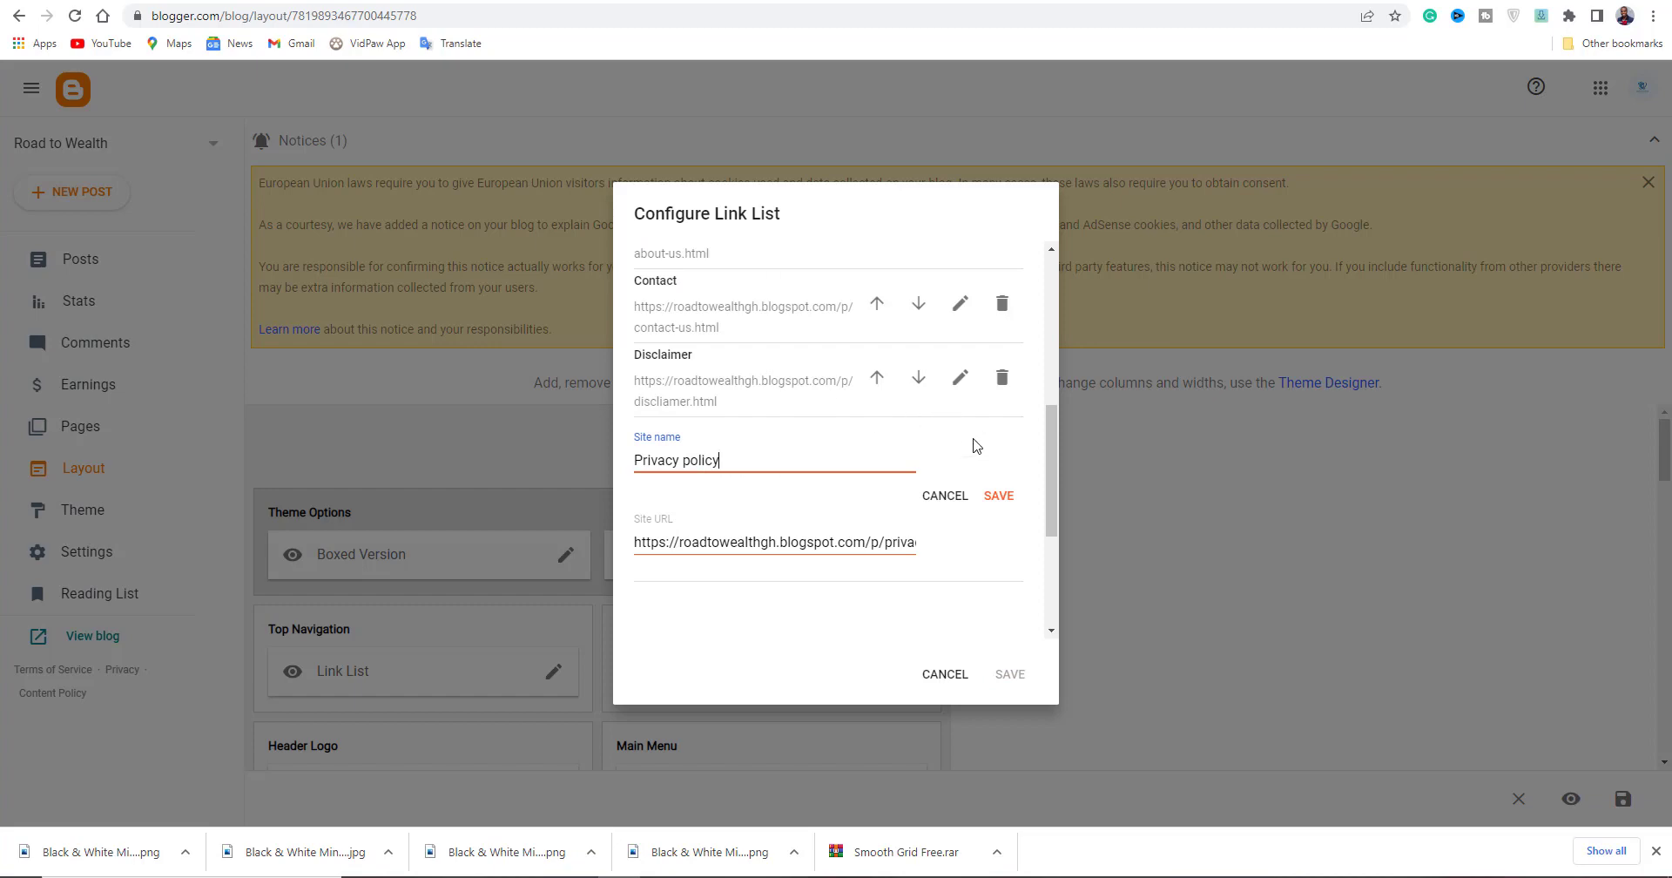
click(999, 496)
click(1009, 676)
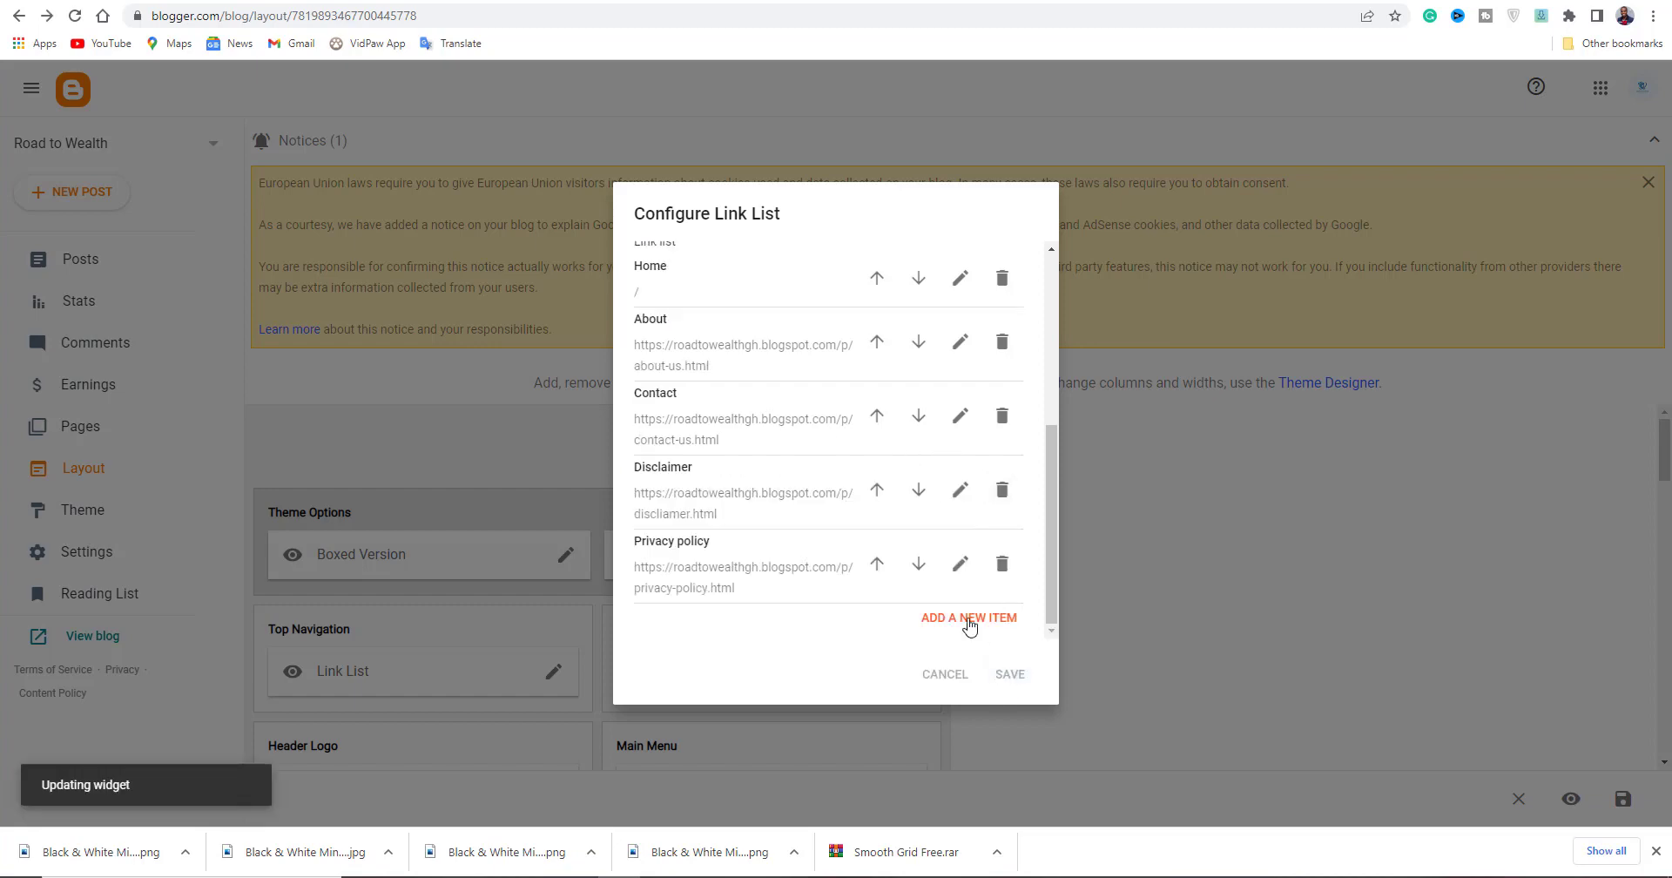
Open the Disclaimer page from the live blog's top links, then go back to Layout.
click(77, 17)
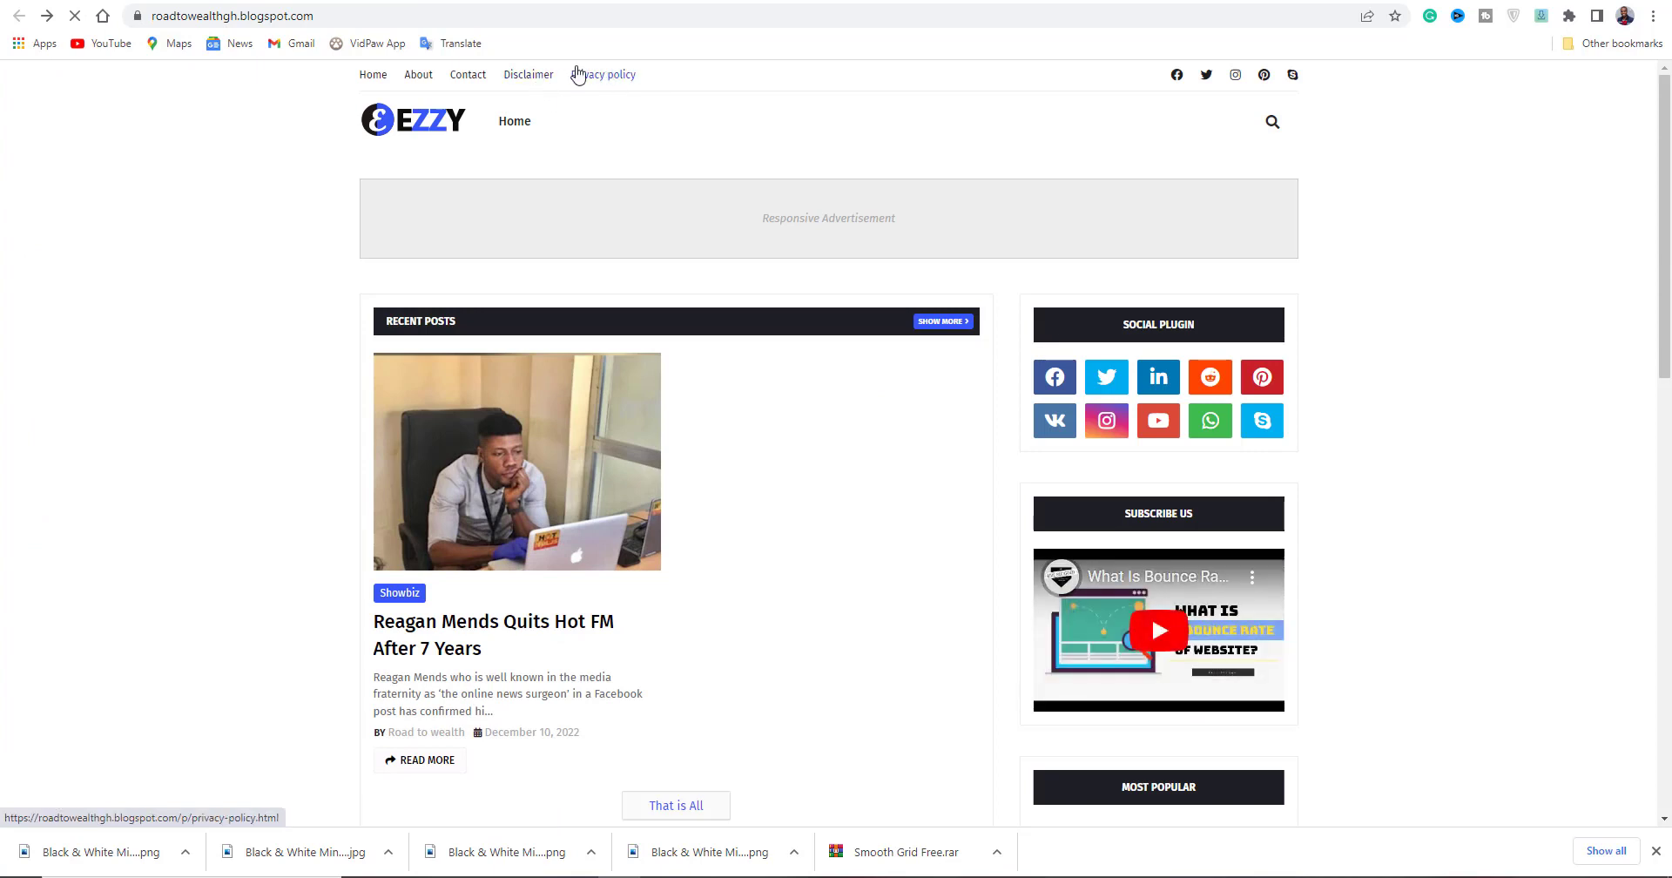
click(503, 76)
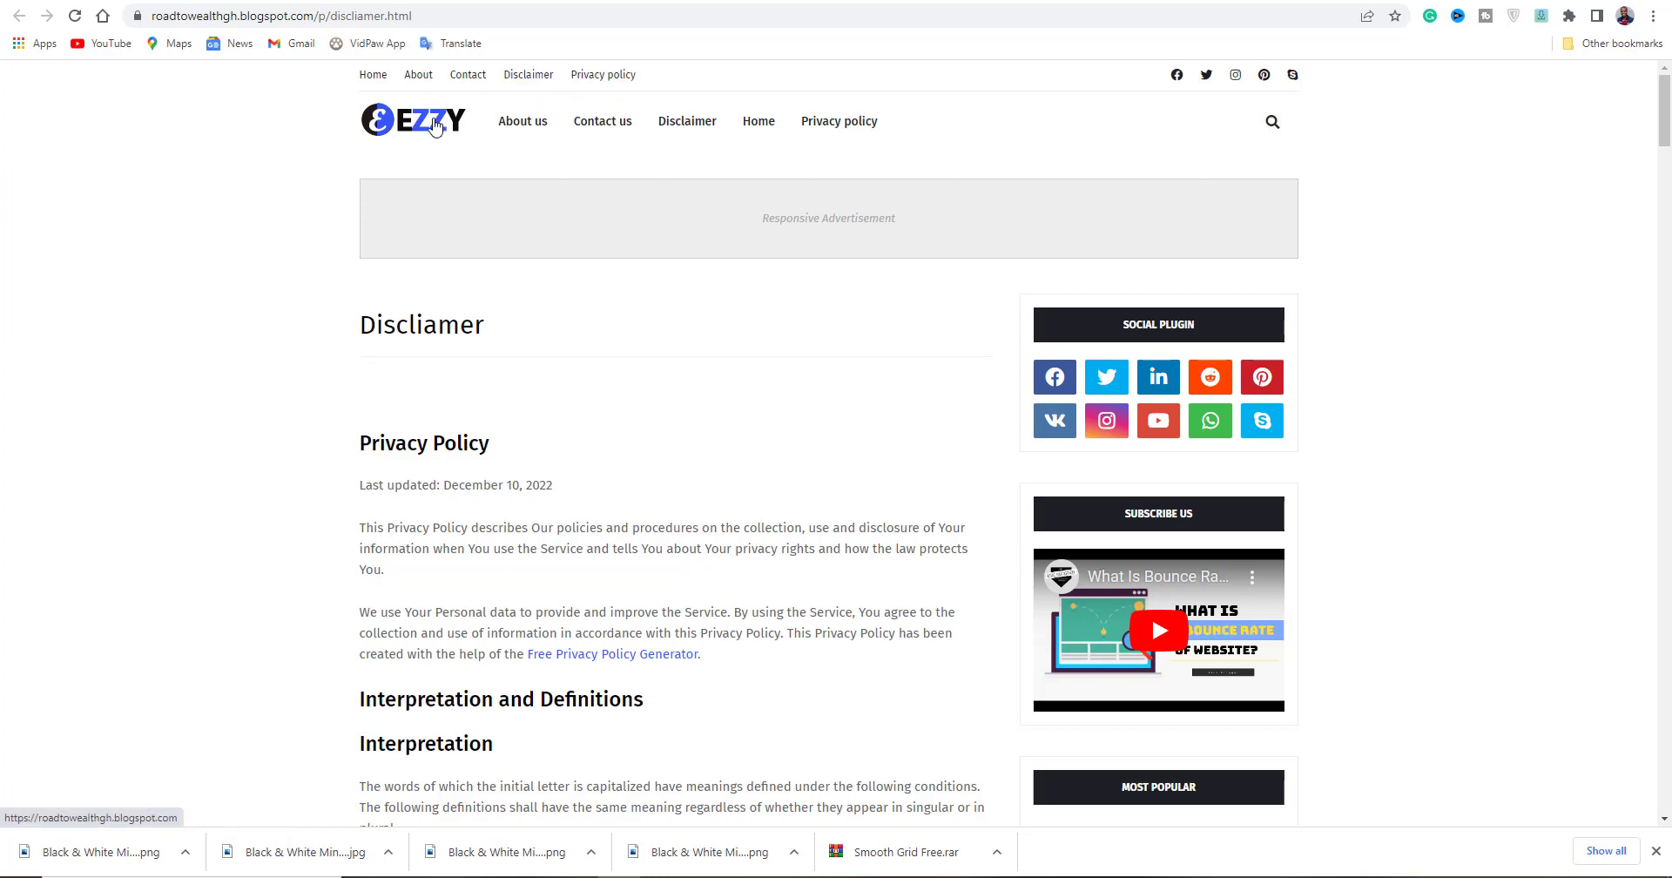
key(alt+Left)
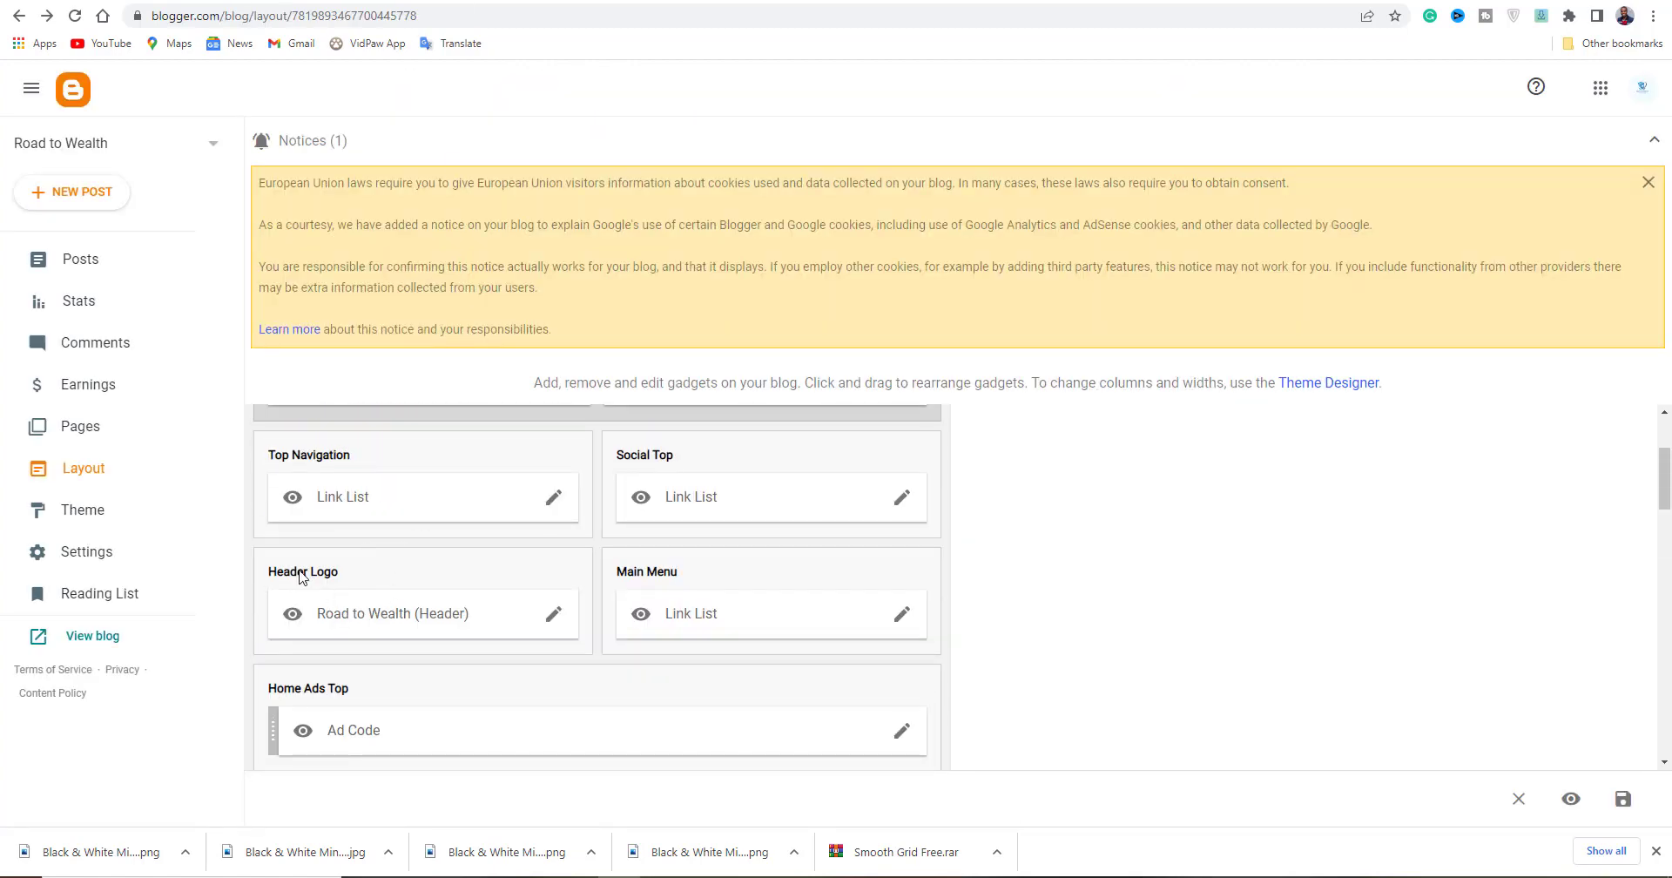
Upload a logo PNG from the computer as the header image, save it, and reload the blog.
click(554, 615)
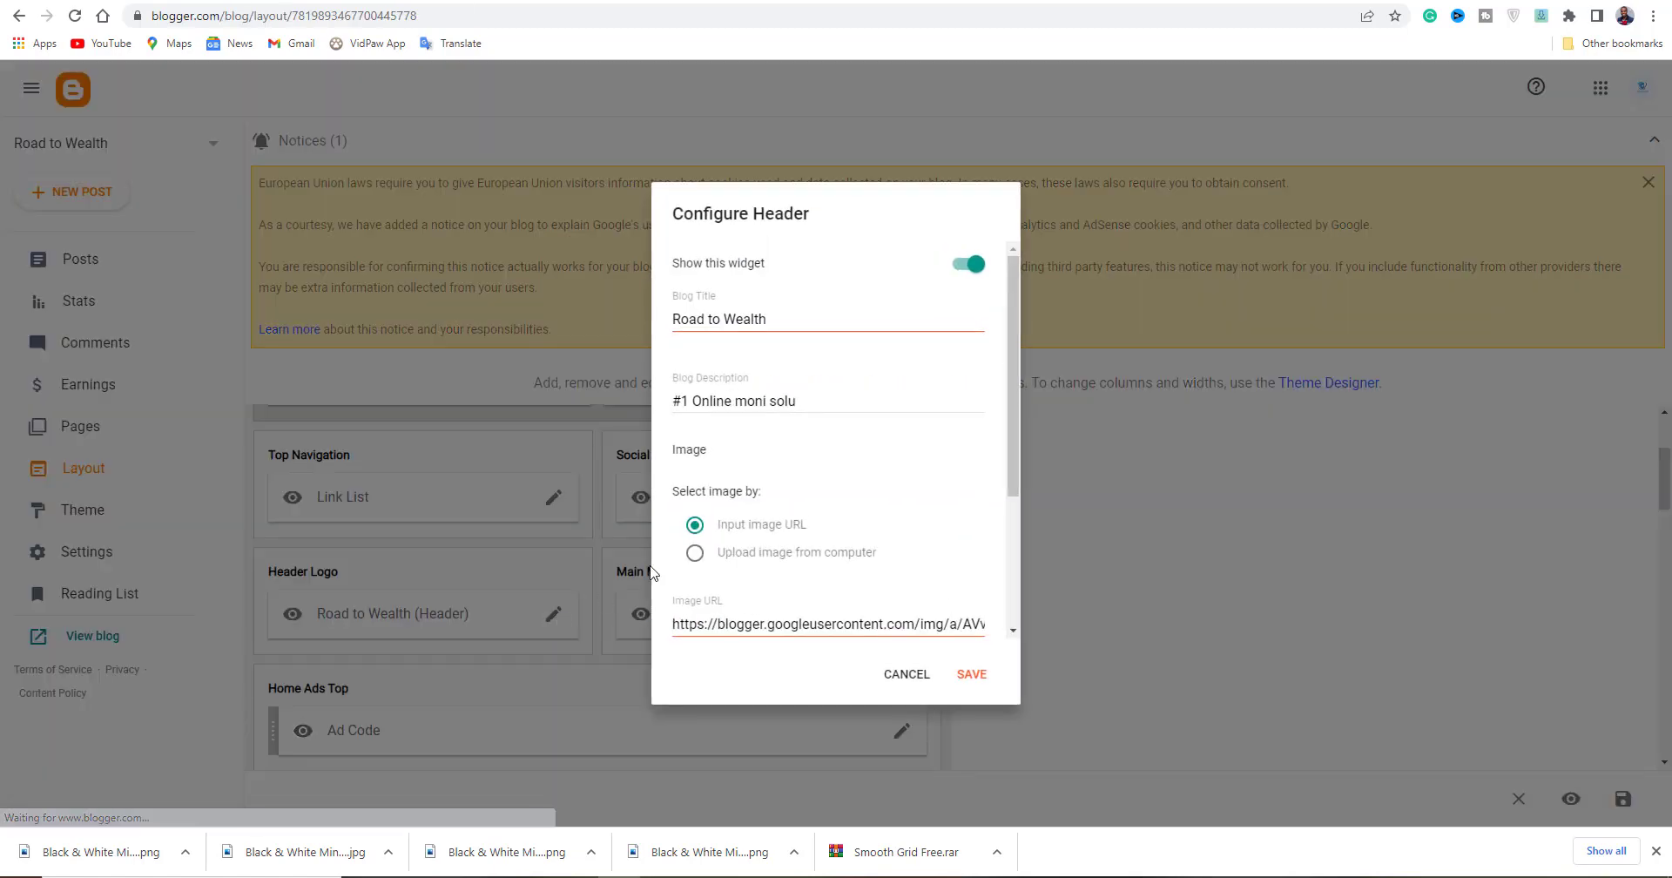
scroll(752, 493, down, 1)
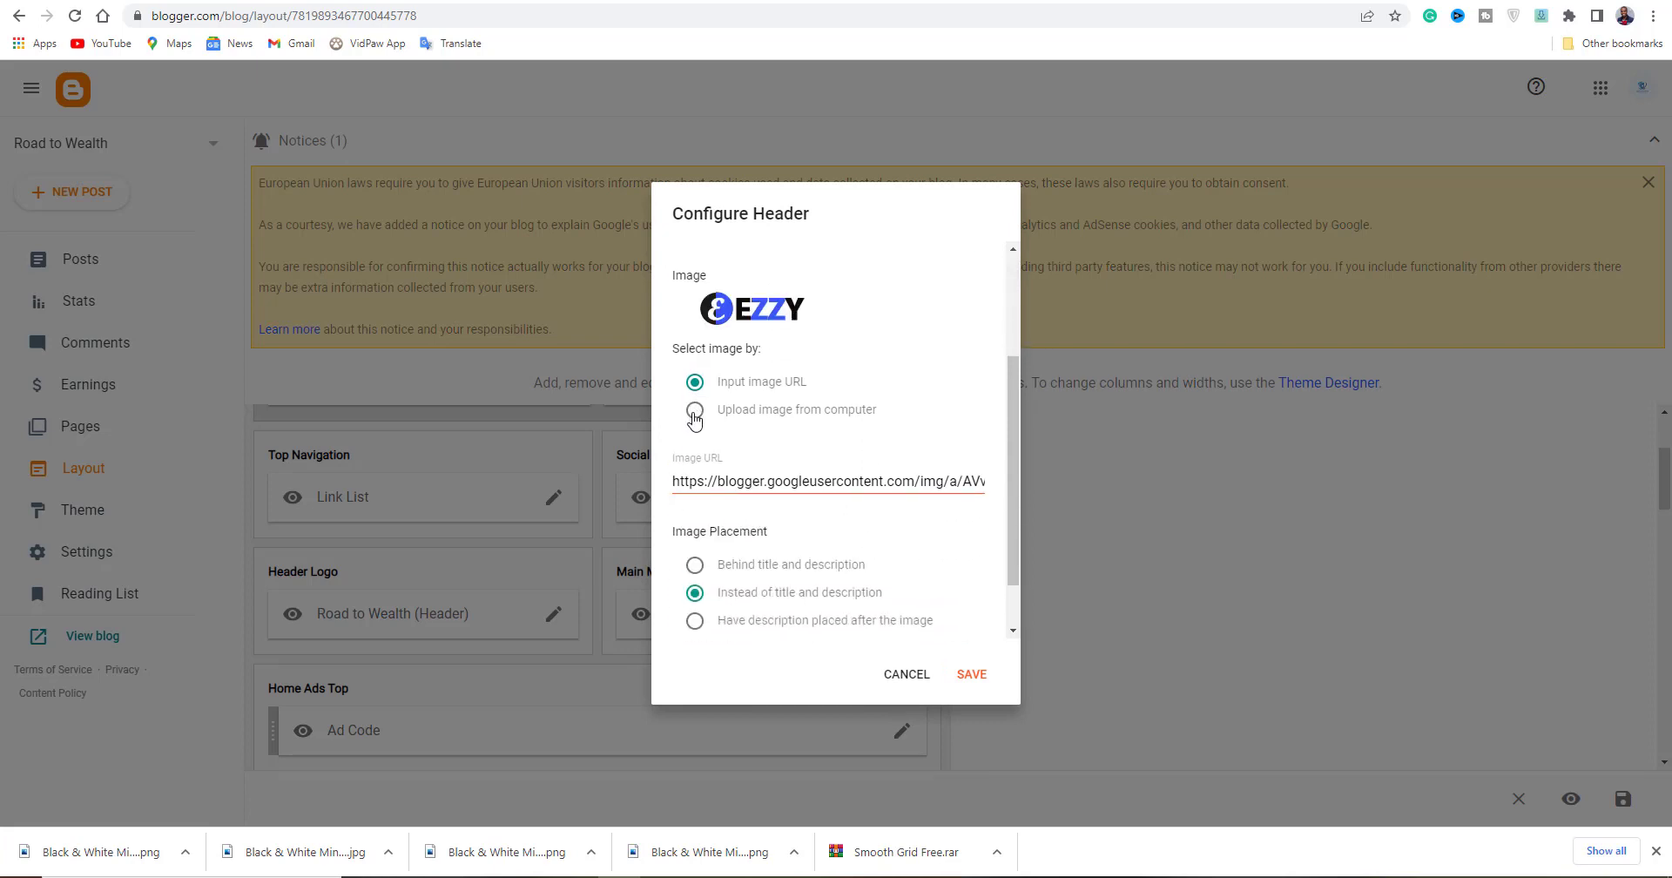
click(694, 421)
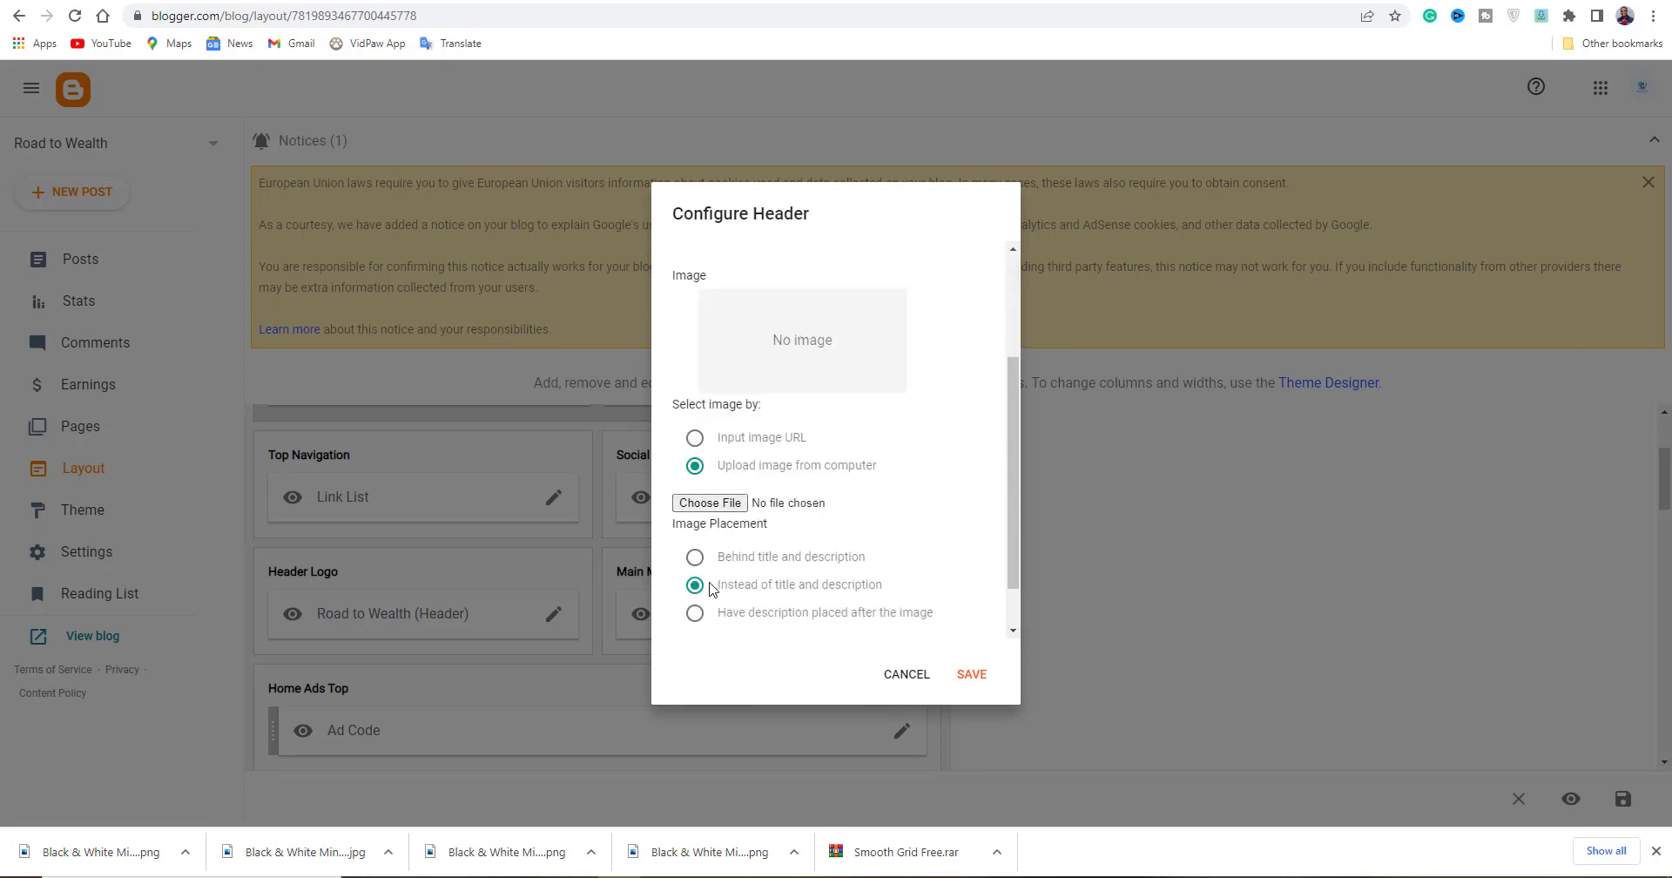
click(708, 505)
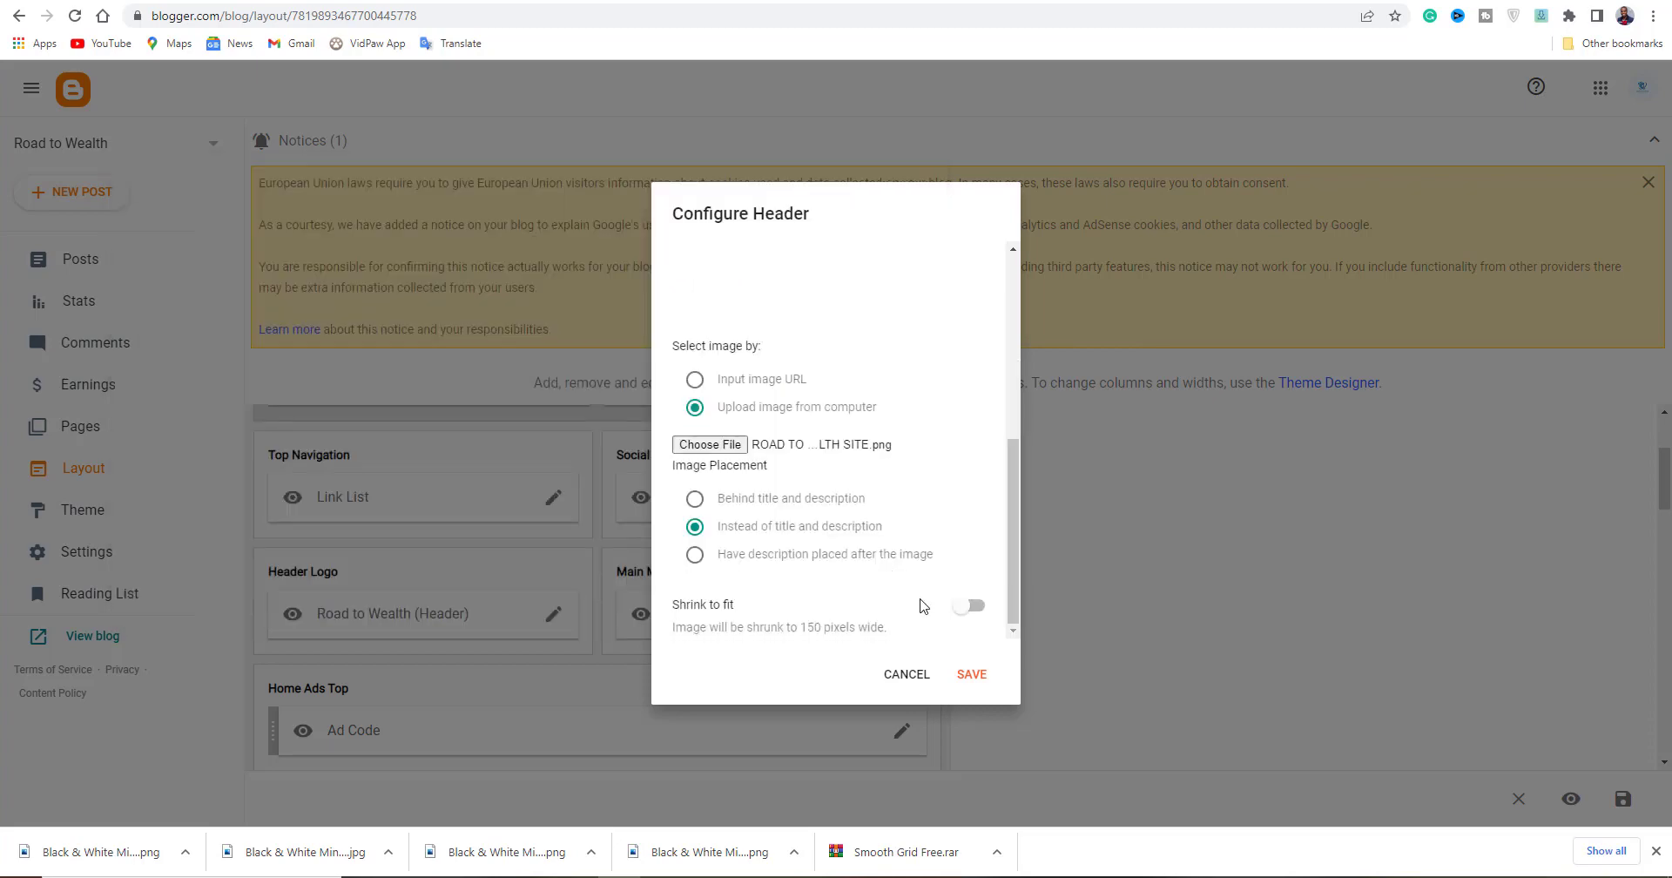
click(969, 675)
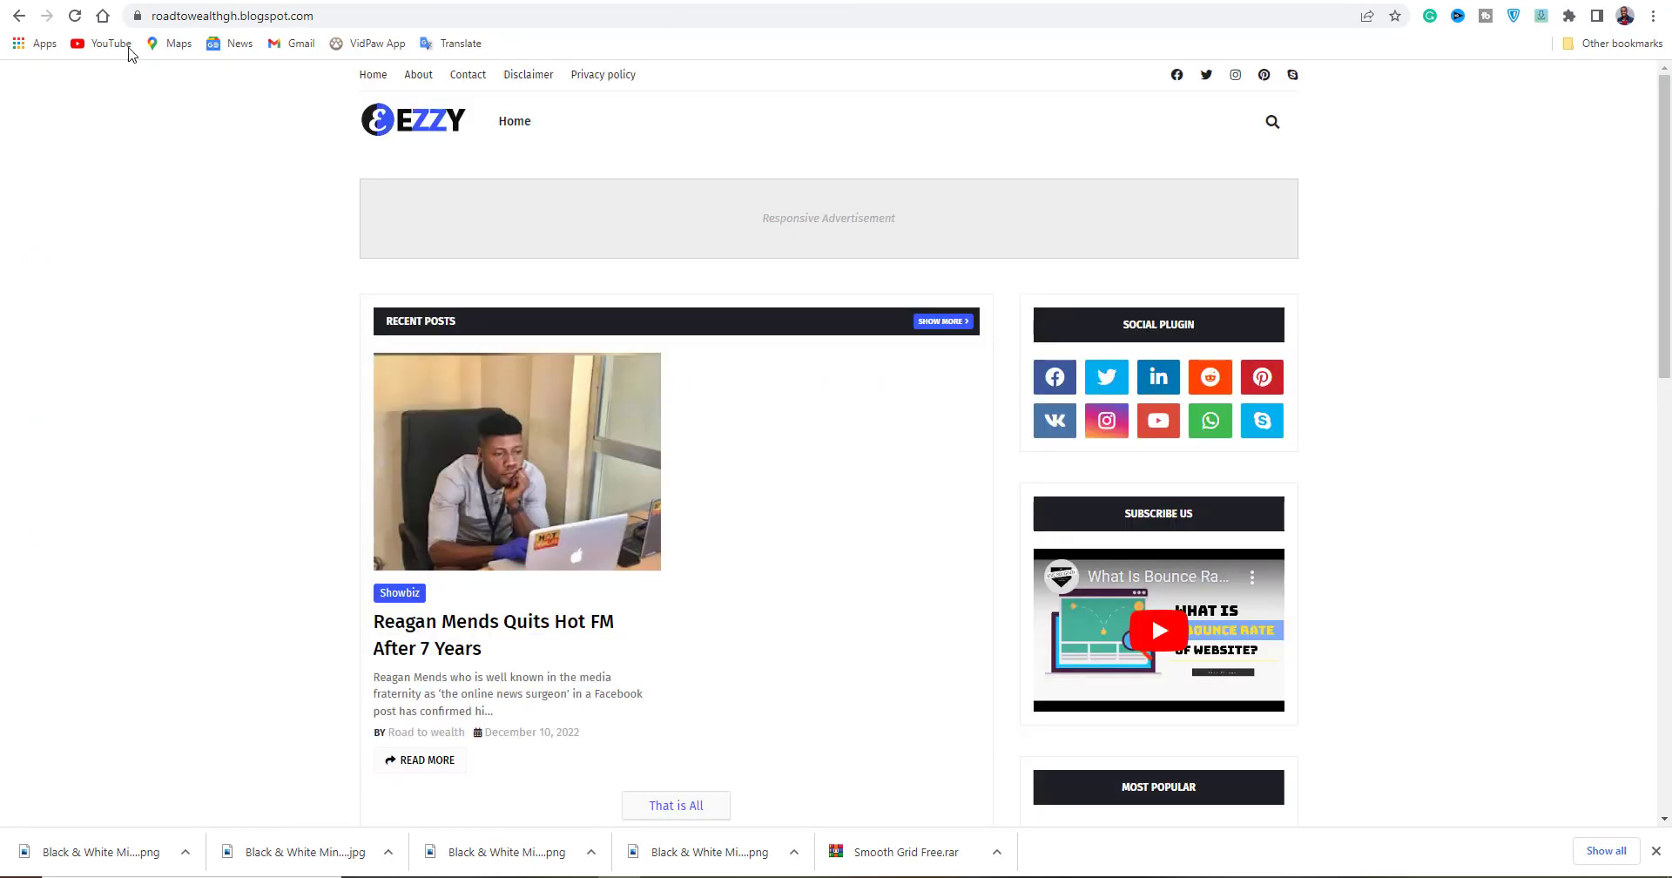
key(F5)
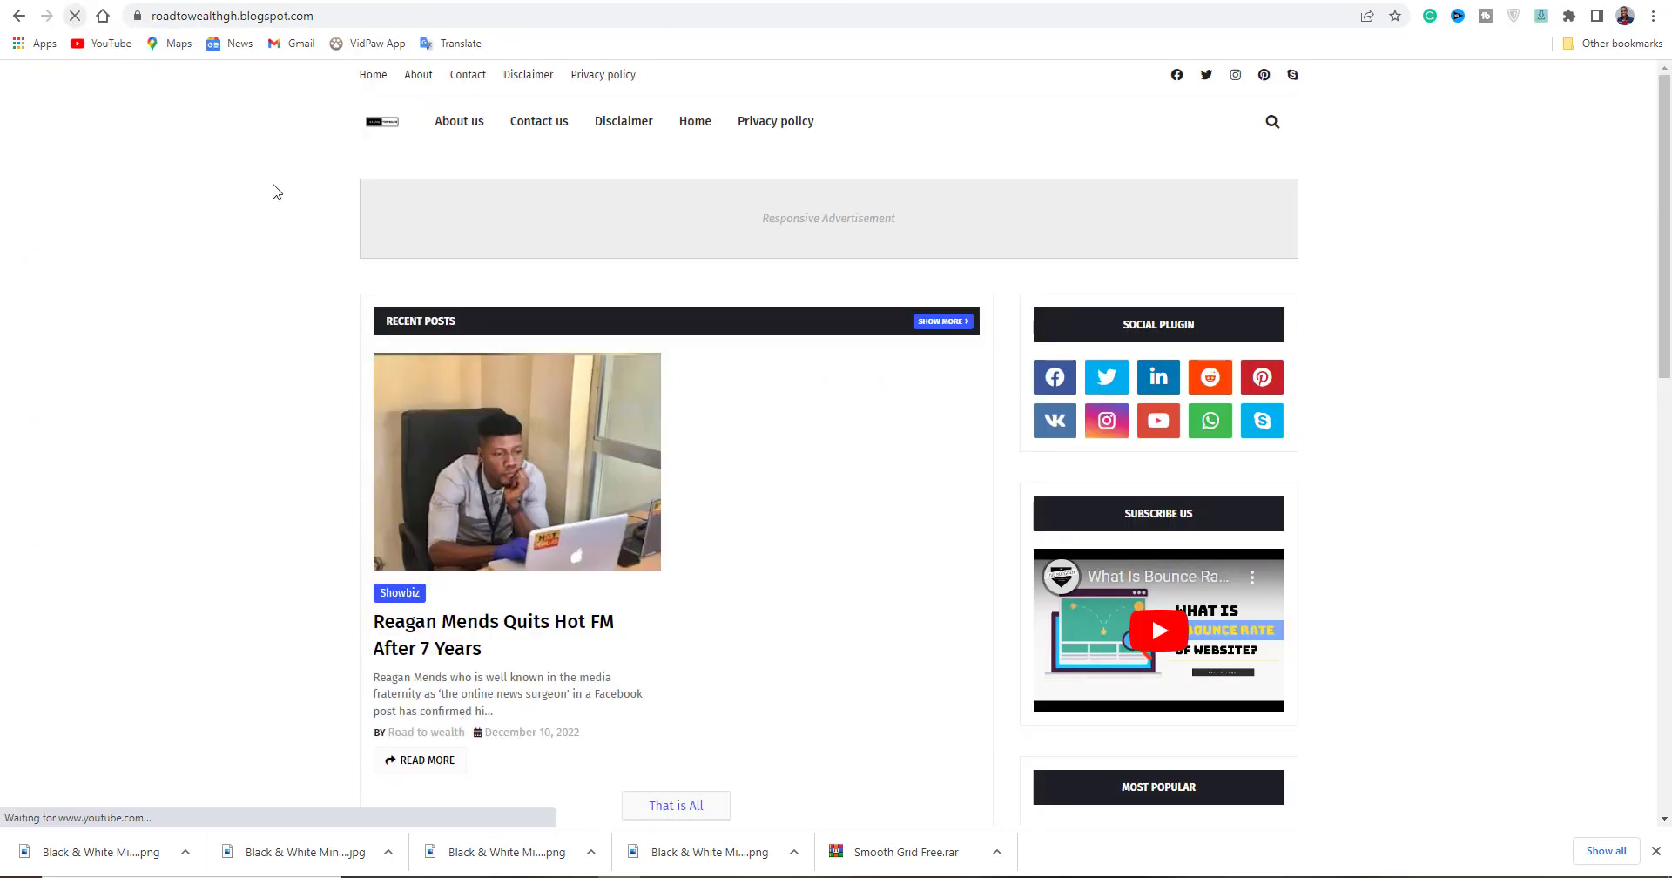
Scroll the Layout page to the Sidebar Right gadgets such as Subscribe Us and Most Popular.
scroll(840, 502, up, 2)
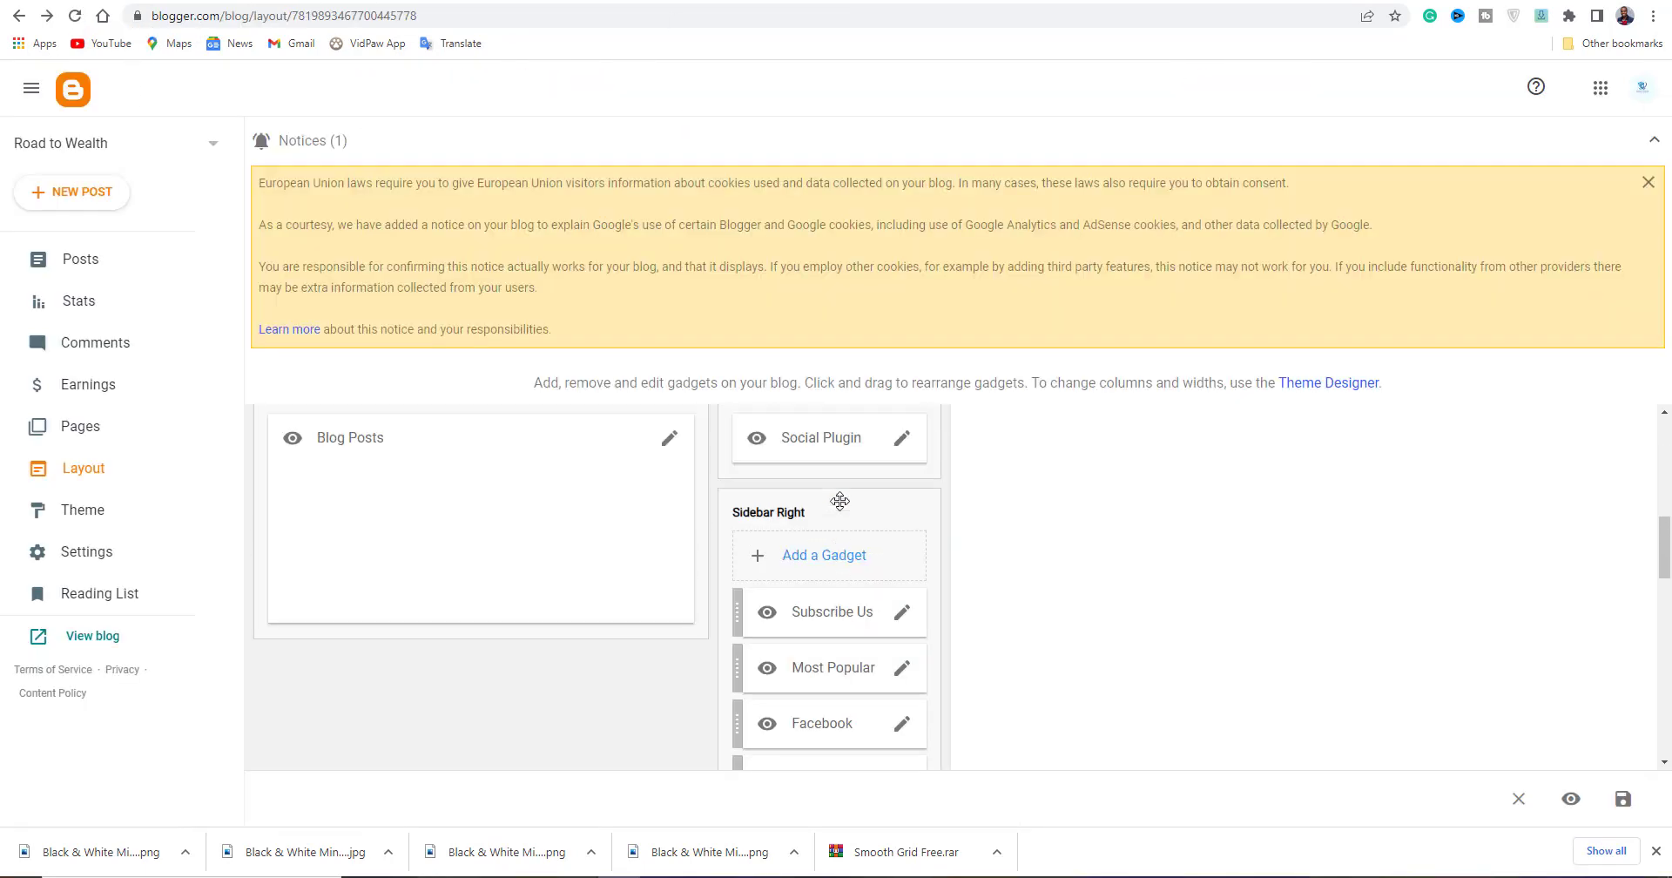
scroll(791, 622, down, 6)
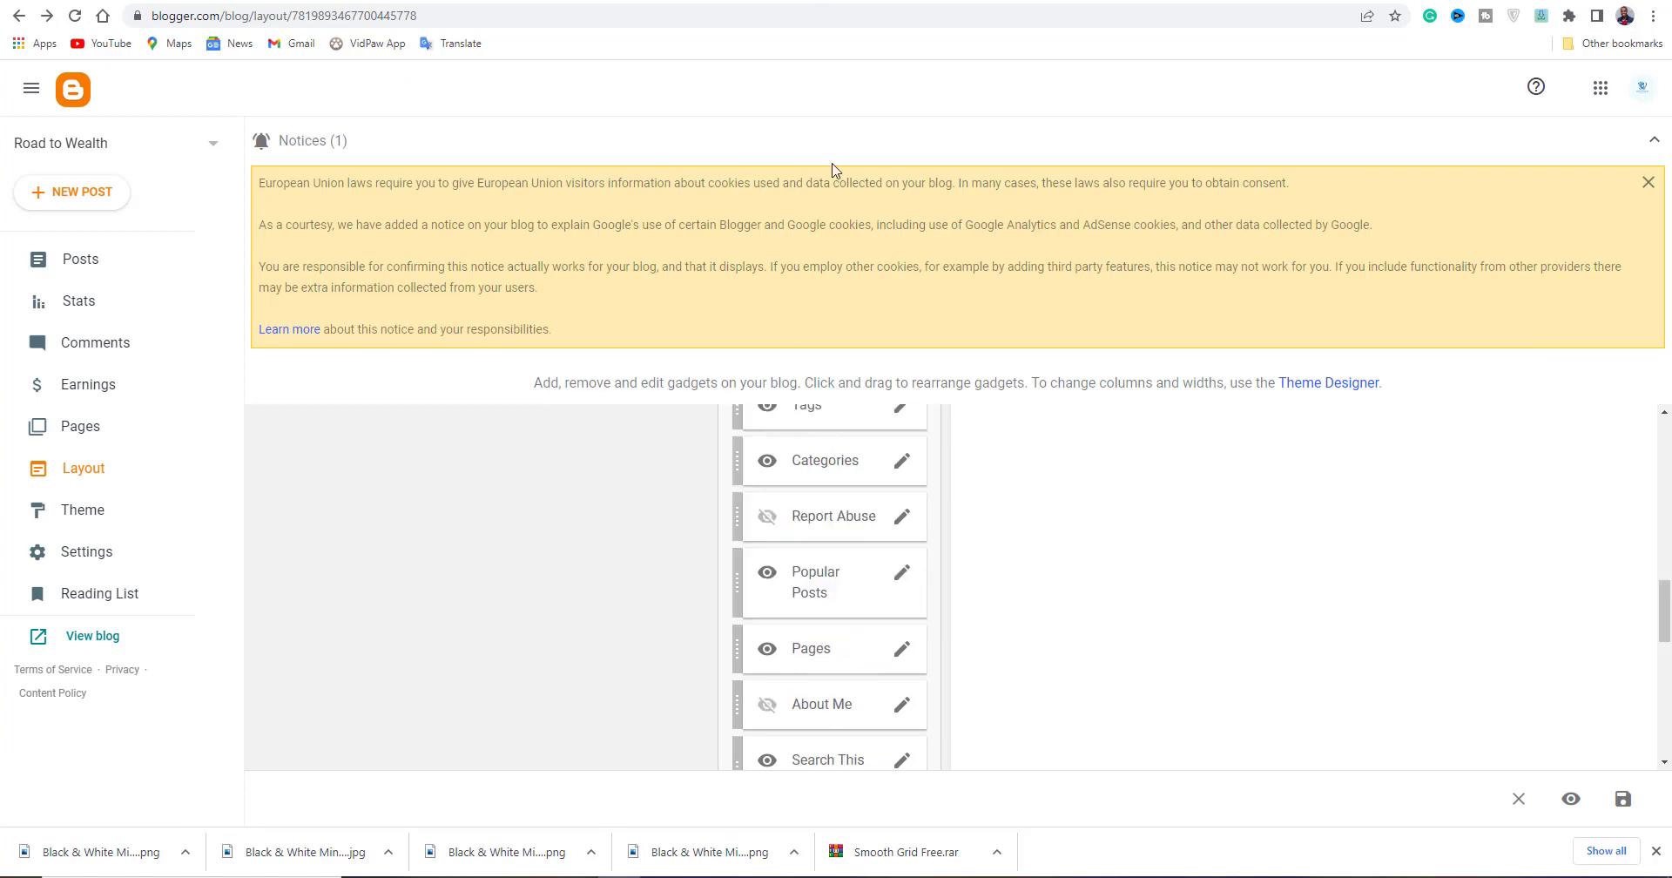
scroll(789, 592, up, 4)
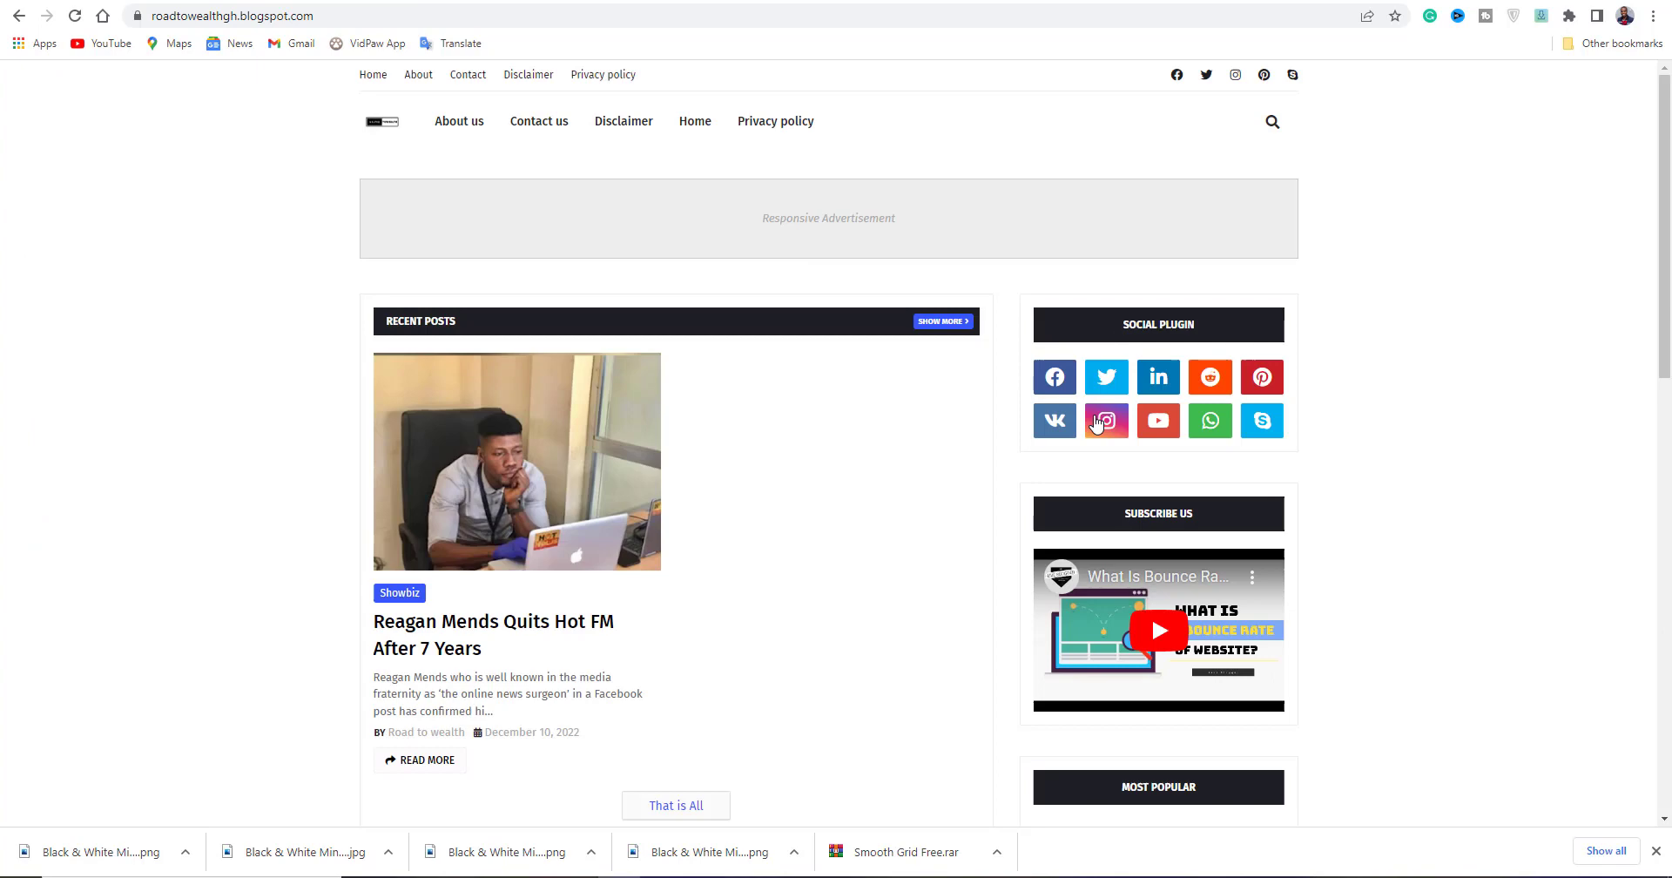
scroll(1096, 422, down, 10)
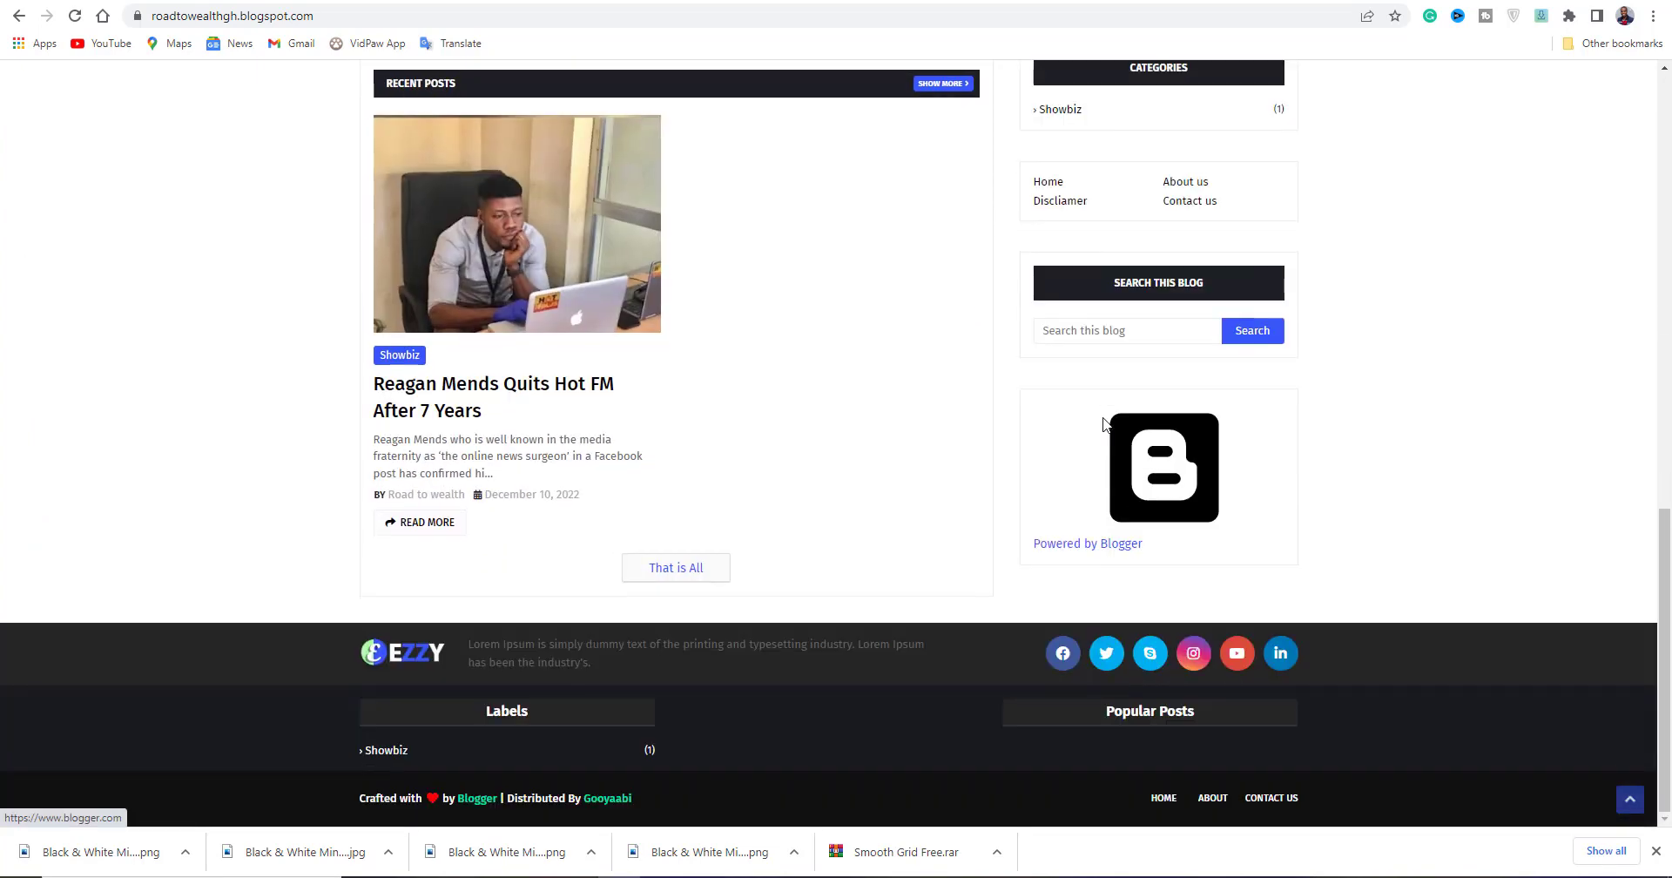
scroll(1174, 535, up, 8)
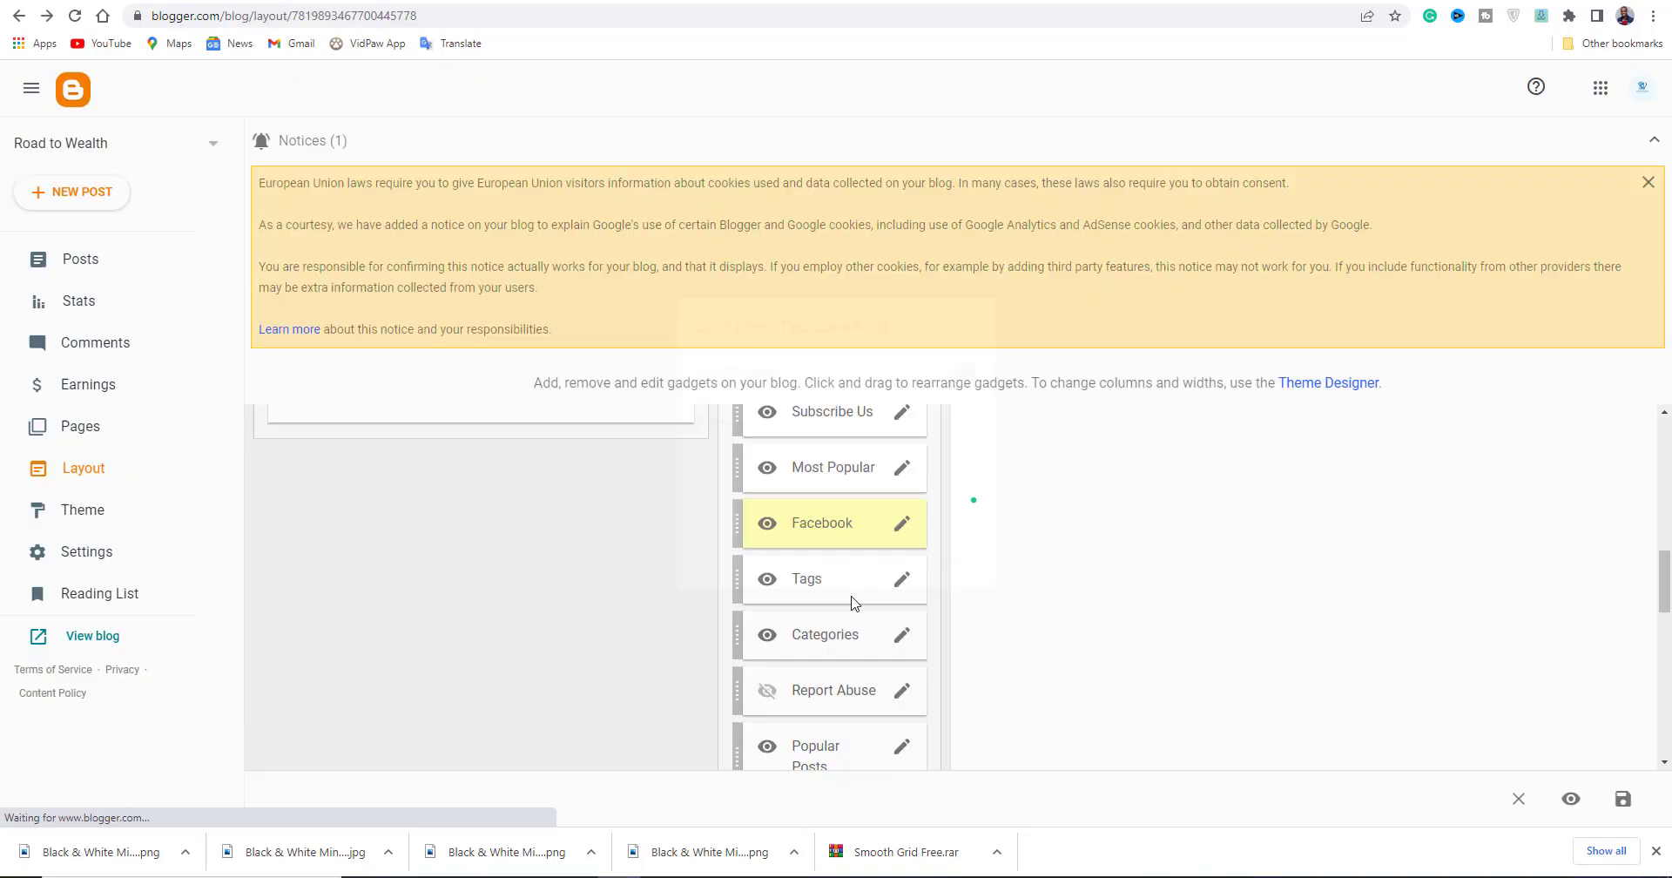
scroll(852, 599, down, 3)
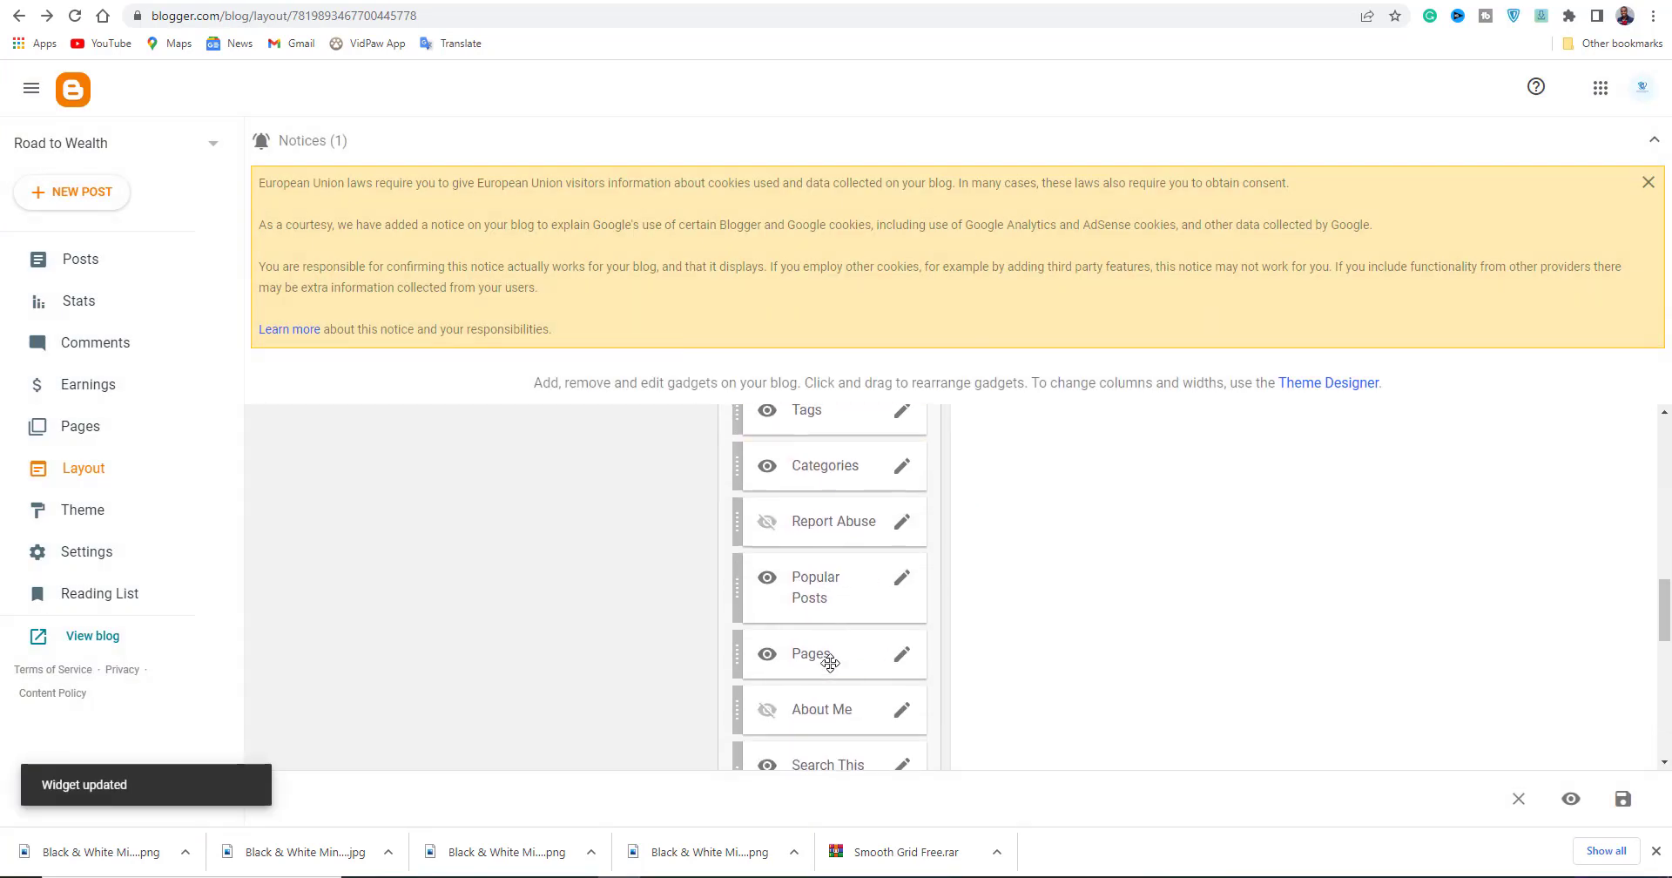
scroll(830, 663, up, 1)
scroll(837, 566, down, 3)
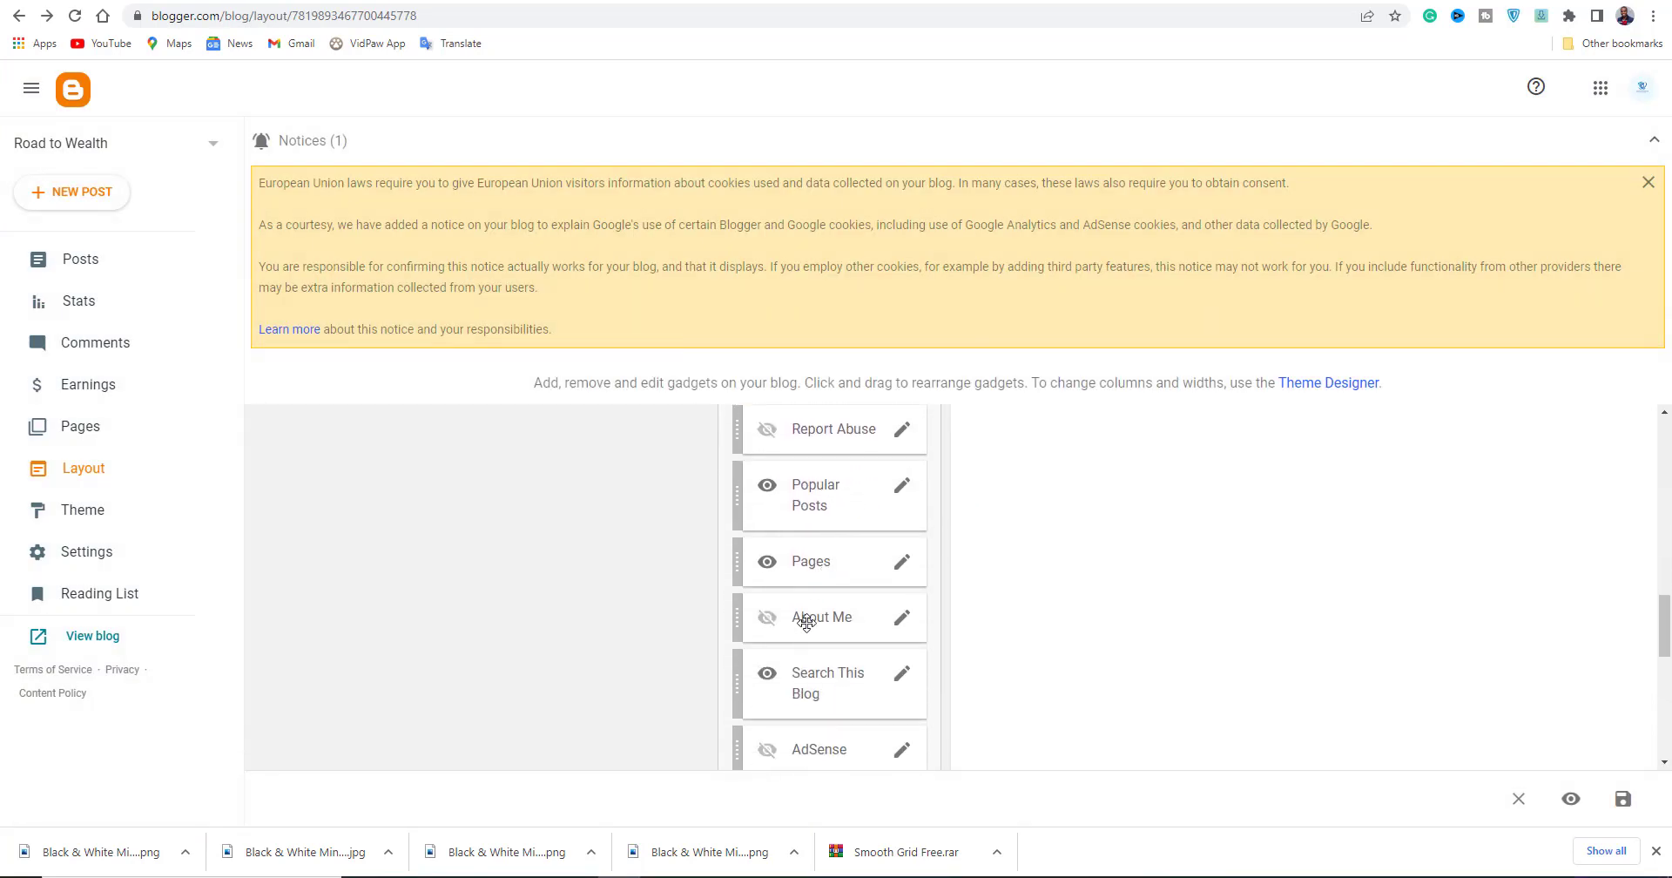
scroll(807, 620, down, 4)
scroll(795, 649, up, 7)
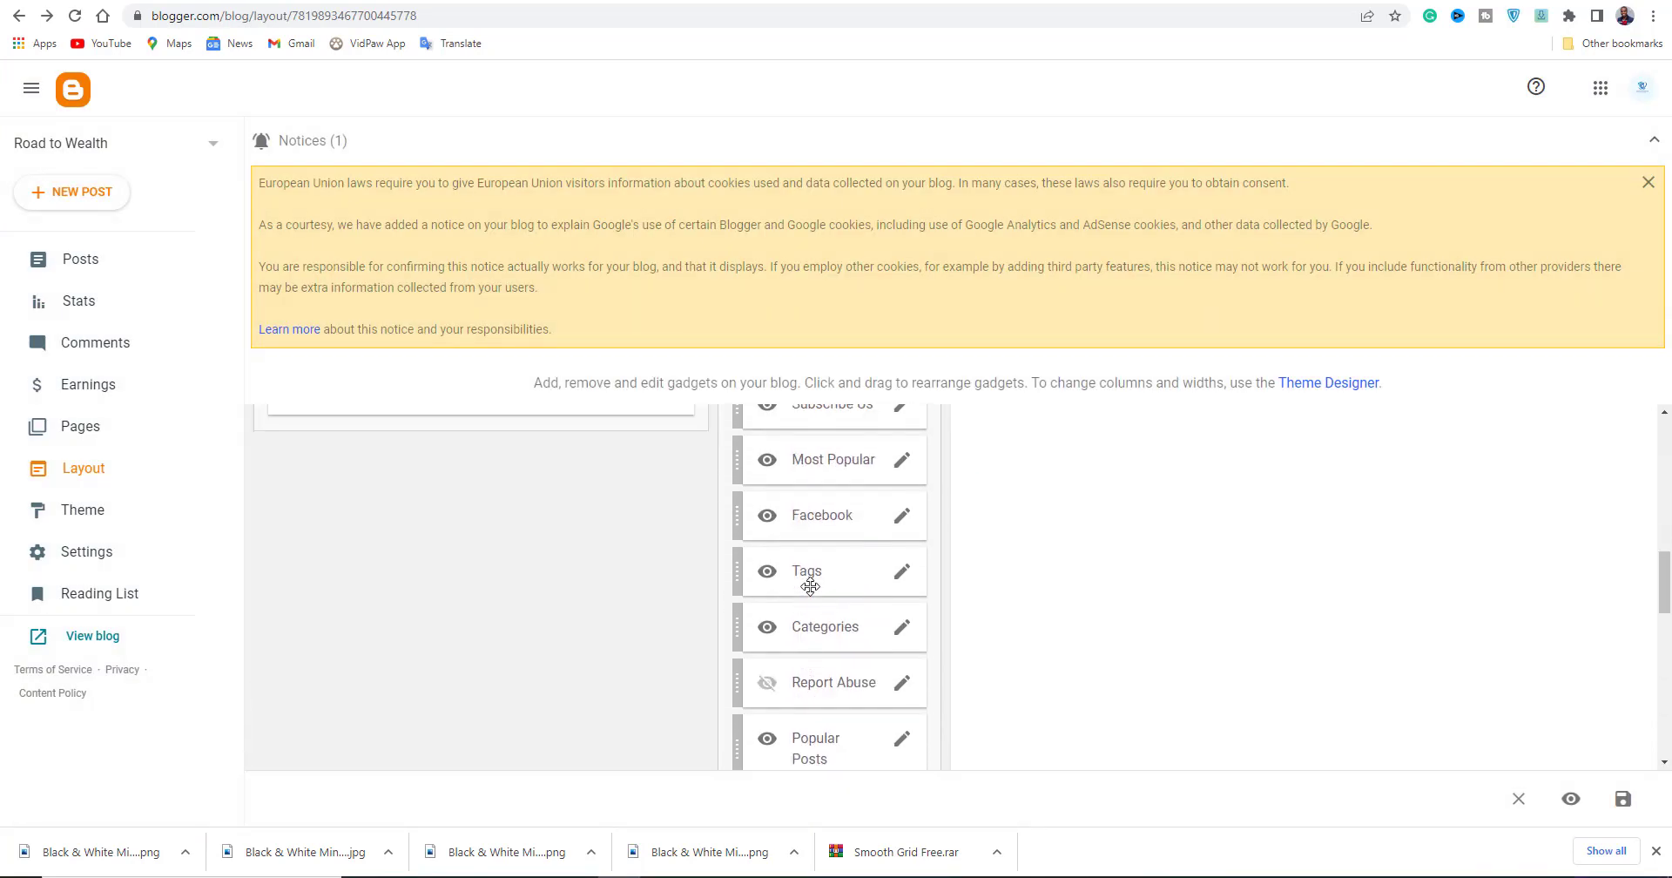
scroll(809, 585, up, 5)
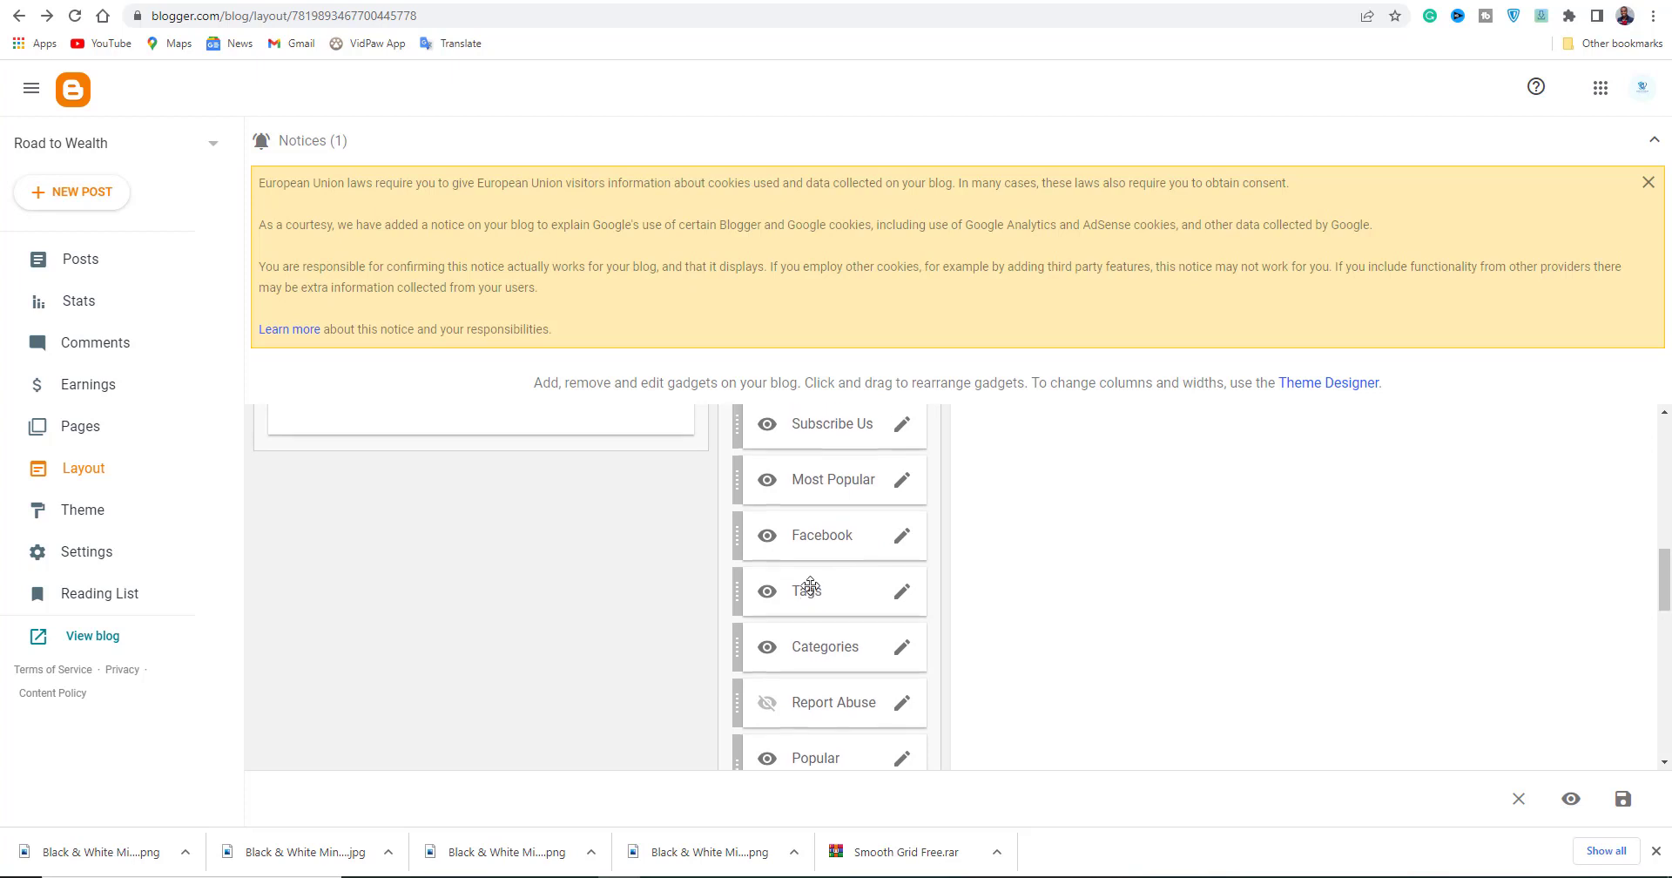
scroll(819, 676, down, 1)
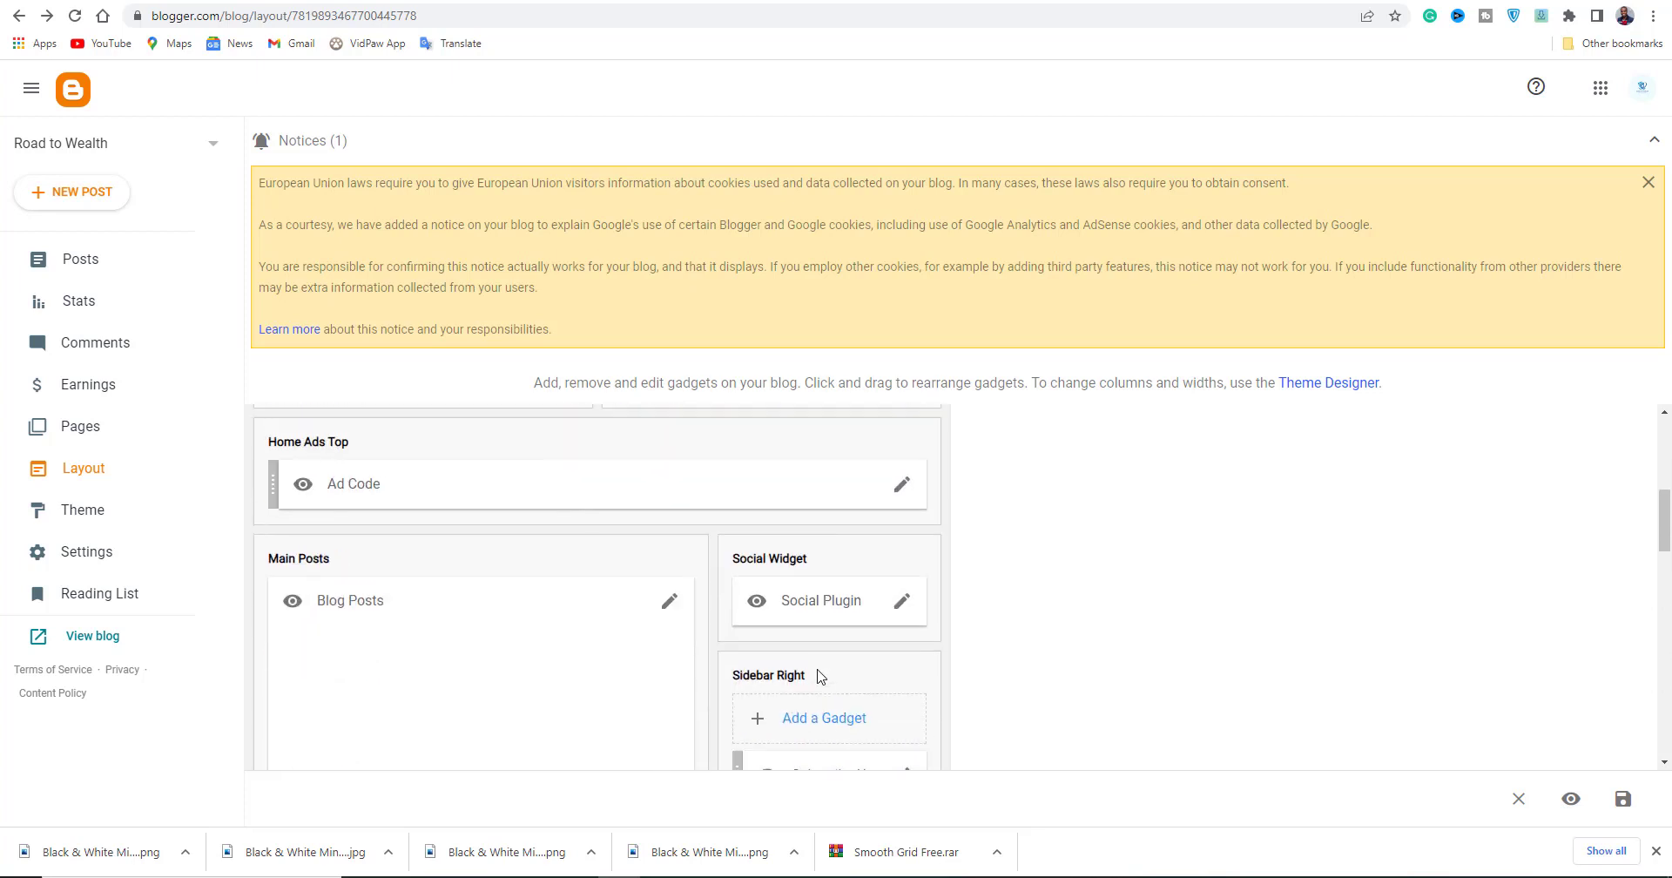
scroll(903, 656, down, 2)
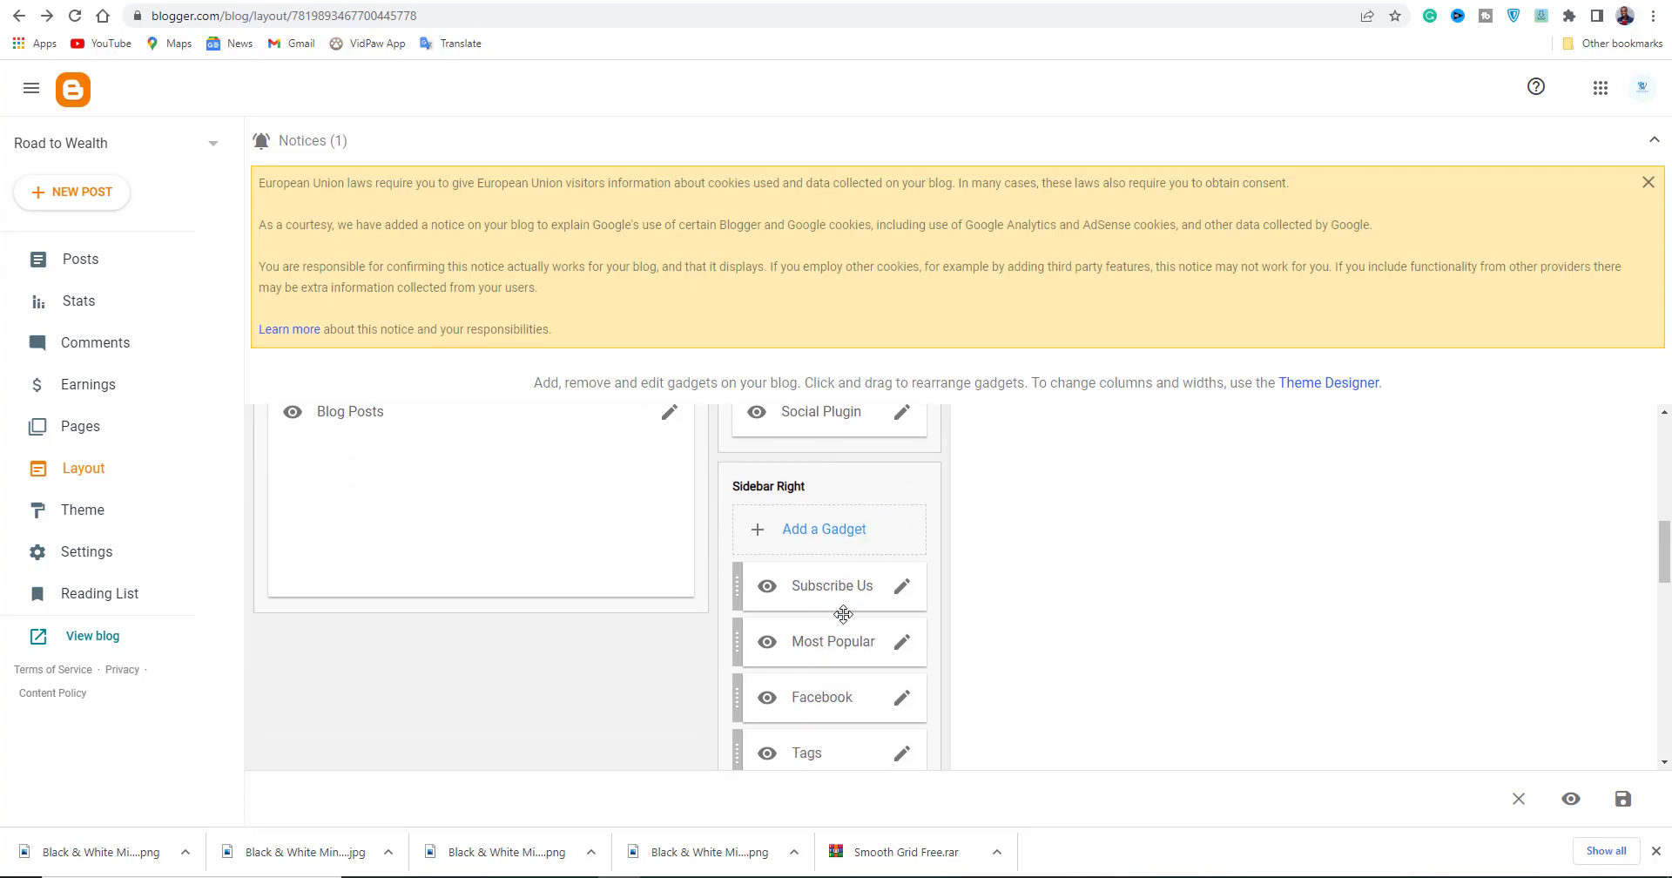
scroll(843, 620, up, 2)
scroll(842, 618, down, 5)
scroll(843, 614, up, 4)
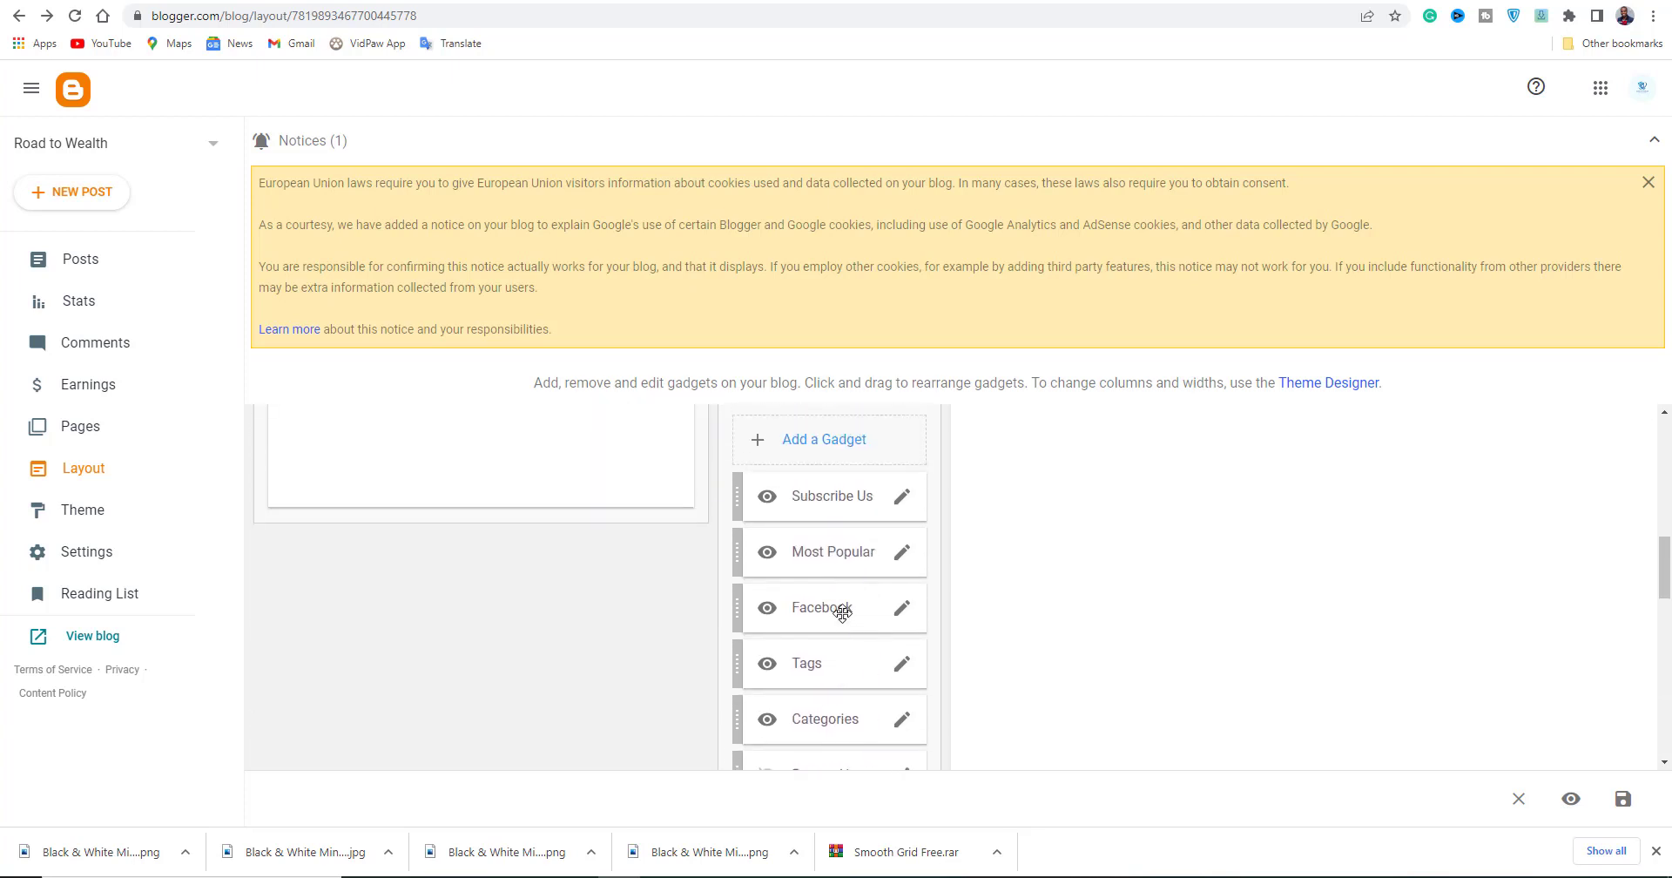
In the Social Plugin link list, clear the facebook link's Site URL.
click(899, 499)
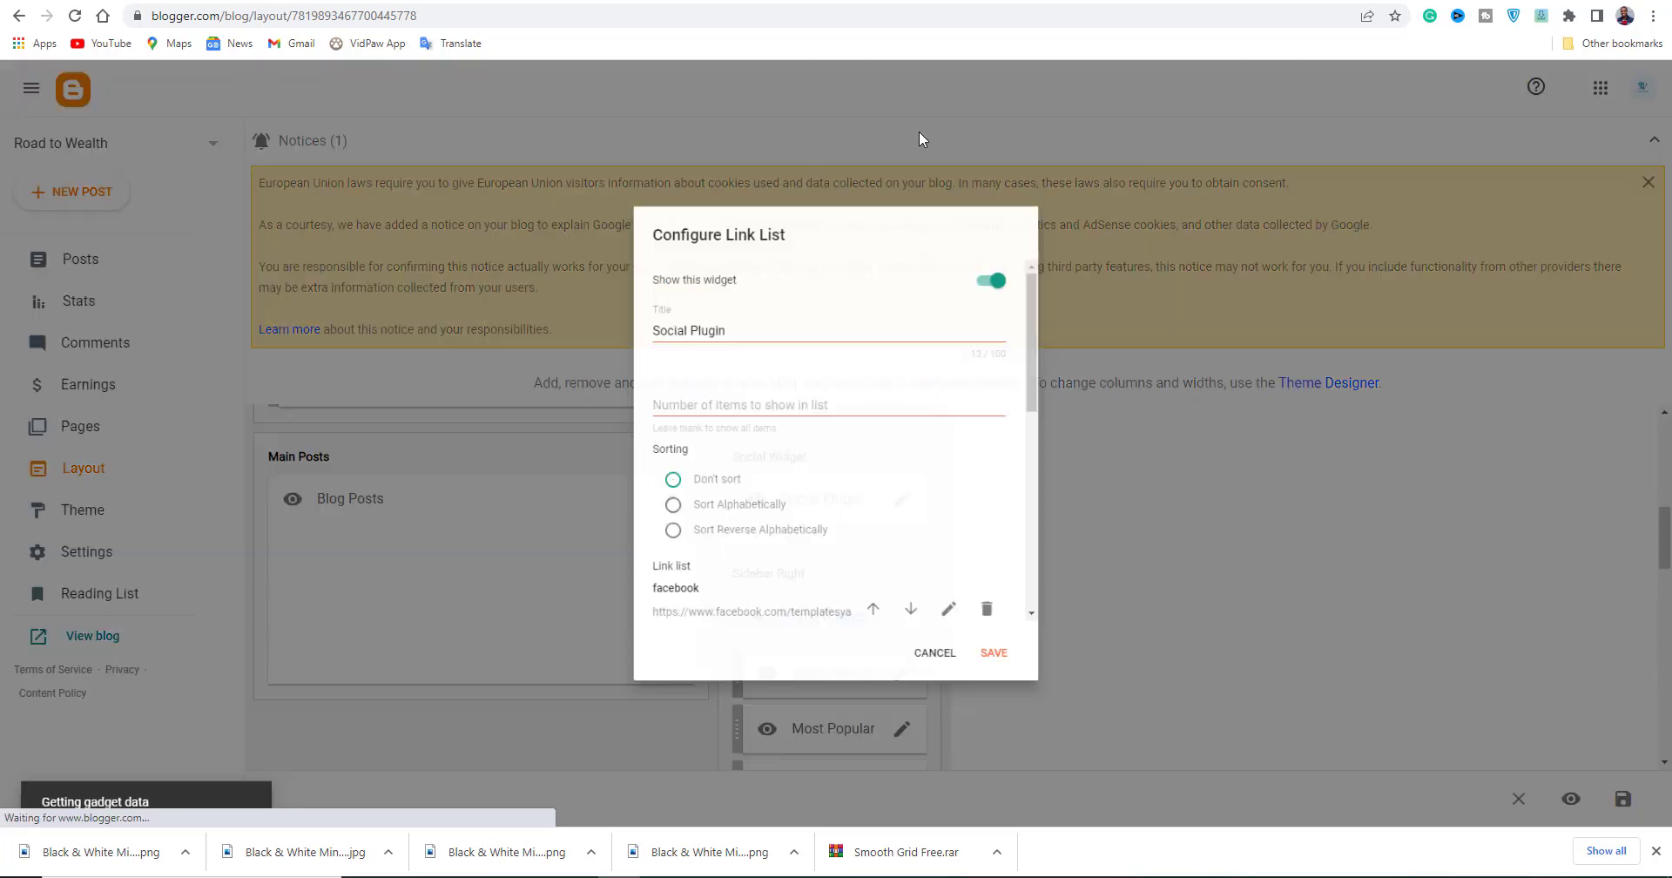
scroll(852, 470, down, 10)
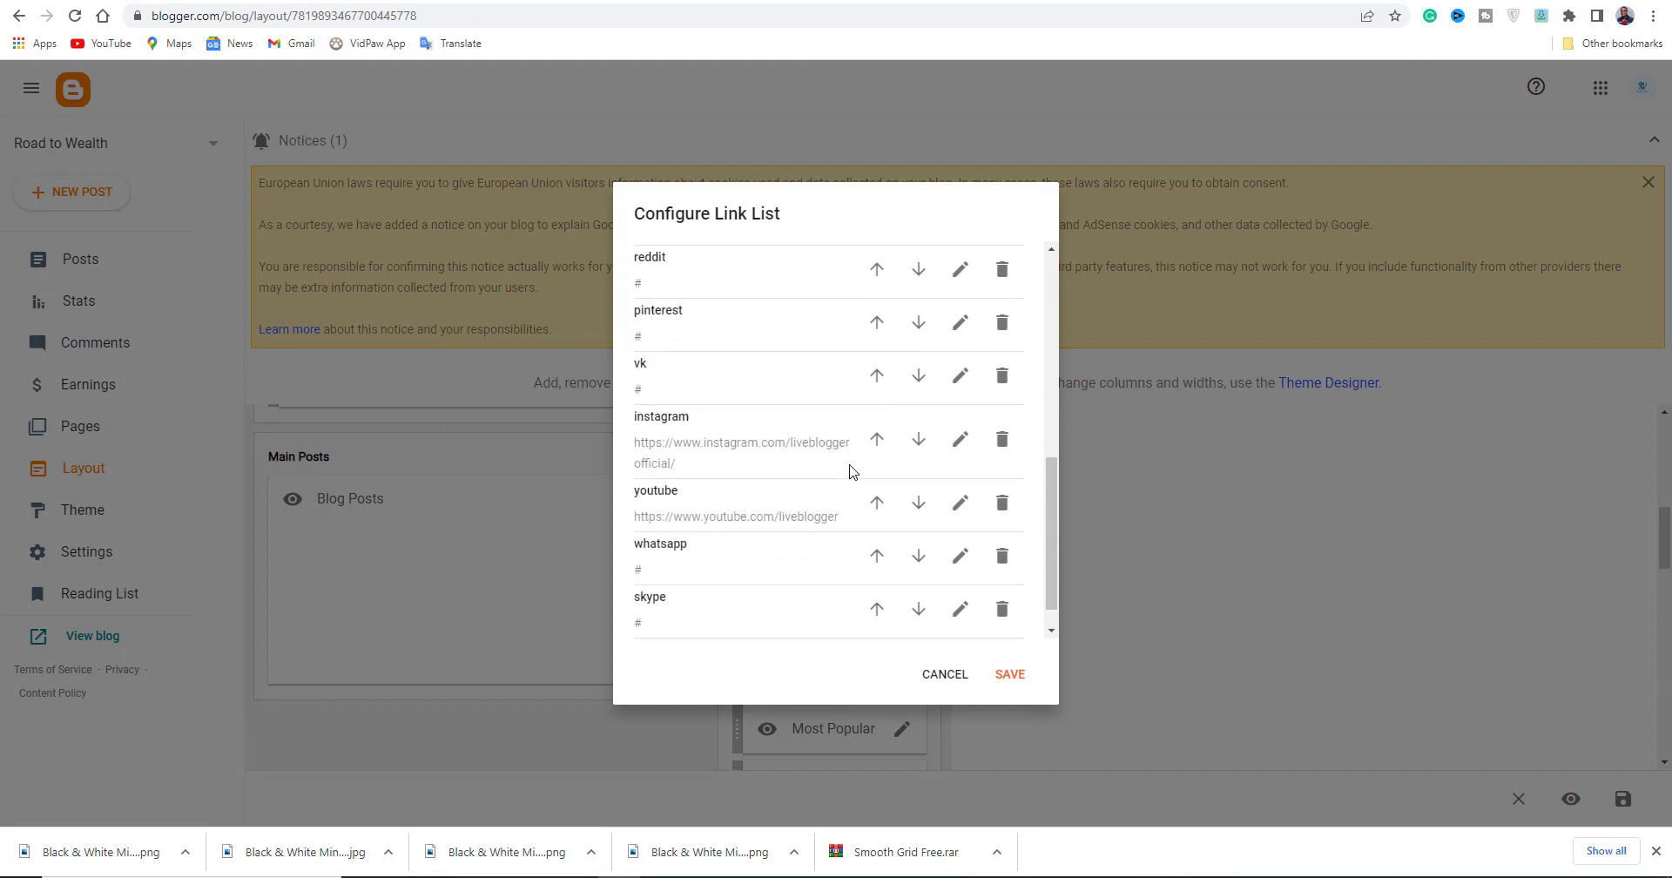
scroll(850, 470, up, 10)
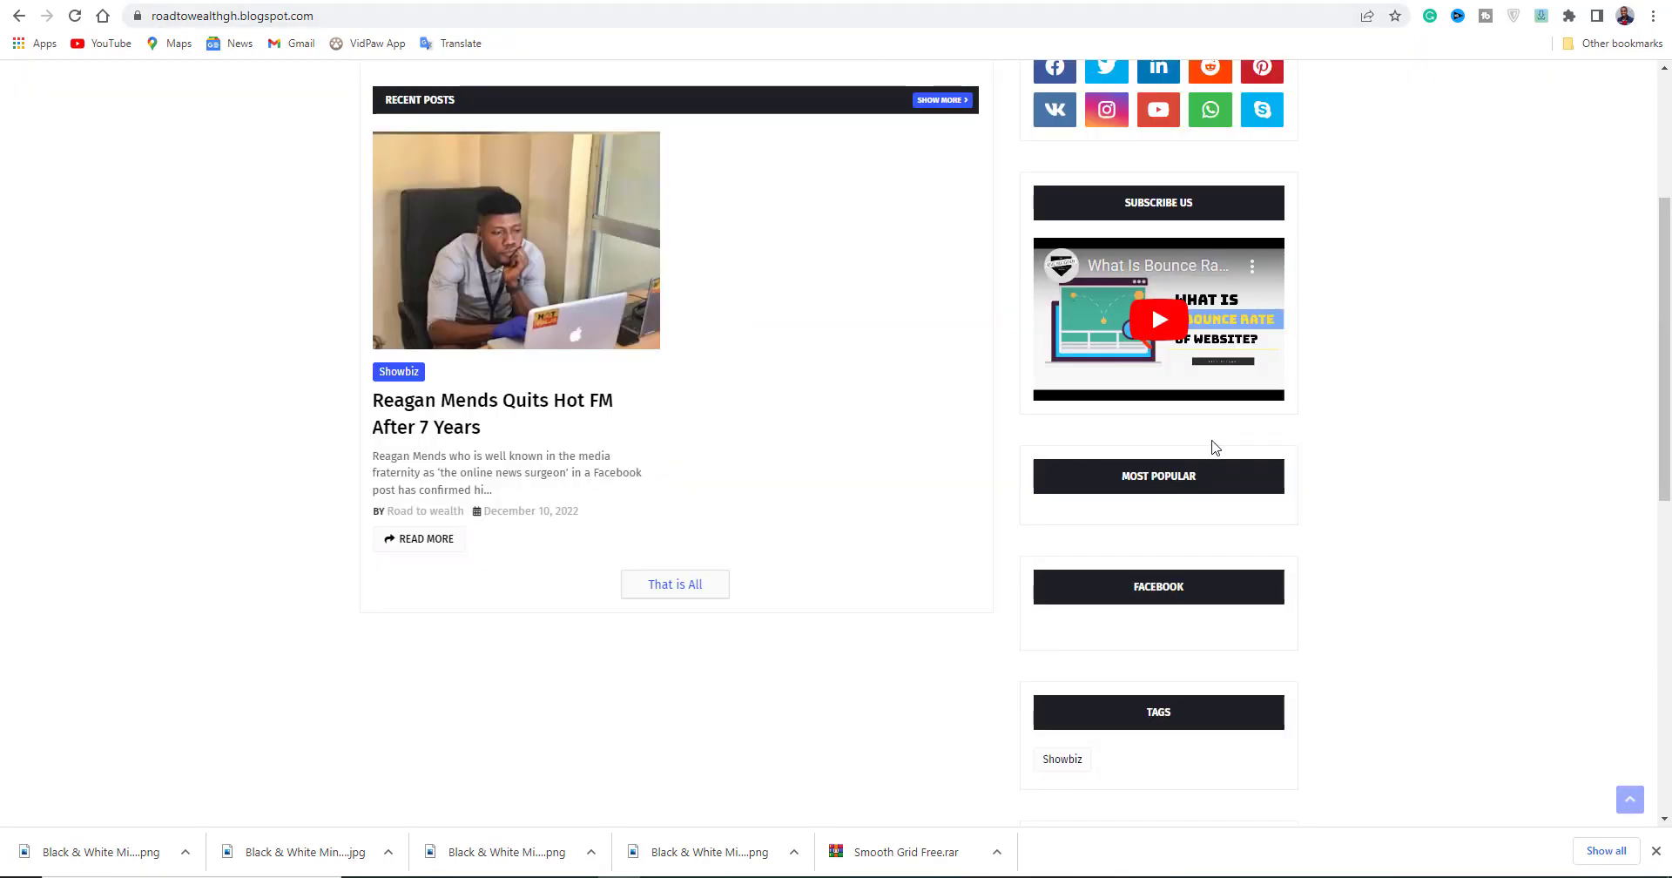
scroll(1215, 446, up, 3)
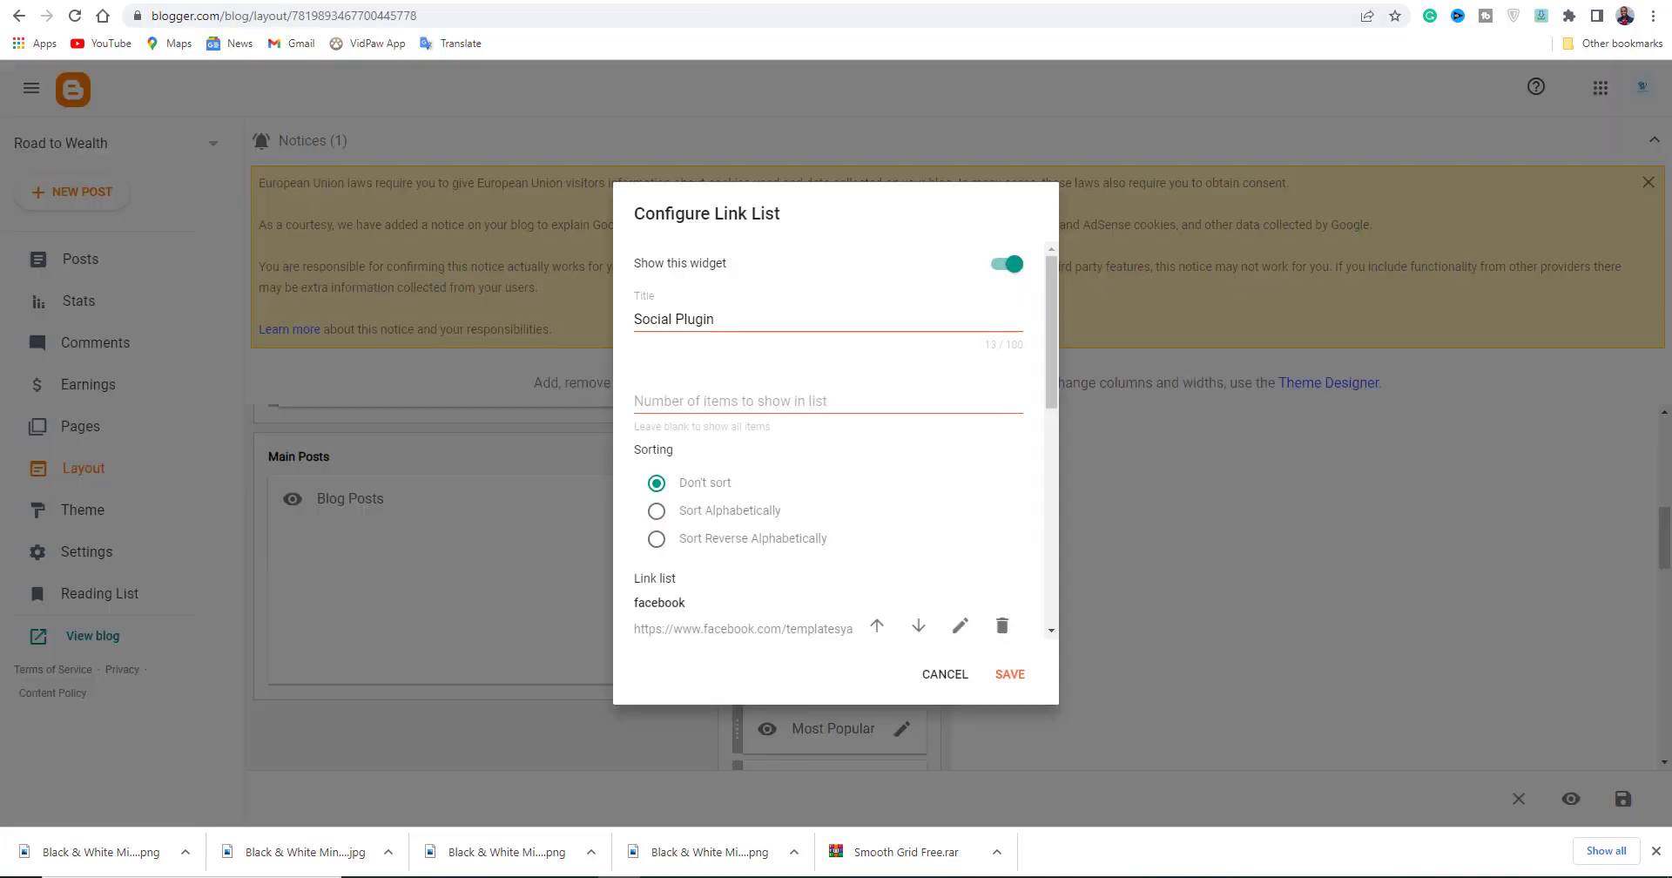
scroll(829, 456, down, 3)
scroll(757, 398, up, 1)
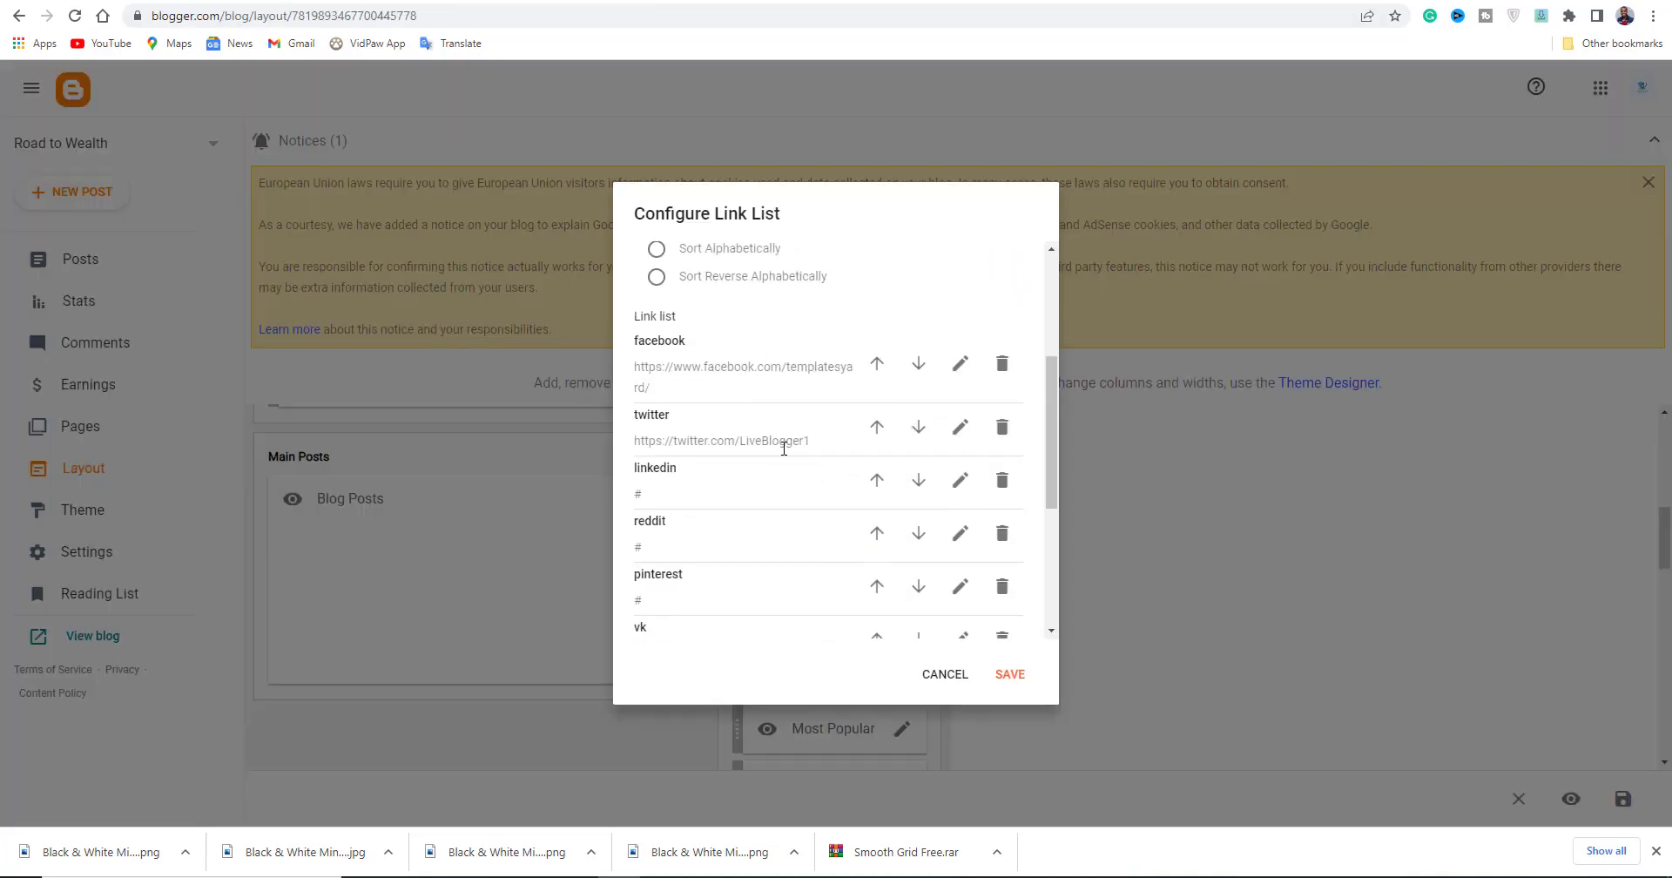
scroll(787, 446, down, 2)
scroll(792, 418, up, 2)
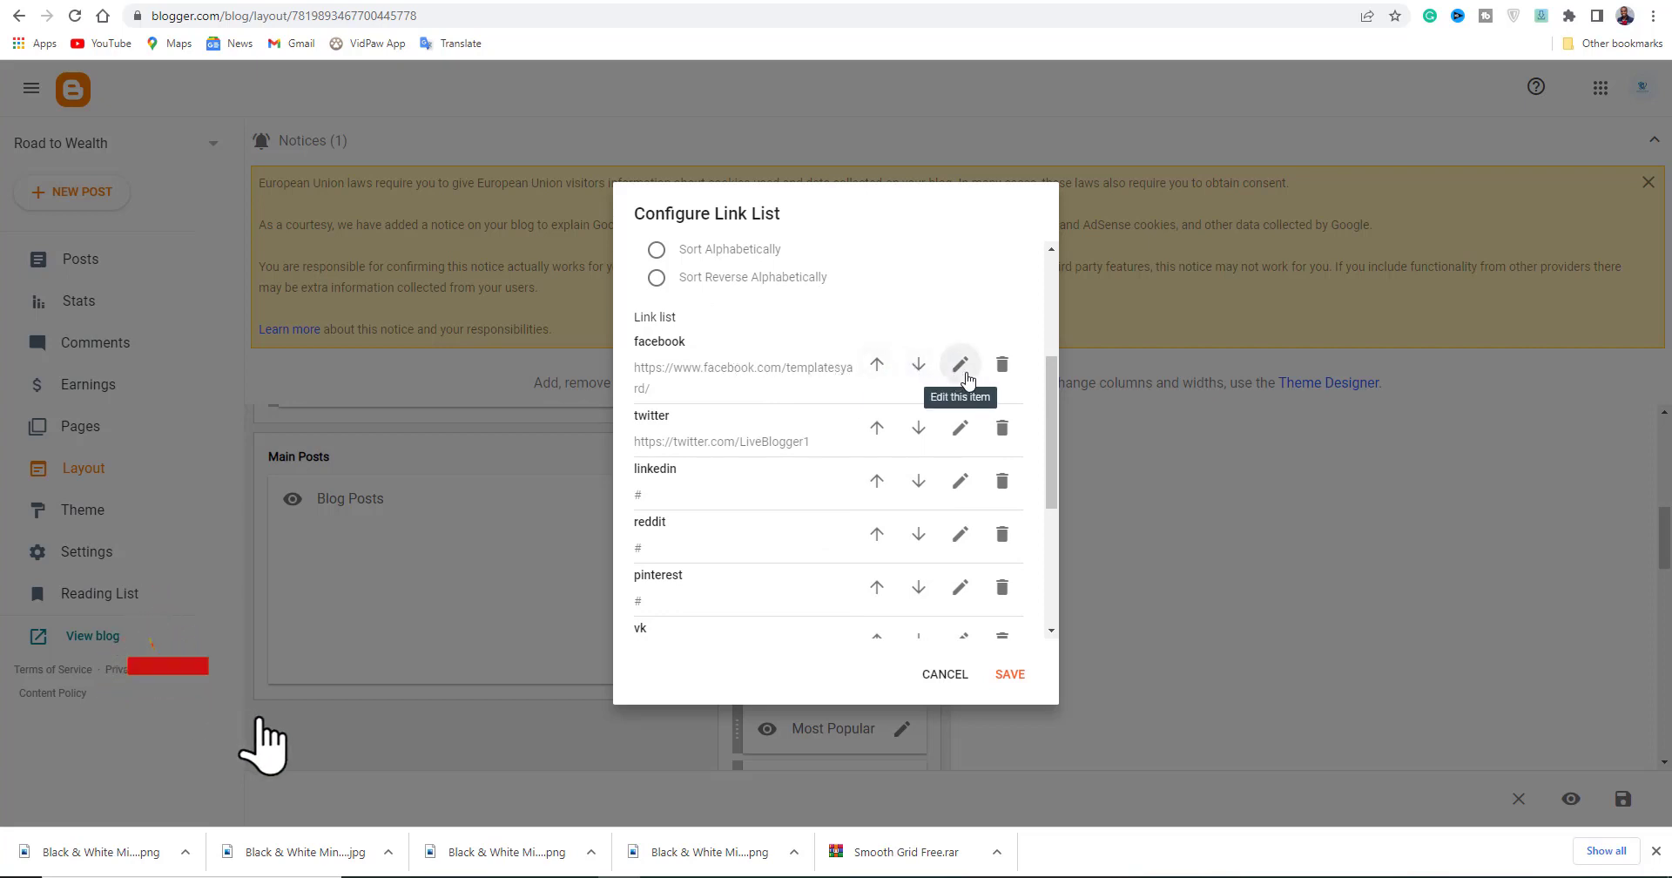
click(962, 366)
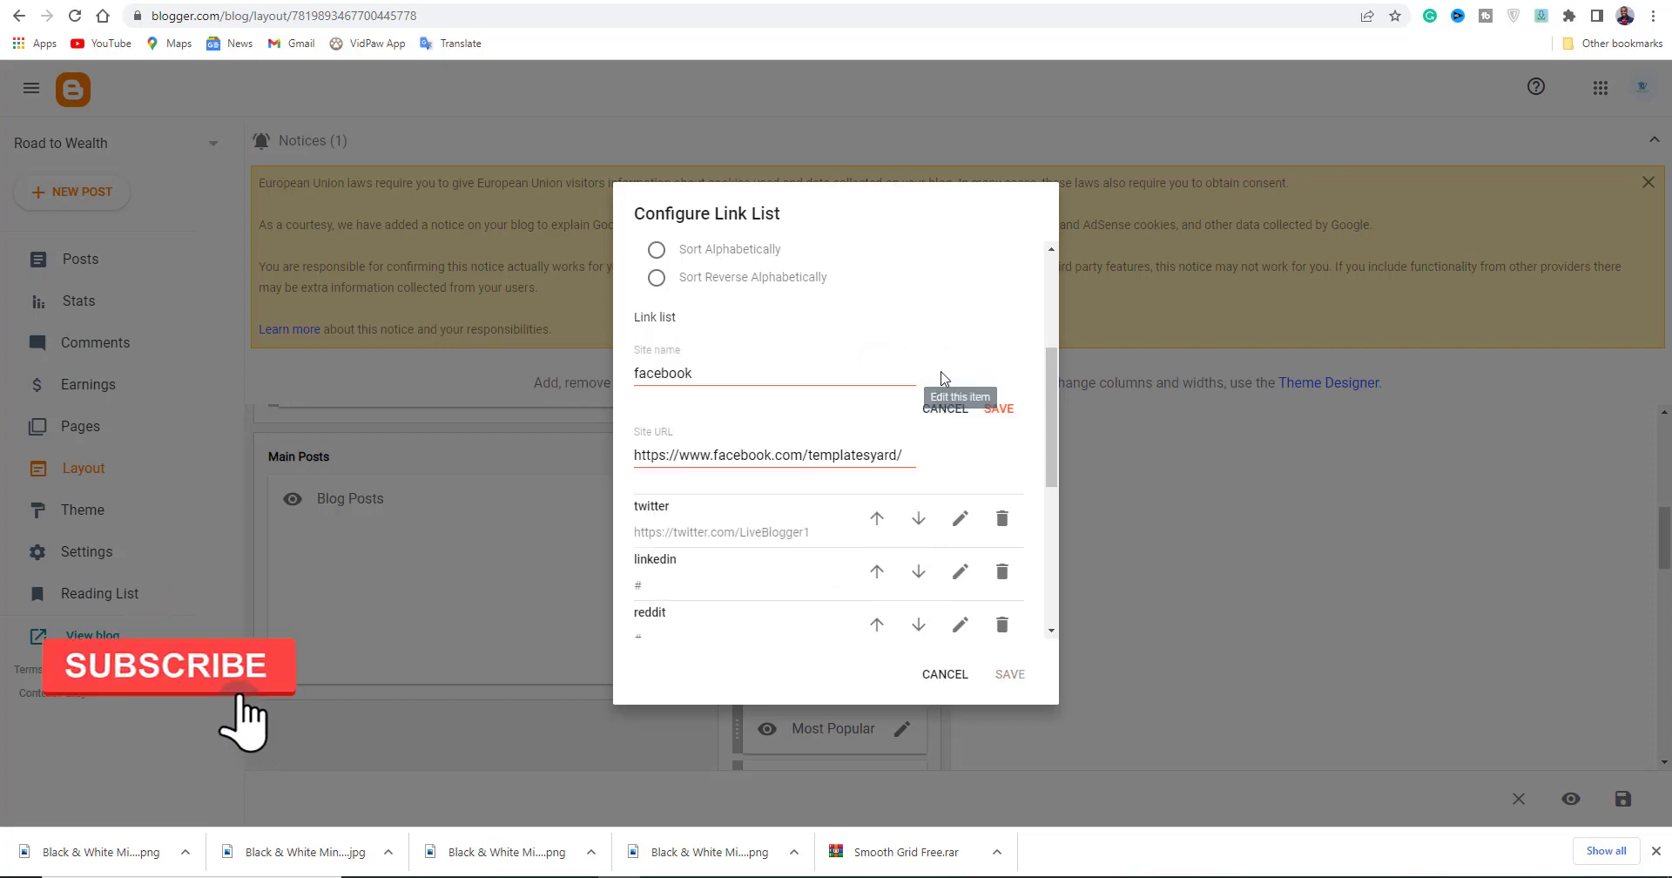
triple_click(840, 450)
key(BackSpace)
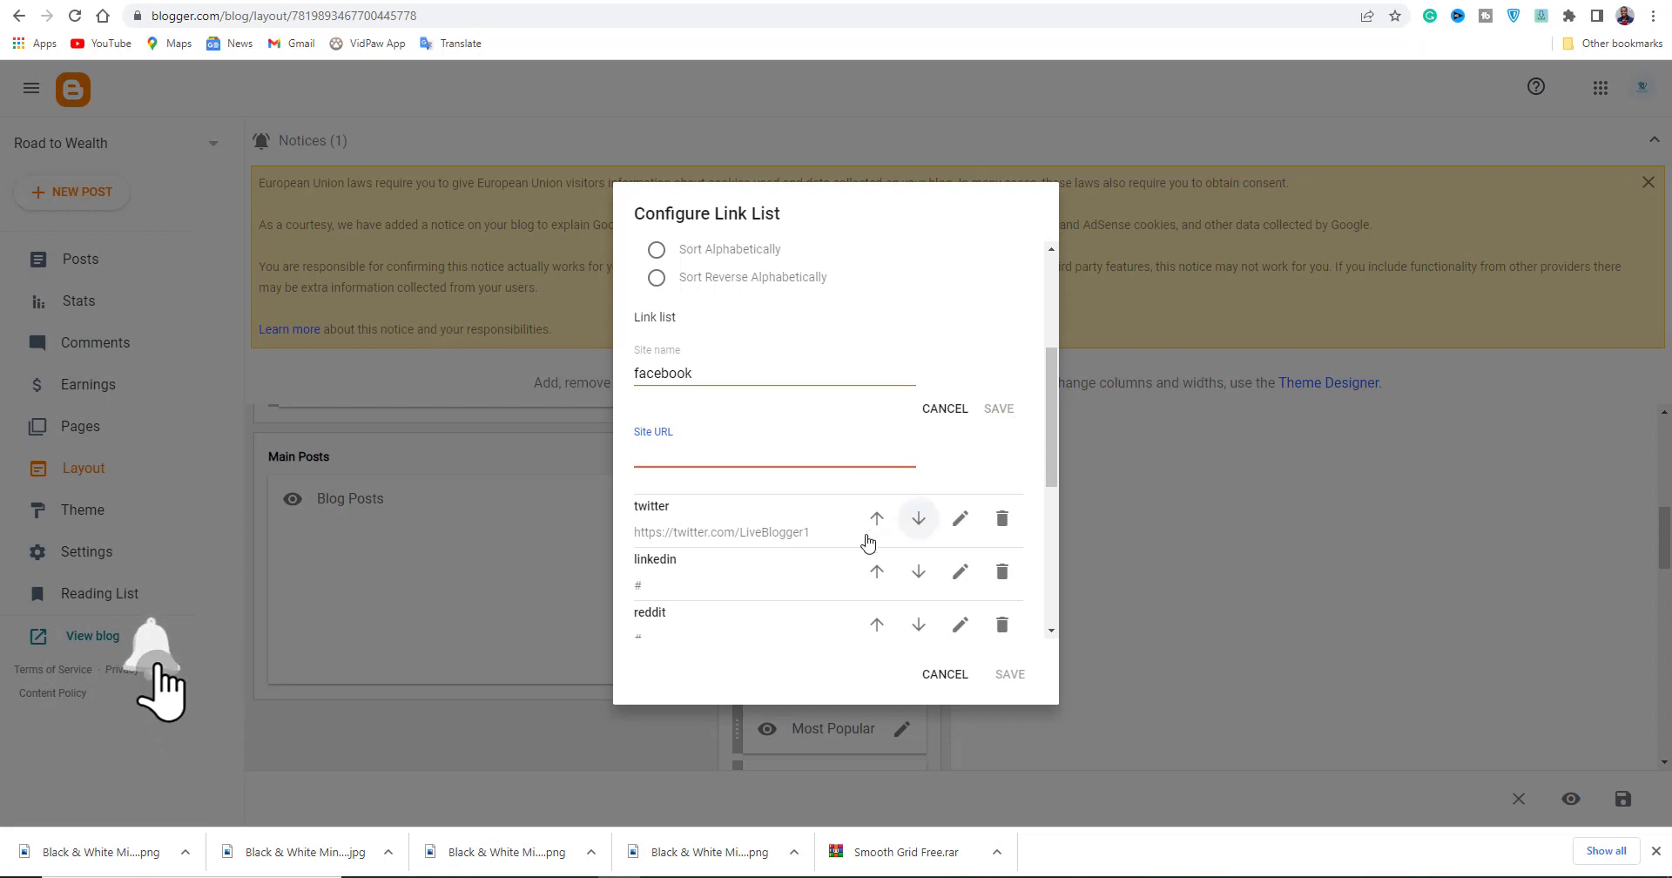
Clear the twitter and instagram Site URLs, then move on to the youtube item.
click(961, 518)
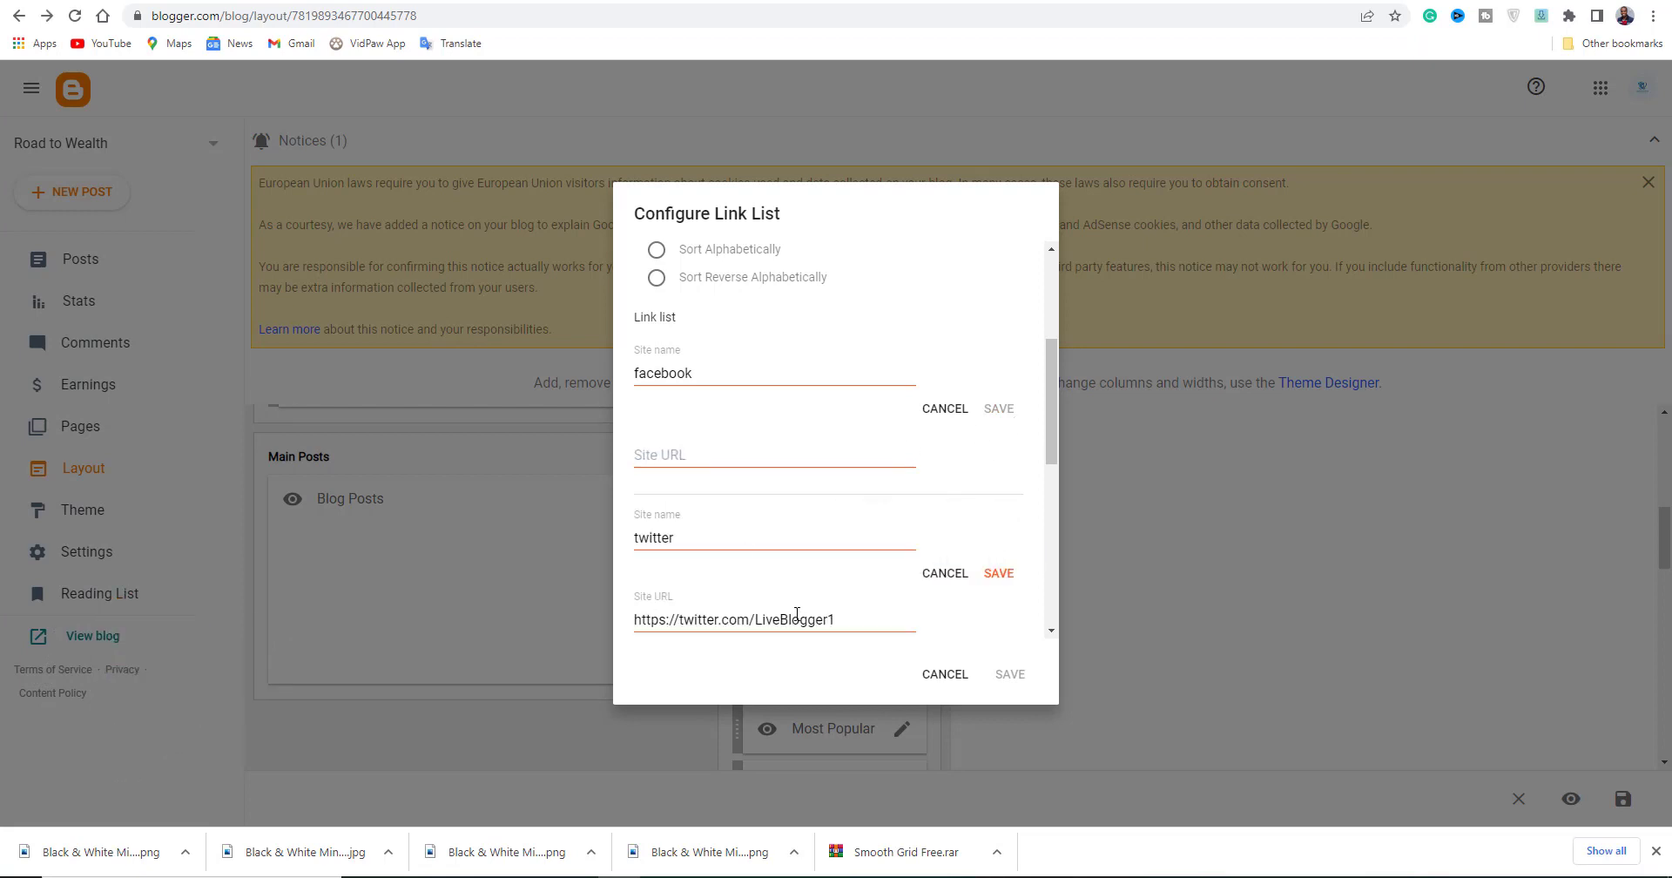
scroll(797, 614, down, 1)
triple_click(846, 530)
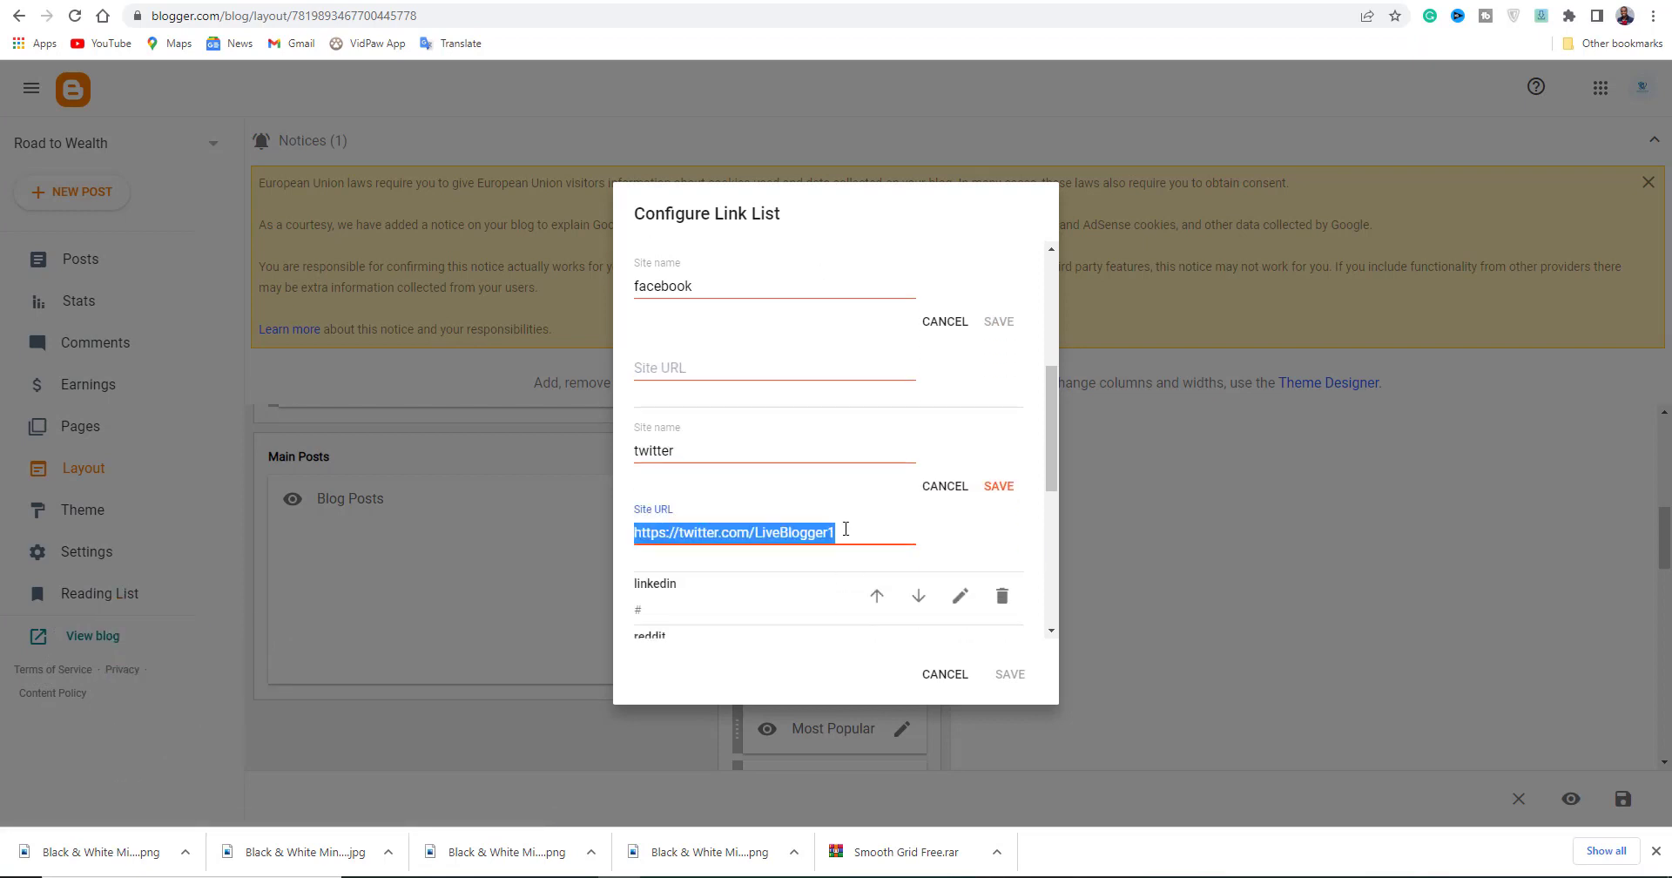
key(BackSpace)
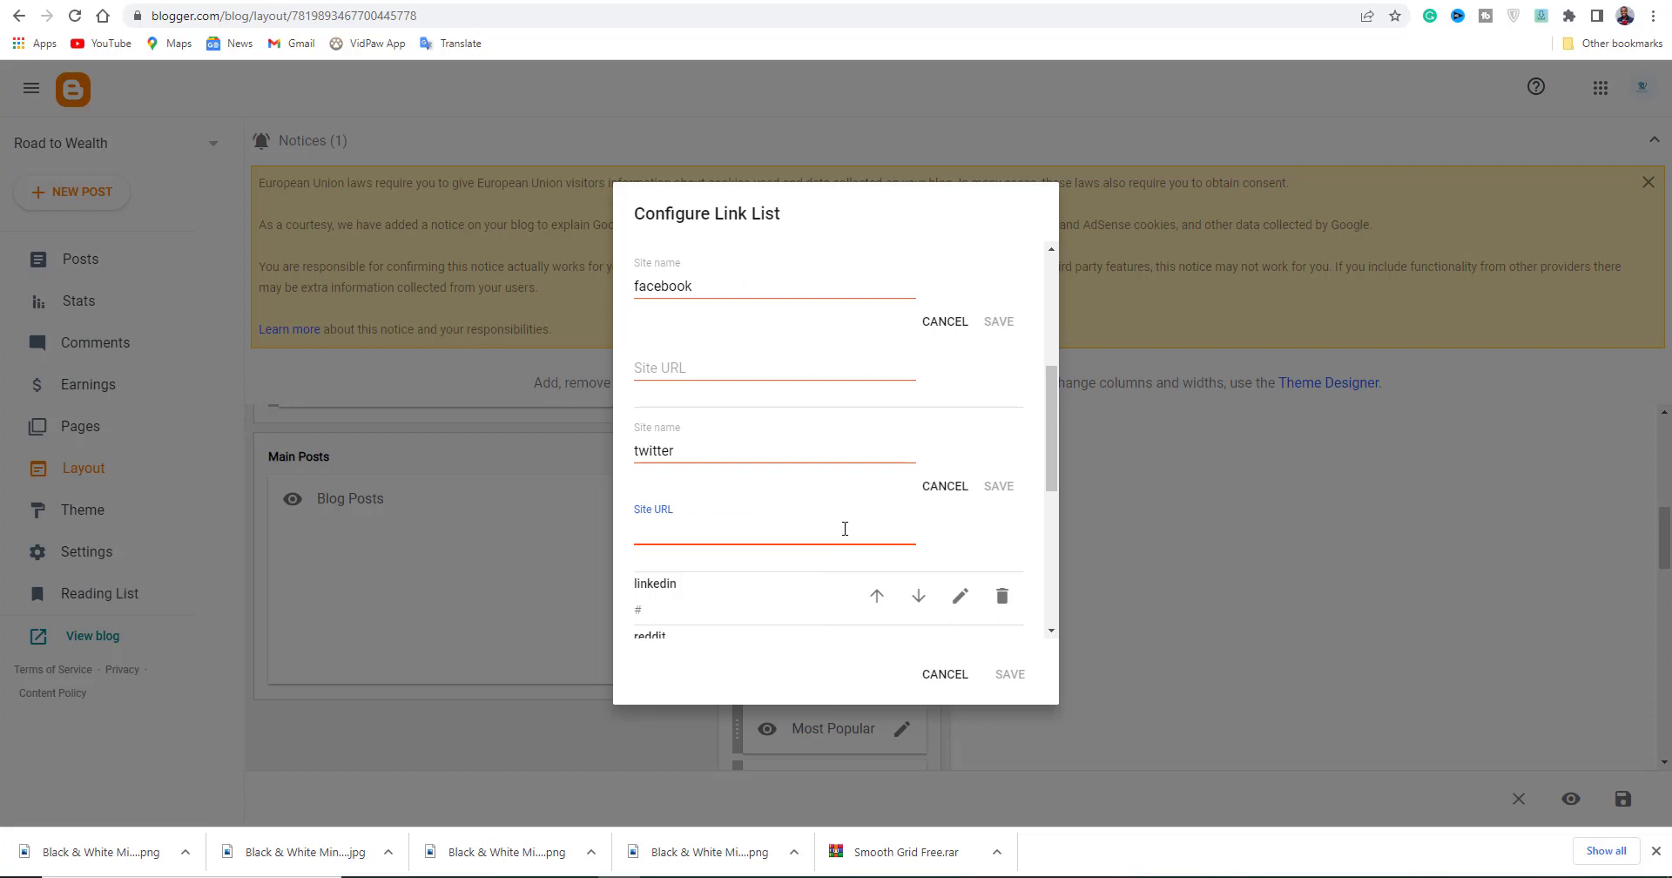
scroll(844, 528, down, 5)
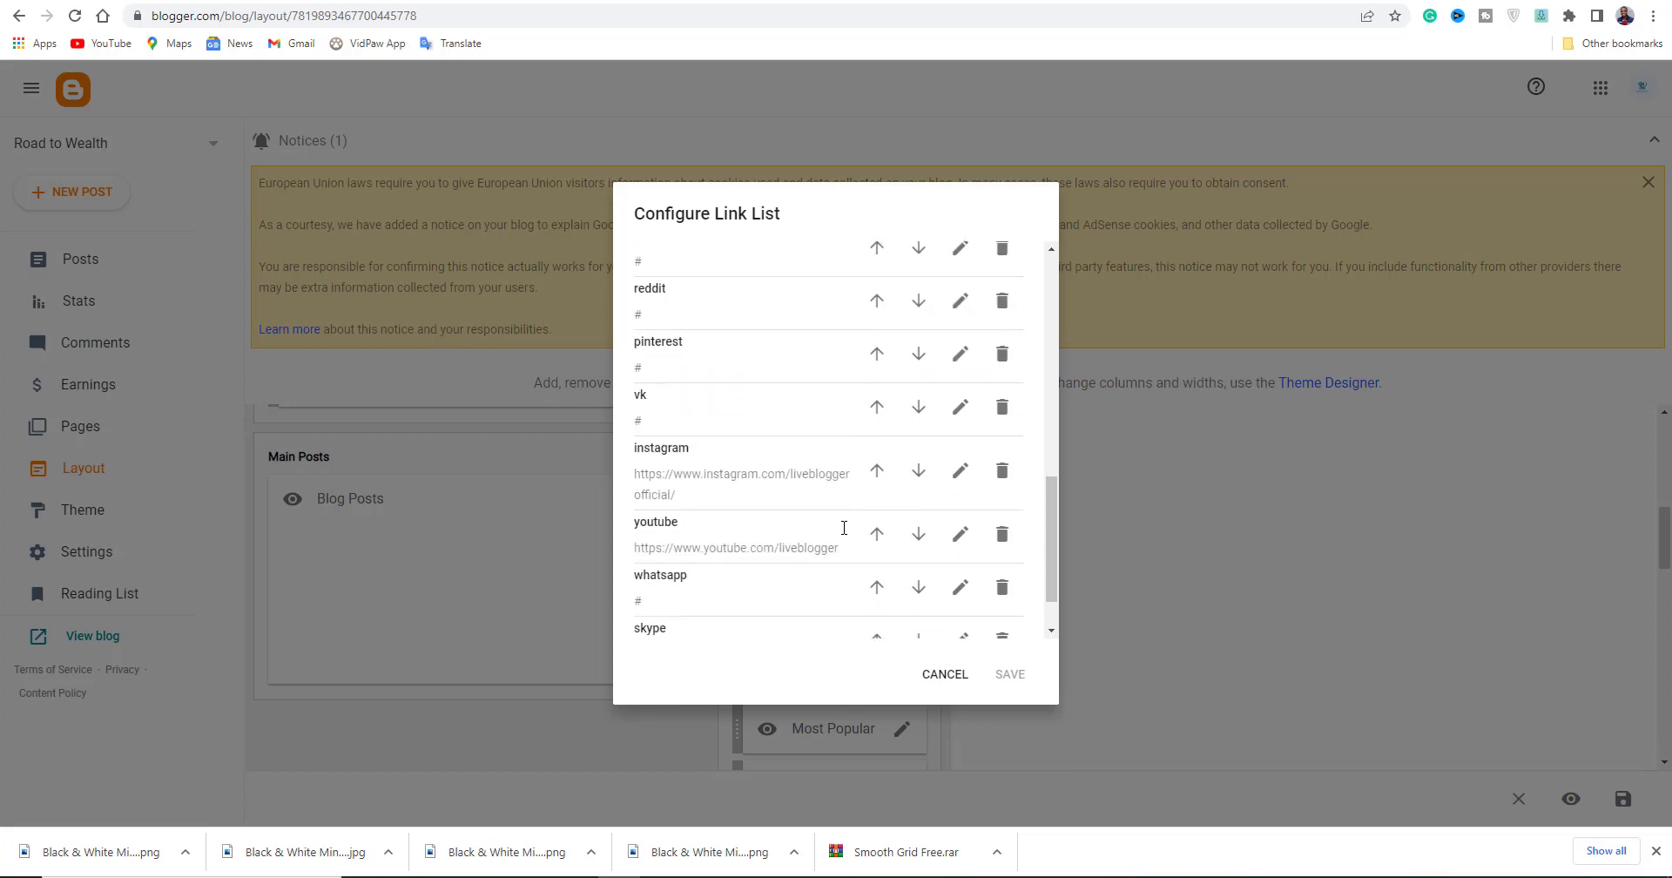
click(958, 403)
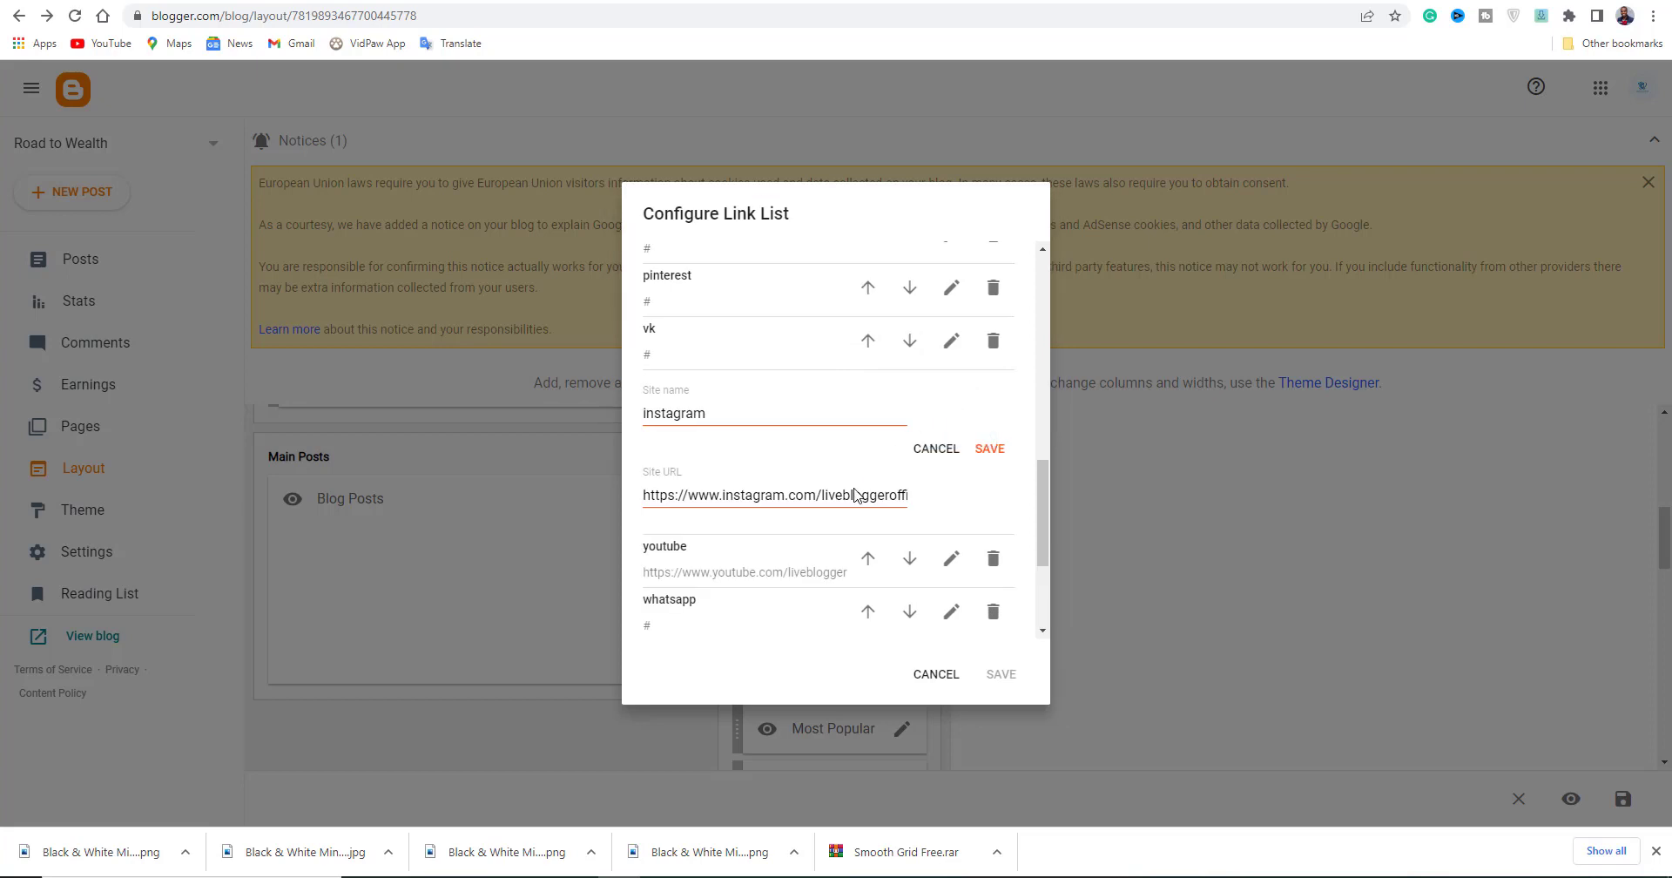
triple_click(855, 493)
key(BackSpace)
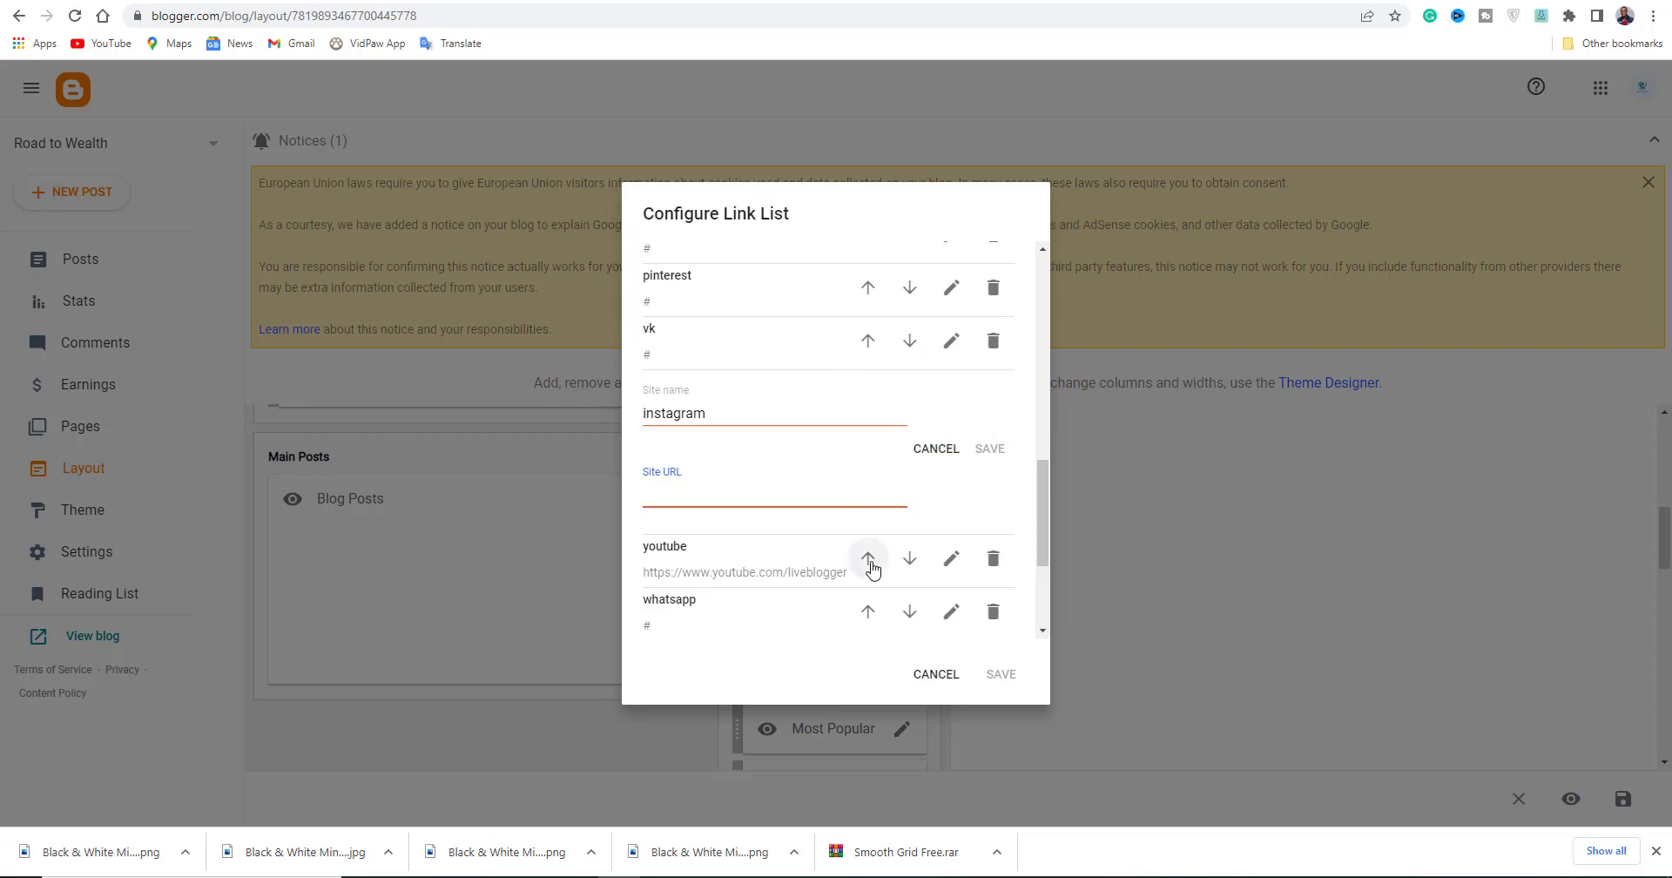
click(951, 558)
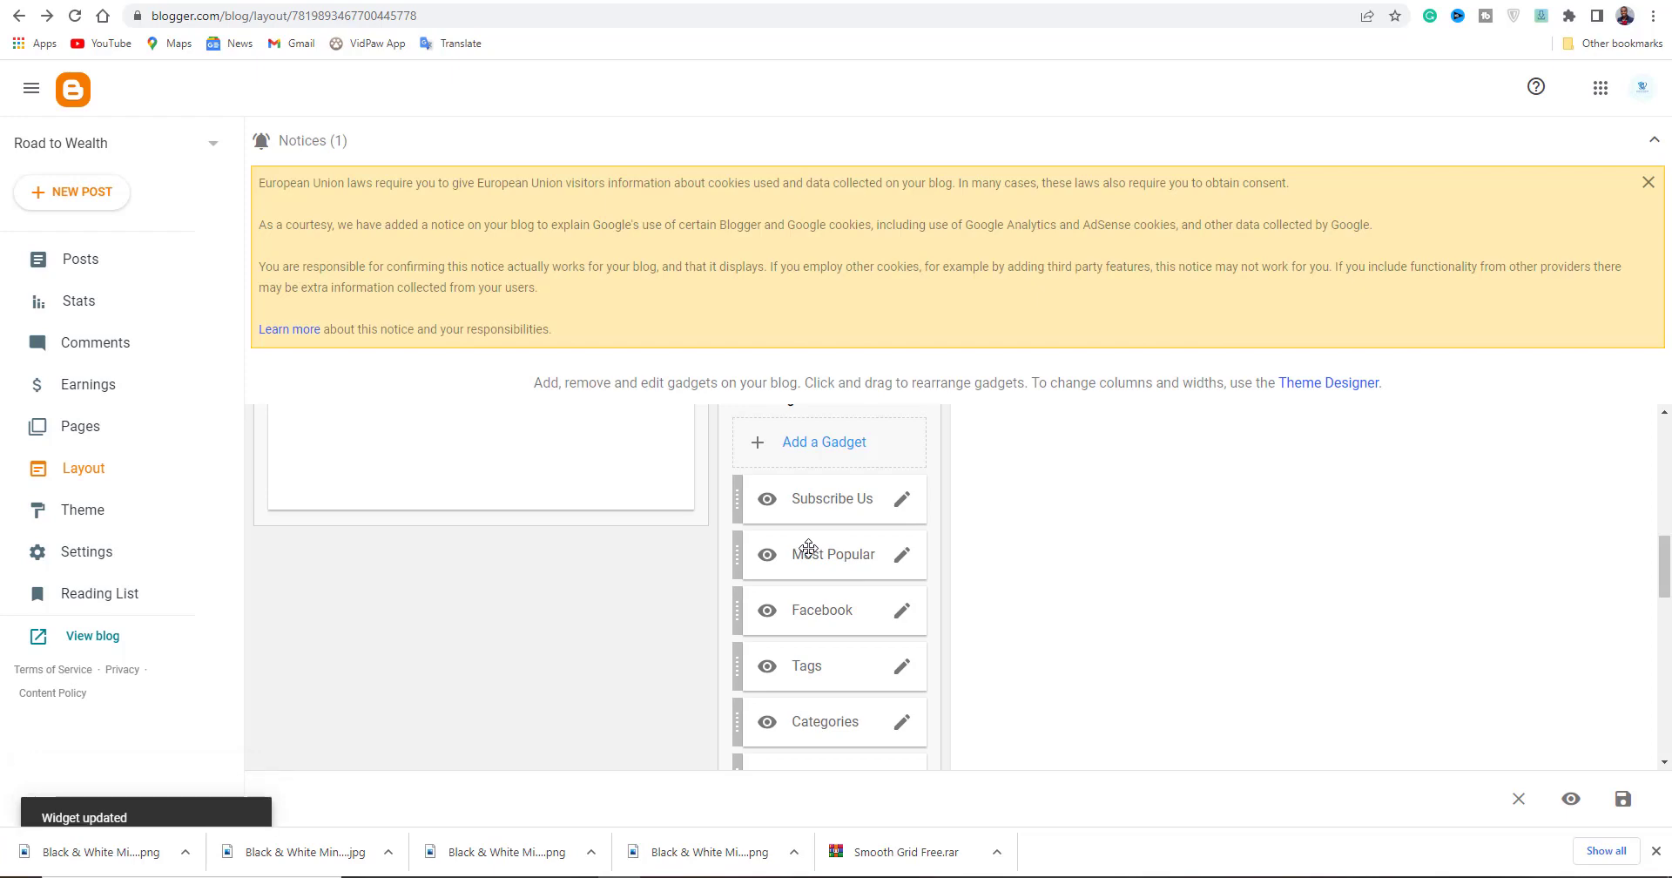
scroll(852, 622, up, 1)
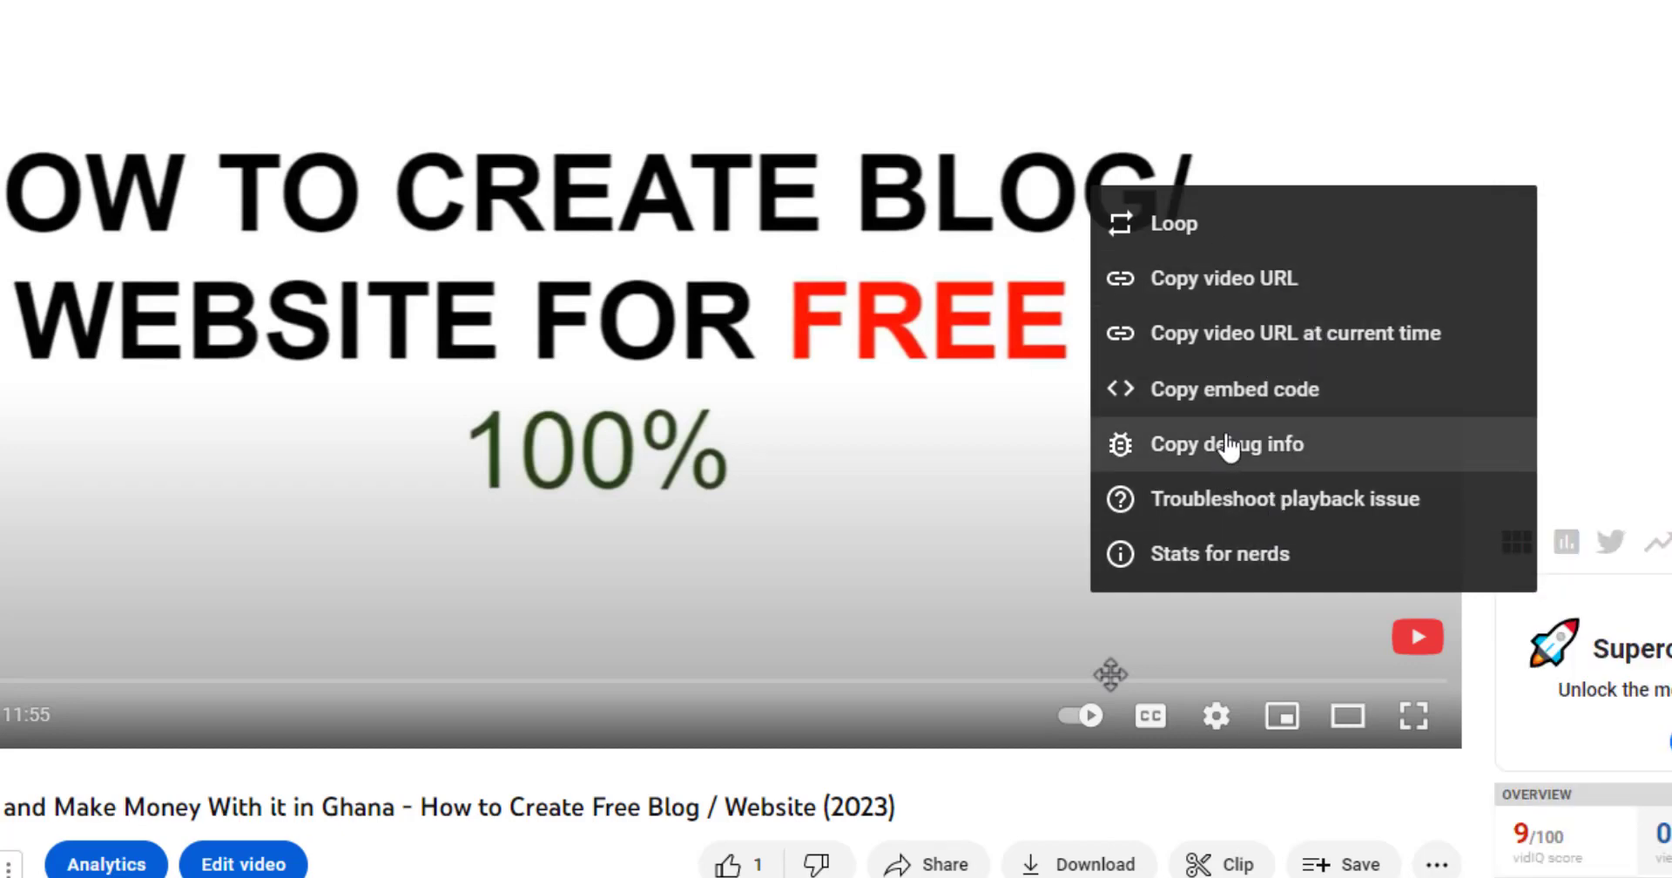
Copy the embed code of the 'How to Create Blog / Website for Free' video.
click(1228, 400)
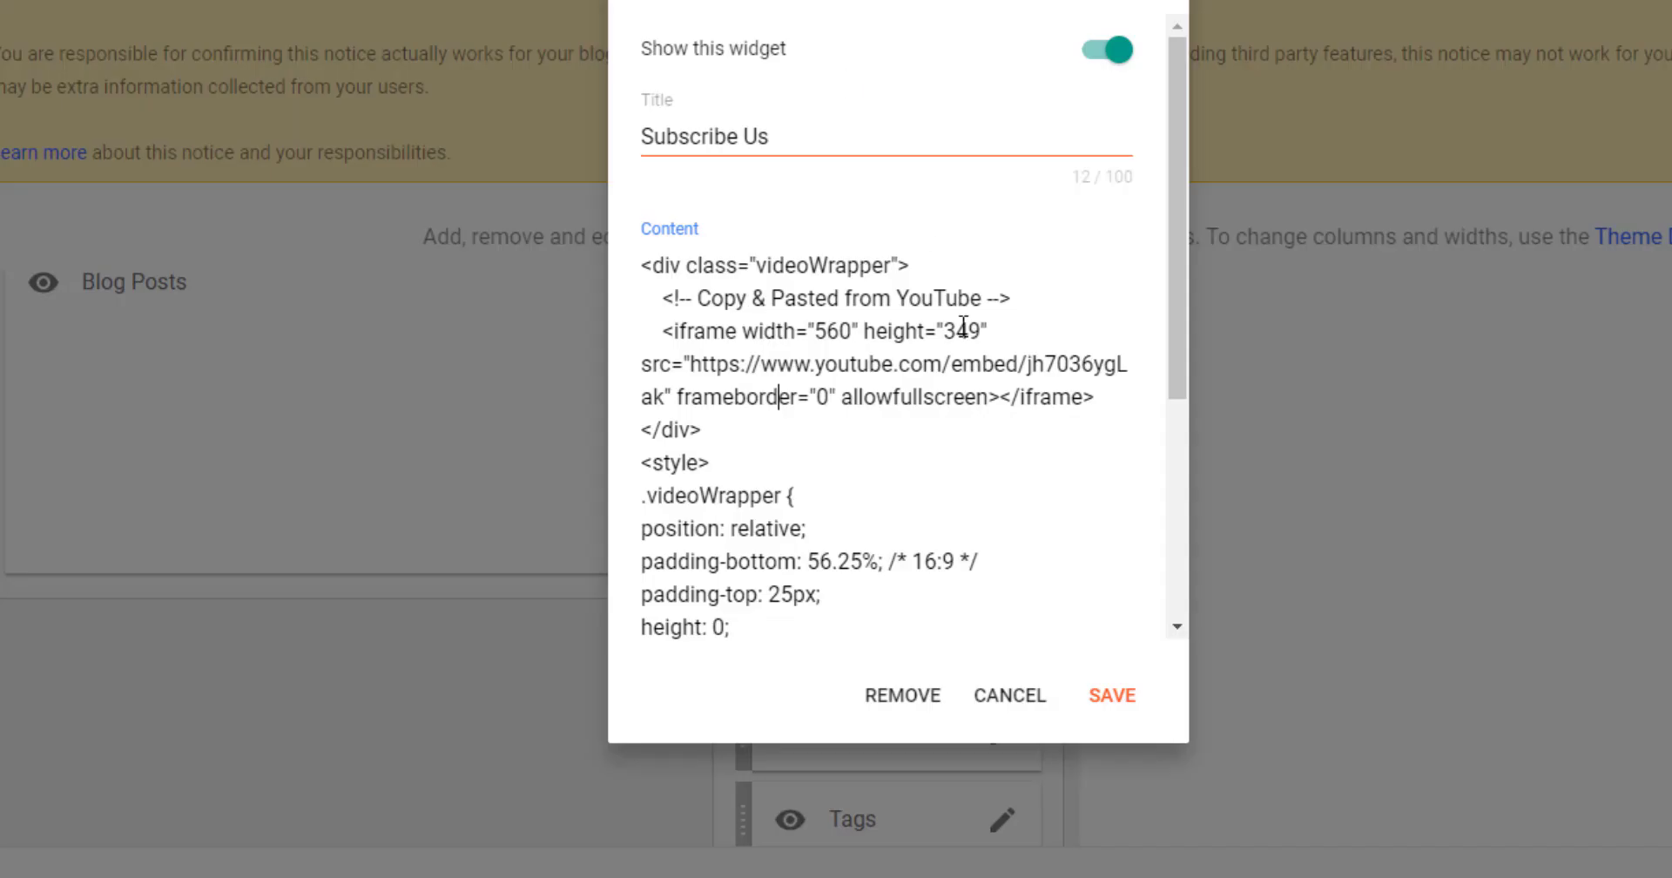
Replace the Subscribe Us content with the YouTube embed code, save, and check the live blog.
key(ctrl+a)
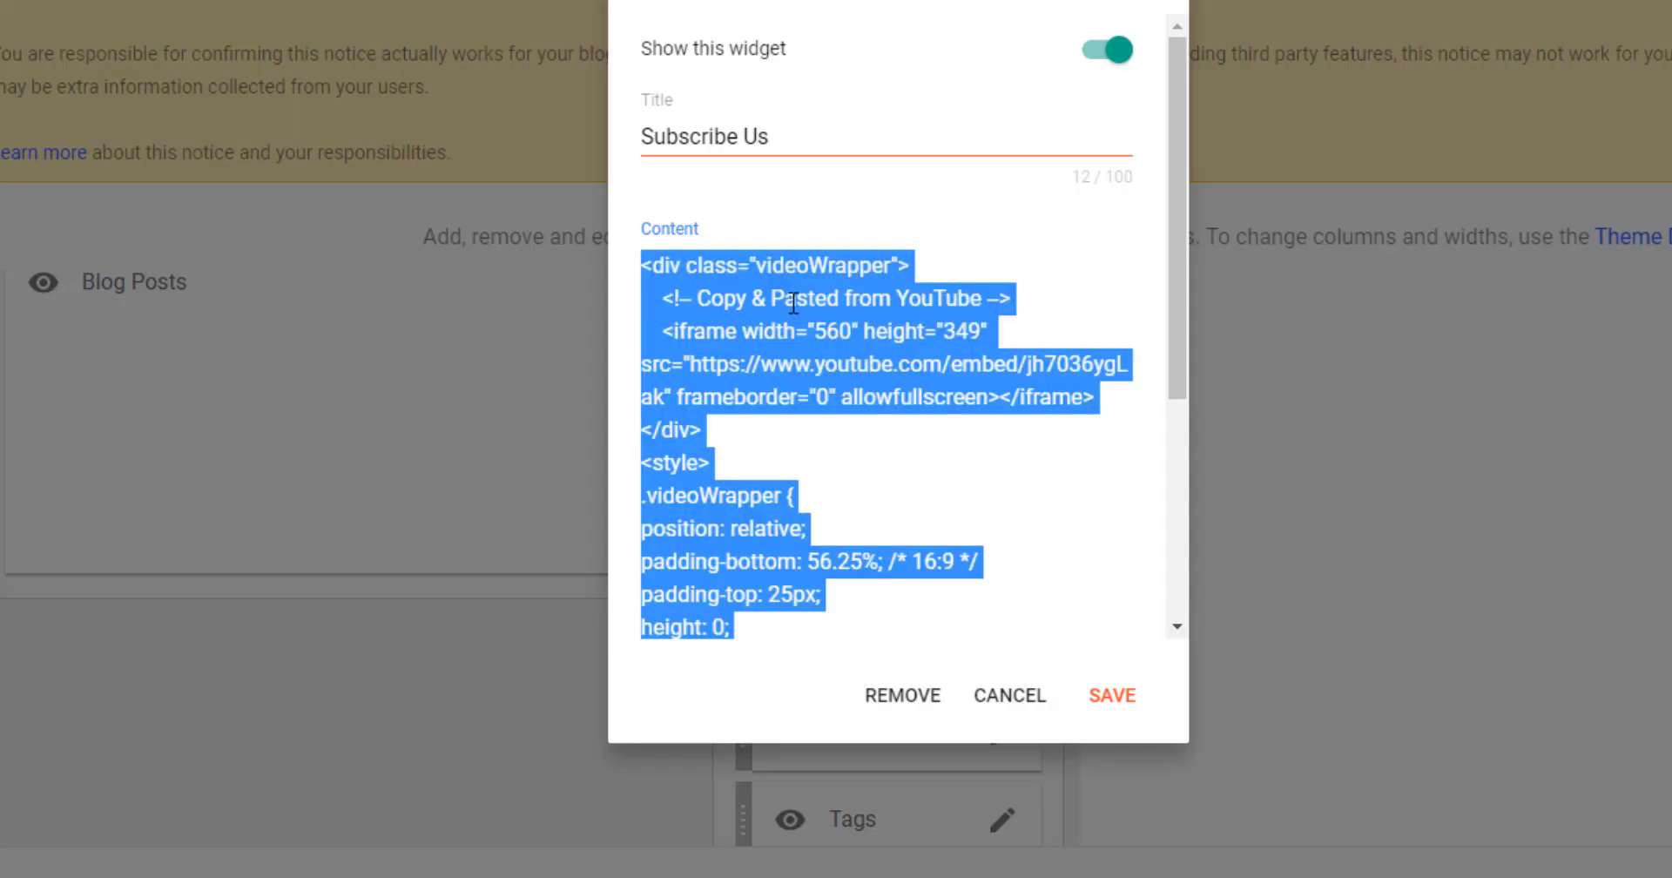
text(<iframe width="1265" height="664" src="https://www.youtube.com/embed/ZLg41PNpVOY" title="P2: How to Start a Blog and Make Money With it in Ghana - How to Create Free Blog / Website  (2023)" frameborder="0" allow="accelerometer; autoplay; clipboard-write; encrypted-media; gyroscope; picture-in-picture" allowfullscreen></iframe>)
click(1103, 655)
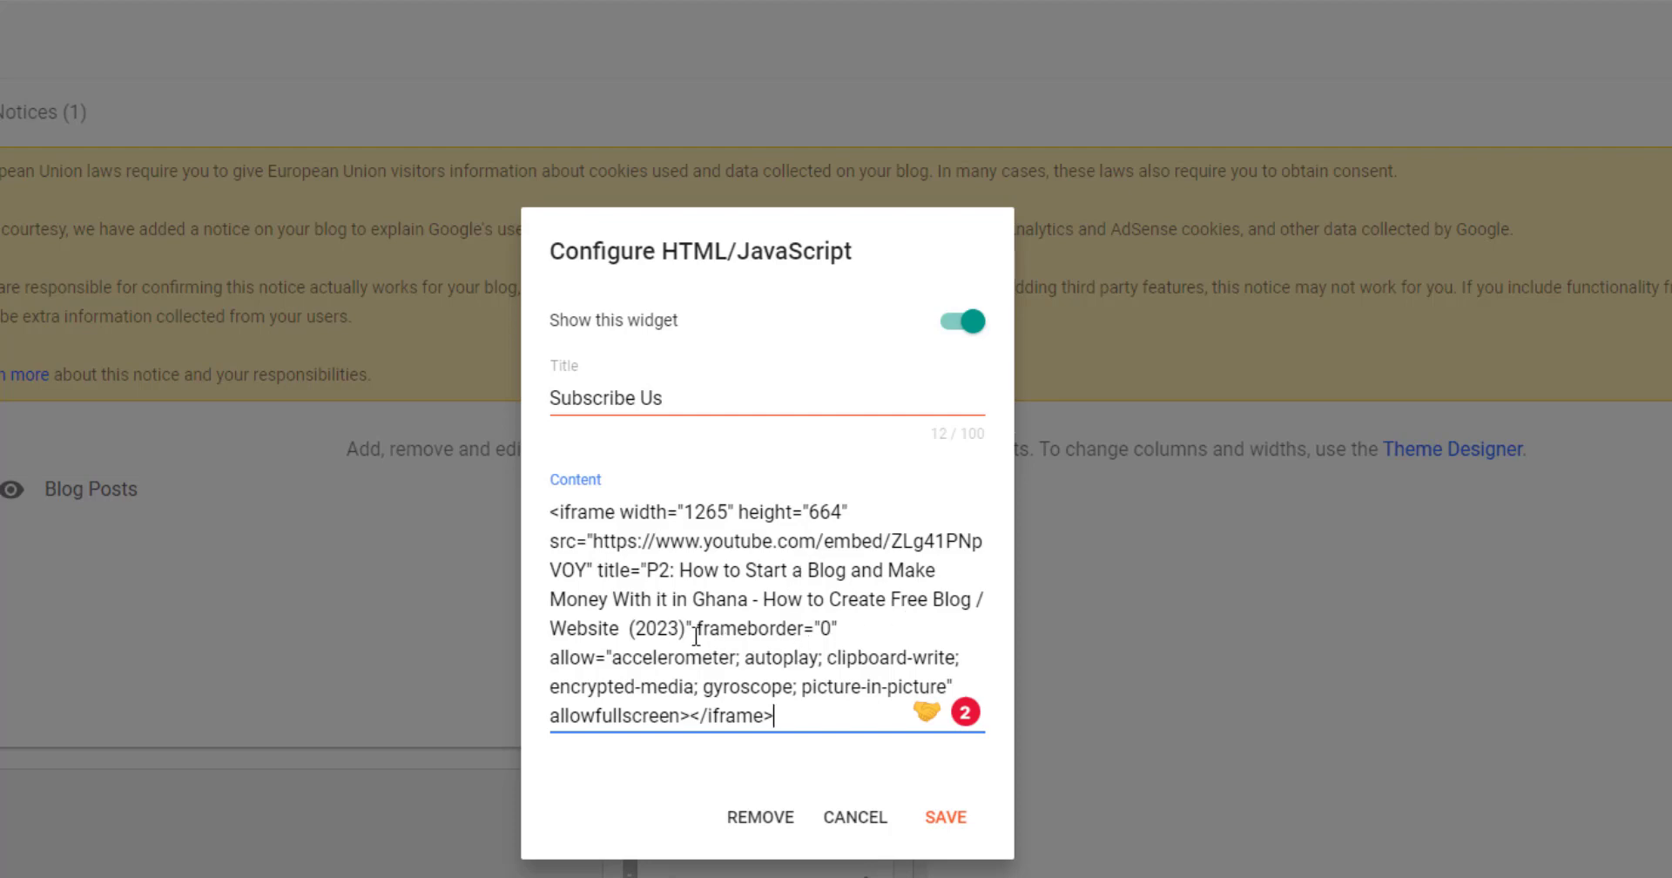
click(834, 823)
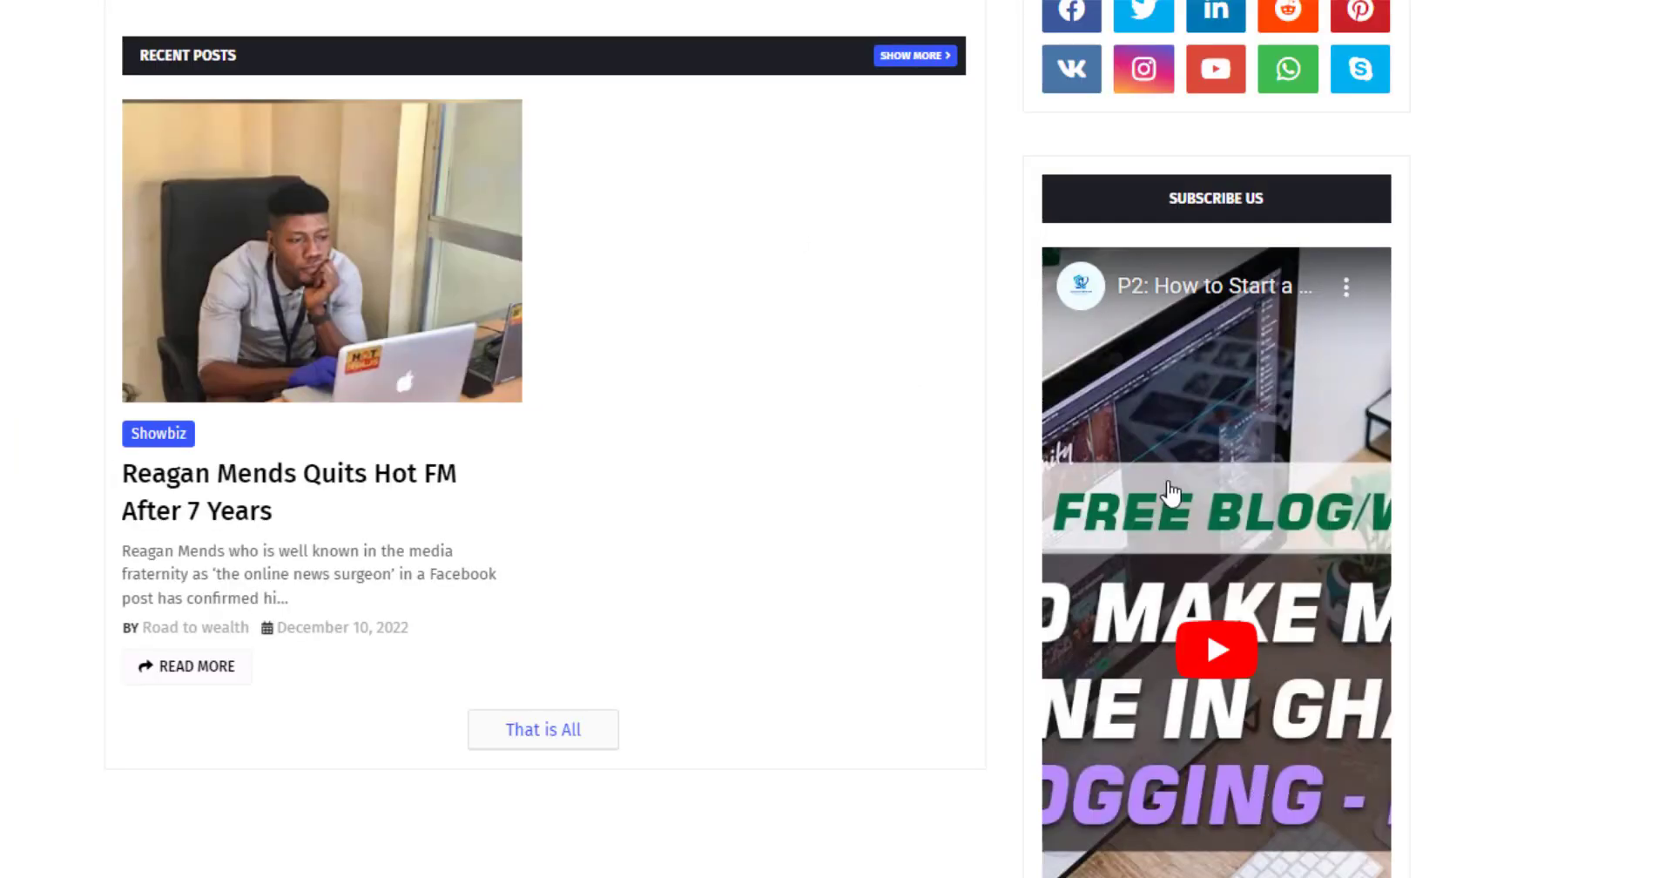
click(1163, 697)
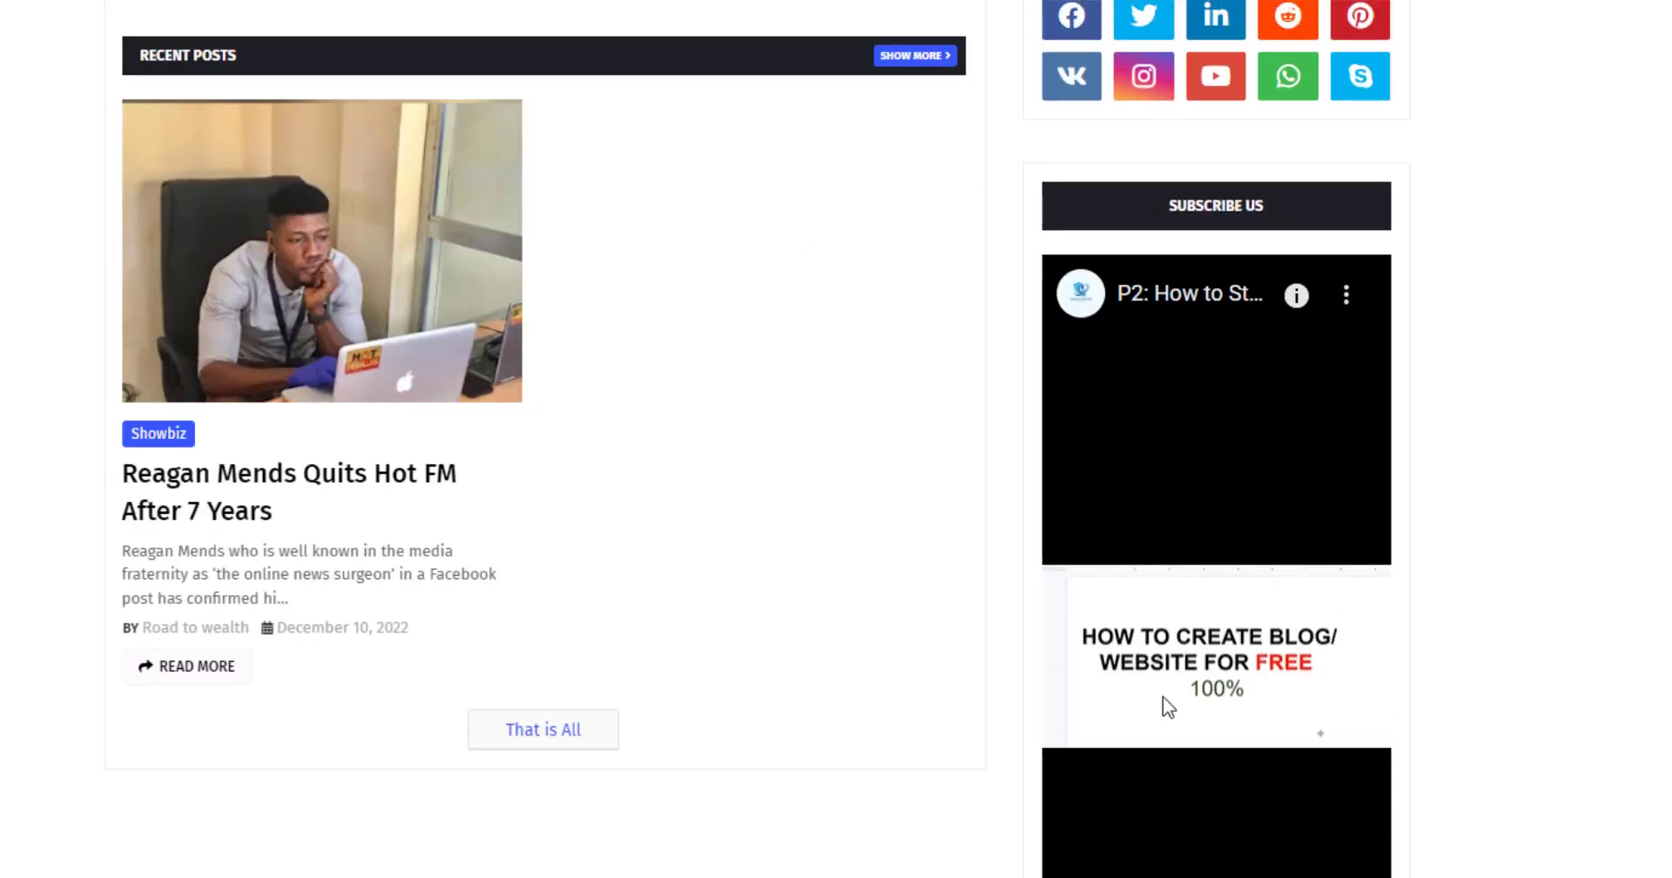
scroll(1161, 694, down, 5)
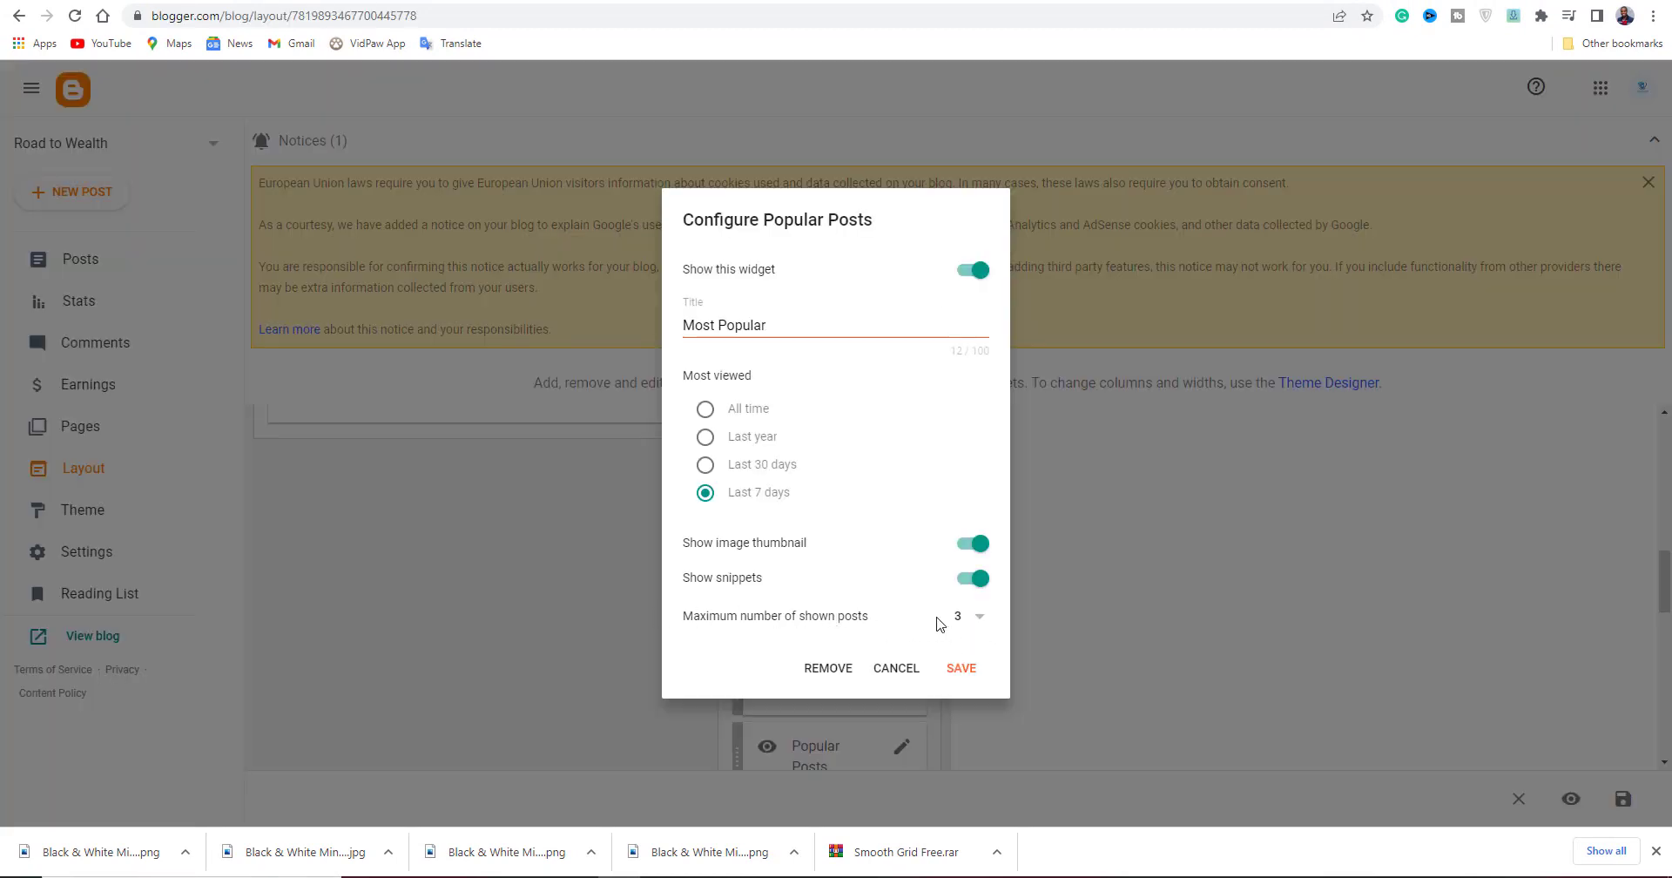
Set Popular Posts to show at most 4 posts ranked by All time views.
click(977, 619)
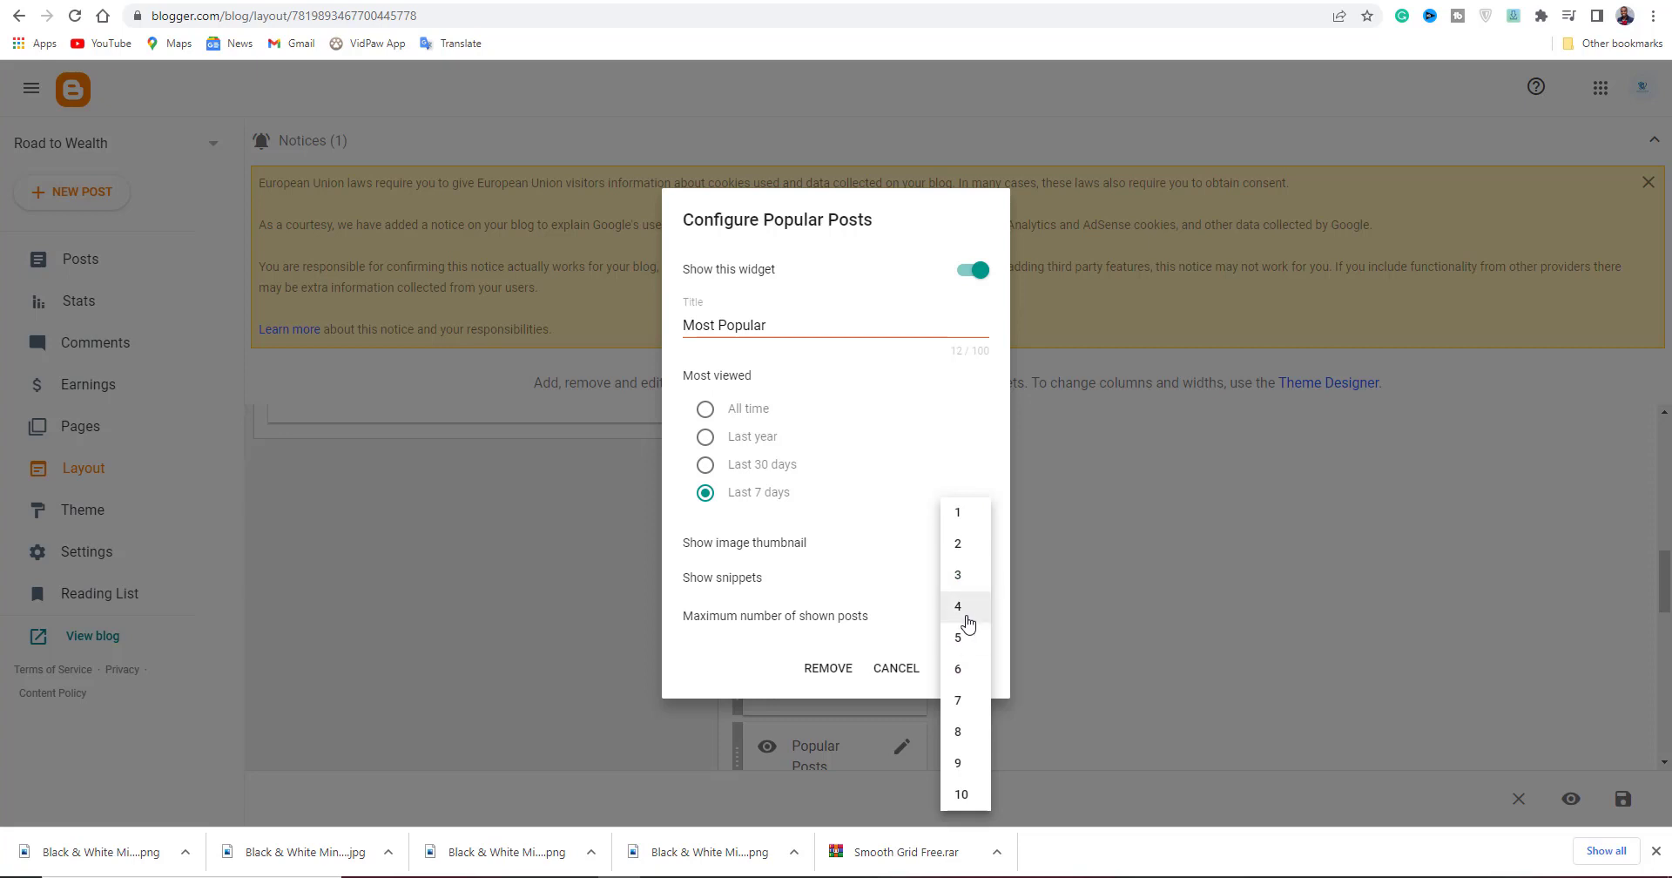
click(966, 610)
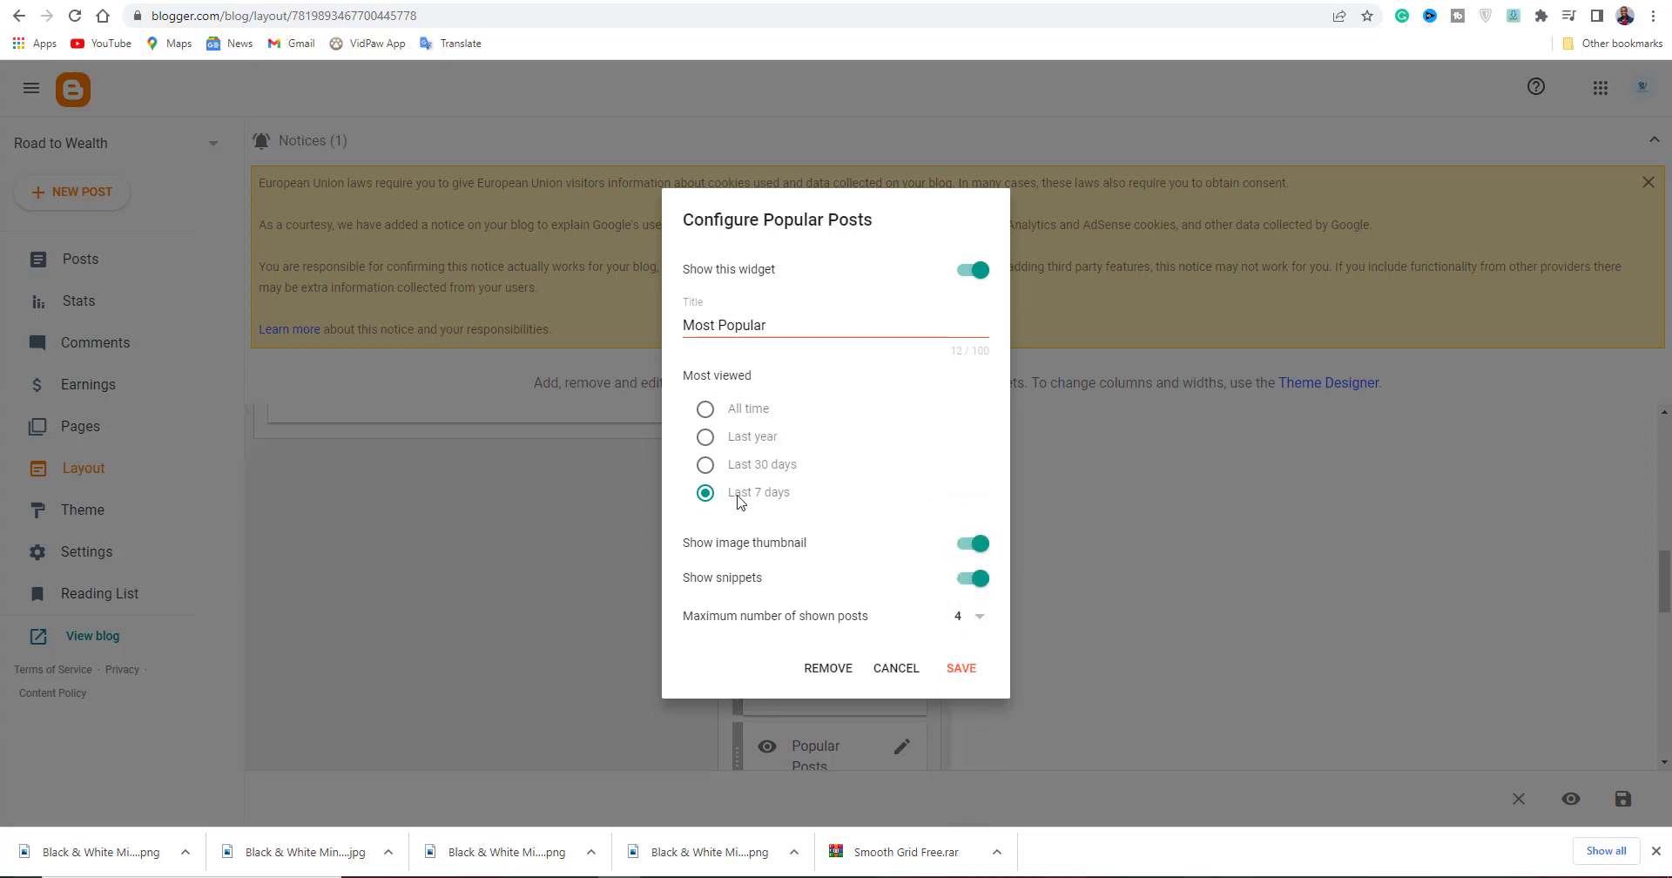
click(707, 416)
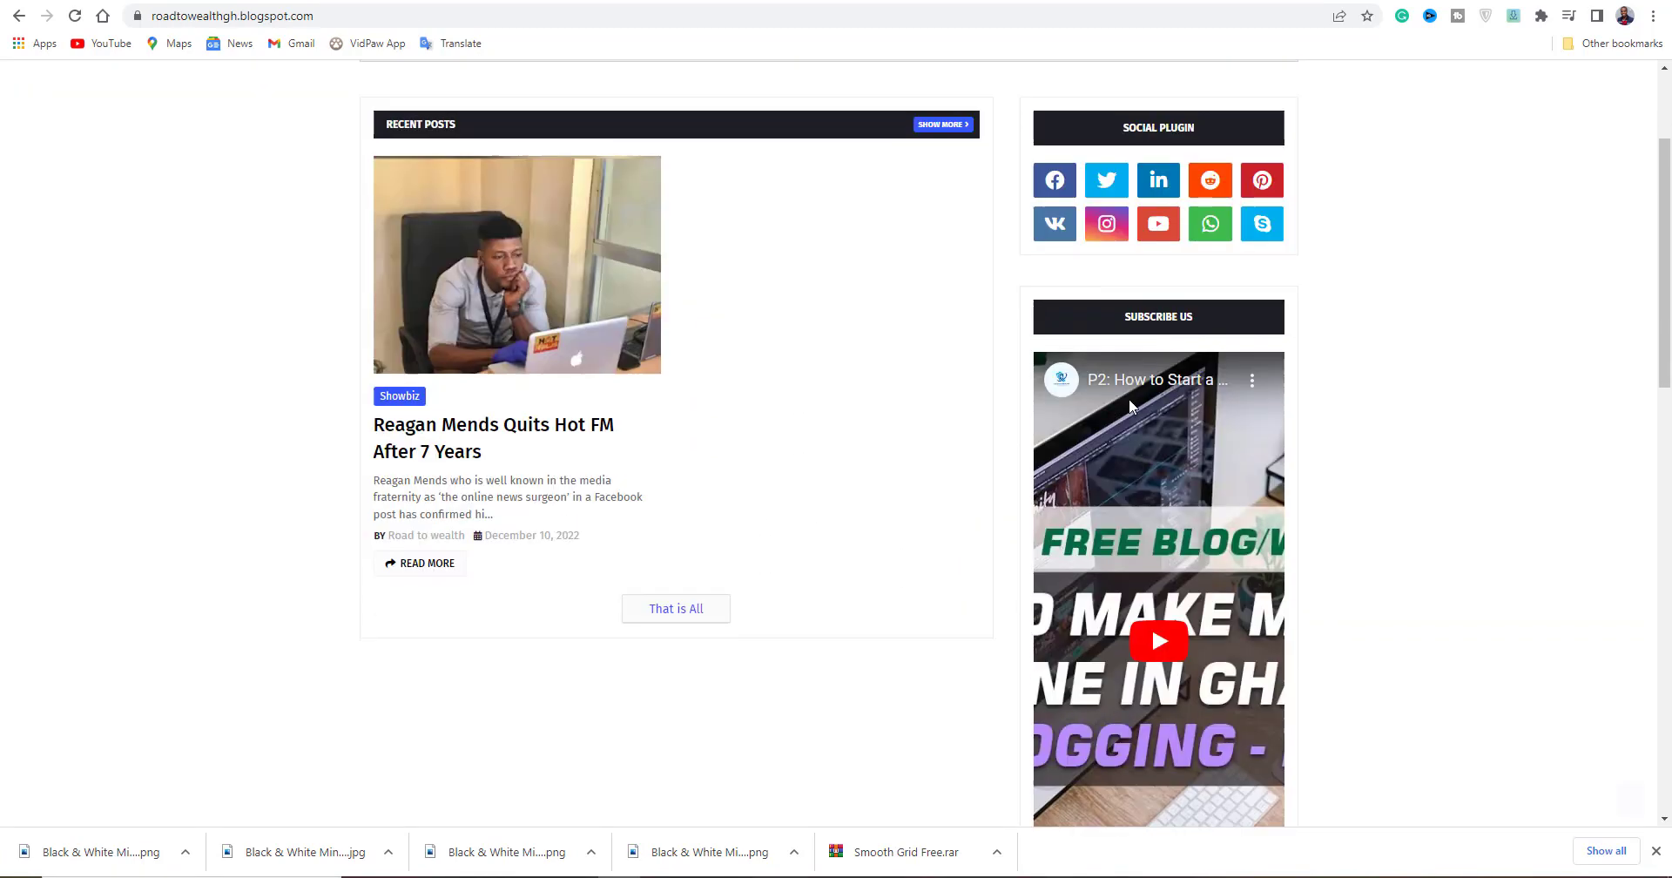
scroll(1128, 399, down, 3)
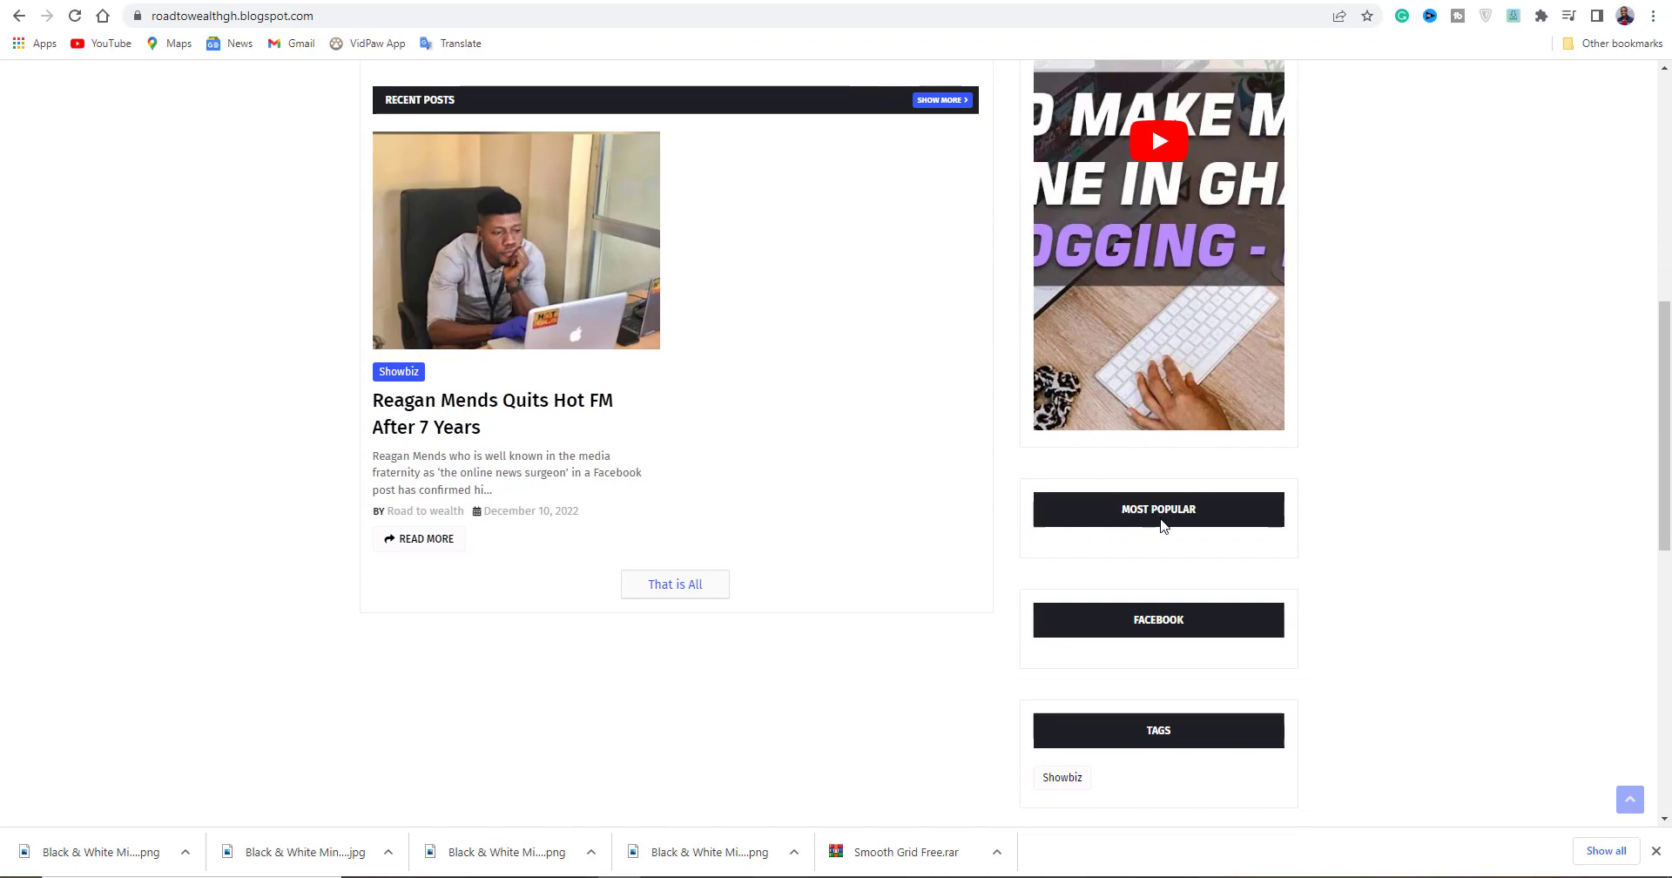
scroll(1155, 616, down, 1)
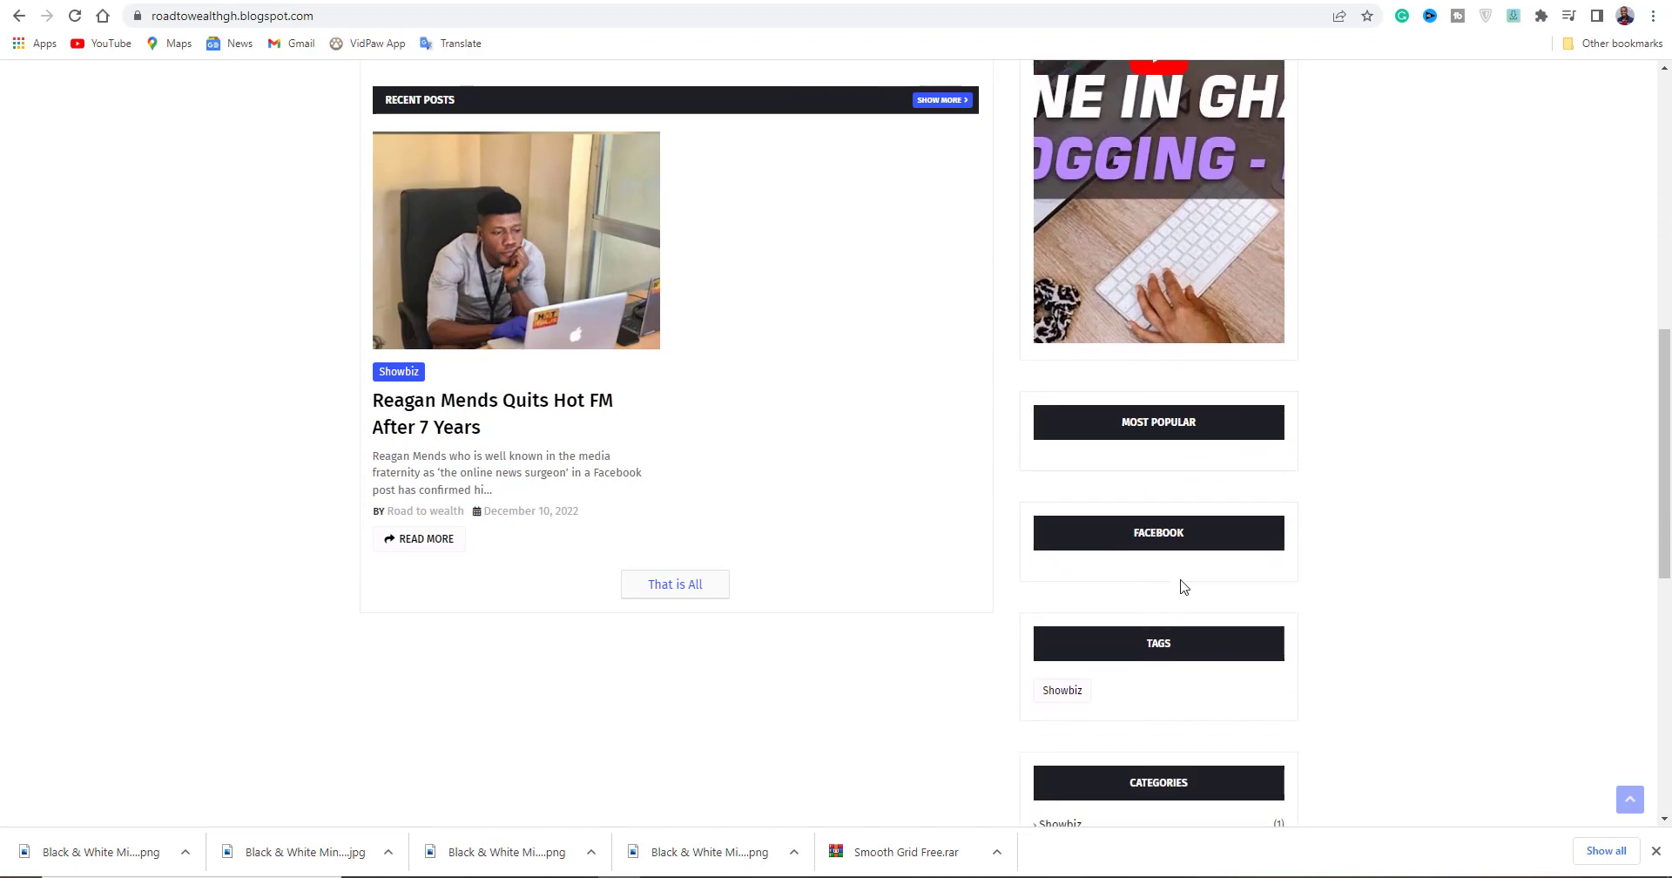
scroll(1095, 558, down, 2)
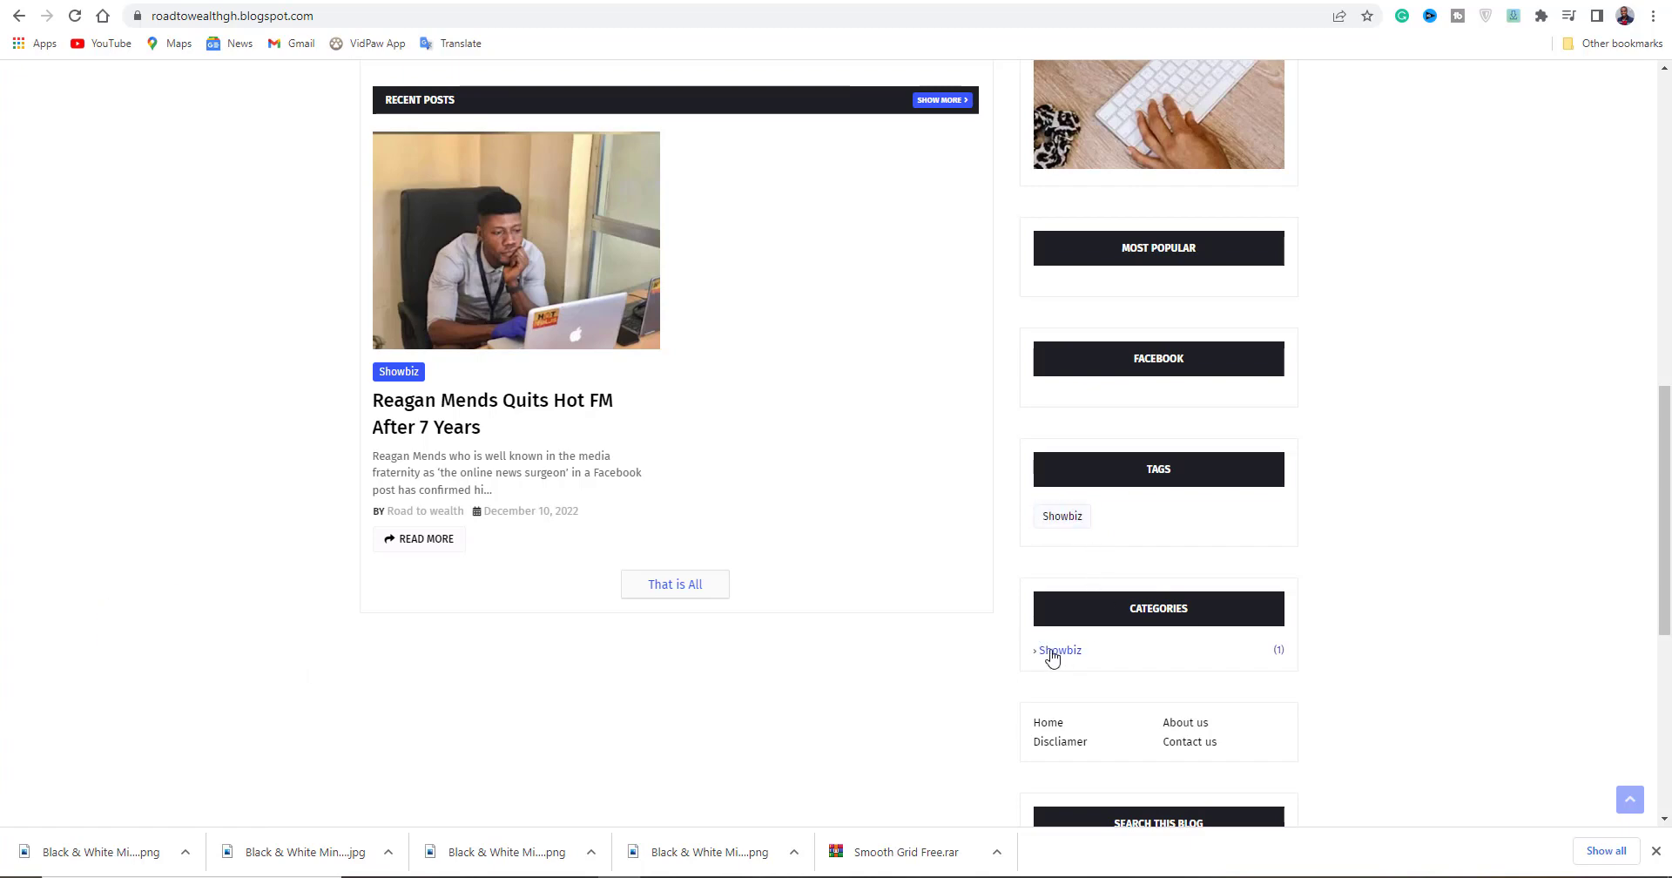
click(1149, 650)
scroll(714, 430, down, 1)
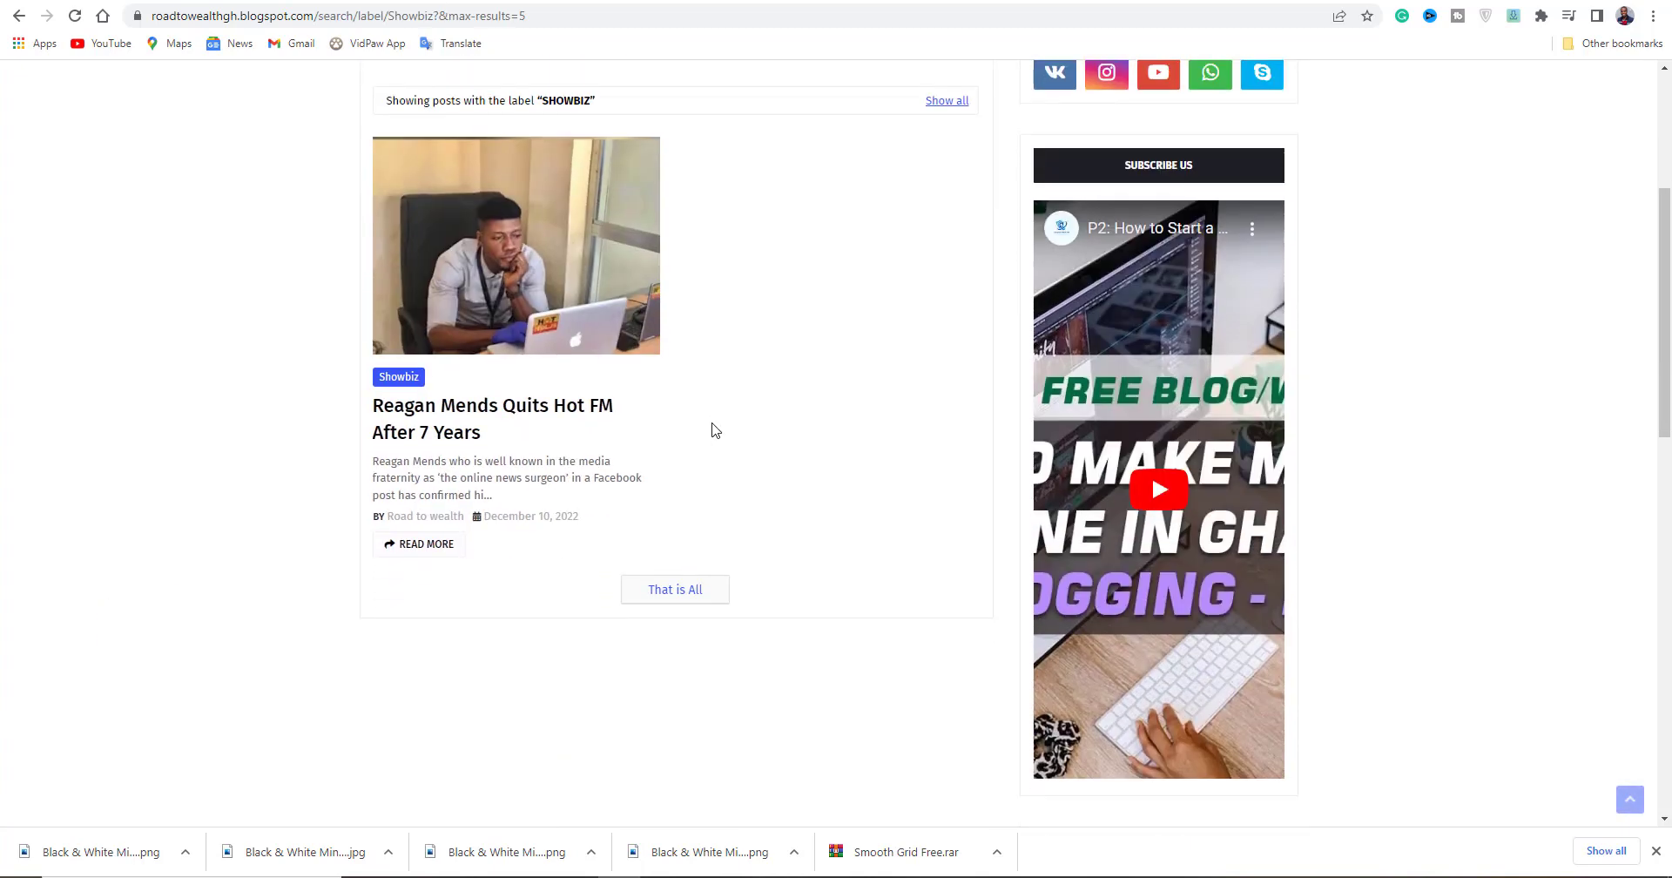
scroll(714, 431, up, 3)
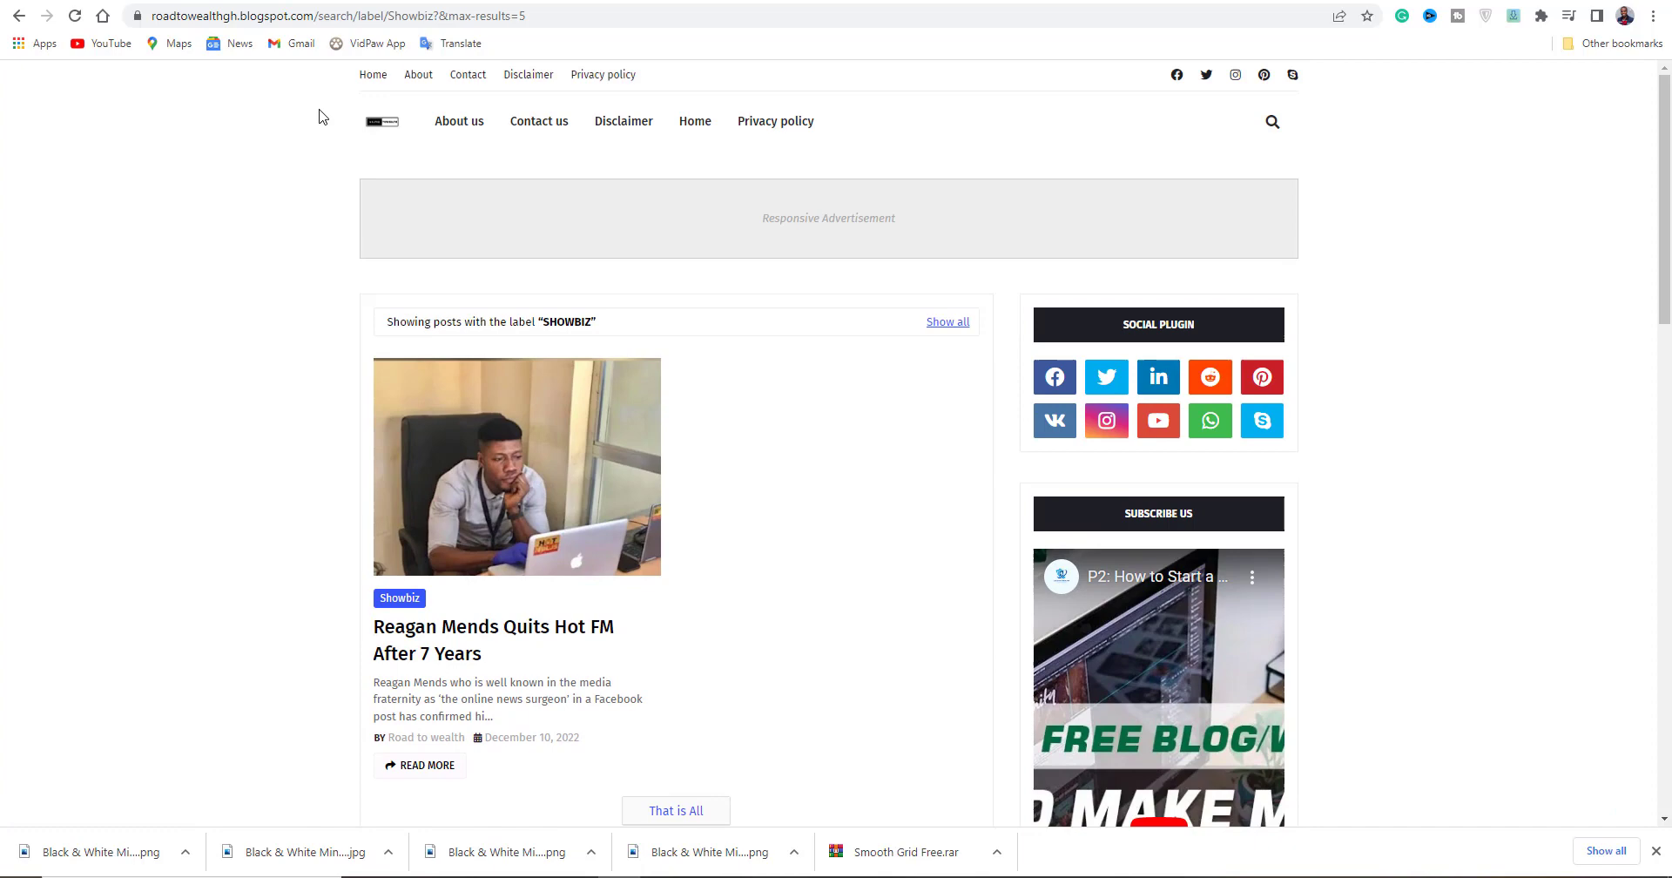
click(387, 121)
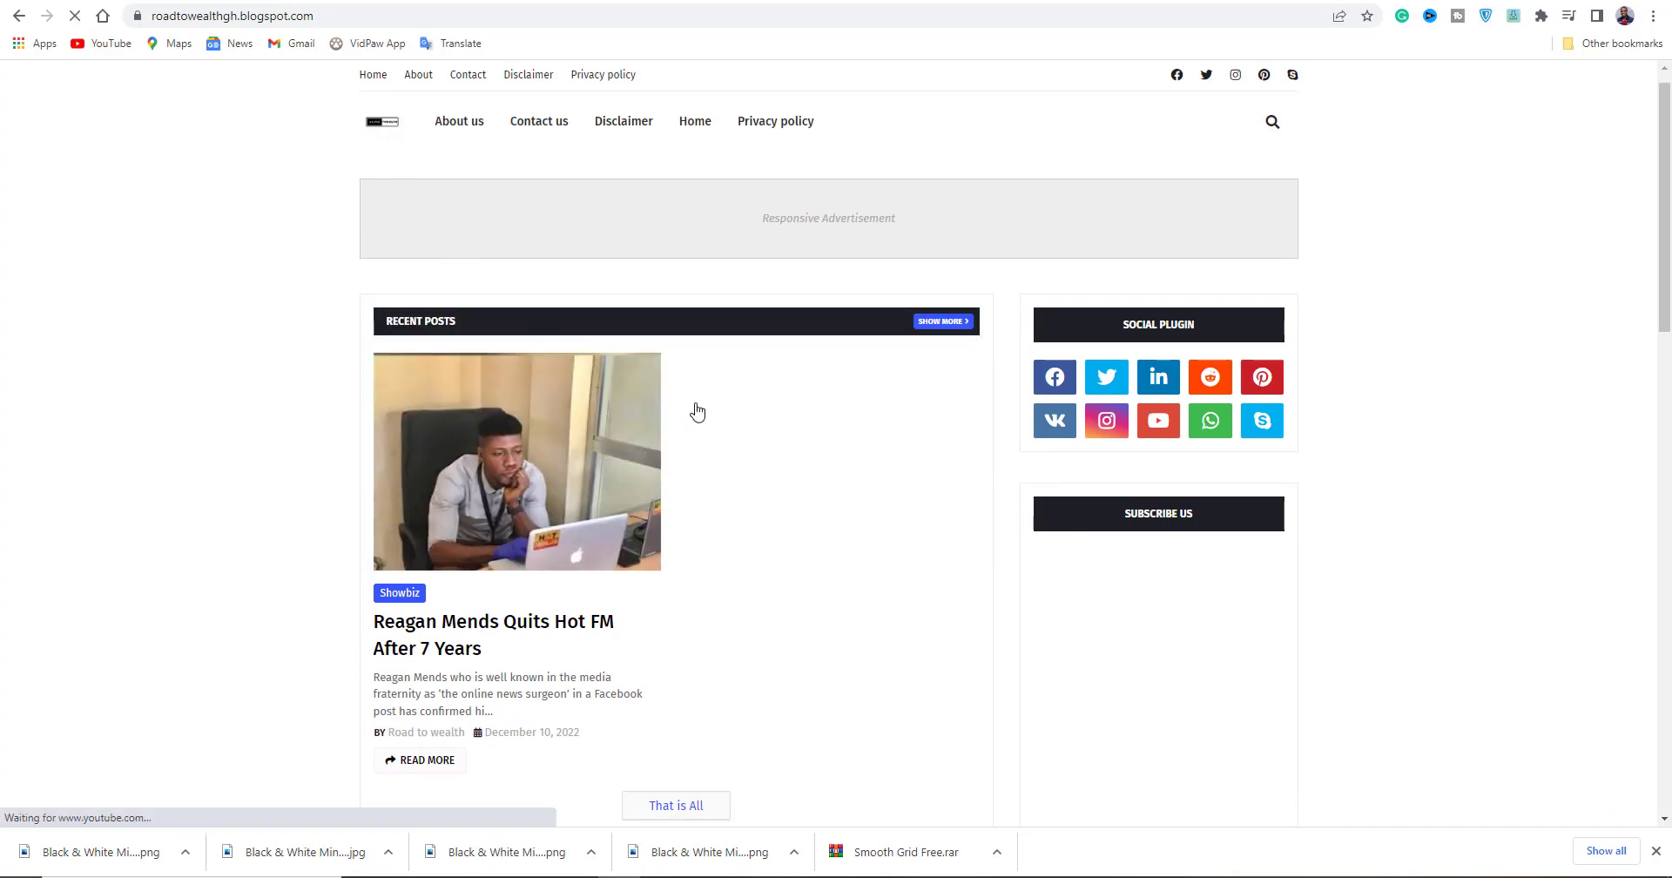
scroll(694, 411, down, 3)
scroll(704, 427, down, 5)
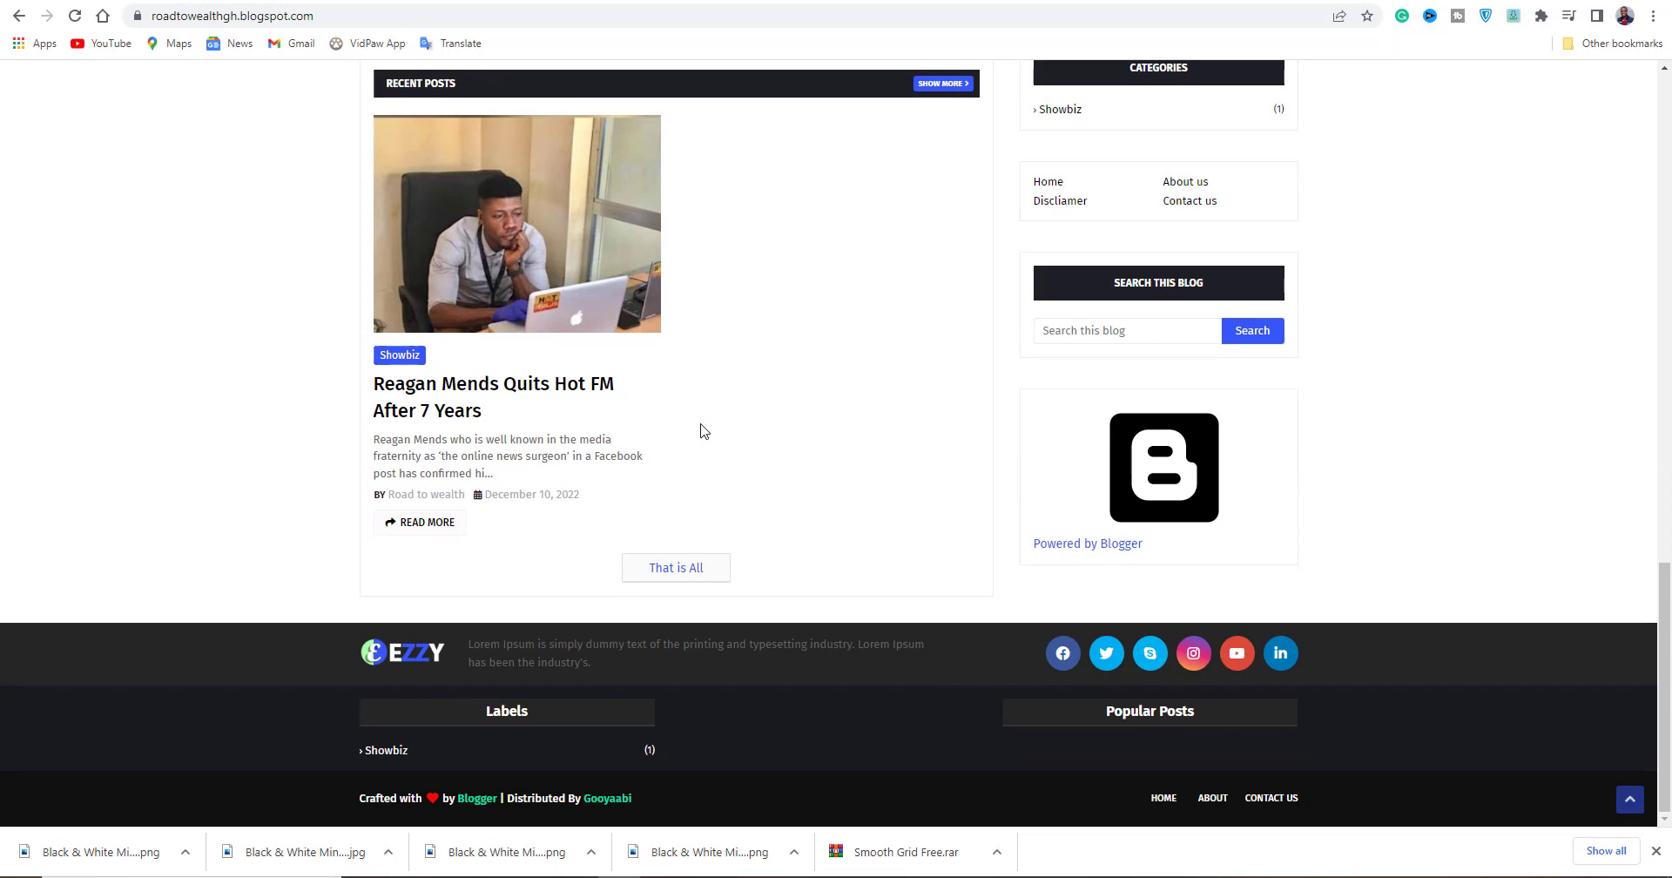
scroll(704, 431, up, 3)
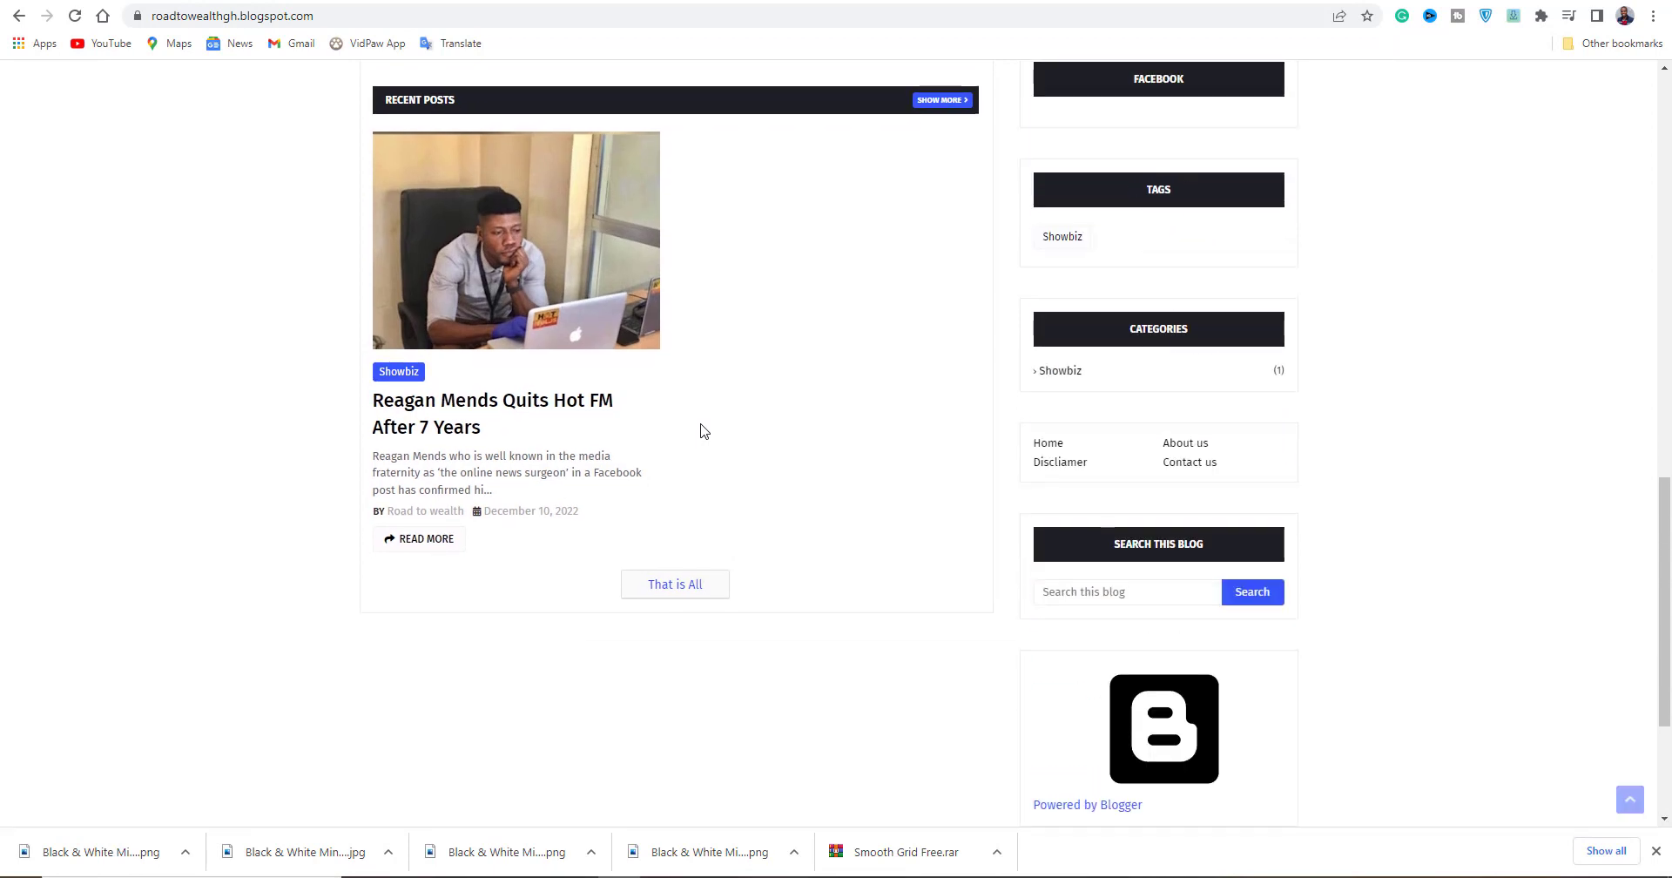
scroll(704, 430, up, 4)
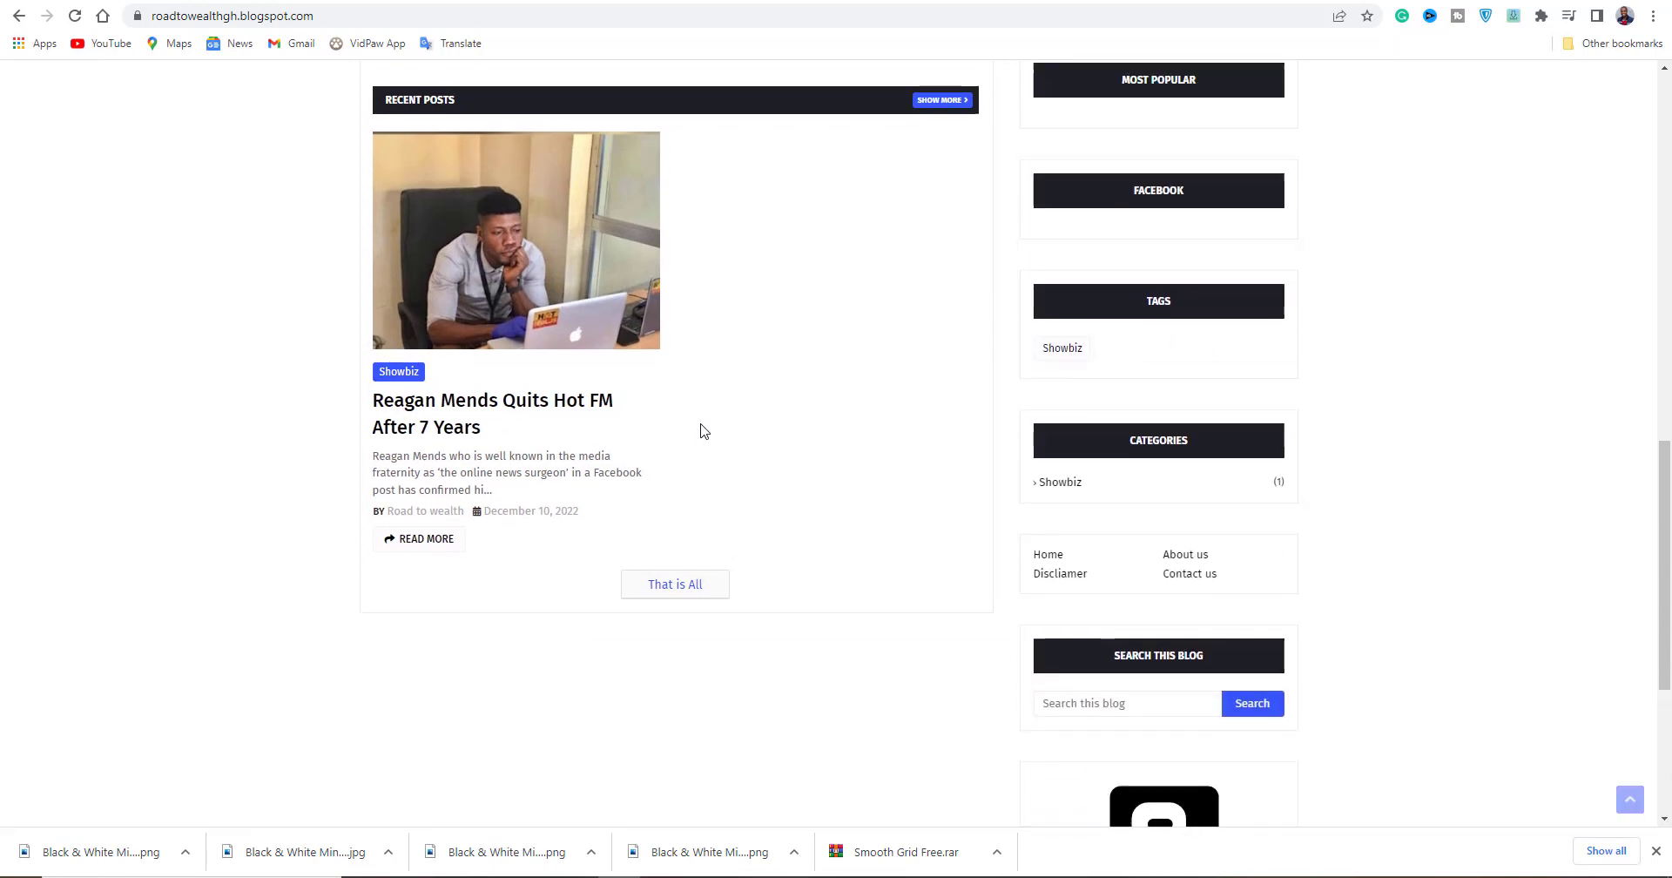
scroll(704, 430, up, 2)
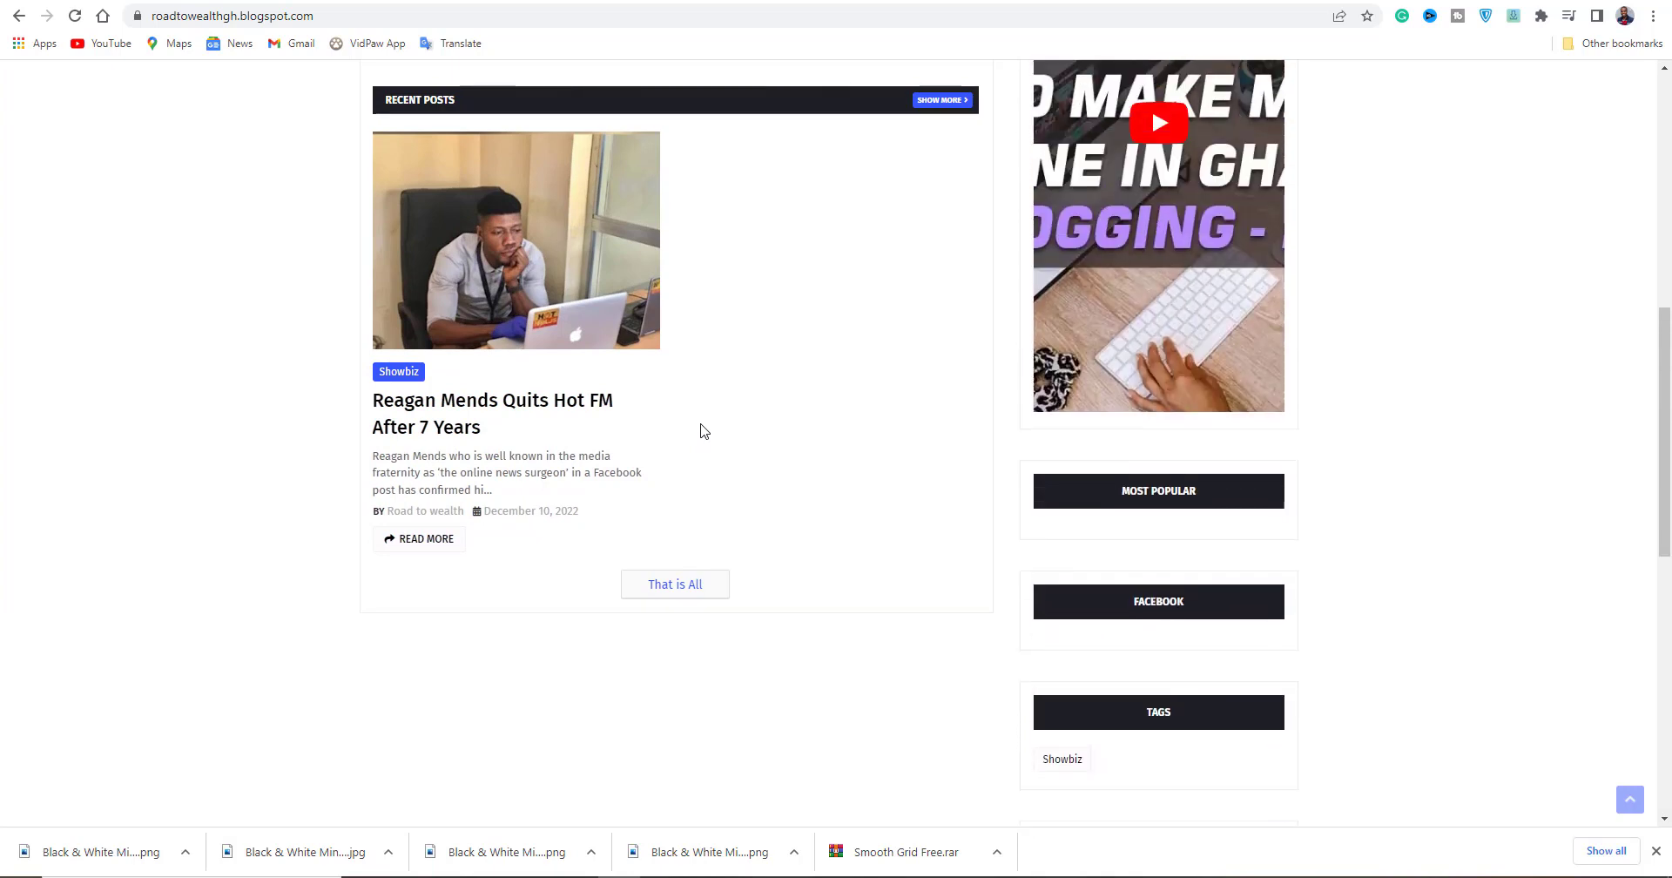
scroll(704, 430, up, 5)
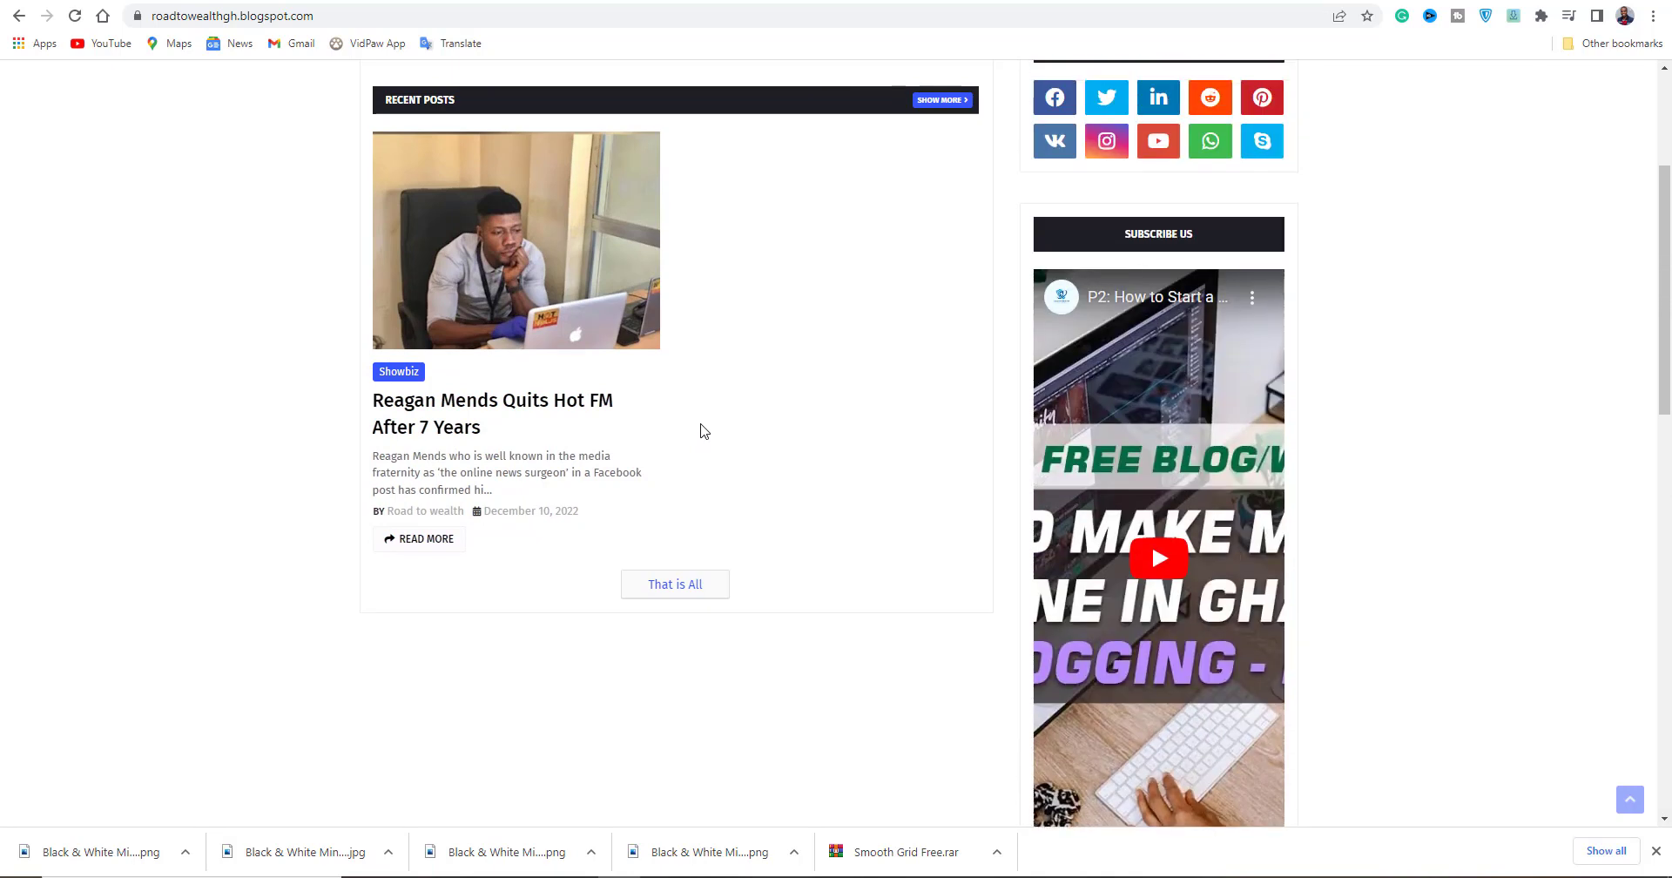
scroll(704, 430, up, 1)
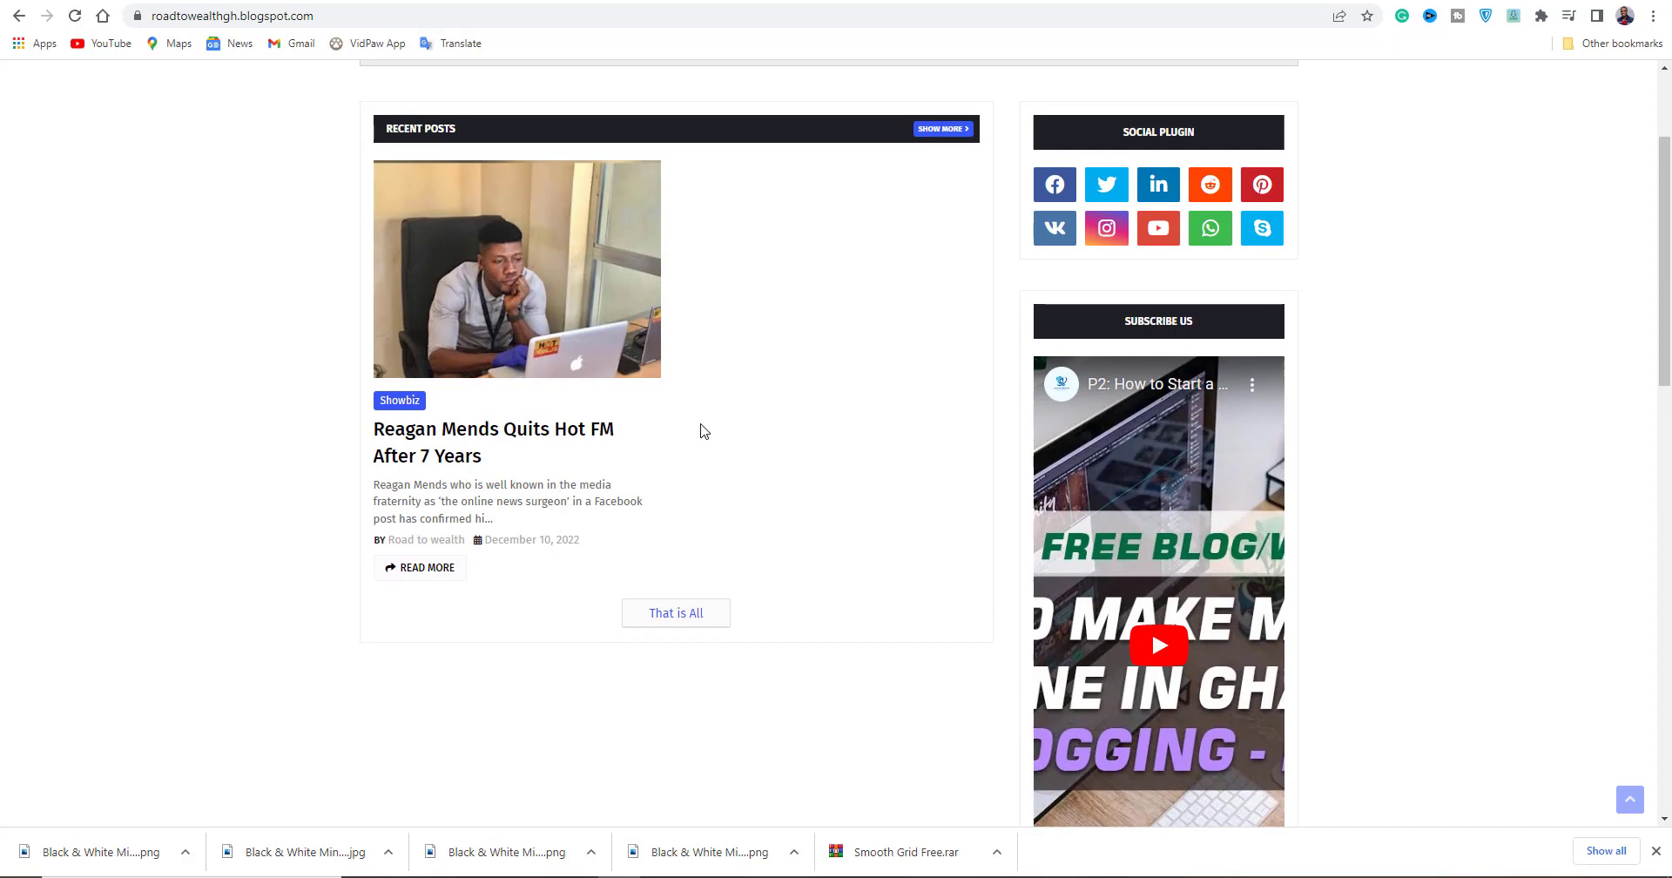
scroll(703, 431, up, 2)
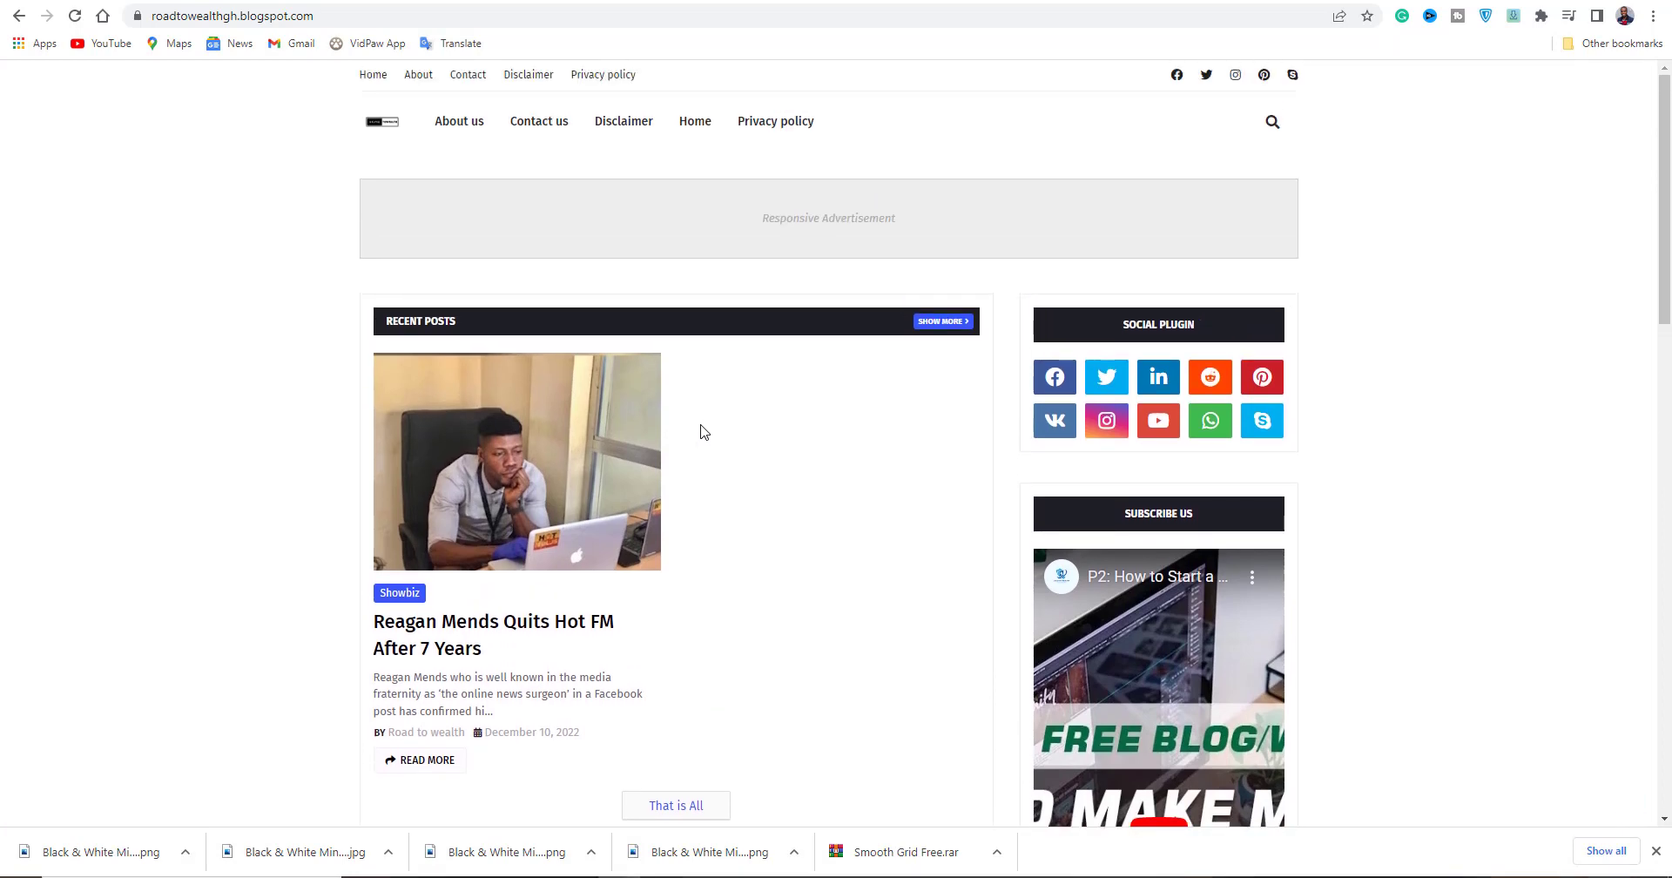